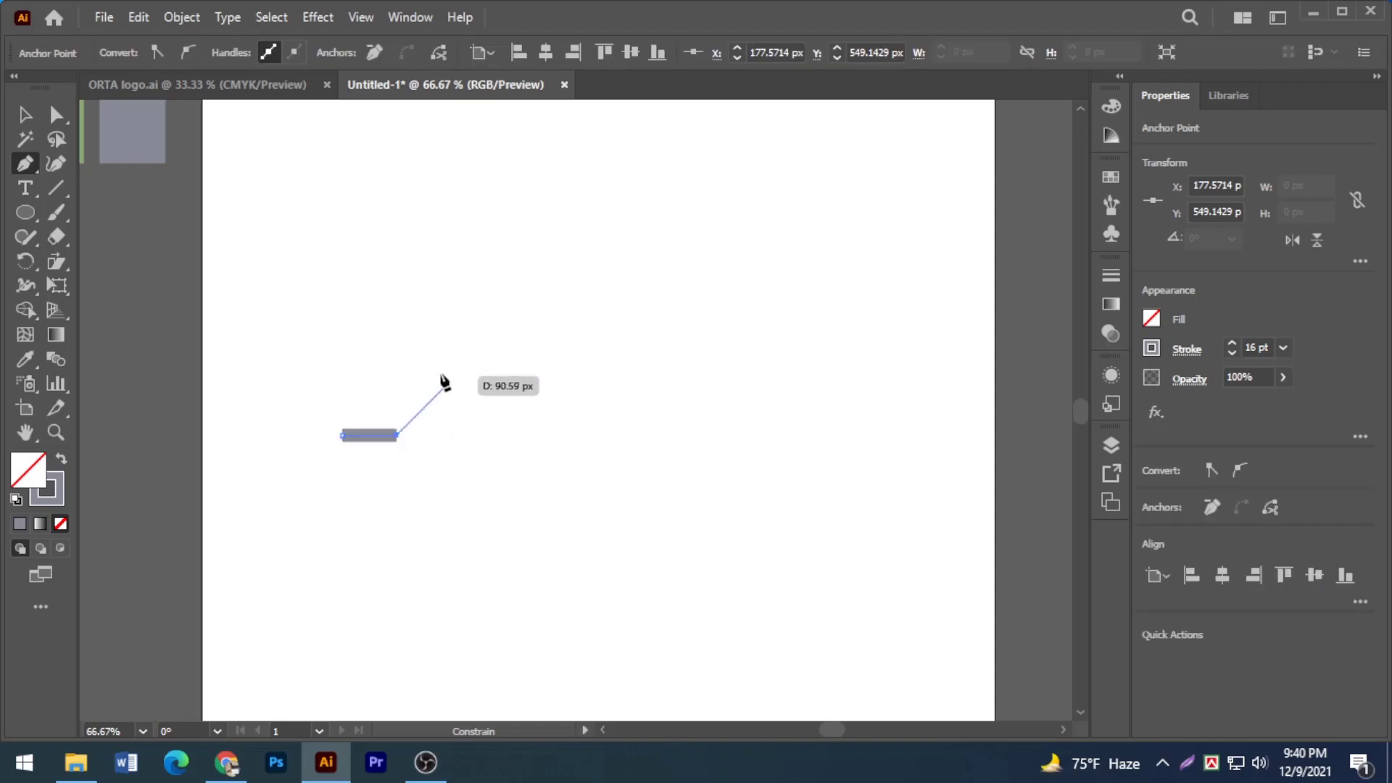
Step: Extend the open roof path up to a peak at about X 339, Y 456 px and down to about X 392, Y 532 px
{"action": "left_click", "coordinate": [468, 360]}
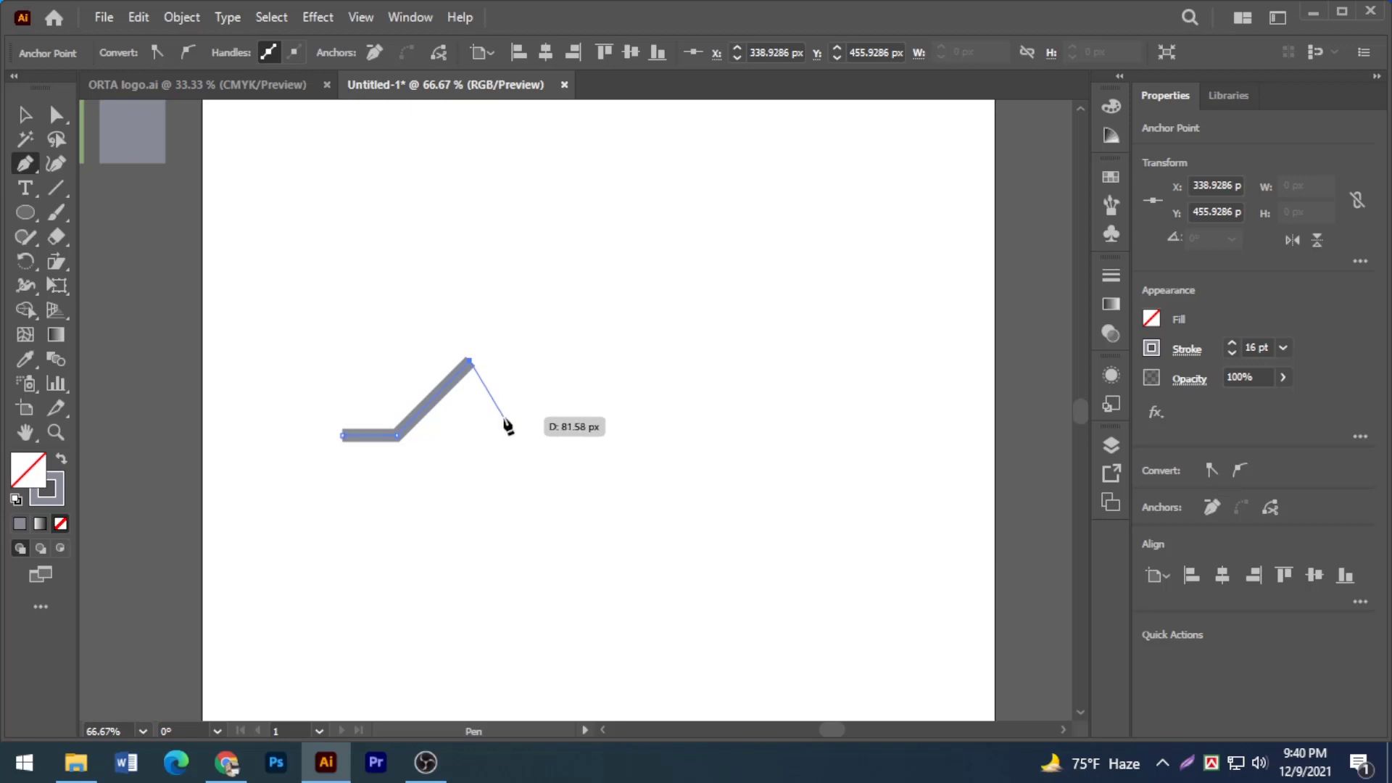
{"action": "left_click", "coordinate": [502, 416]}
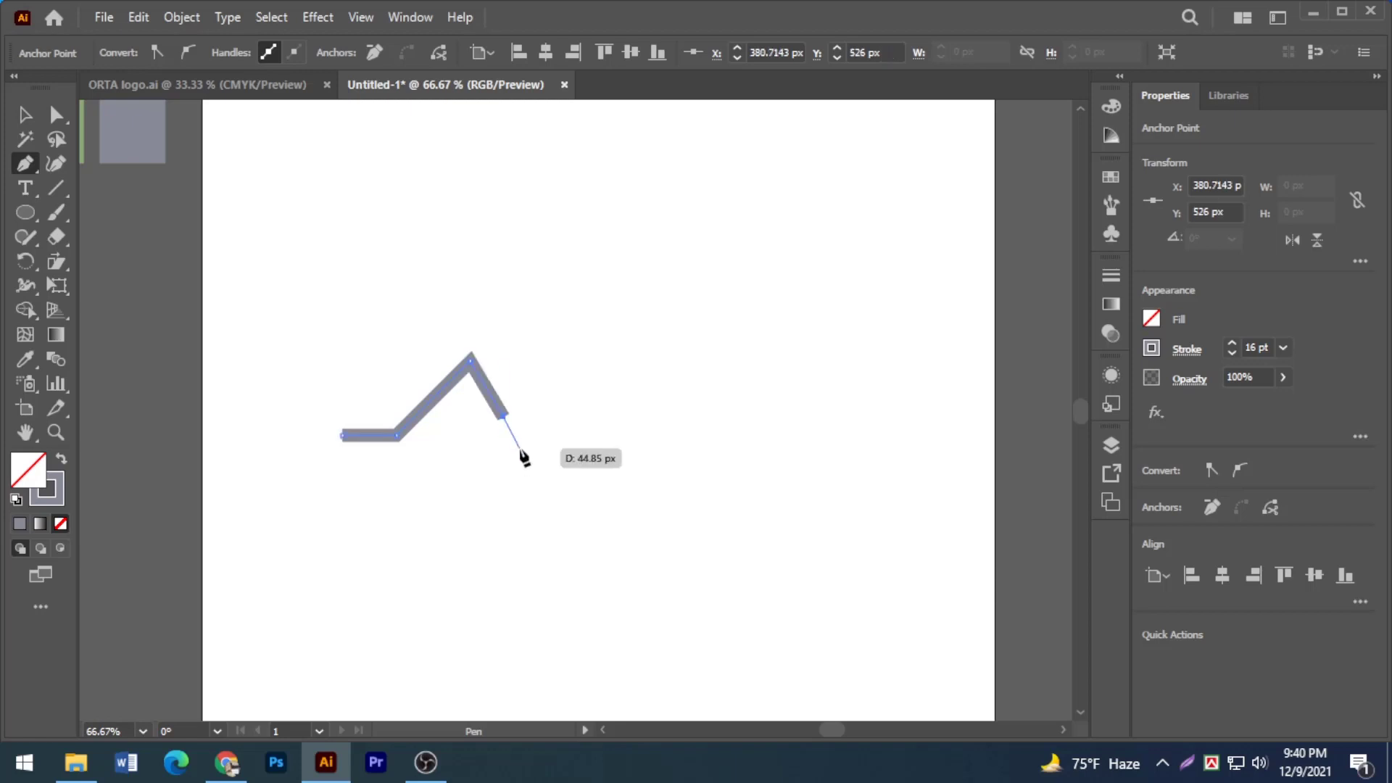
{"action": "key", "text": "ctrl+z"}
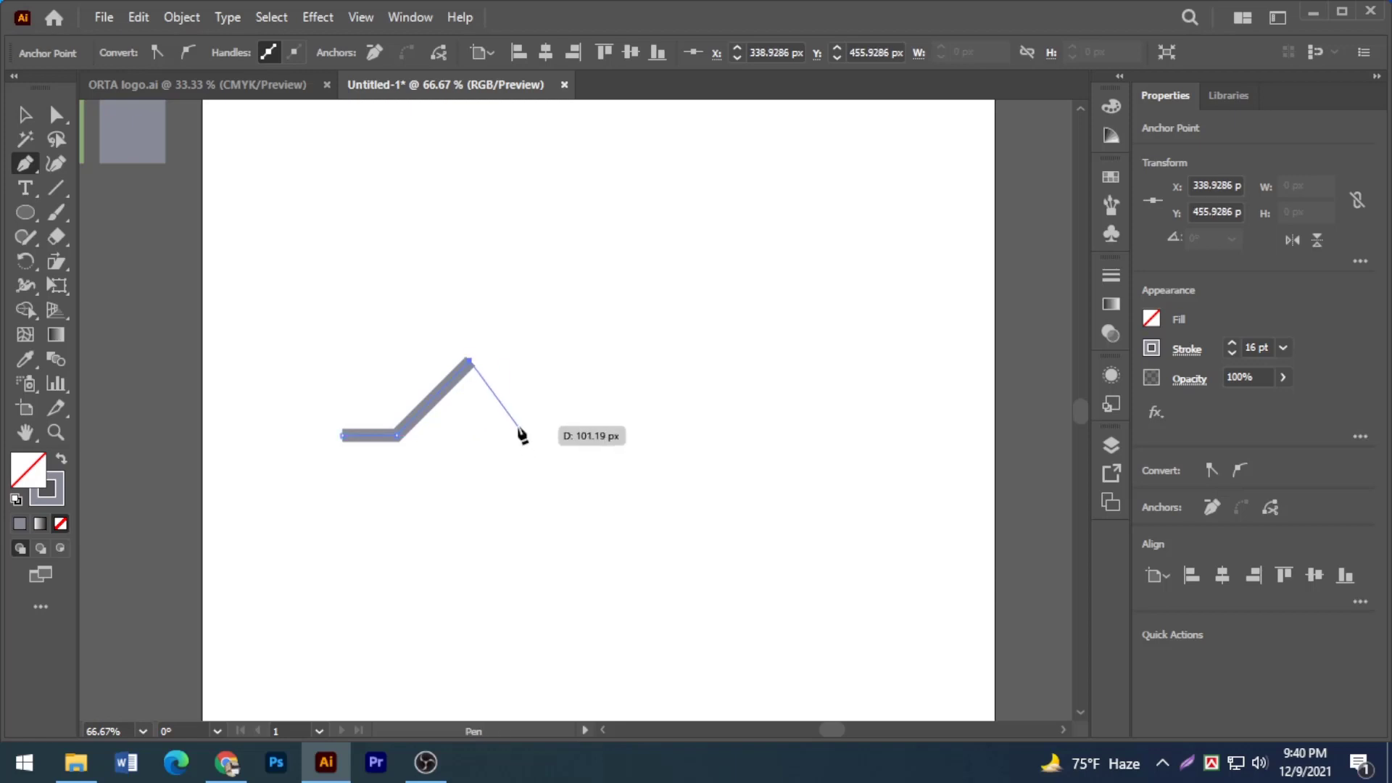
{"action": "left_click", "coordinate": [512, 421]}
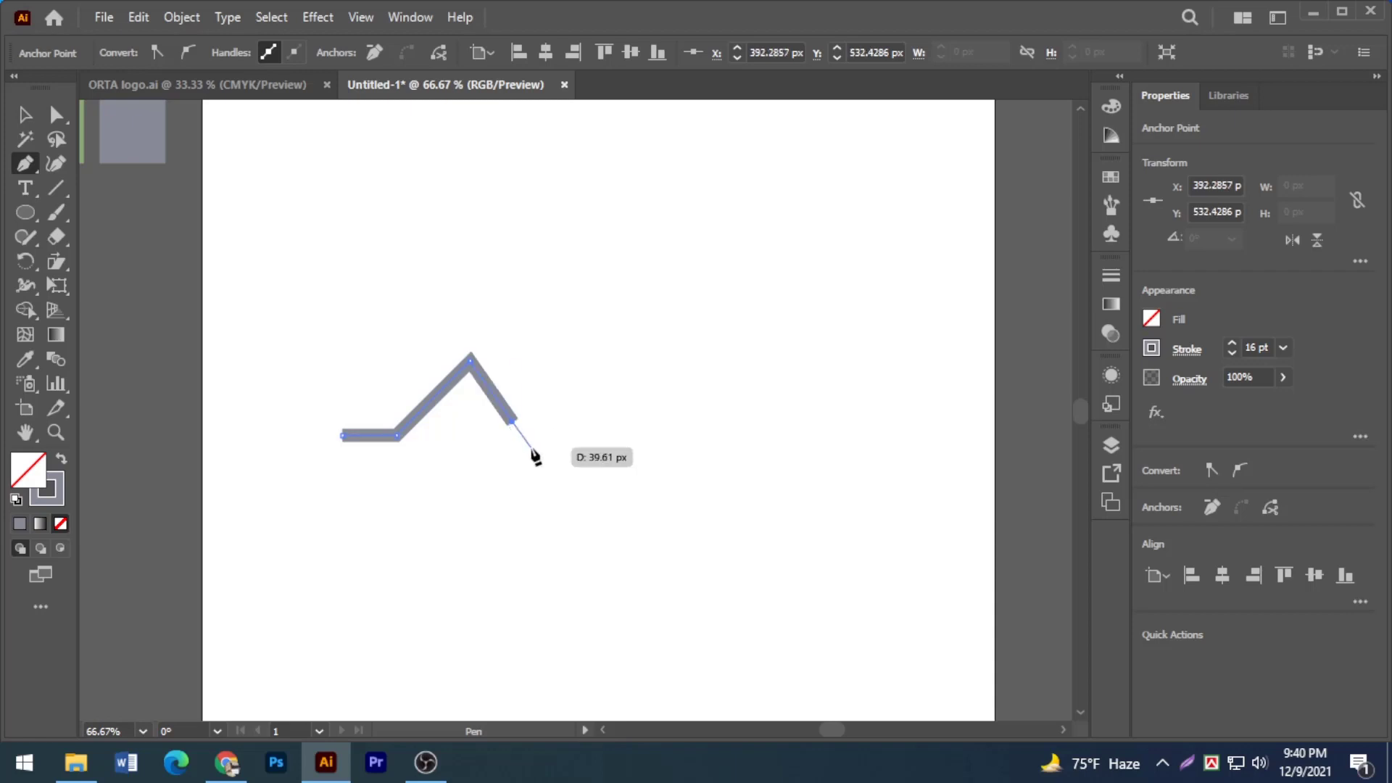
{"action": "key", "text": "v"}
{"action": "left_click", "coordinate": [494, 459]}
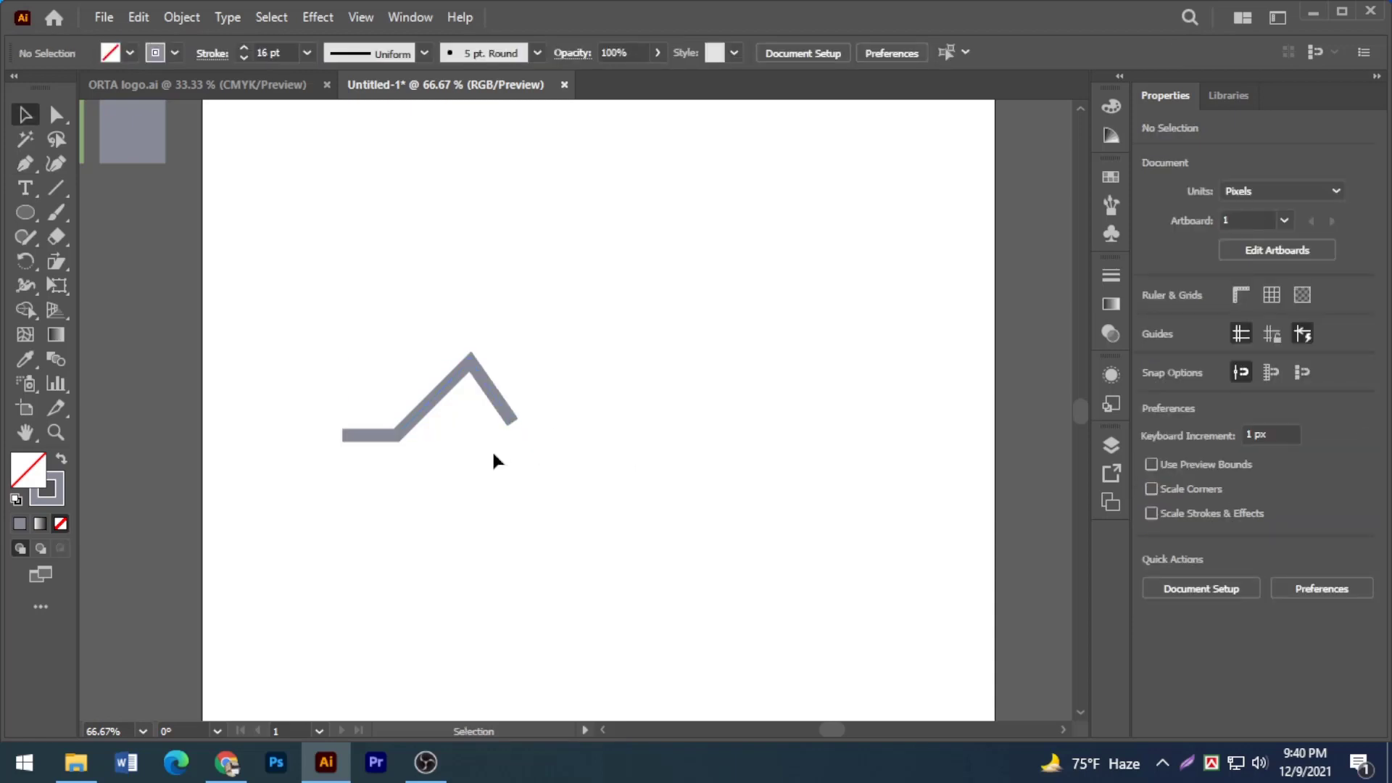
Step: Draw a second roof path from about X 372, Y 557 px to a peak at X 500, Y 456 px, down and horizontally to X 664 px
{"action": "key", "text": "p"}
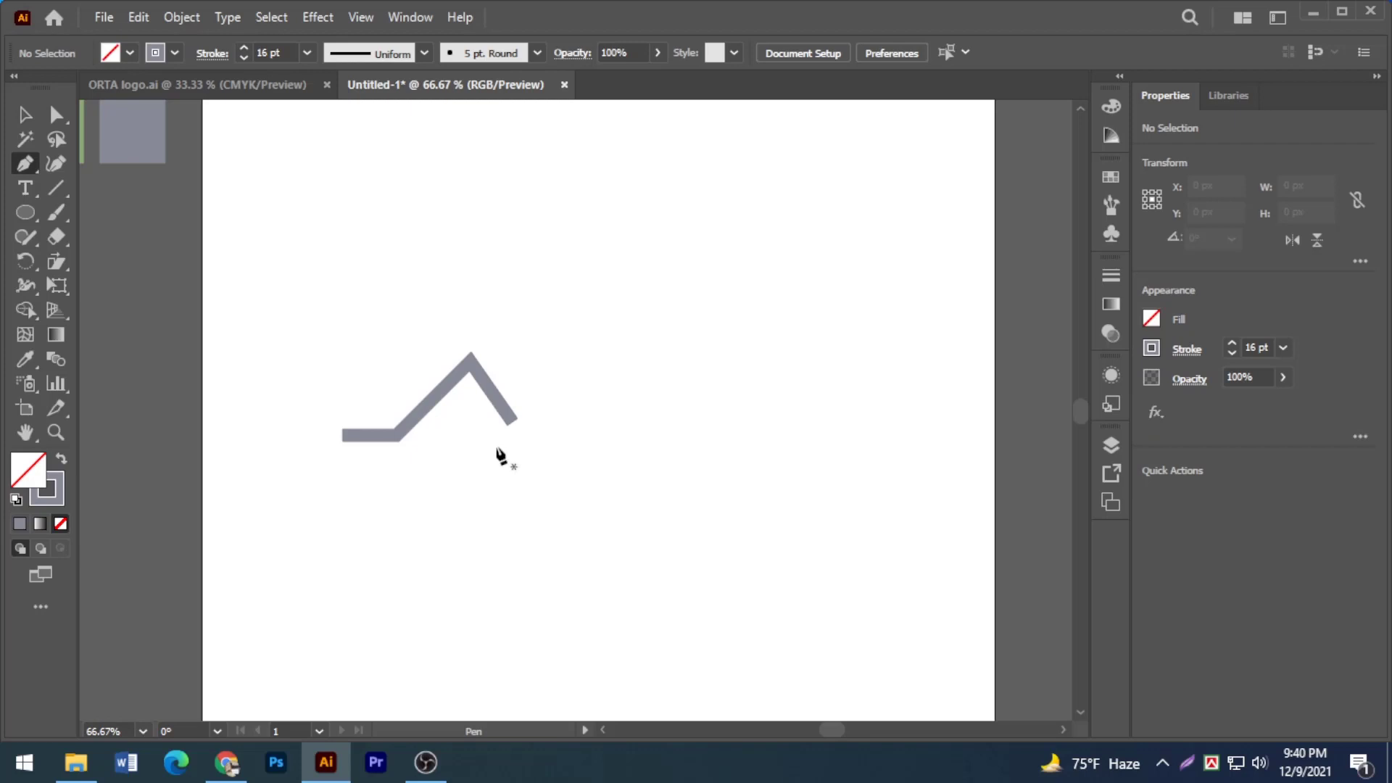
{"action": "left_click", "coordinate": [496, 440]}
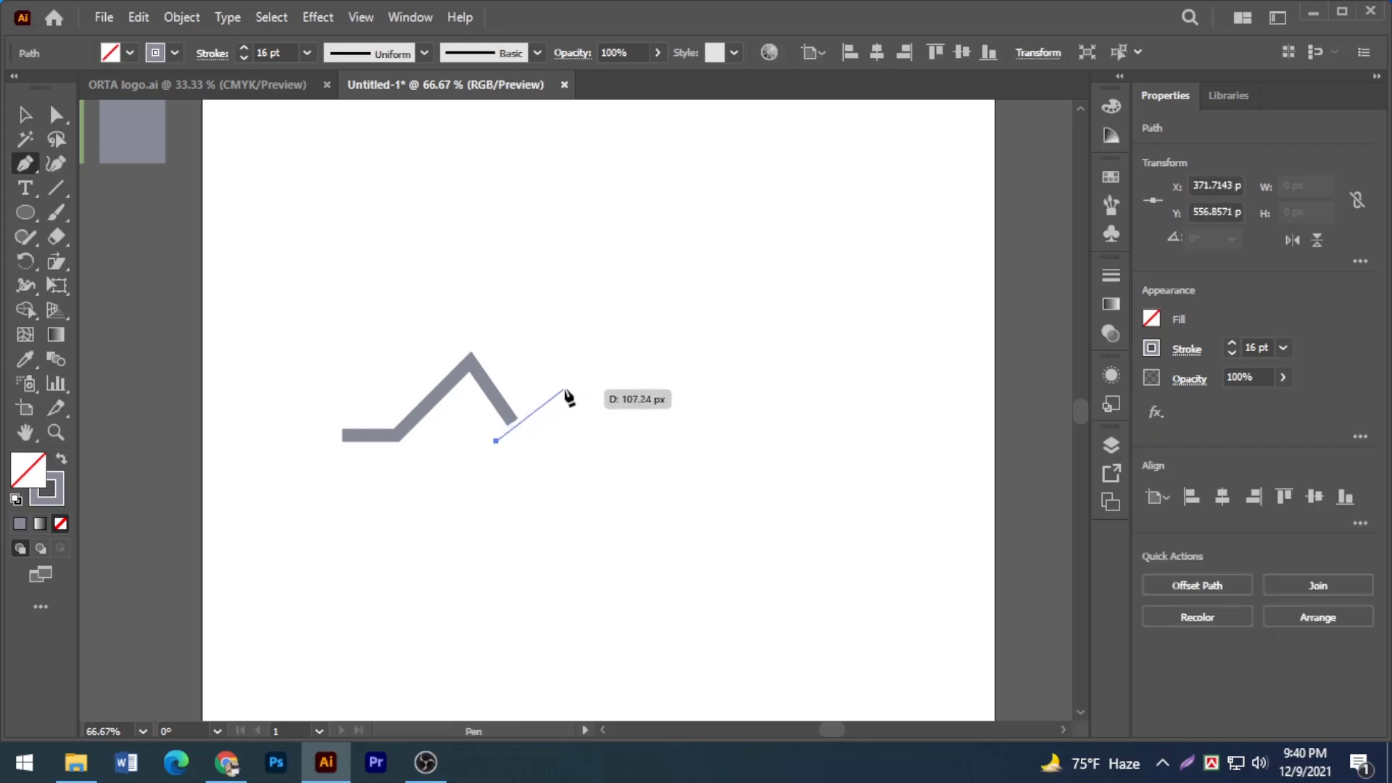
{"action": "left_click", "coordinate": [598, 361]}
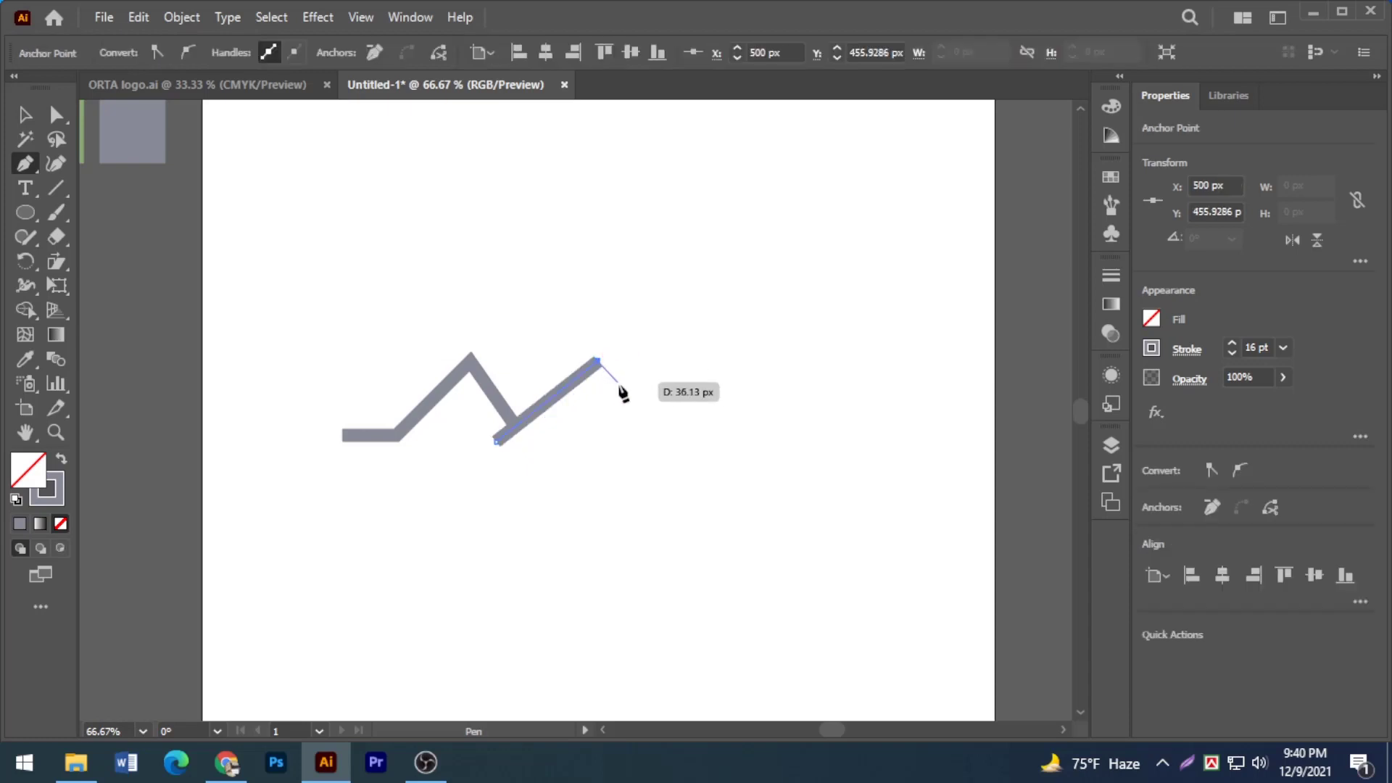
{"action": "left_click", "coordinate": [655, 436]}
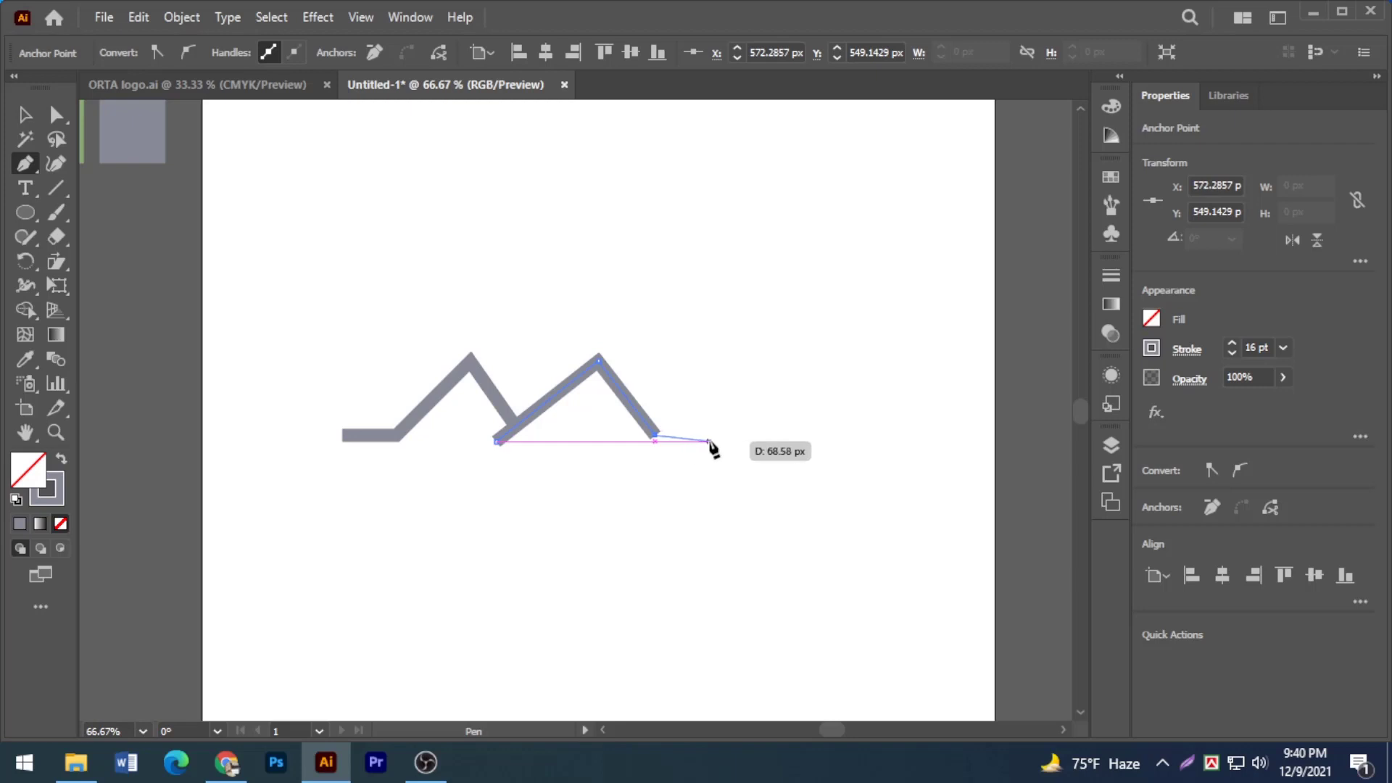
{"action": "key", "text": "ctrl+z"}
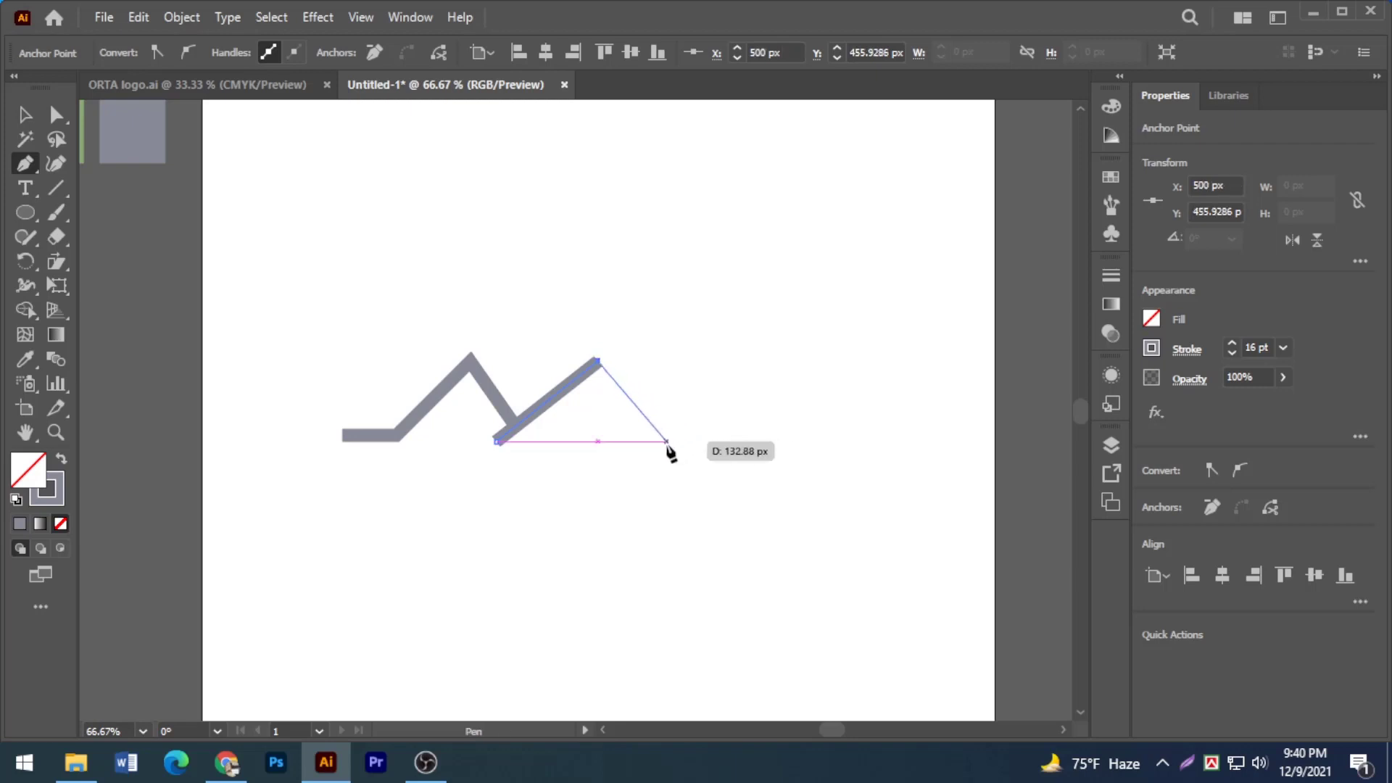
{"action": "left_click", "coordinate": [666, 442]}
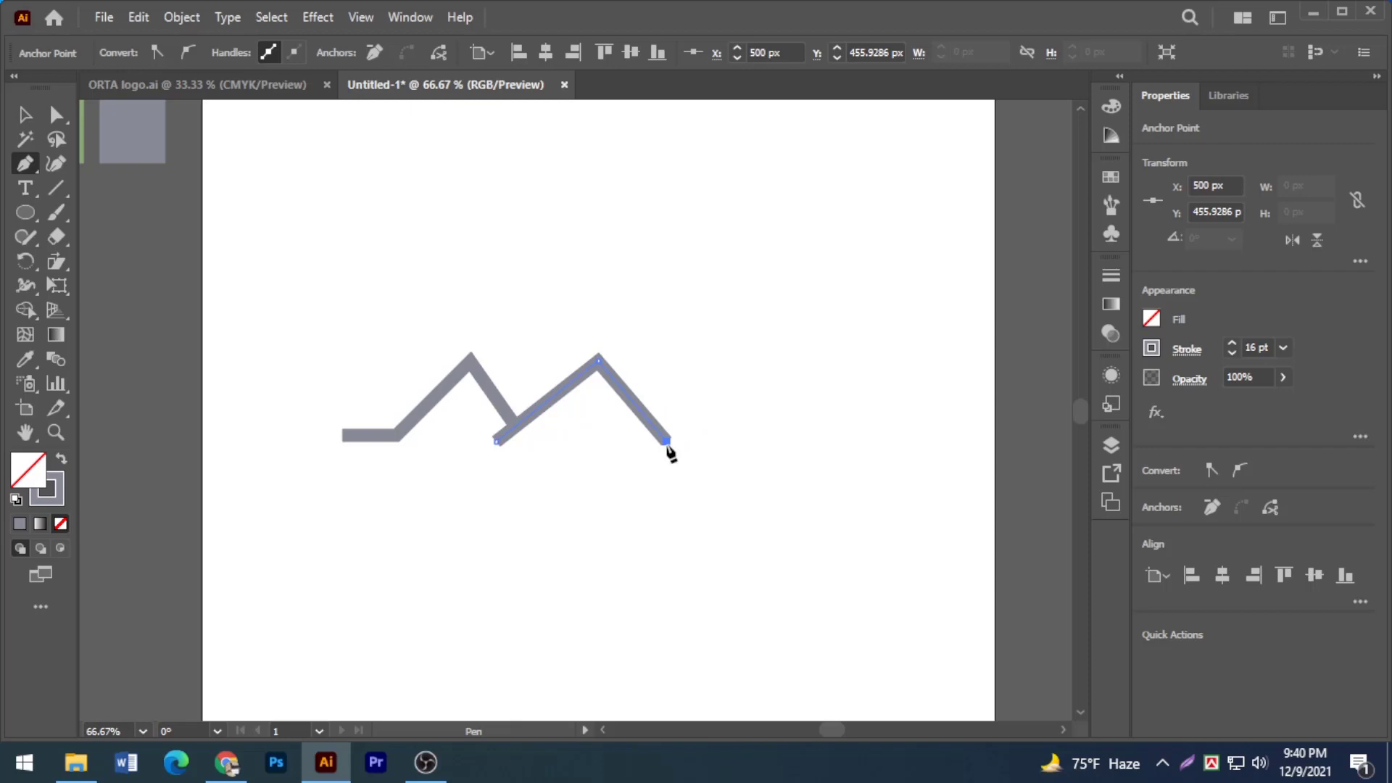
{"action": "left_click", "coordinate": [727, 441]}
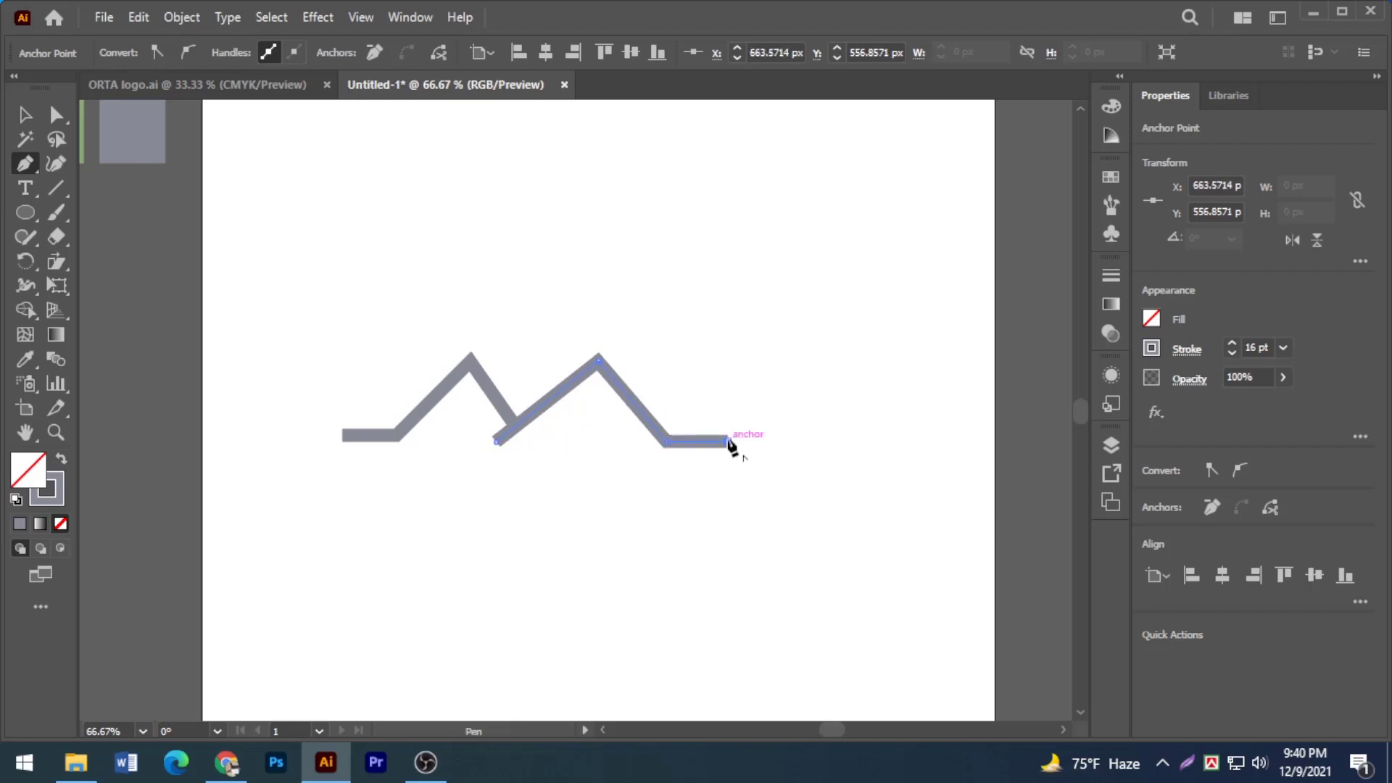
{"action": "left_click", "coordinate": [24, 119]}
{"action": "left_click", "coordinate": [296, 329]}
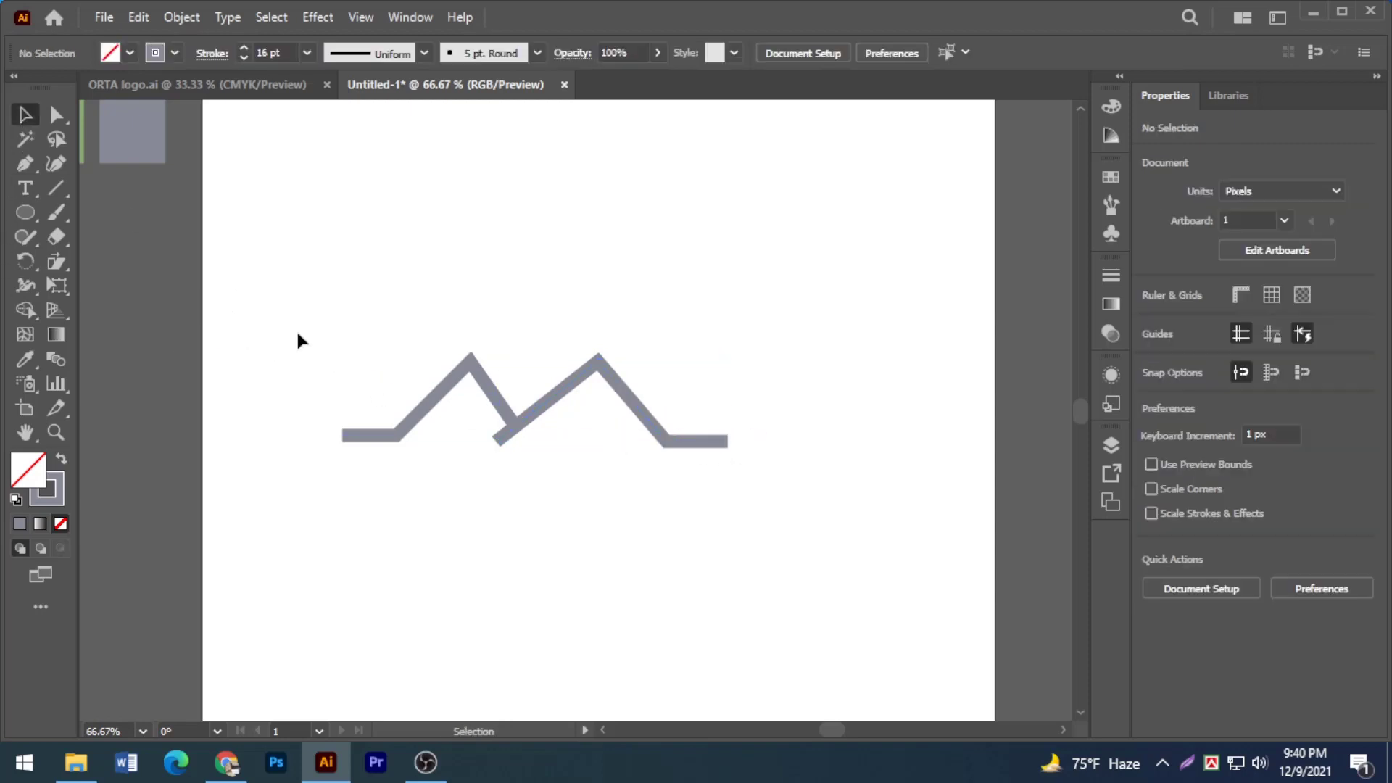
Step: Nudge the second roof path horizontally until its lower end crosses the end of the first roof path
{"action": "left_click", "coordinate": [577, 382]}
{"action": "key", "text": "Right"}
{"action": "key", "text": "Right"}
{"action": "key", "text": "Right"}
{"action": "key", "text": "Right"}
{"action": "key", "text": "Right"}
{"action": "key", "text": "Right"}
{"action": "key", "text": "Right"}
{"action": "key", "text": "Right"}
{"action": "key", "text": "Right"}
{"action": "key", "text": "Right"}
{"action": "key", "text": "Right"}
{"action": "key", "text": "Right"}
{"action": "key", "text": "Right"}
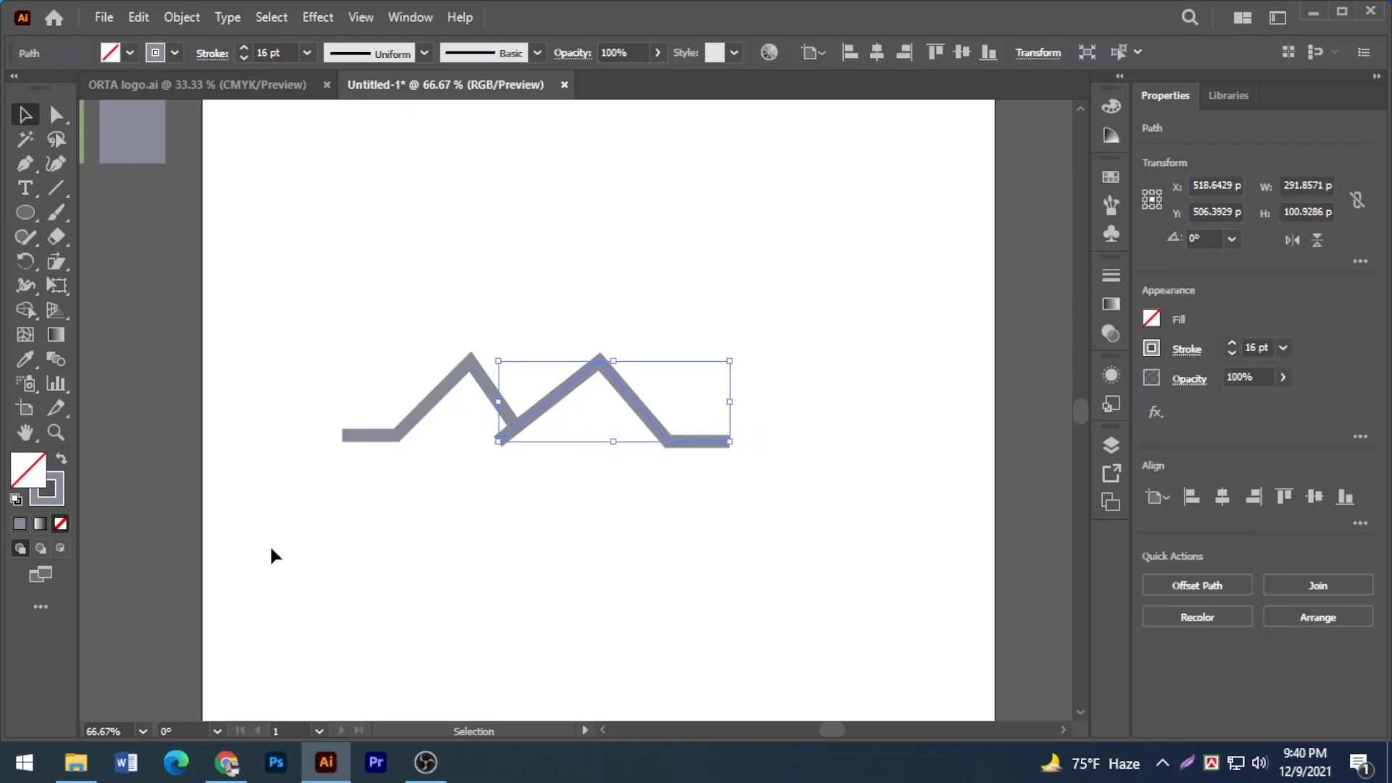
{"action": "key", "text": "Left"}
{"action": "key", "text": "Left"}
{"action": "key", "text": "Left"}
{"action": "key", "text": "Left"}
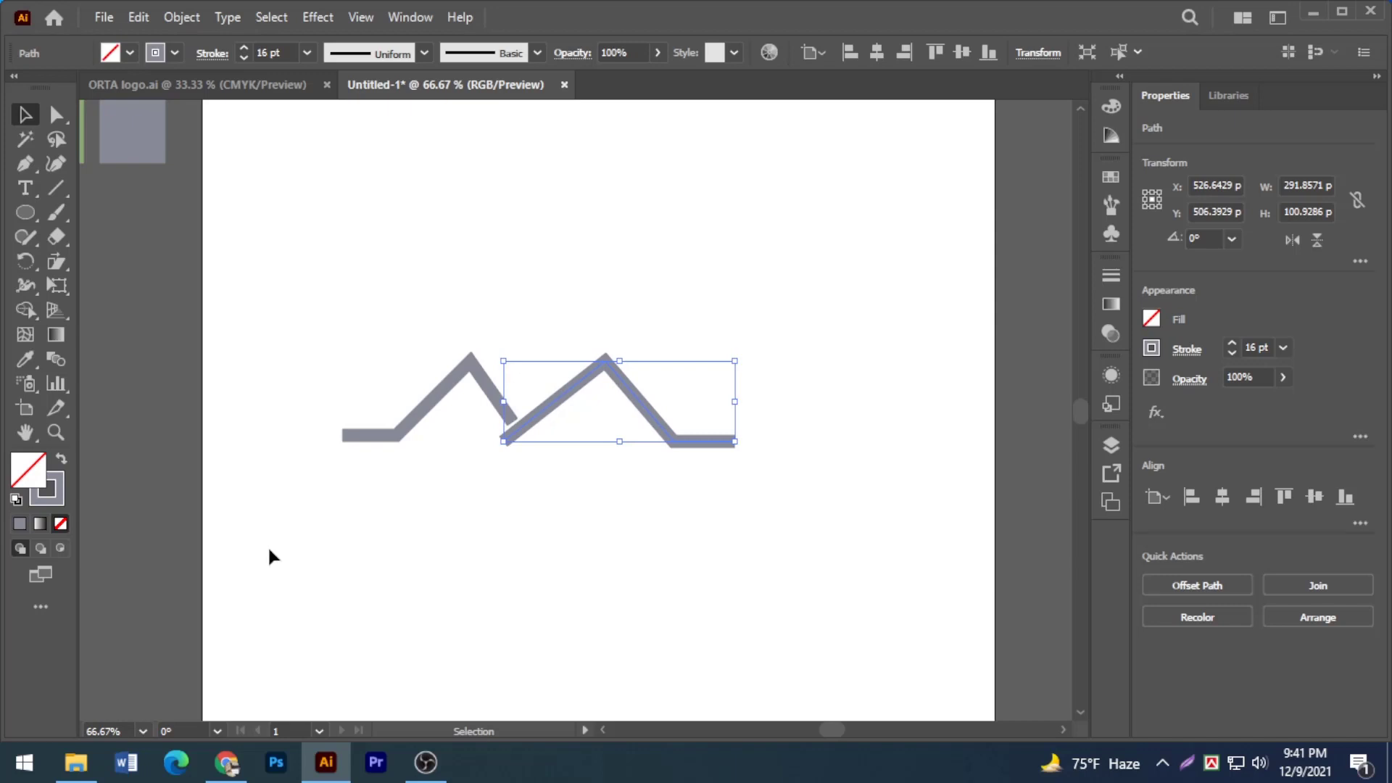
{"action": "key", "text": "Left"}
{"action": "key", "text": "Left"}
{"action": "key", "text": "Left"}
{"action": "key", "text": "Left"}
{"action": "key", "text": "Left"}
{"action": "key", "text": "Left"}
{"action": "key", "text": "Left"}
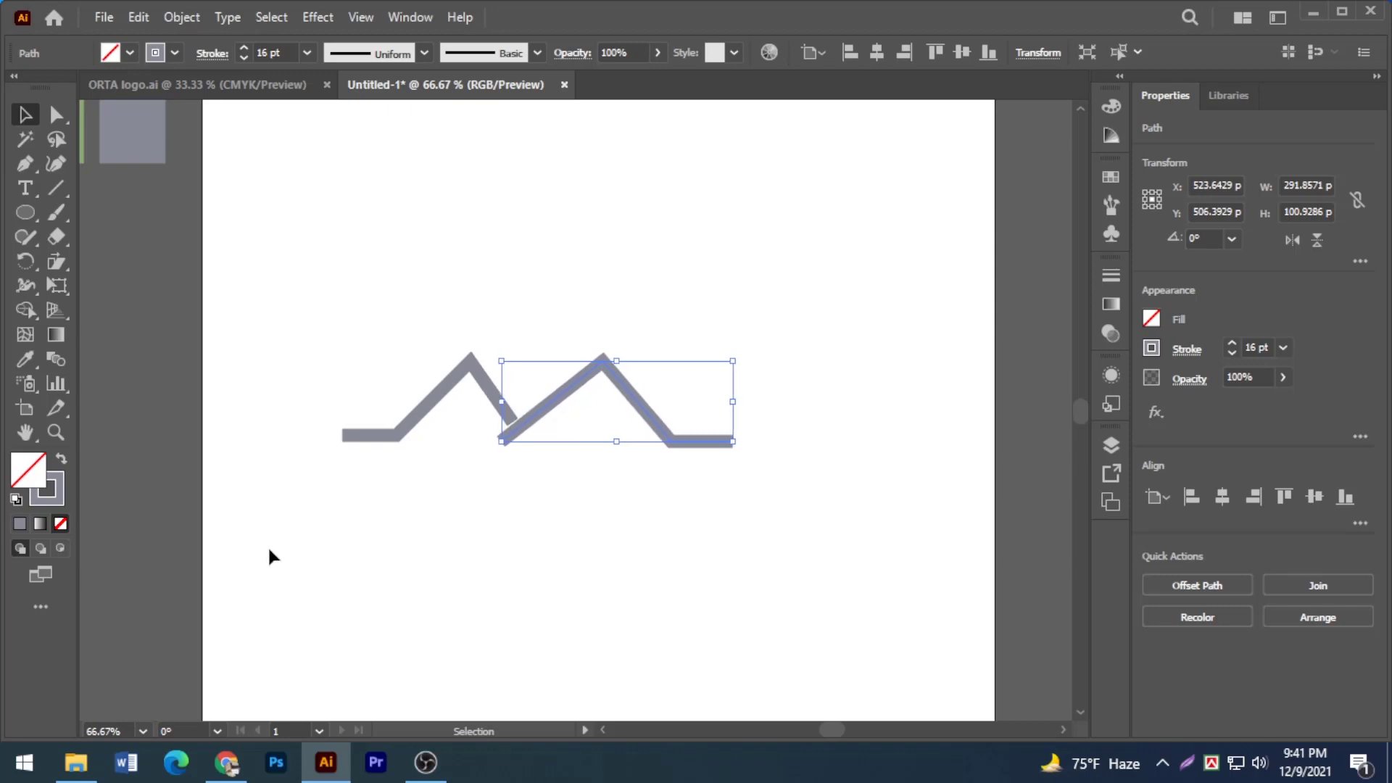
{"action": "left_click", "coordinate": [288, 548]}
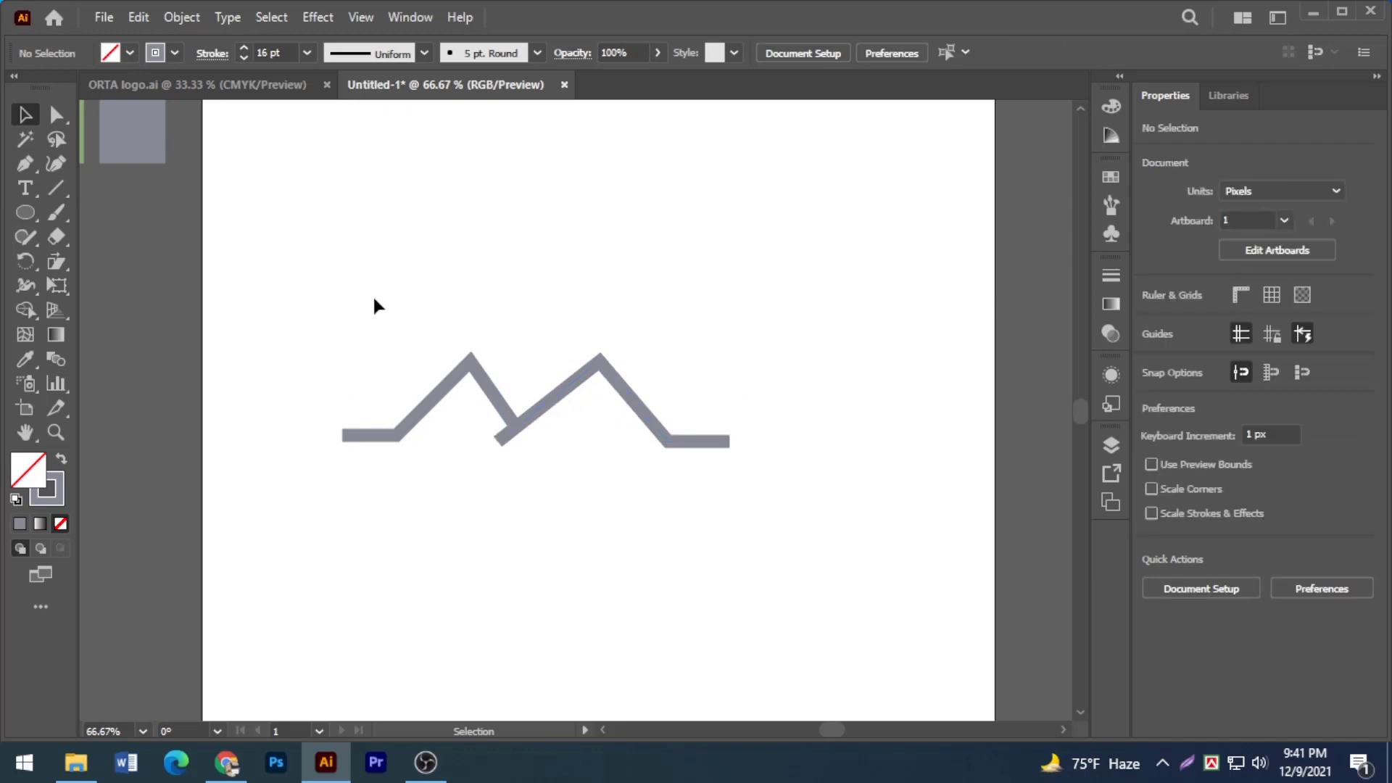
Step: Apply the tapered variable width profile to both roof paths
{"action": "left_click_drag", "start_coordinate": [374, 297], "coordinate": [565, 512]}
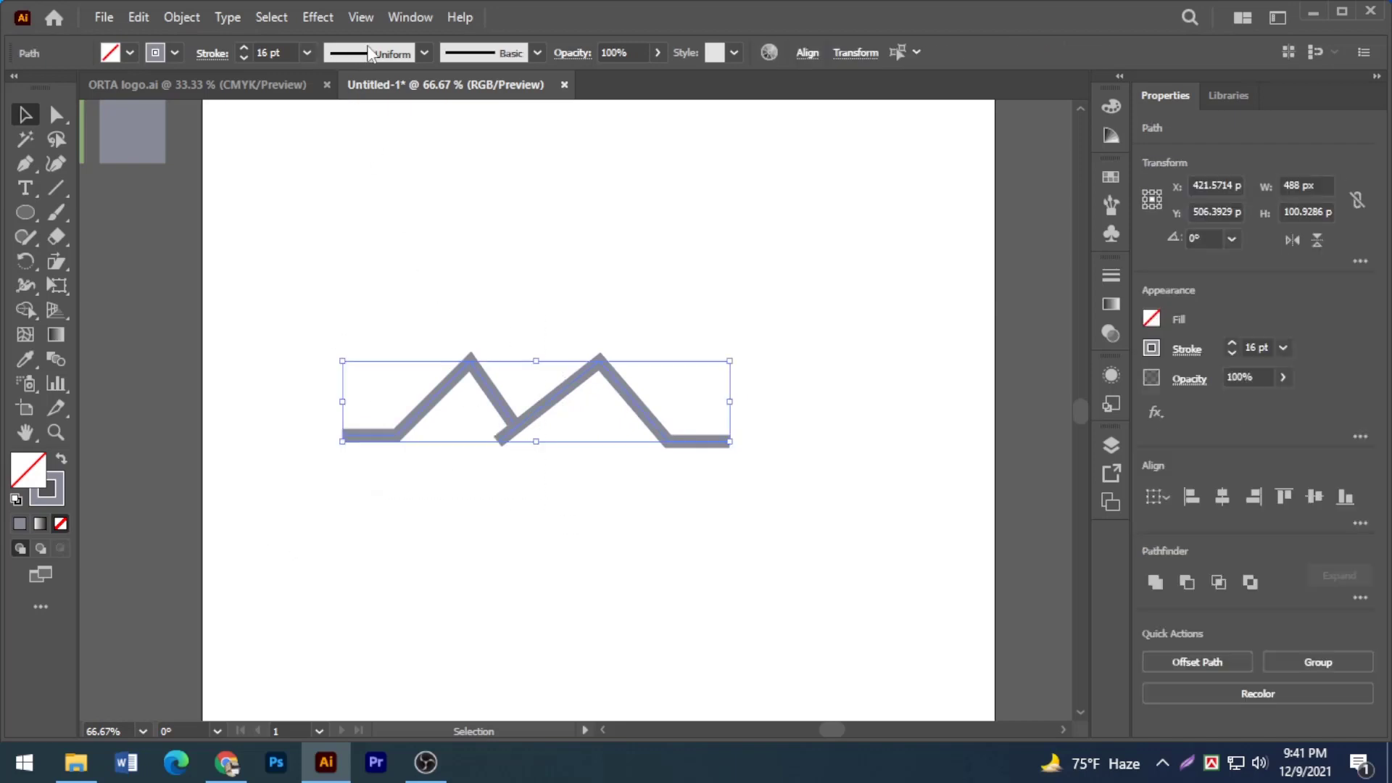
{"action": "left_click", "coordinate": [422, 53]}
{"action": "left_click", "coordinate": [388, 217]}
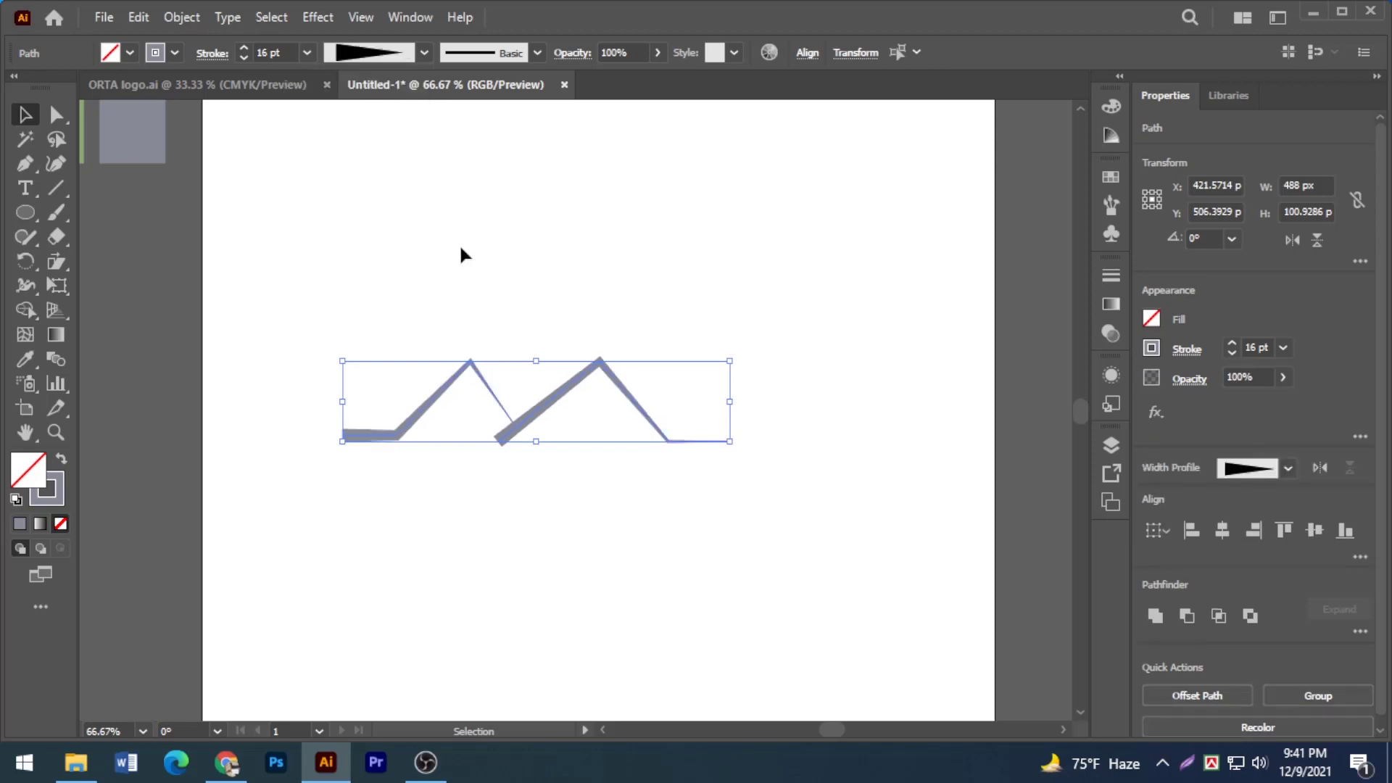
{"action": "left_click", "coordinate": [464, 254]}
Step: Flip the first roof path's width profile along its length and nudge the second roof path slightly left
{"action": "left_click", "coordinate": [420, 417]}
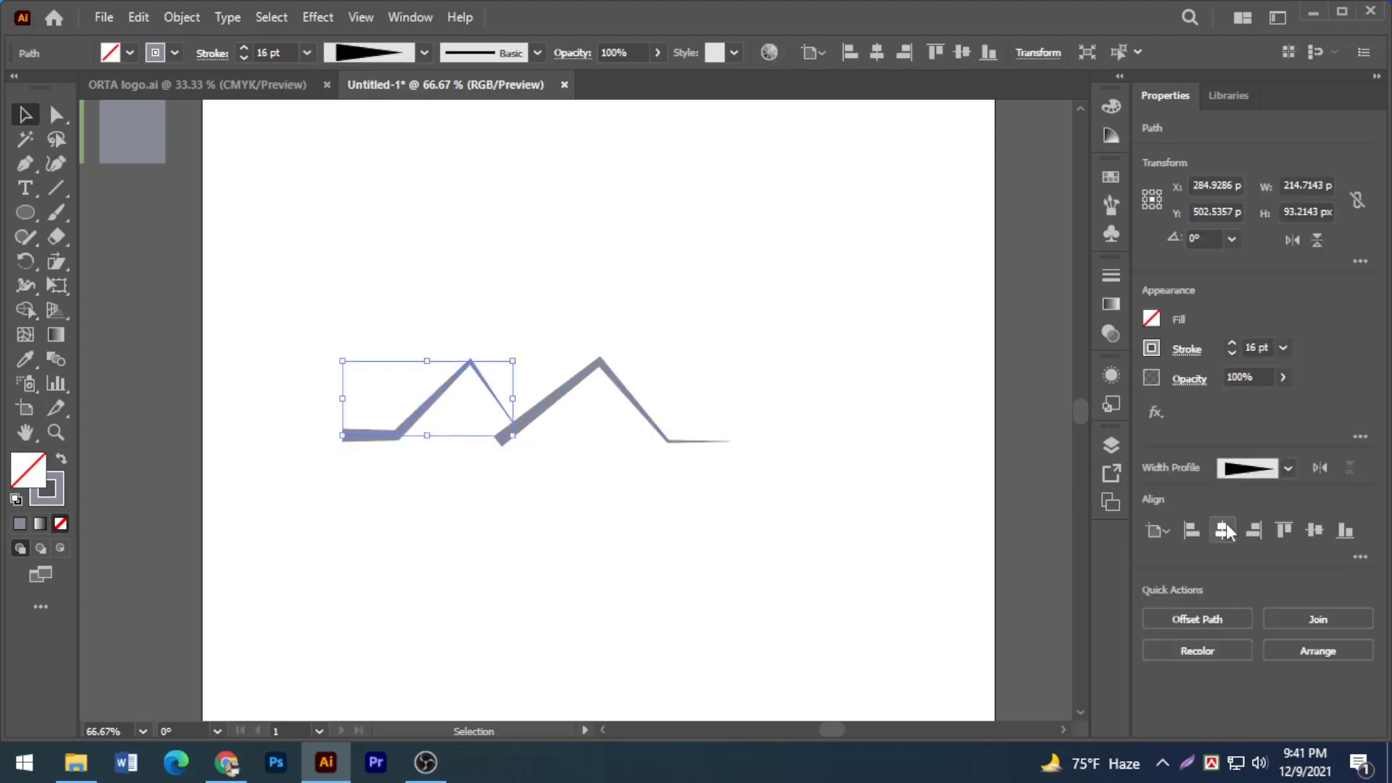
{"action": "left_click", "coordinate": [1319, 468]}
{"action": "left_click", "coordinate": [758, 377]}
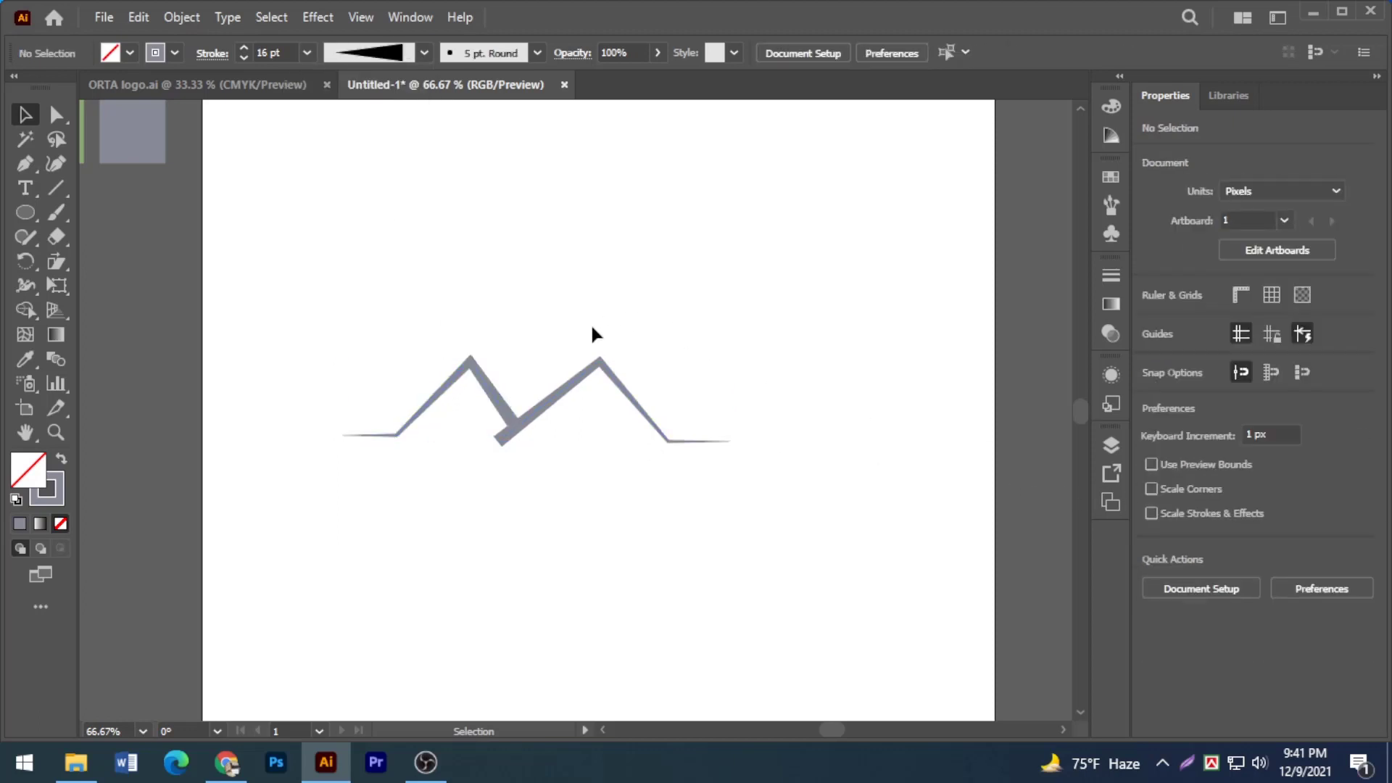
{"action": "left_click", "coordinate": [544, 404]}
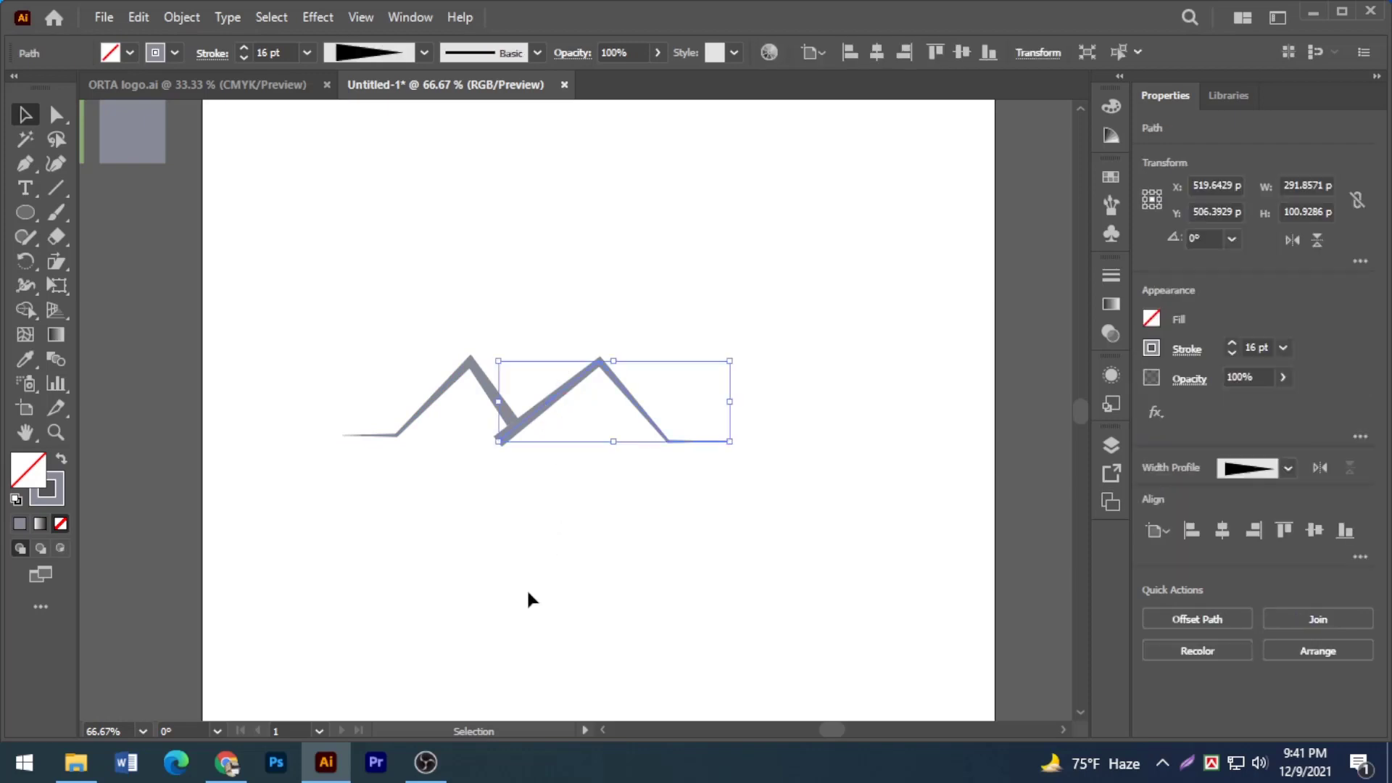
{"action": "left_click", "coordinate": [528, 592]}
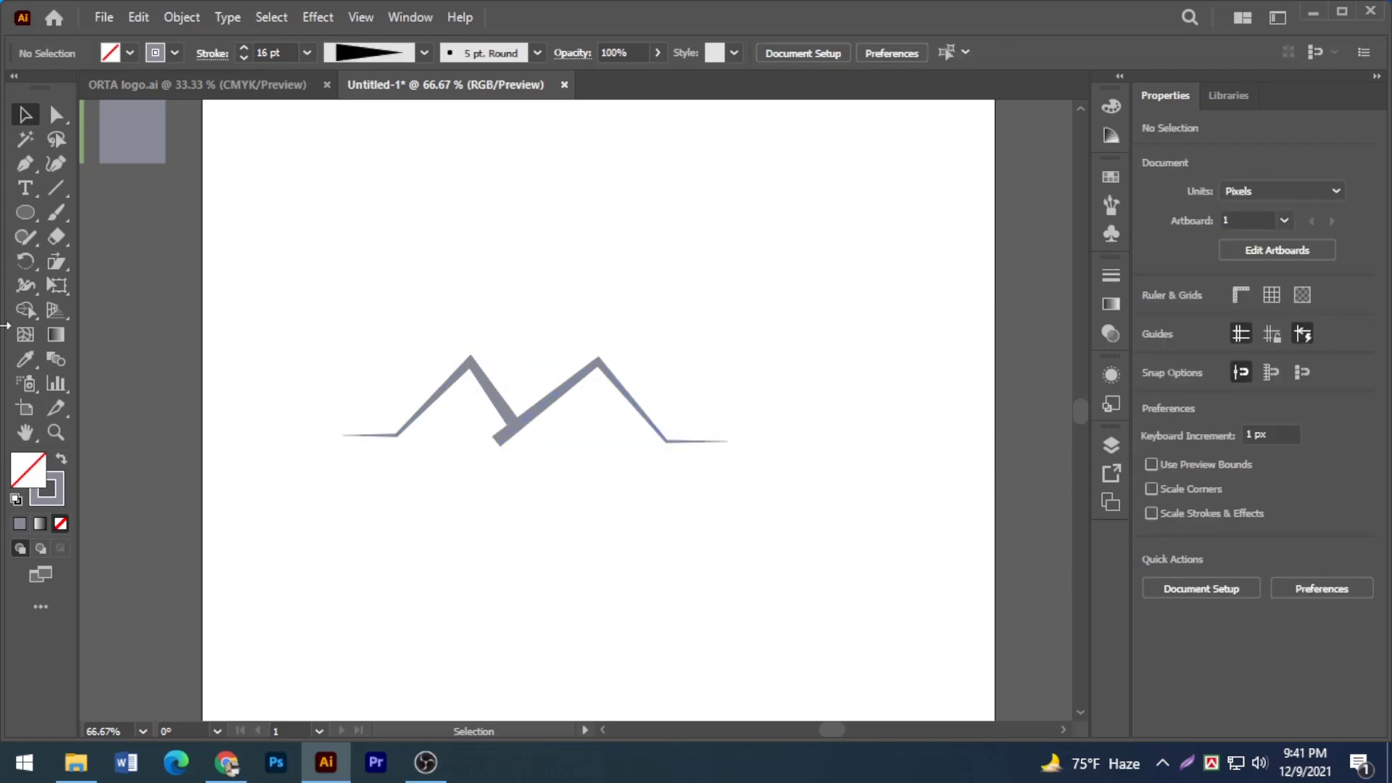
Step: Draw a square about 43 px wide under the left roof peak and swap its fill and stroke colours
{"action": "left_click_drag", "start_coordinate": [22, 219], "coordinate": [76, 215]}
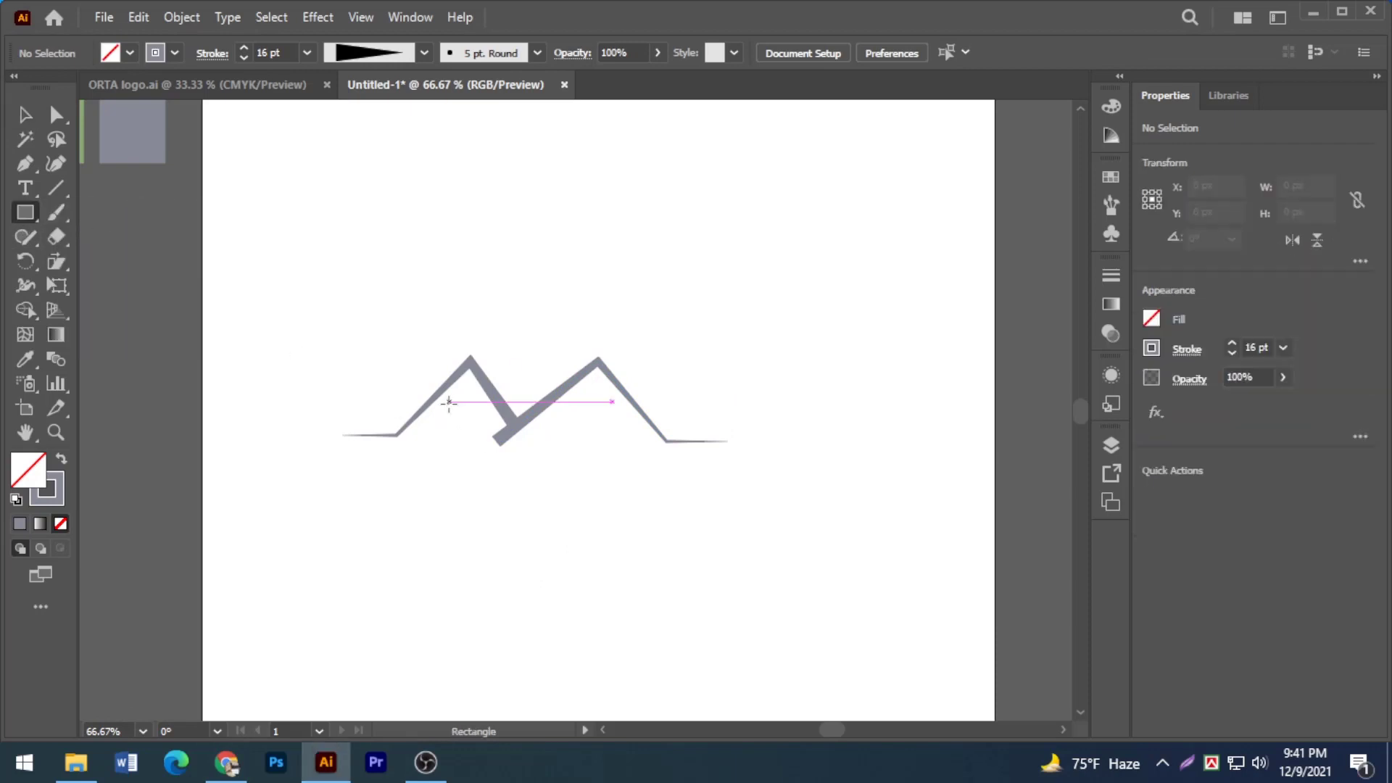
{"action": "left_click_drag", "start_coordinate": [445, 401], "coordinate": [478, 436]}
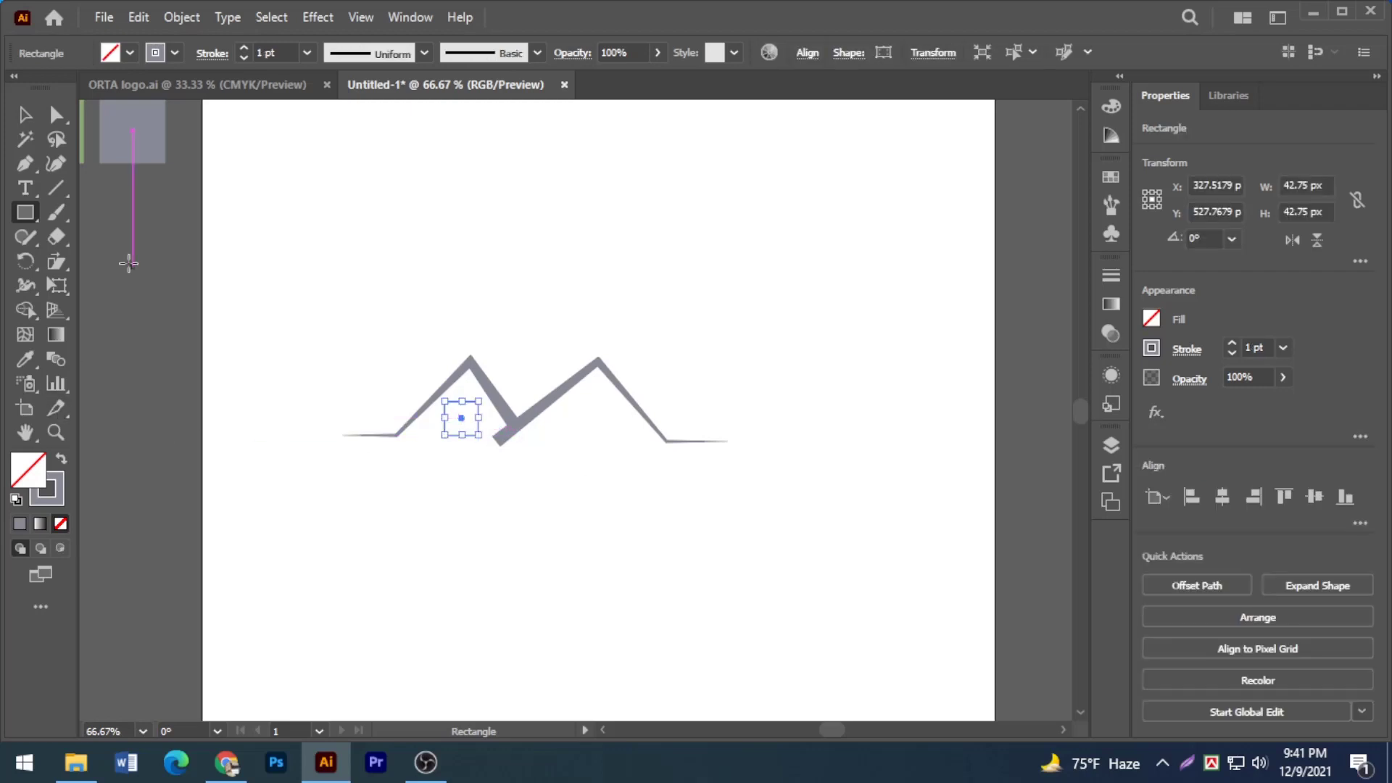
{"action": "left_click", "coordinate": [63, 459]}
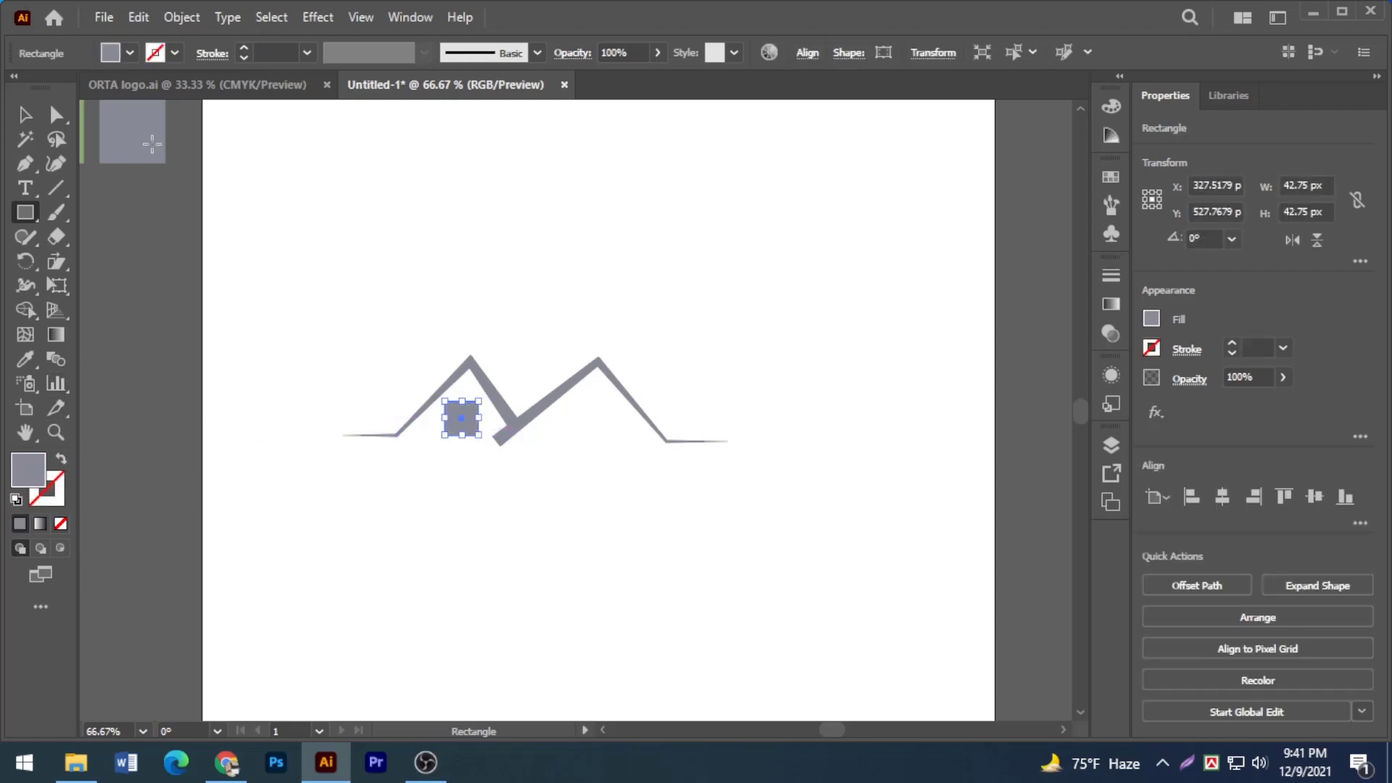
{"action": "left_click", "coordinate": [178, 16]}
{"action": "mouse_move", "coordinate": [239, 488]}
{"action": "left_click", "coordinate": [551, 566]}
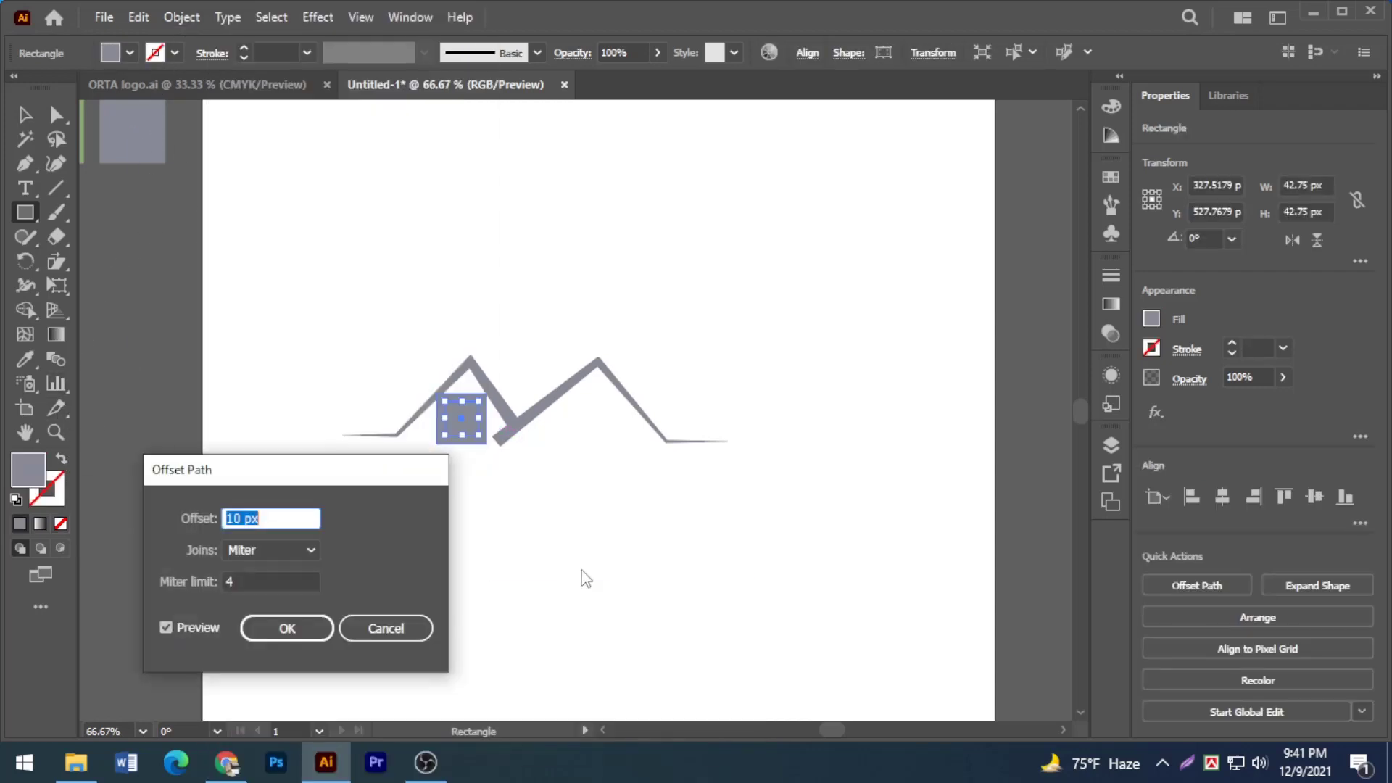
{"action": "left_click", "coordinate": [384, 627]}
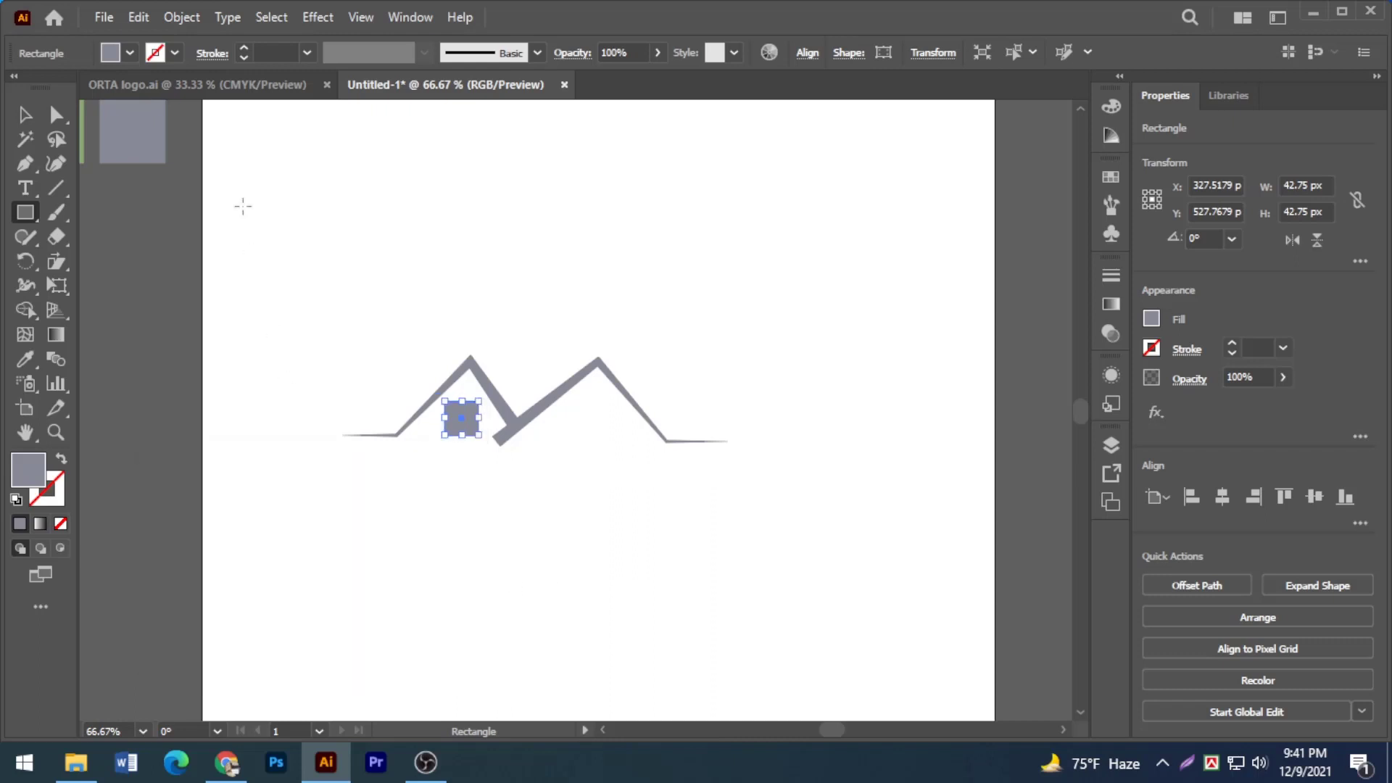
Step: Split the square into a grid of 2 rows and 2 columns with 6 px gutters to form window panes
{"action": "left_click", "coordinate": [190, 16]}
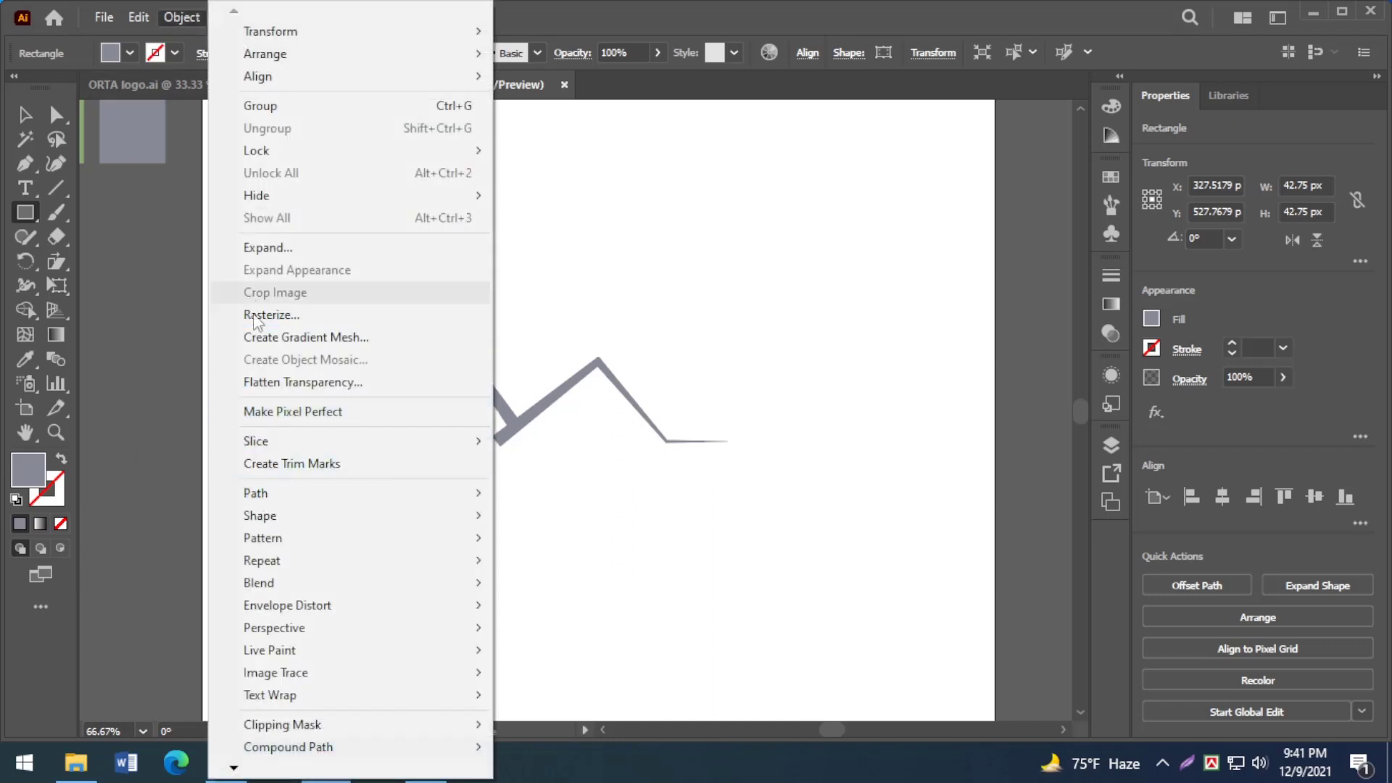
{"action": "mouse_move", "coordinate": [306, 501]}
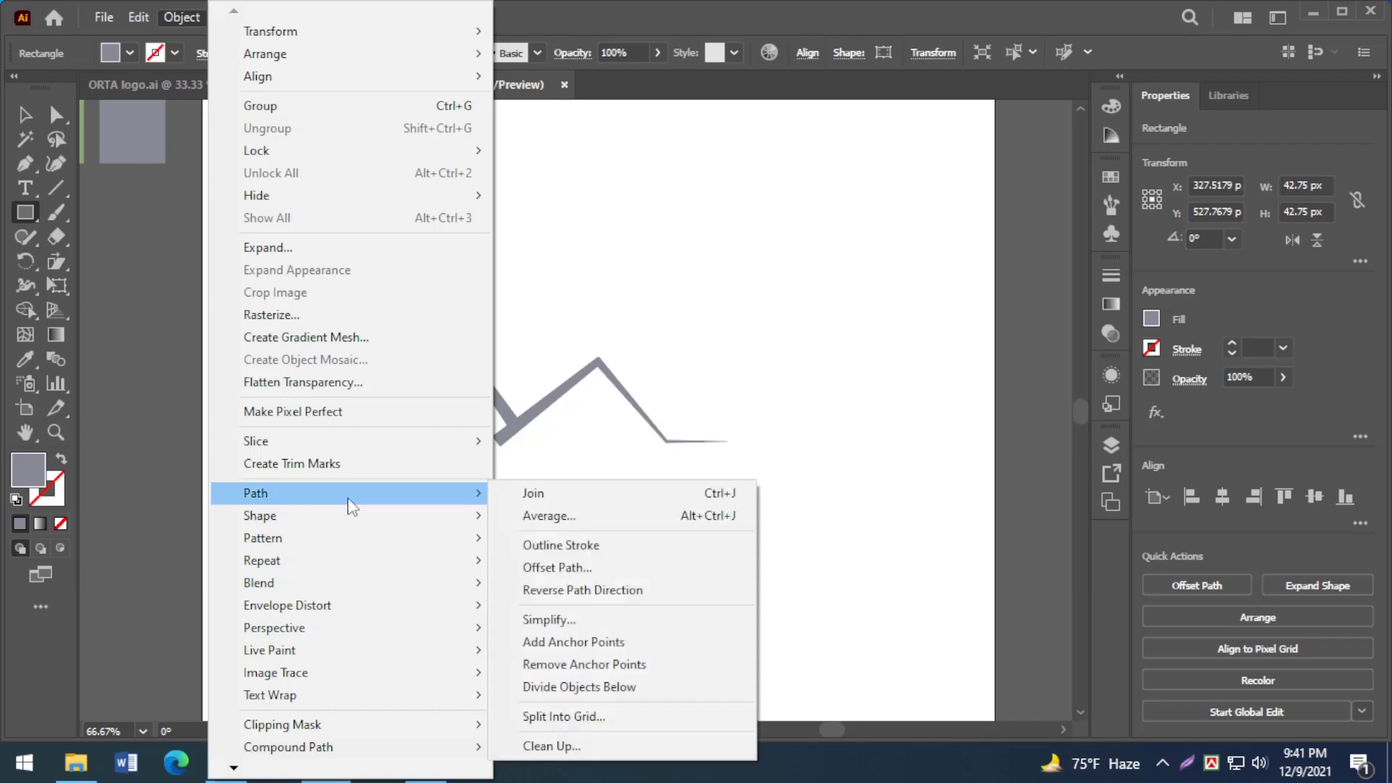
{"action": "left_click", "coordinate": [570, 716]}
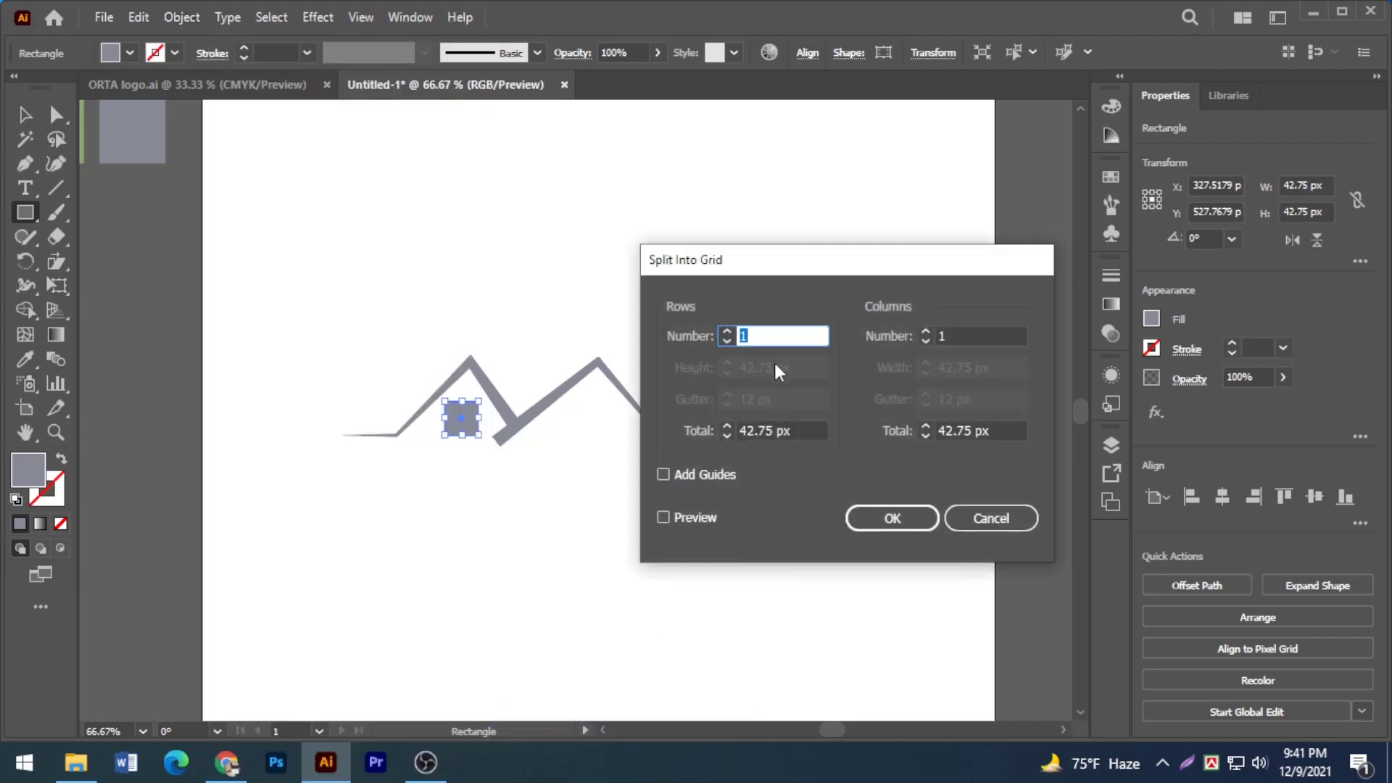
{"action": "left_click", "coordinate": [665, 519]}
{"action": "left_click_drag", "start_coordinate": [790, 340], "coordinate": [723, 342]}
{"action": "type", "text": "2"}
{"action": "left_click_drag", "start_coordinate": [984, 329], "coordinate": [900, 346]}
{"action": "type", "text": "2"}
{"action": "left_click_drag", "start_coordinate": [775, 401], "coordinate": [720, 408]}
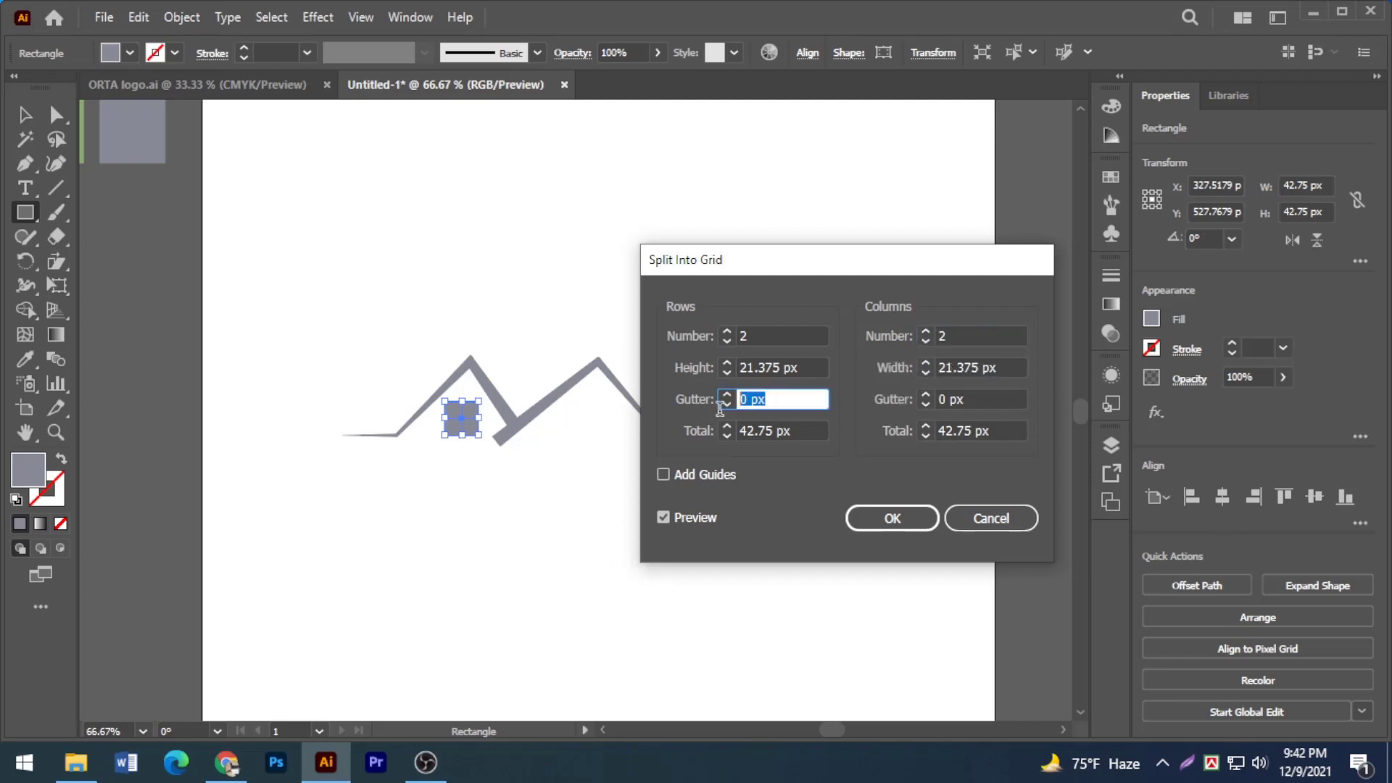
{"action": "type", "text": "6"}
{"action": "left_click_drag", "start_coordinate": [970, 397], "coordinate": [931, 400]}
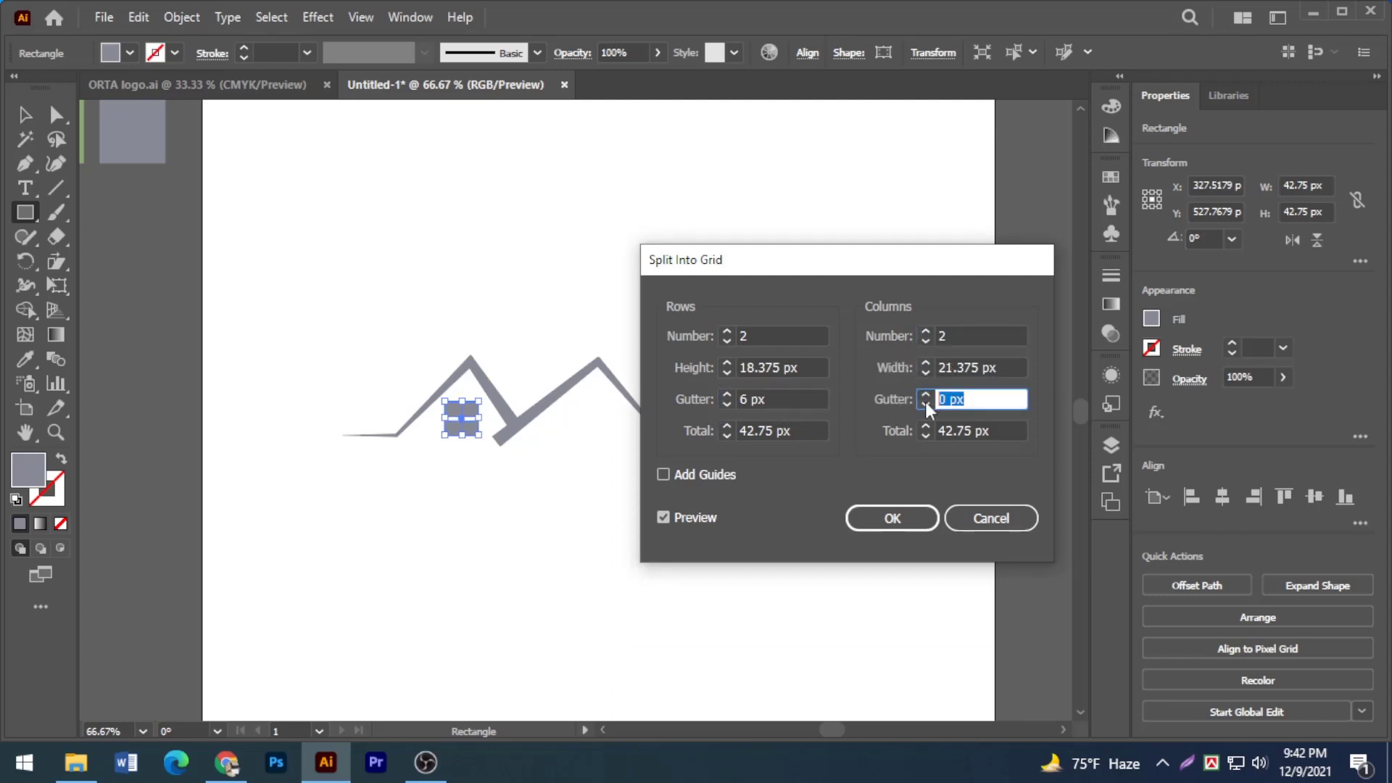
{"action": "type", "text": "6"}
{"action": "left_click", "coordinate": [907, 527]}
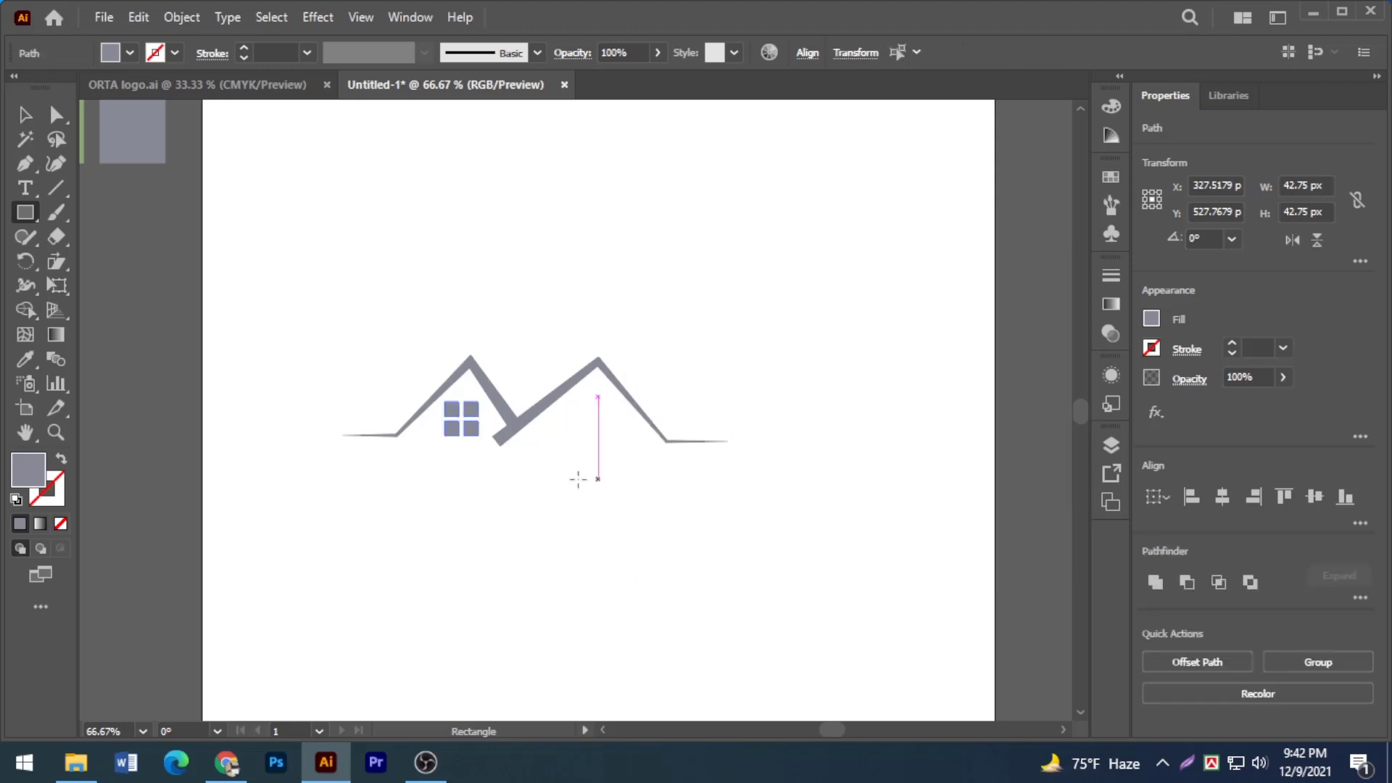
{"action": "left_click", "coordinate": [24, 114]}
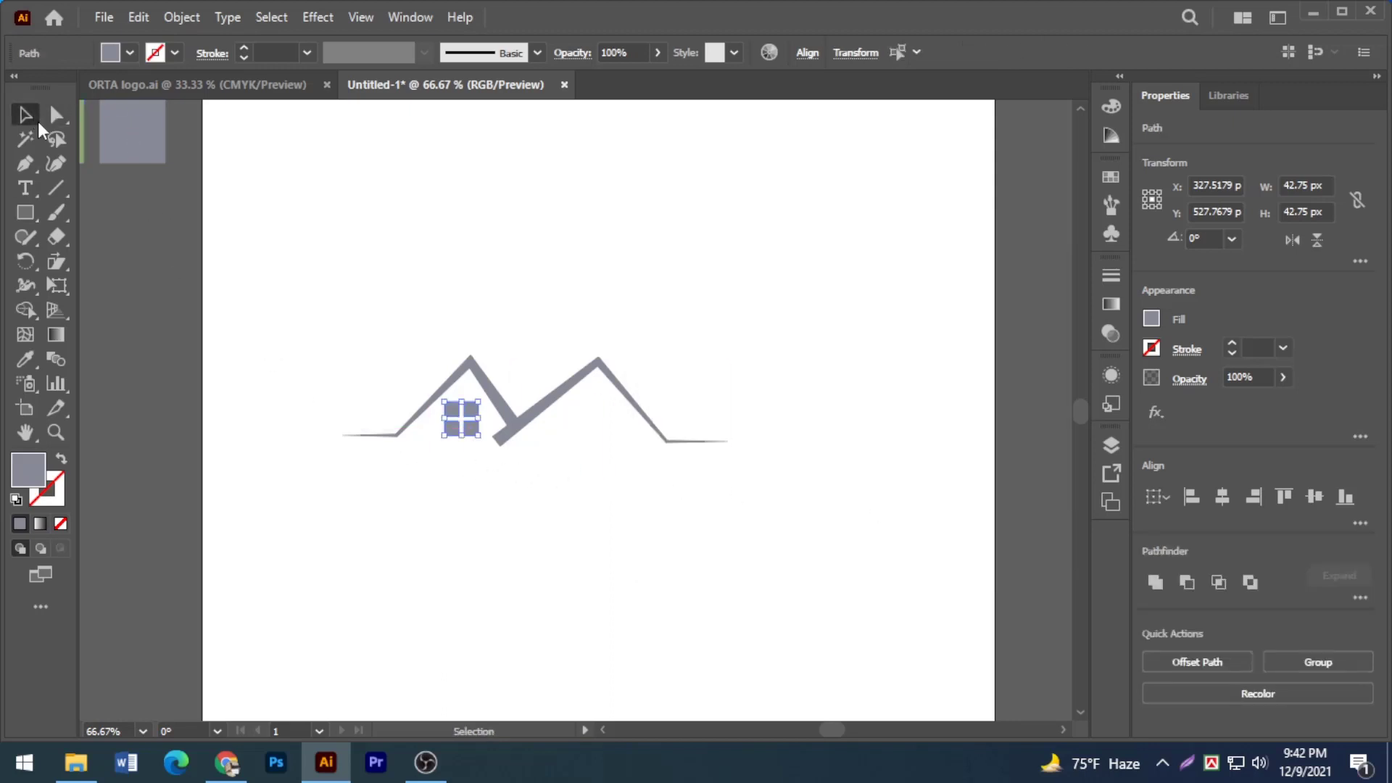
Step: Group the four window panes and place a copy of the window under the right roof peak
{"action": "left_click", "coordinate": [347, 427]}
{"action": "left_click_drag", "start_coordinate": [476, 404], "coordinate": [480, 407]}
{"action": "key", "text": "ctrl+g"}
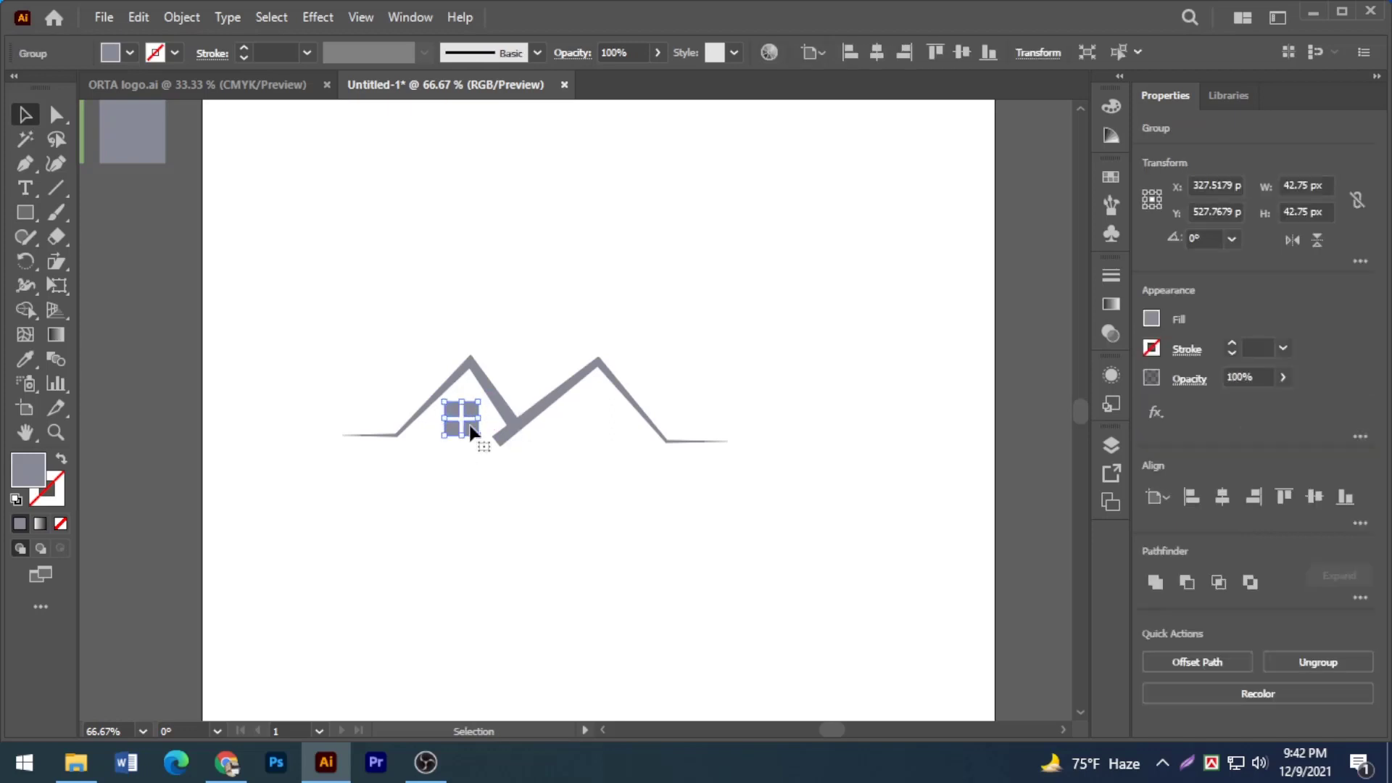
{"action": "left_click_drag", "start_coordinate": [472, 433], "coordinate": [600, 432]}
{"action": "left_click", "coordinate": [591, 501]}
{"action": "left_click", "coordinate": [546, 511]}
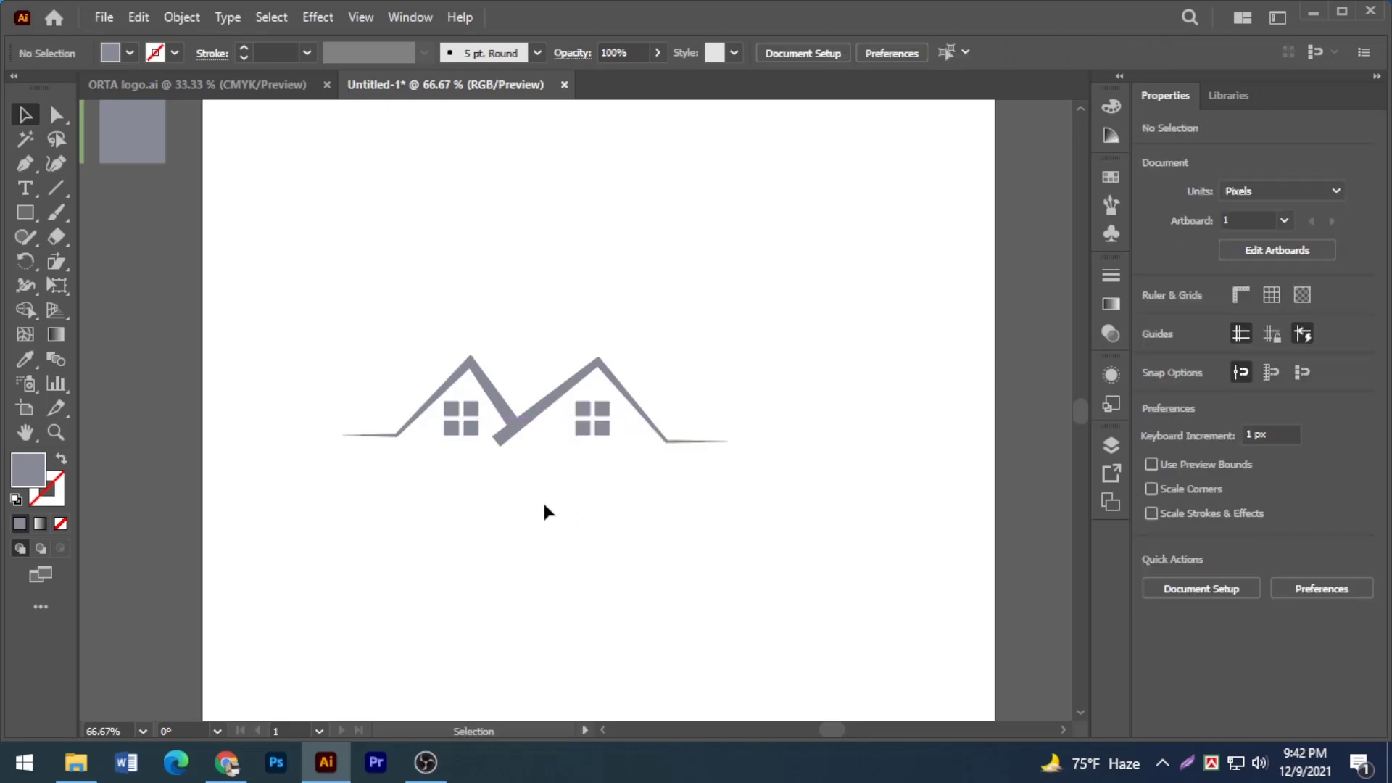
Step: Expand the appearance of both tapered roof strokes into filled shapes
{"action": "left_click", "coordinate": [469, 432]}
{"action": "left_click", "coordinate": [458, 508]}
{"action": "left_click", "coordinate": [507, 436]}
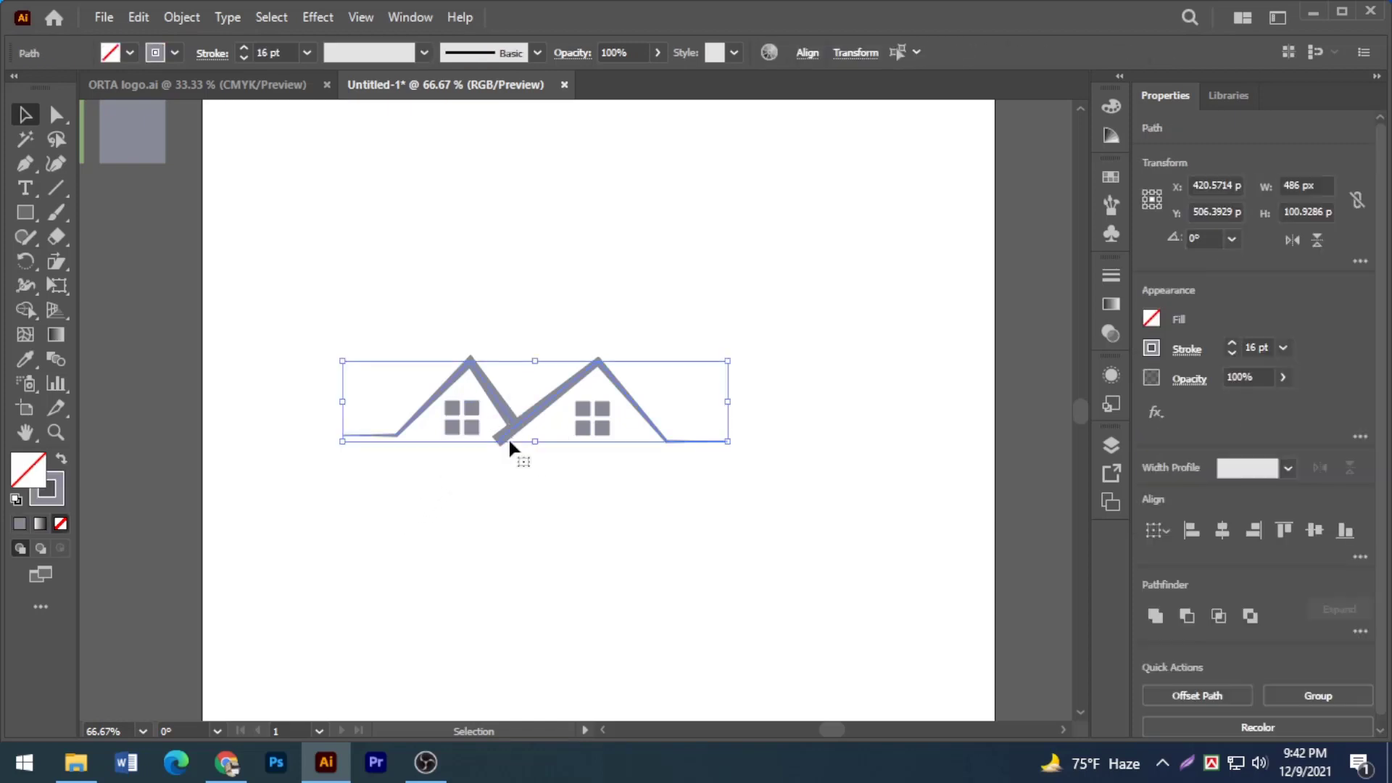
{"action": "left_click", "coordinate": [182, 16]}
{"action": "left_click", "coordinate": [284, 274]}
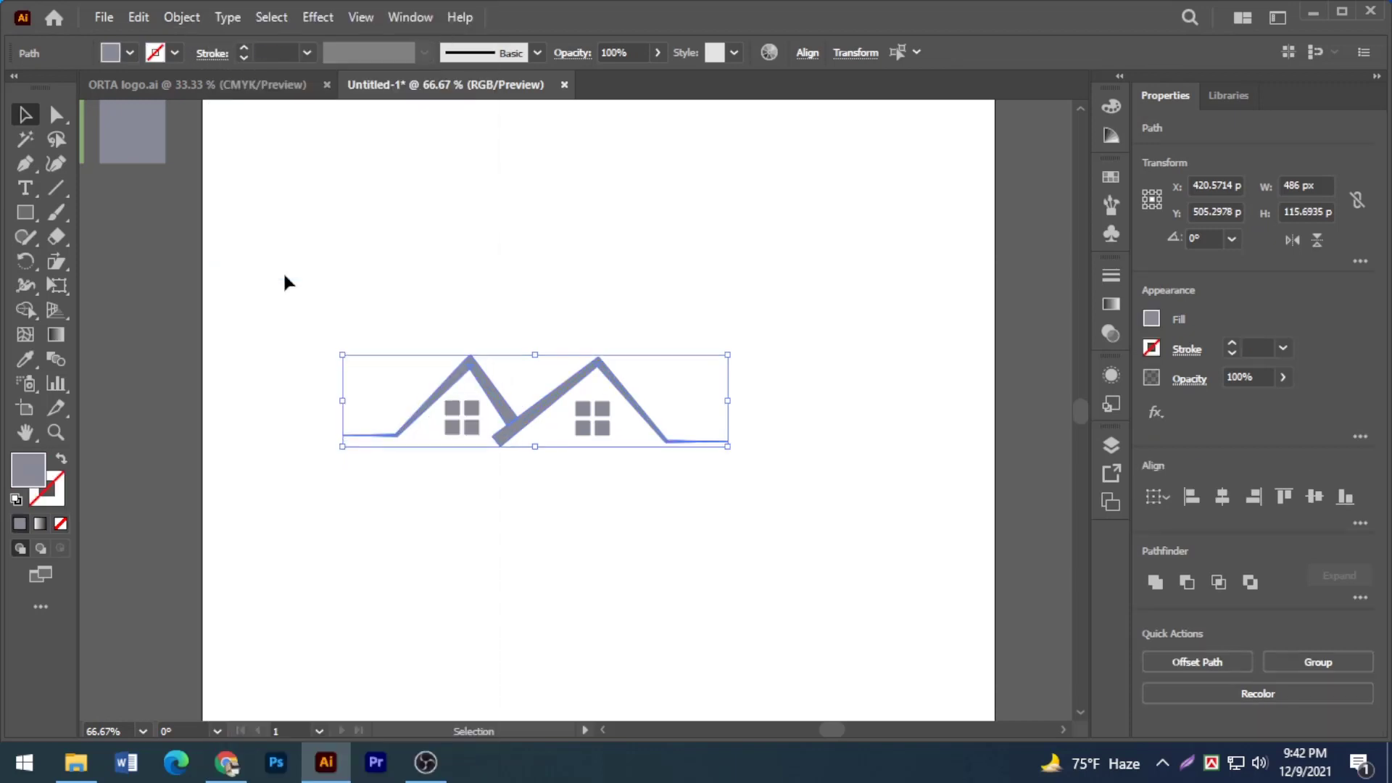
{"action": "left_click", "coordinate": [314, 237]}
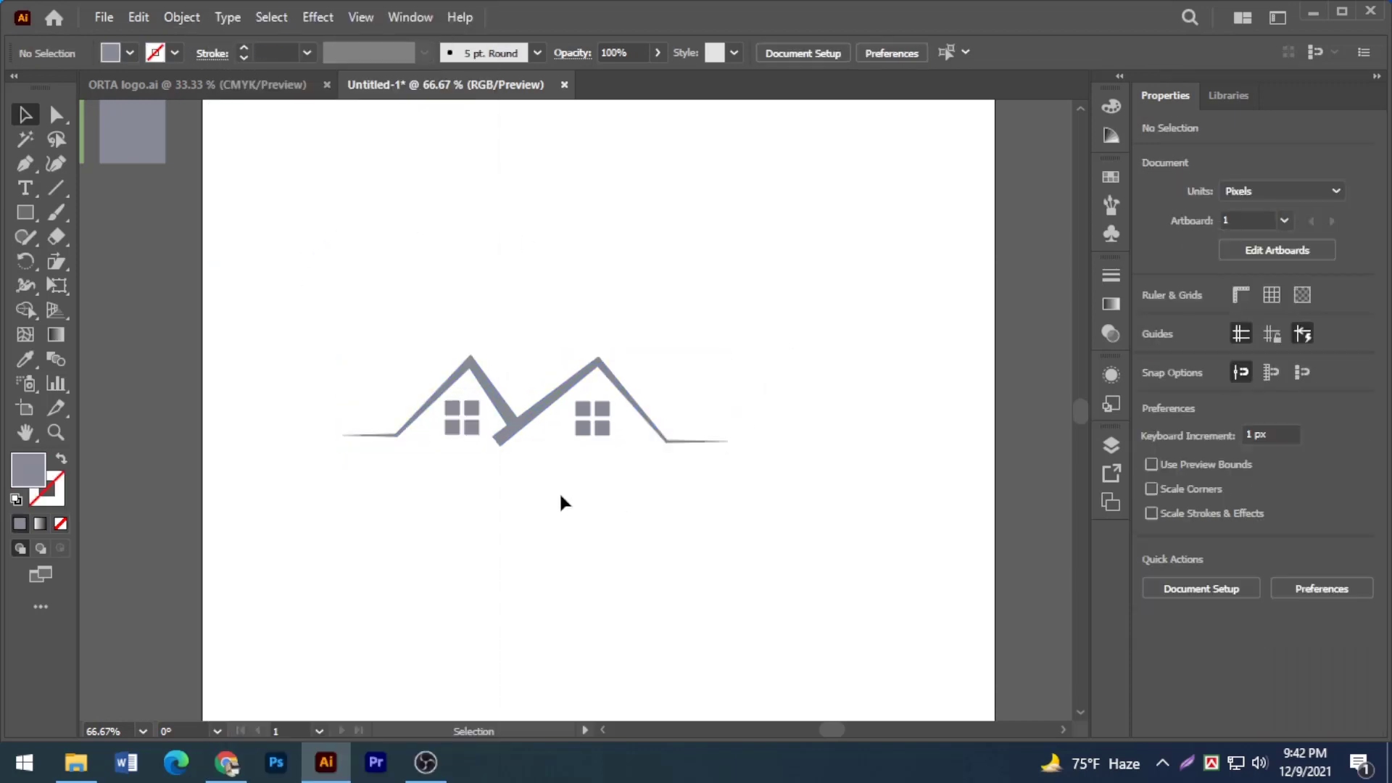
{"action": "left_click", "coordinate": [34, 210]}
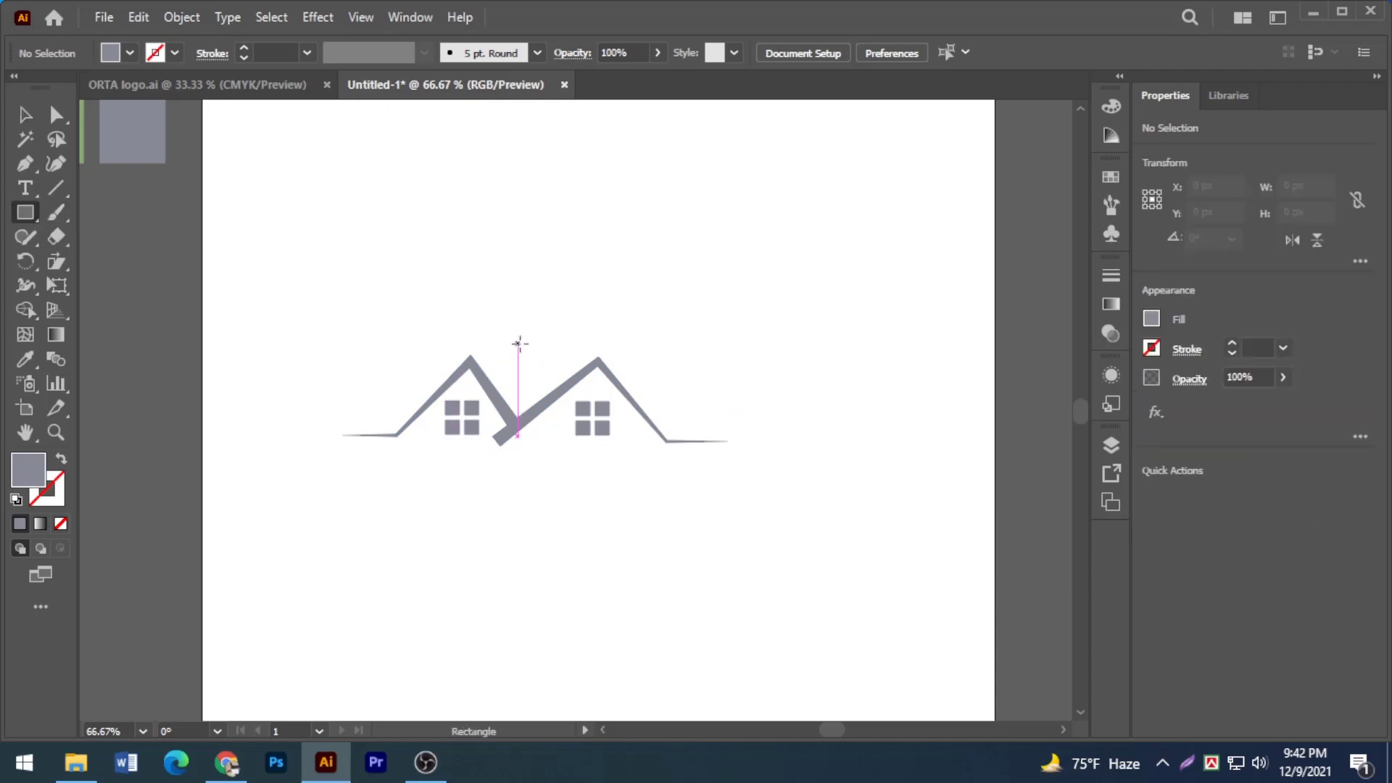
{"action": "left_click_drag", "start_coordinate": [492, 300], "coordinate": [516, 370]}
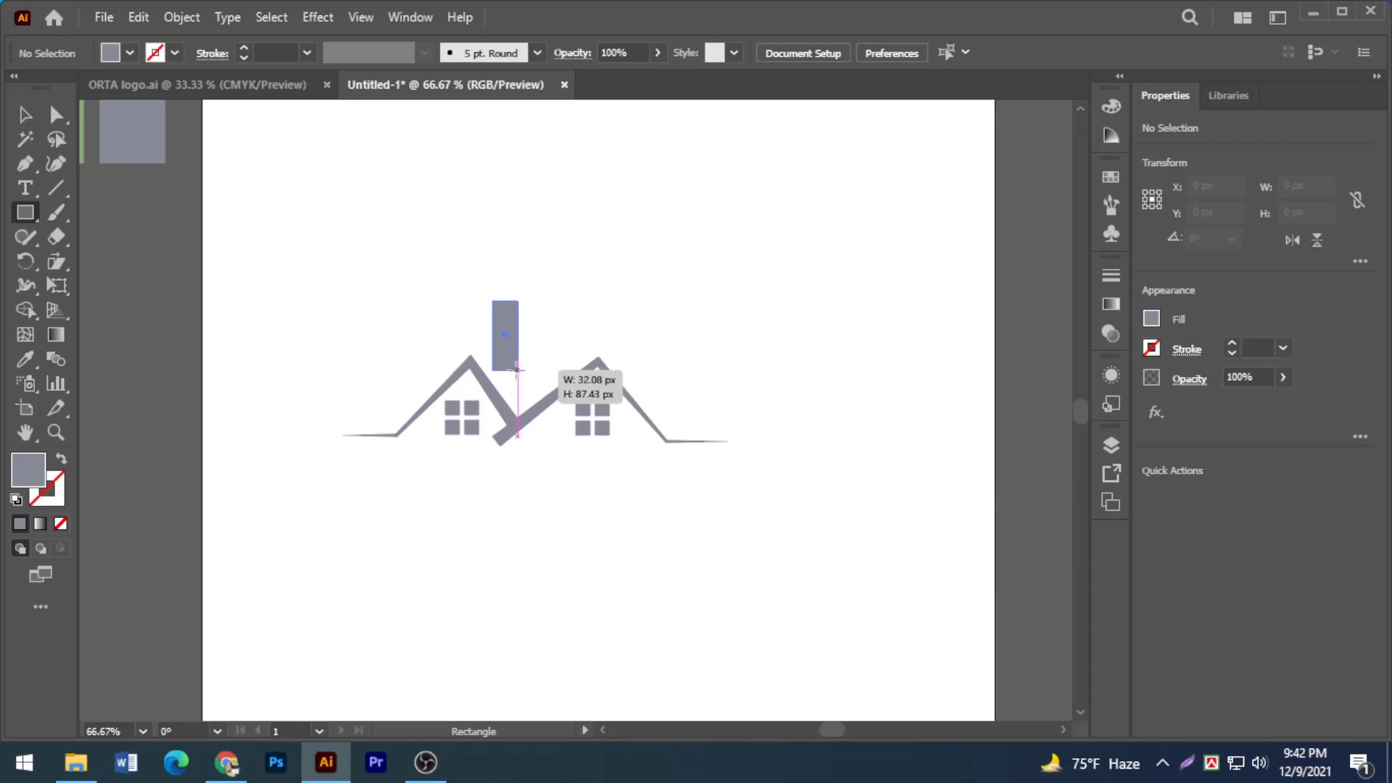
{"action": "left_click_drag", "start_coordinate": [515, 370], "coordinate": [517, 336]}
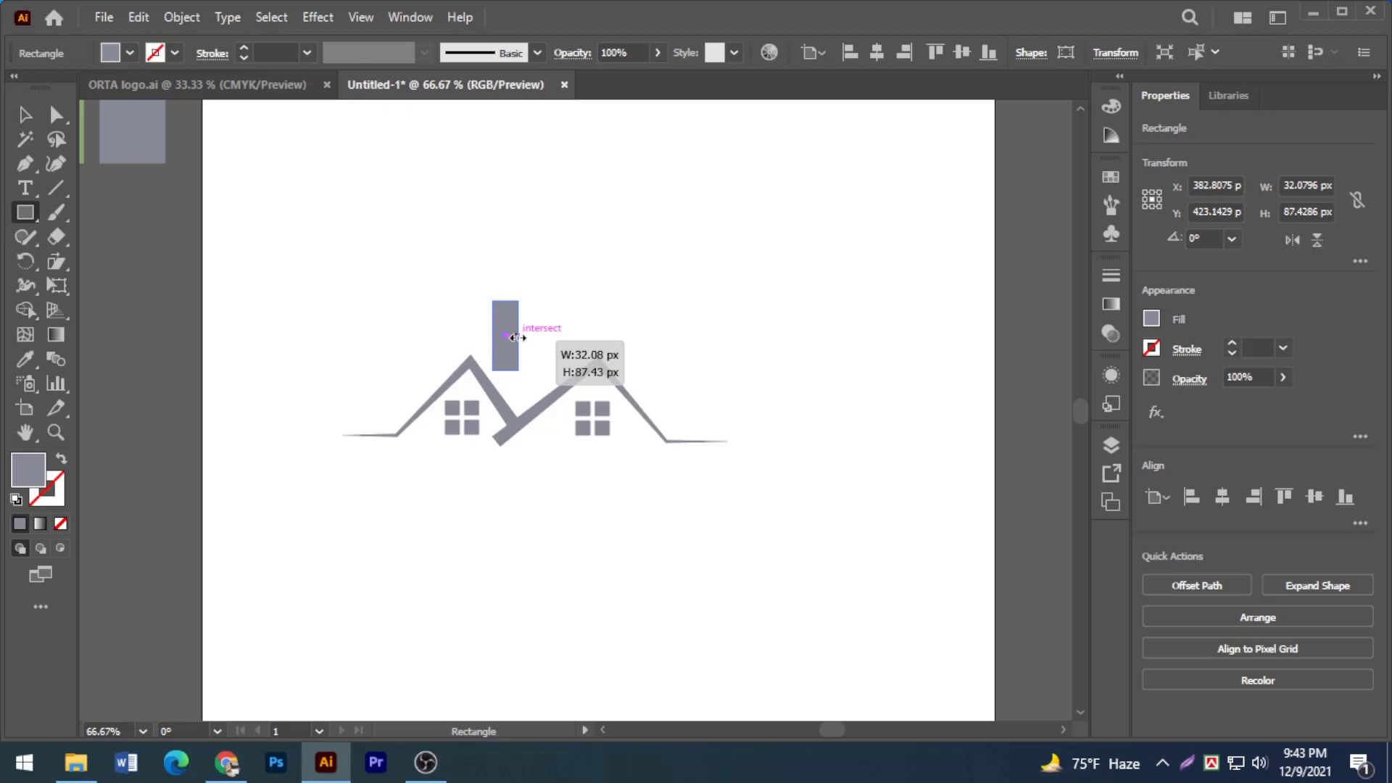
{"action": "left_click_drag", "start_coordinate": [515, 338], "coordinate": [516, 340]}
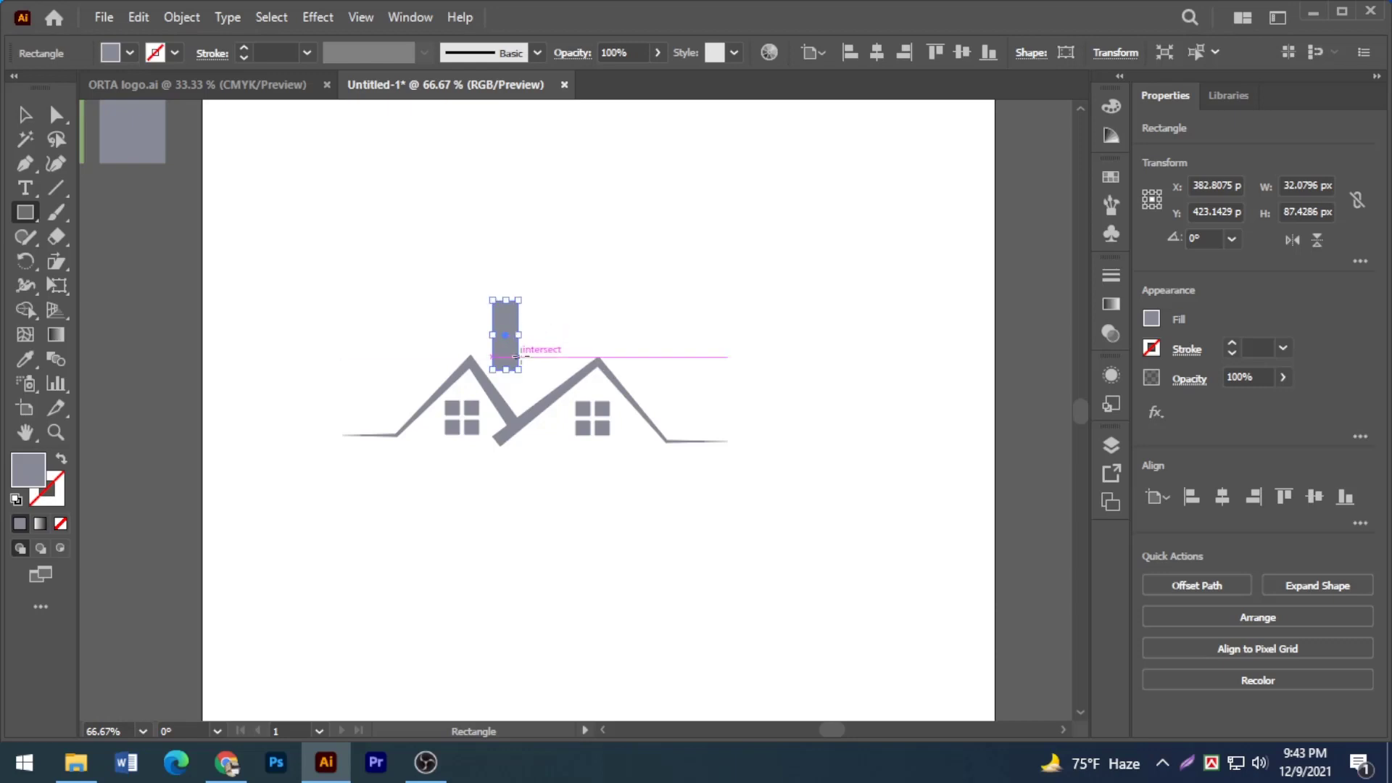
{"action": "key", "text": "Delete"}
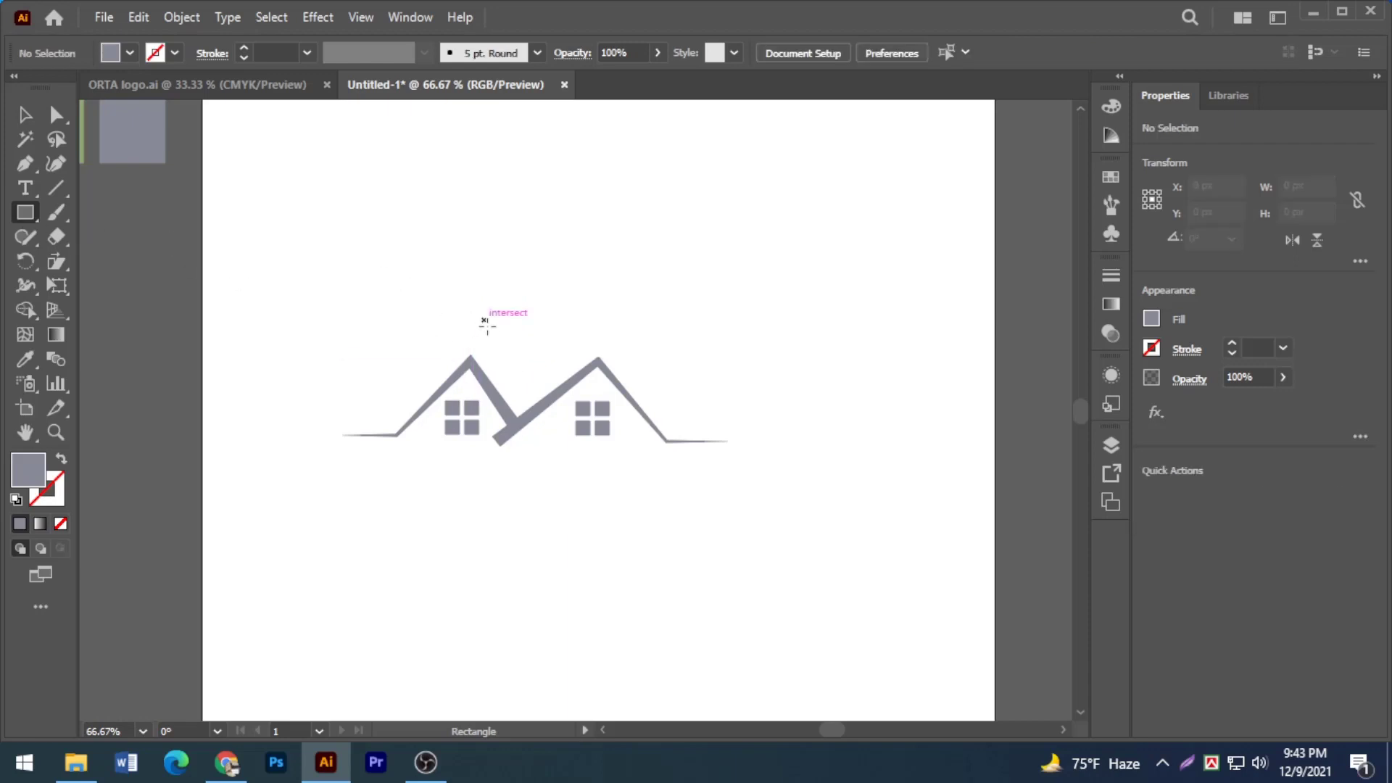
Step: Draw a vertical rectangle about 31 by 82 px above the valley between the roofs, nudging it up and slightly right
{"action": "left_click_drag", "start_coordinate": [484, 321], "coordinate": [509, 385]}
{"action": "key", "text": "Up"}
{"action": "key", "text": "Up"}
{"action": "key", "text": "Up"}
{"action": "key", "text": "Up"}
{"action": "key", "text": "Up"}
{"action": "key", "text": "Up"}
{"action": "key", "text": "Up"}
{"action": "key", "text": "Up"}
{"action": "key", "text": "Up"}
{"action": "key", "text": "Up"}
{"action": "key", "text": "Up"}
{"action": "key", "text": "Up"}
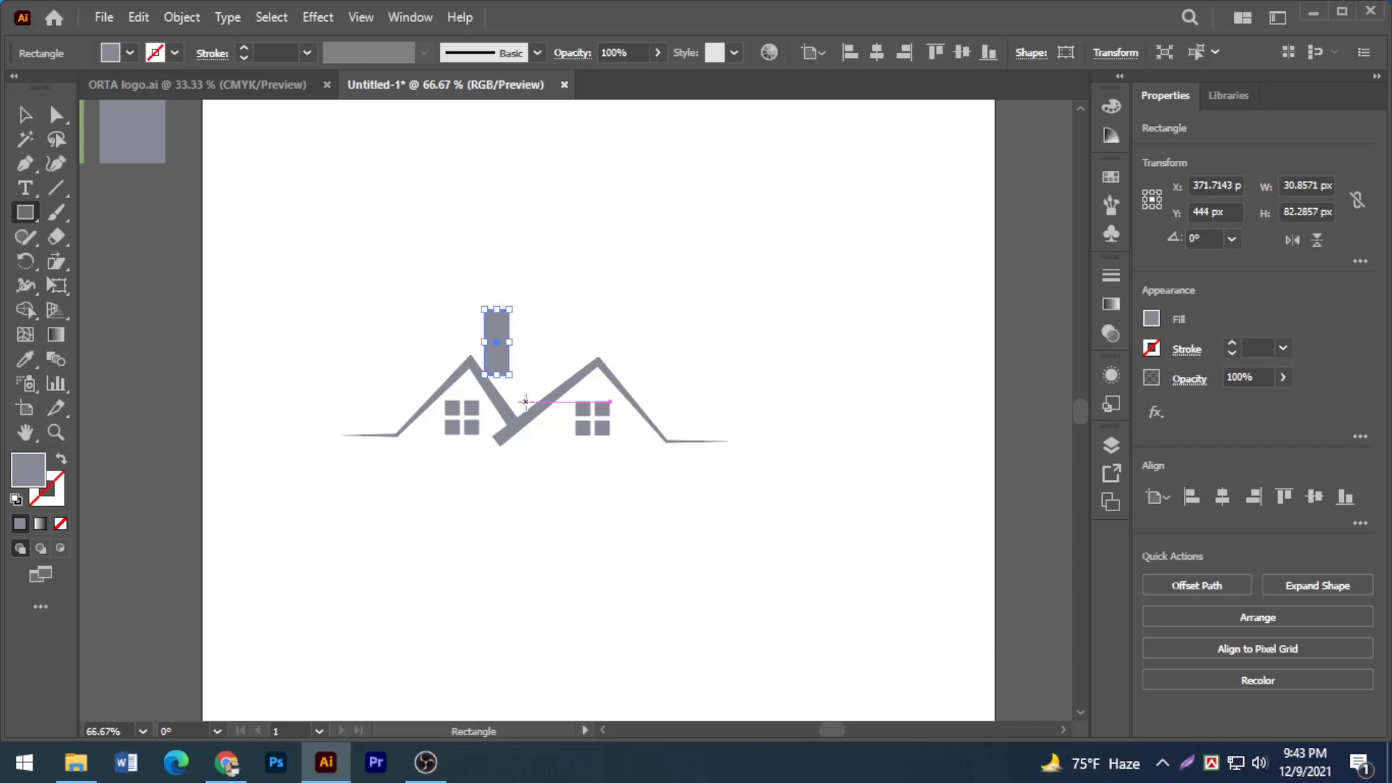
{"action": "key", "text": "Up"}
{"action": "key", "text": "Up"}
{"action": "key", "text": "Up"}
{"action": "key", "text": "Up"}
{"action": "key", "text": "Up"}
{"action": "key", "text": "Up"}
{"action": "key", "text": "Up"}
{"action": "key", "text": "Up"}
{"action": "key", "text": "Up"}
{"action": "key", "text": "Up"}
{"action": "key", "text": "Up"}
{"action": "key", "text": "Up"}
{"action": "key", "text": "Up"}
{"action": "key", "text": "Up"}
{"action": "key", "text": "Up"}
{"action": "key", "text": "Up"}
{"action": "key", "text": "Up"}
{"action": "key", "text": "Up"}
{"action": "key", "text": "Up"}
{"action": "key", "text": "Right"}
{"action": "key", "text": "Right"}
{"action": "key", "text": "Right"}
{"action": "key", "text": "Right"}
{"action": "key", "text": "Right"}
{"action": "key", "text": "Right"}
{"action": "key", "text": "Right"}
{"action": "key", "text": "Right"}
{"action": "key", "text": "Right"}
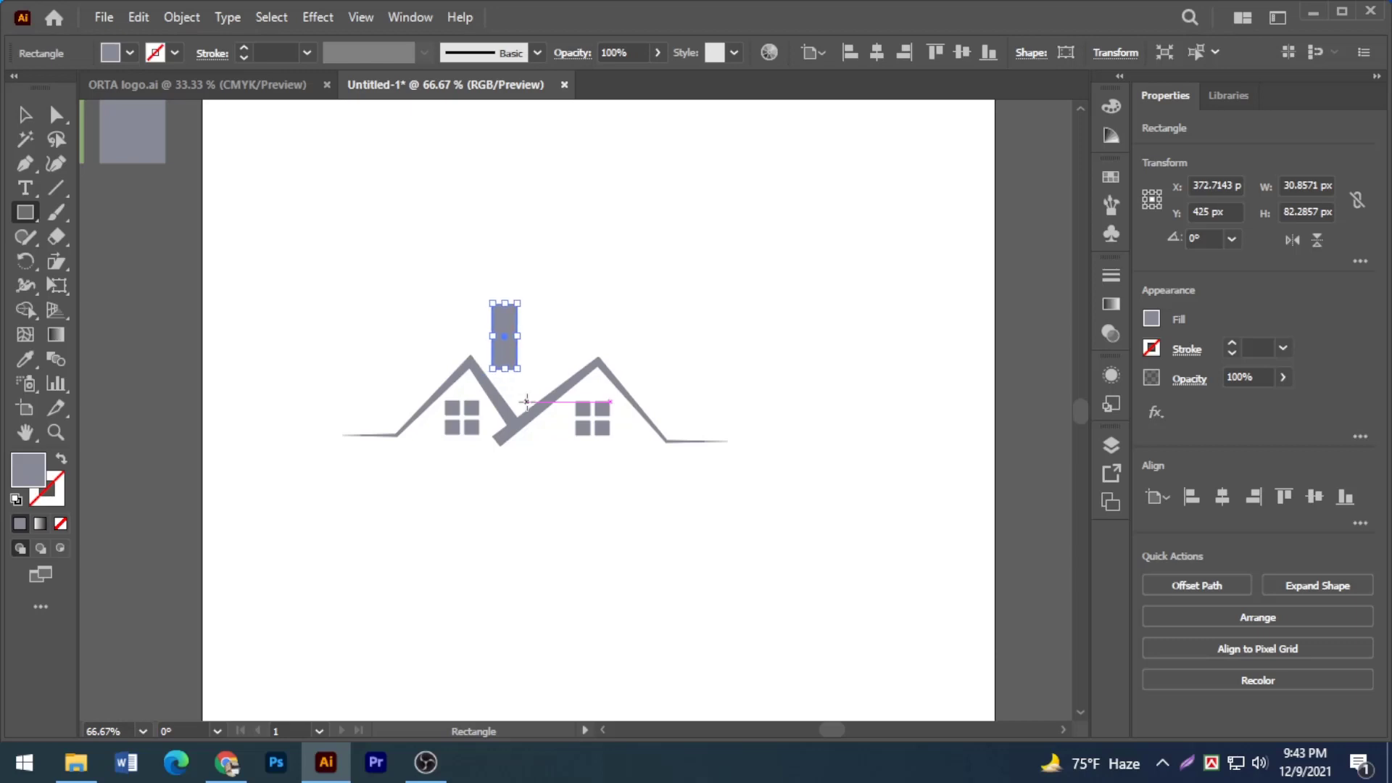
{"action": "key", "text": "Left"}
{"action": "key", "text": "Left"}
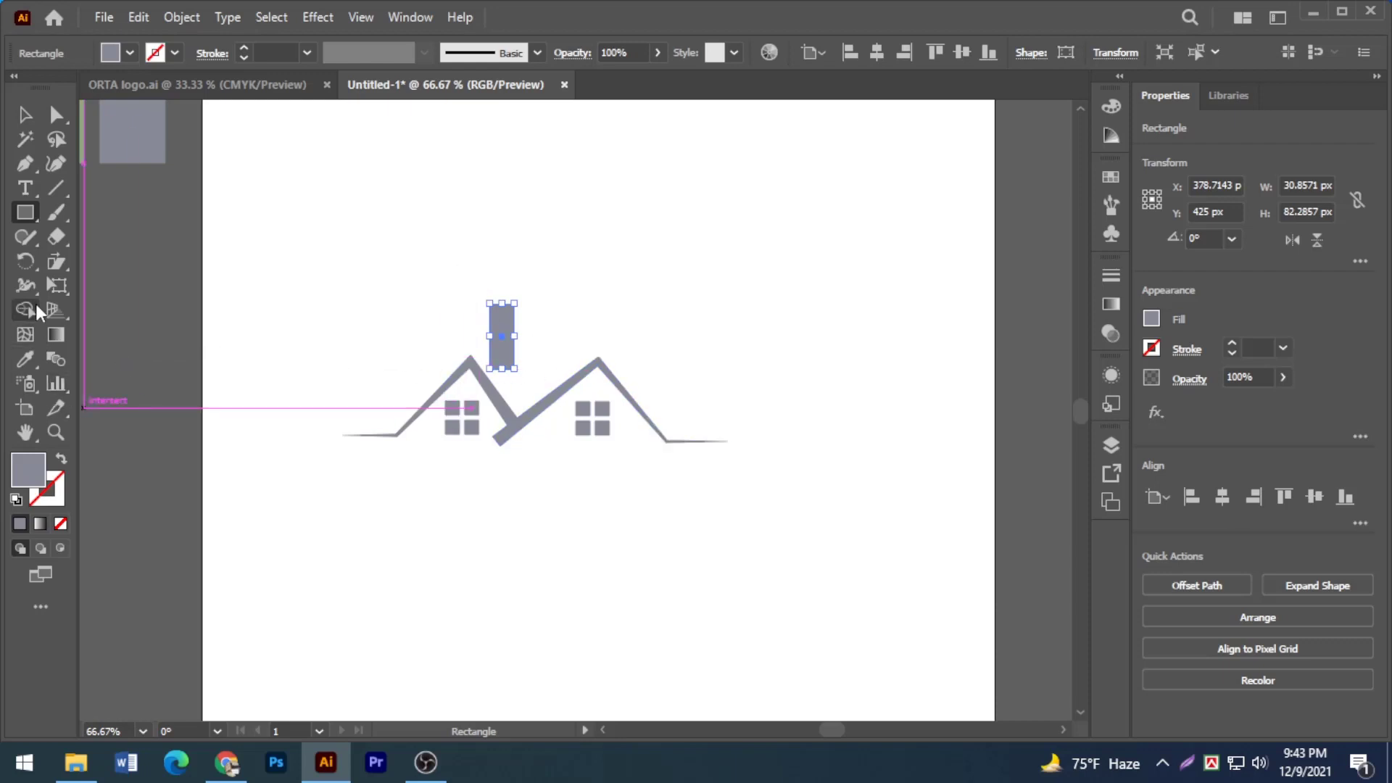
Step: Shear the vertical rectangle about its centre with a 41° shear angle and a 90° axis angle
{"action": "left_click", "coordinate": [56, 263]}
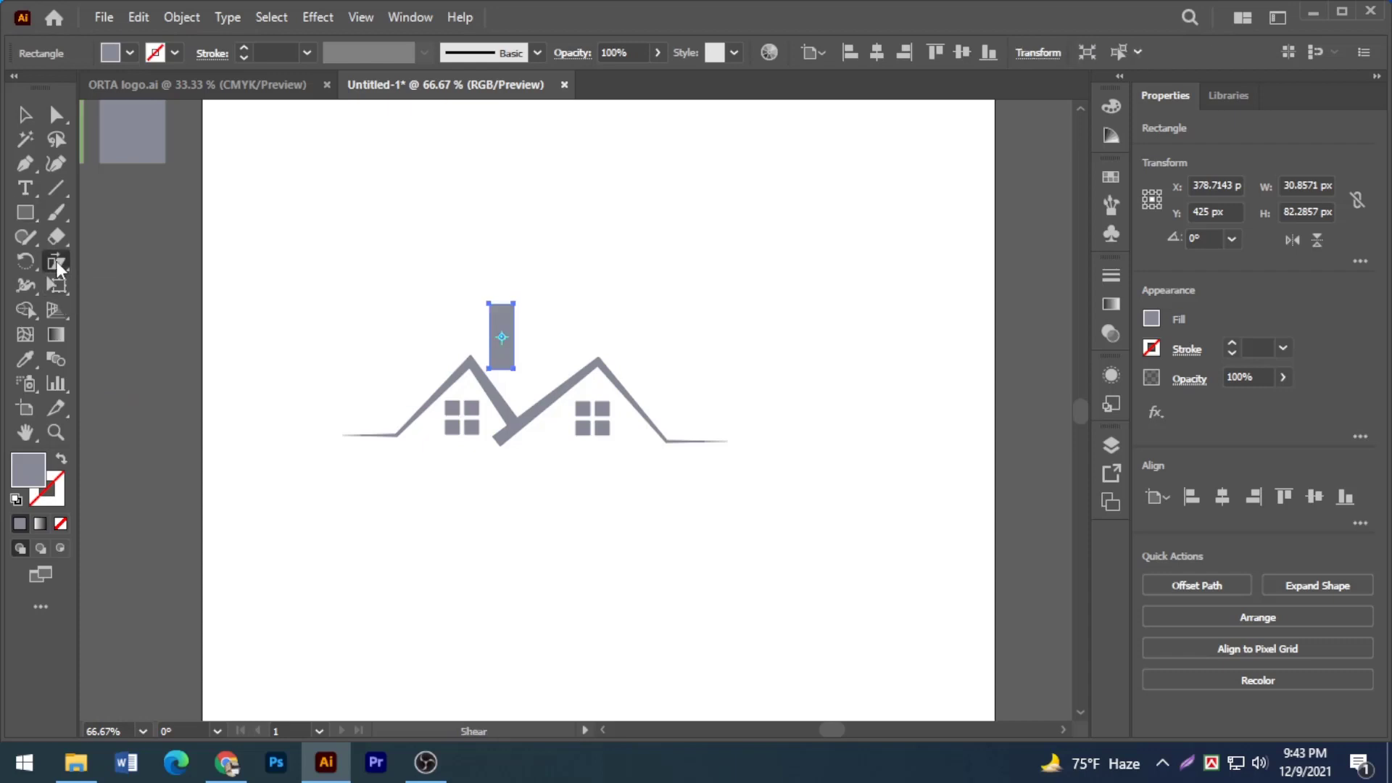
{"action": "left_click", "coordinate": [503, 337], "text": "alt"}
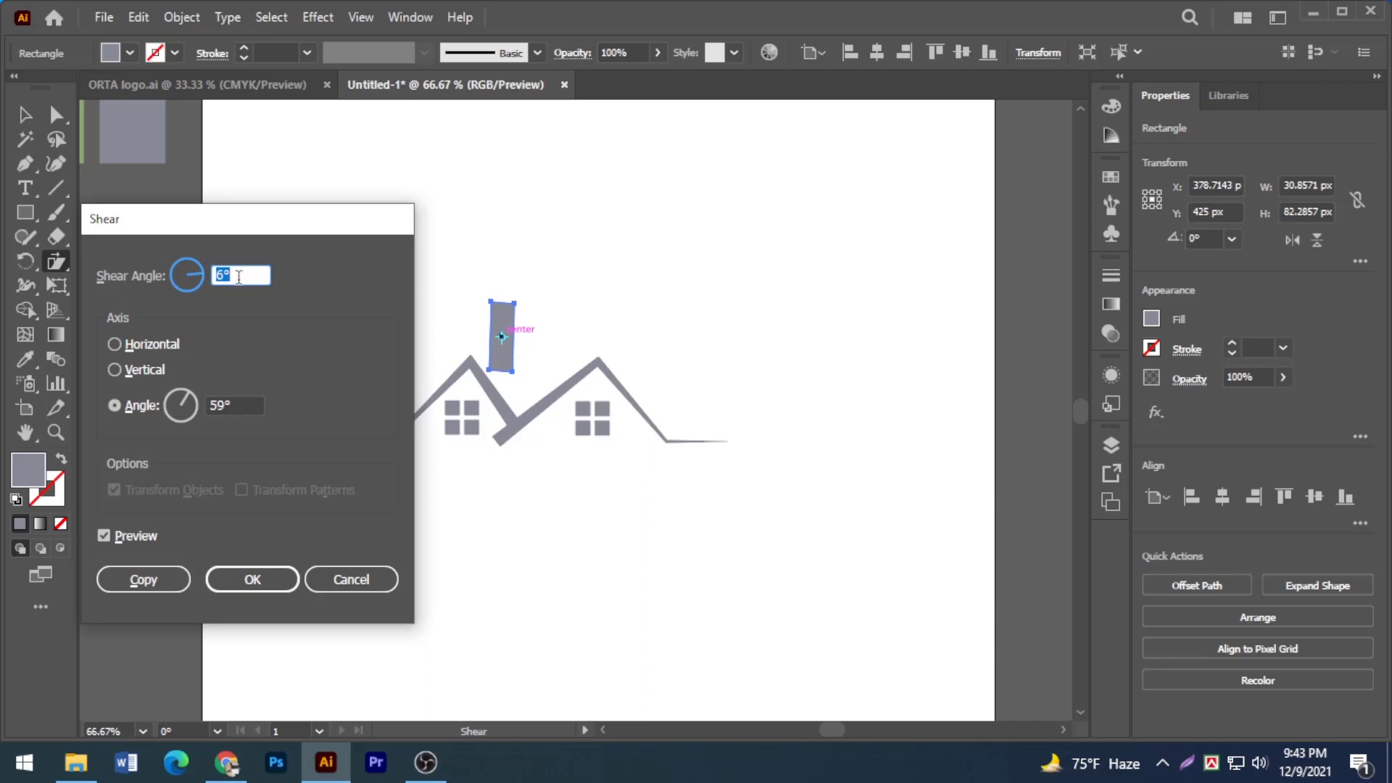
{"action": "type", "text": "41"}
{"action": "left_click_drag", "start_coordinate": [235, 405], "coordinate": [202, 406]}
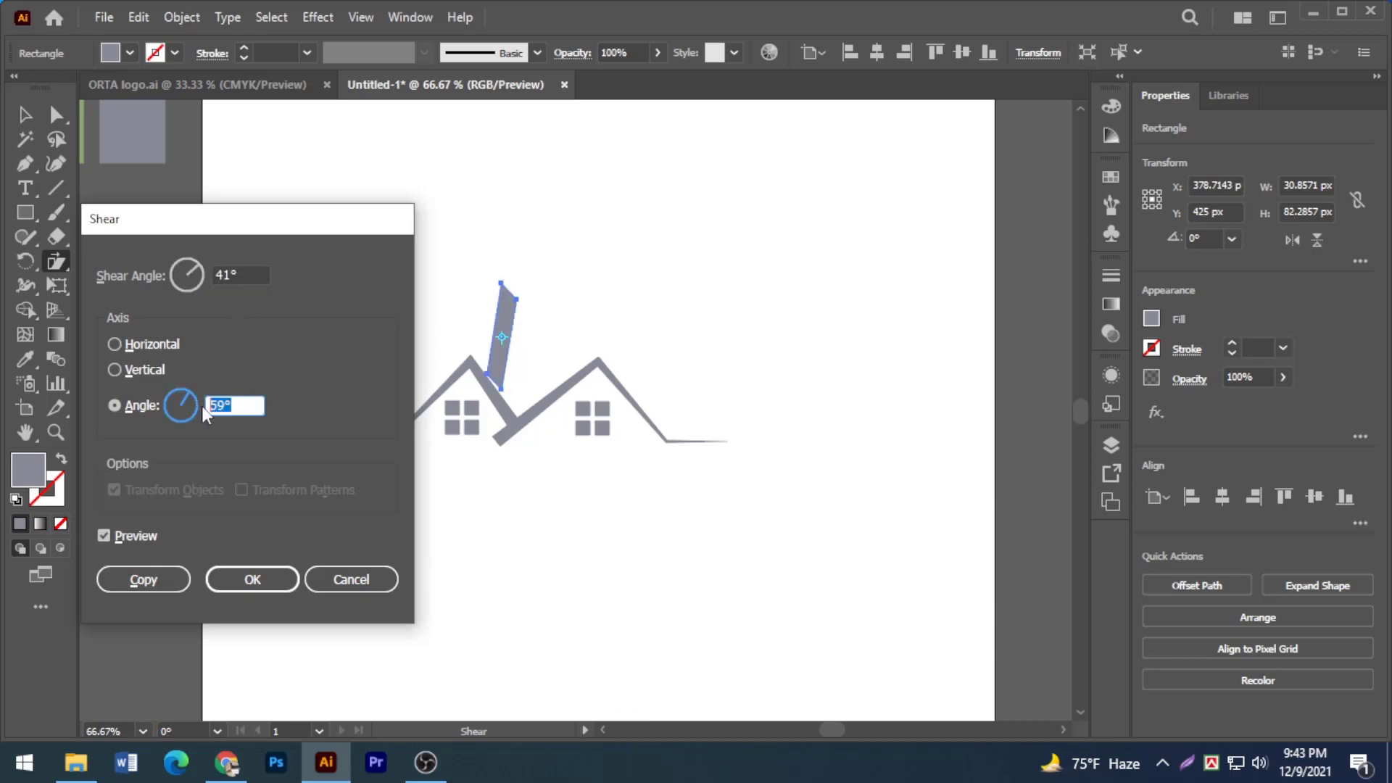
{"action": "type", "text": "90"}
{"action": "left_click", "coordinate": [254, 273]}
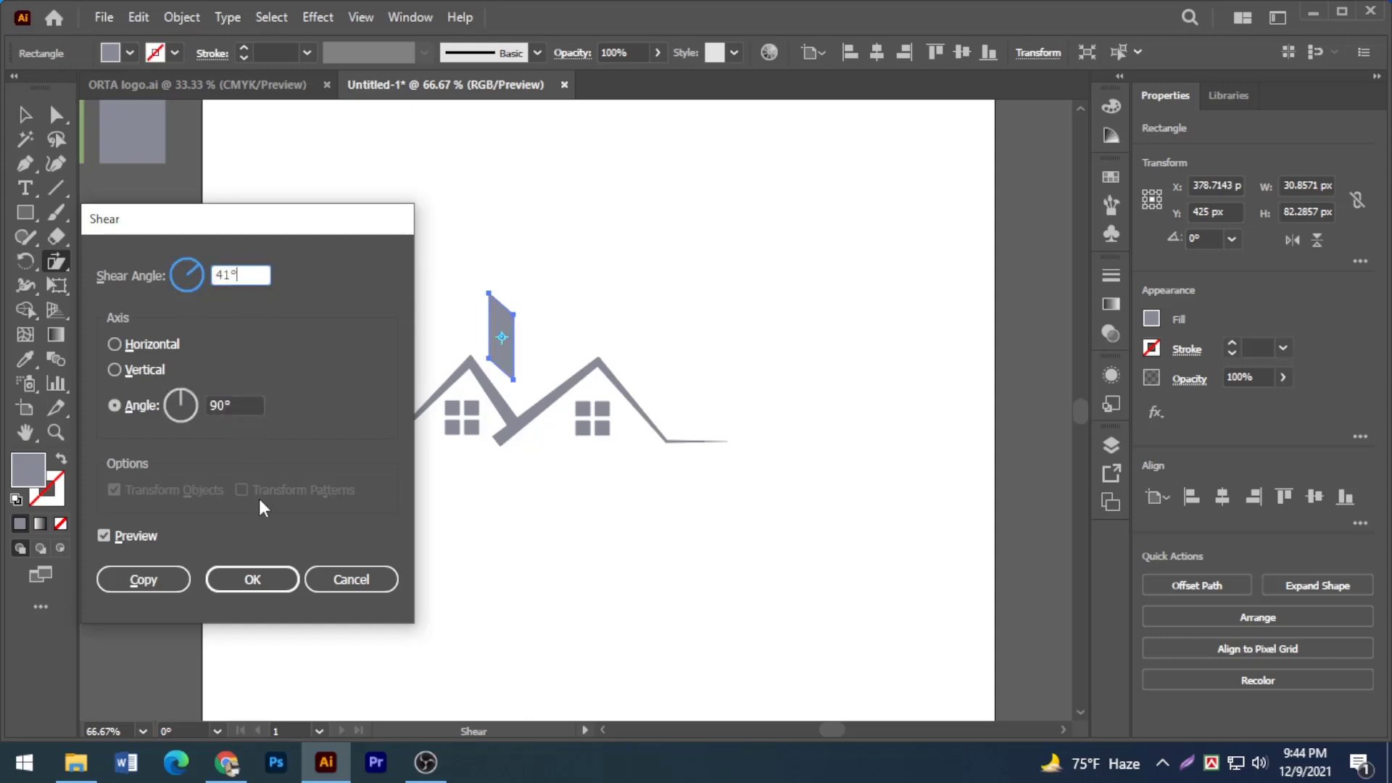
{"action": "left_click", "coordinate": [259, 580]}
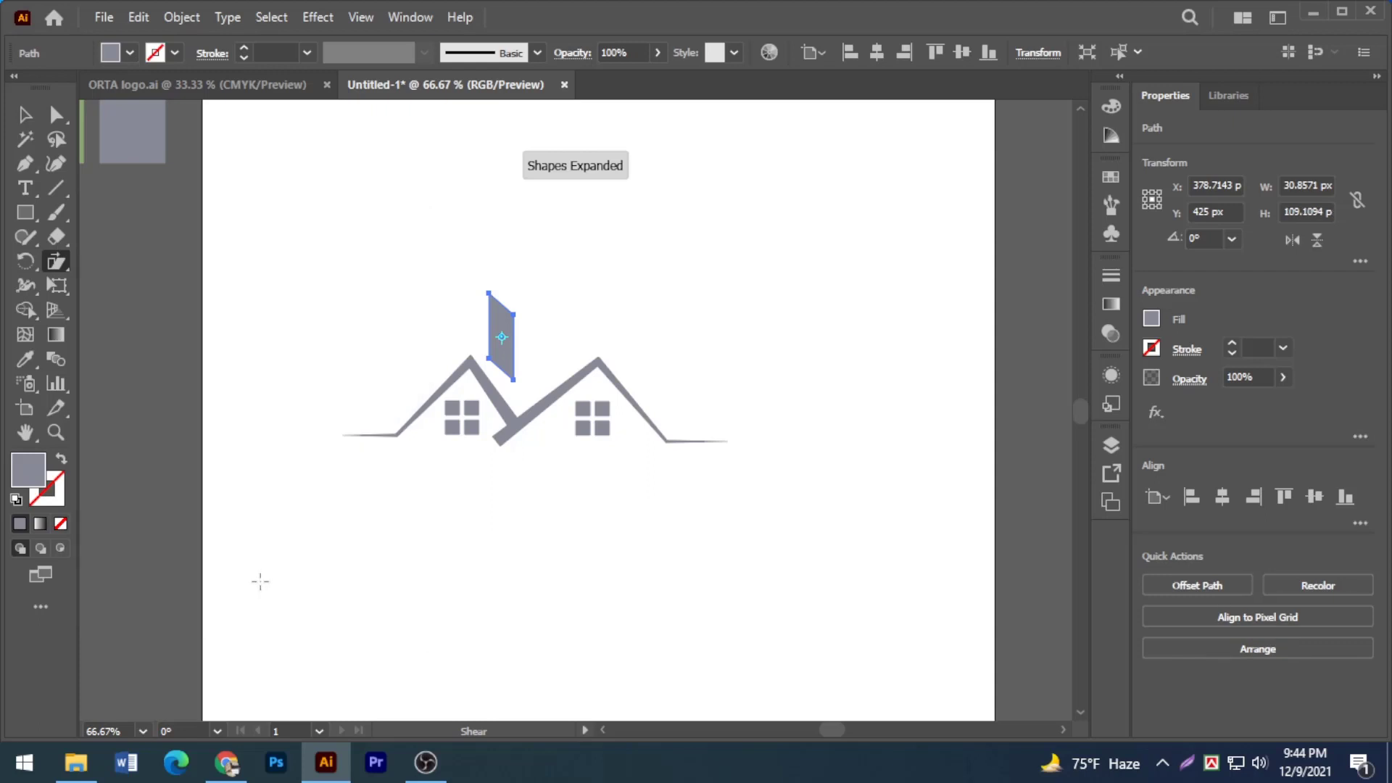
{"action": "key", "text": "v"}
{"action": "left_click", "coordinate": [142, 274]}
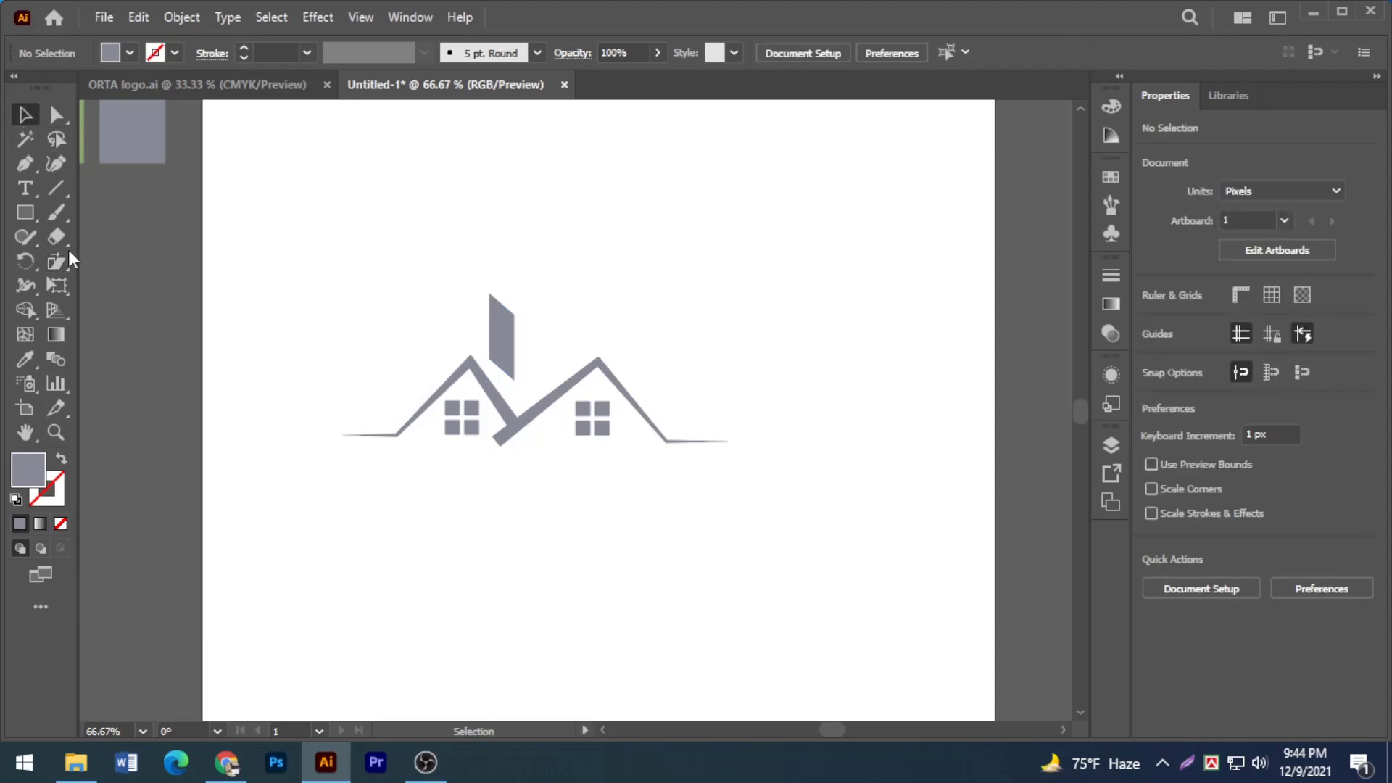
Step: Draw a three-point pen line along the sheared rectangle's upper-right edge and swap its fill and stroke colours
{"action": "left_click", "coordinate": [22, 165]}
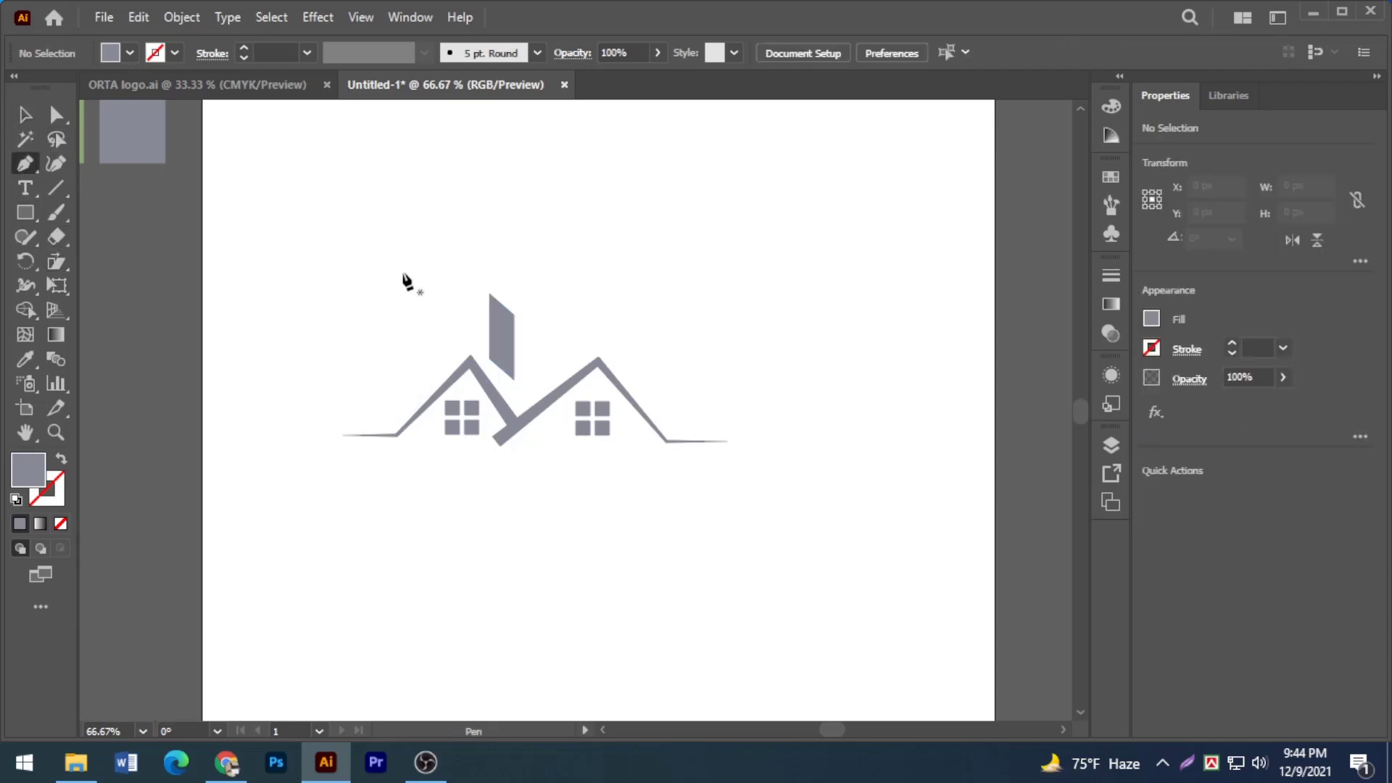
{"action": "left_click", "coordinate": [492, 283]}
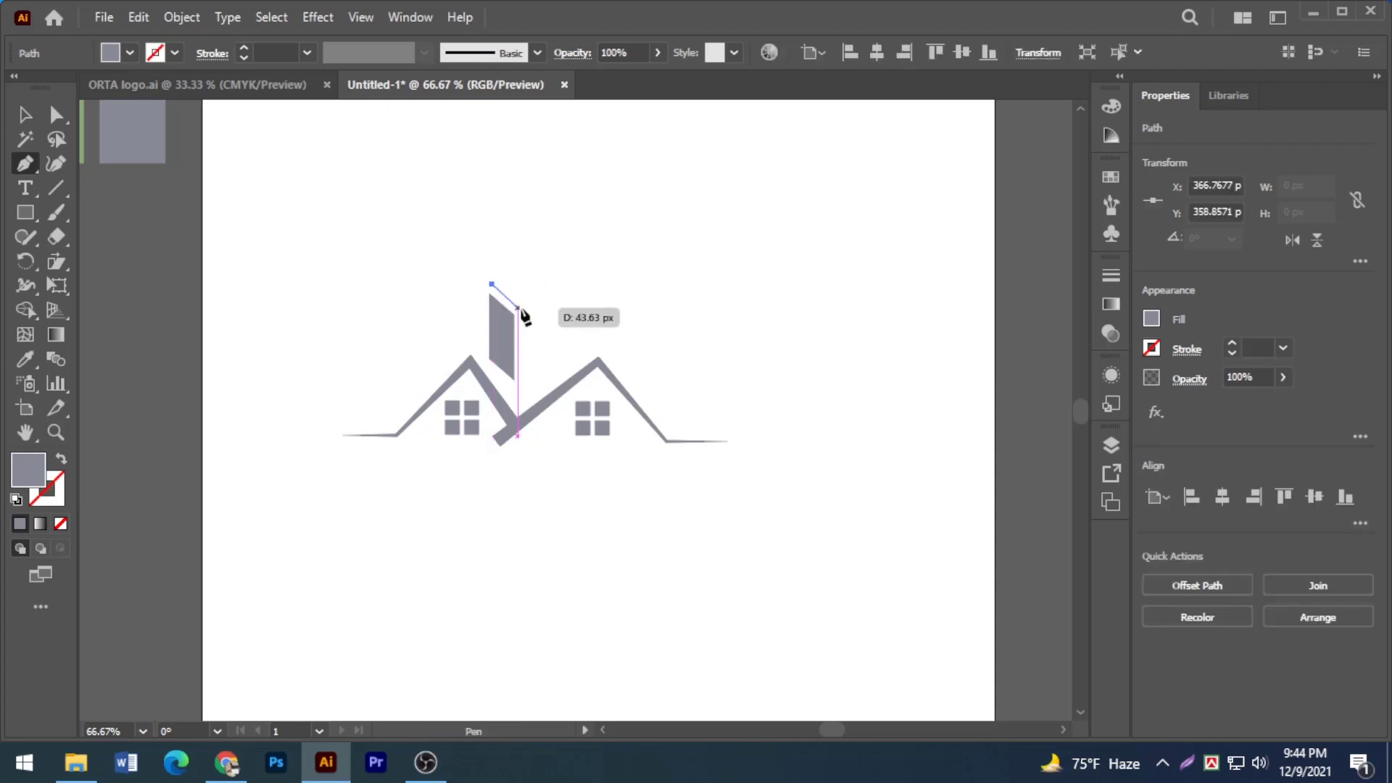
{"action": "left_click", "coordinate": [518, 308]}
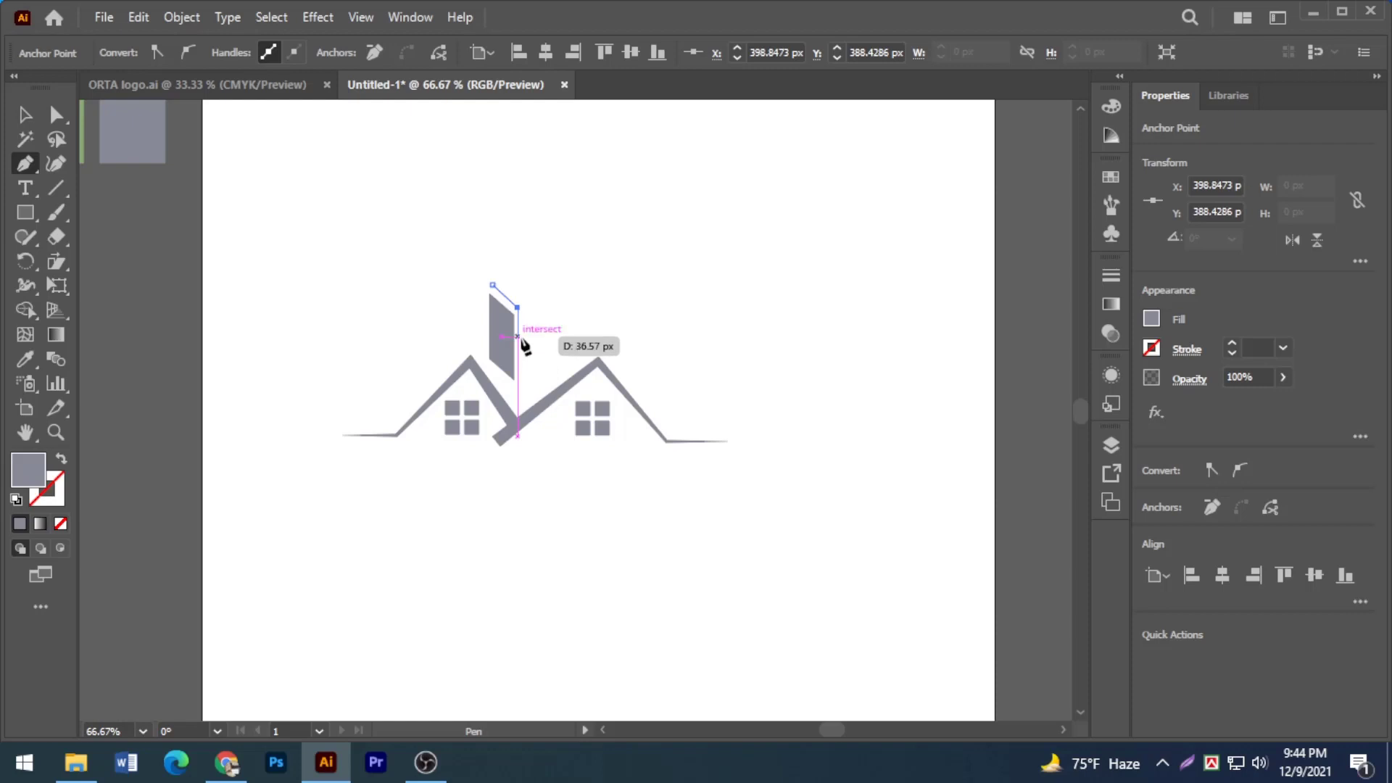
{"action": "left_click", "coordinate": [517, 335]}
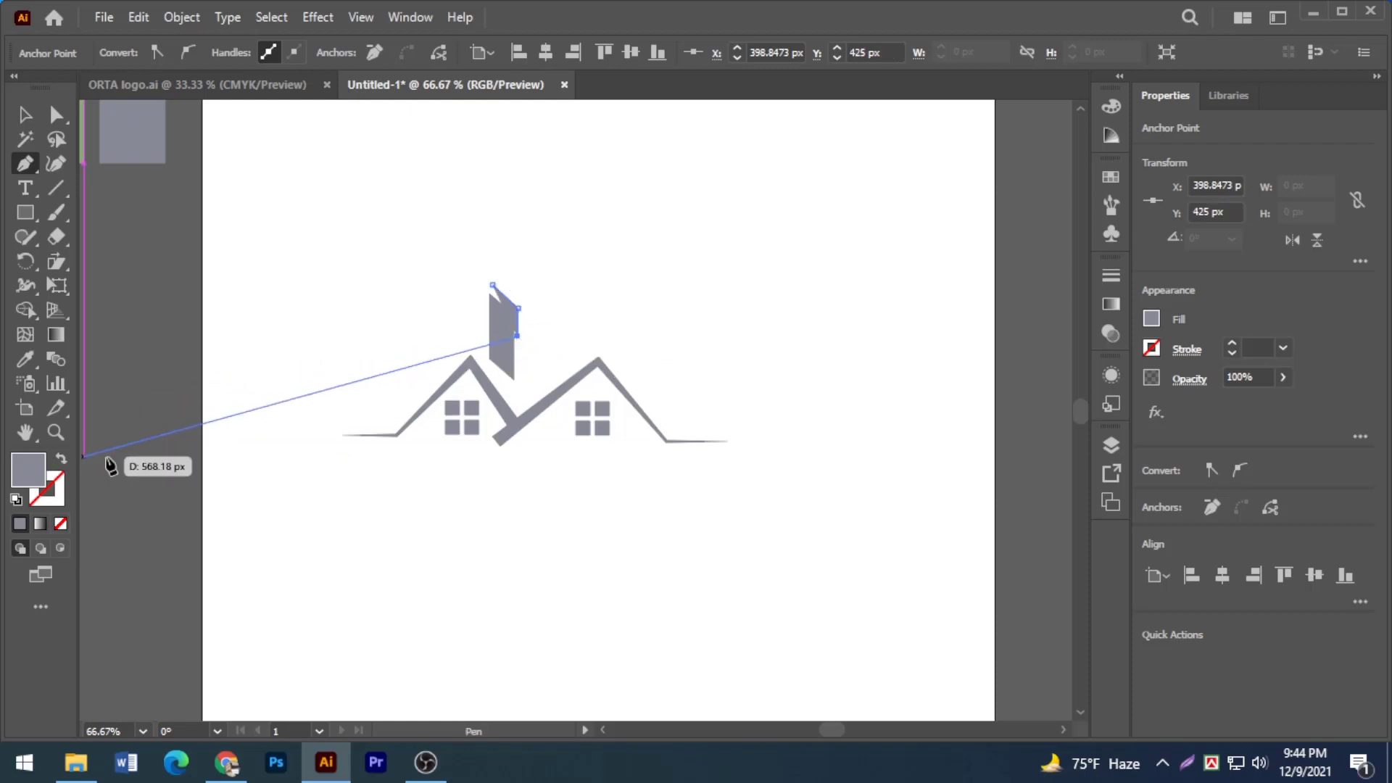
{"action": "left_click", "coordinate": [61, 458]}
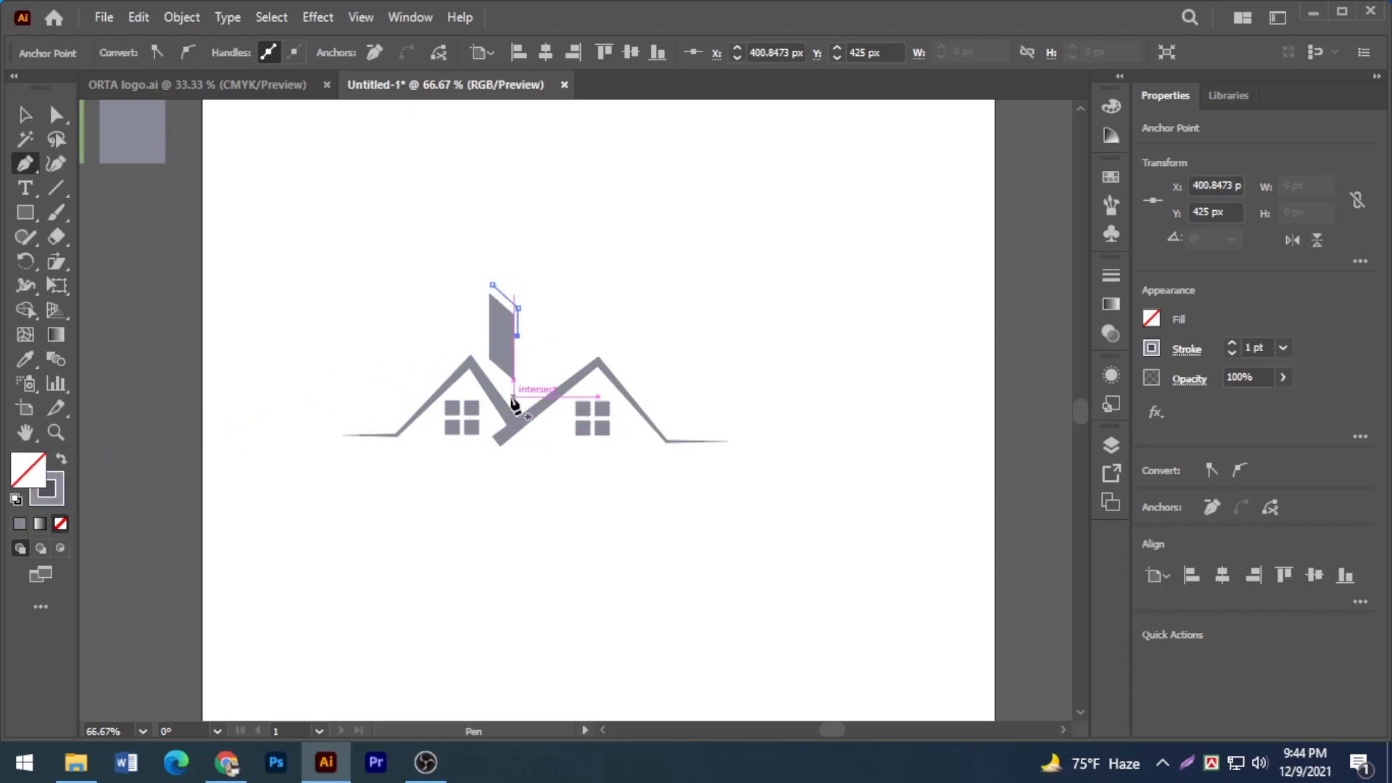
{"action": "left_click", "coordinate": [24, 114]}
{"action": "left_click", "coordinate": [446, 287]}
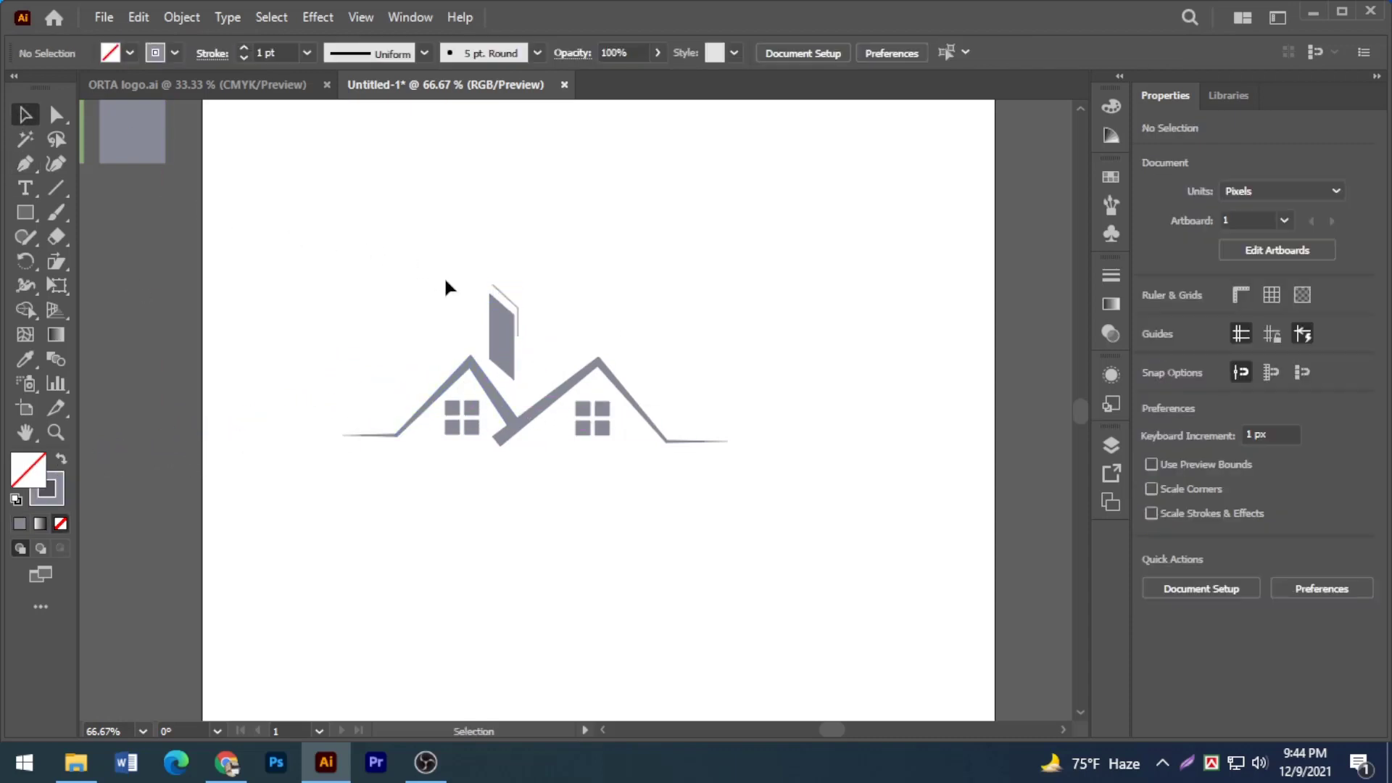
Step: Delete the thin pen line beside the sheared rectangle
{"action": "left_click", "coordinate": [517, 303]}
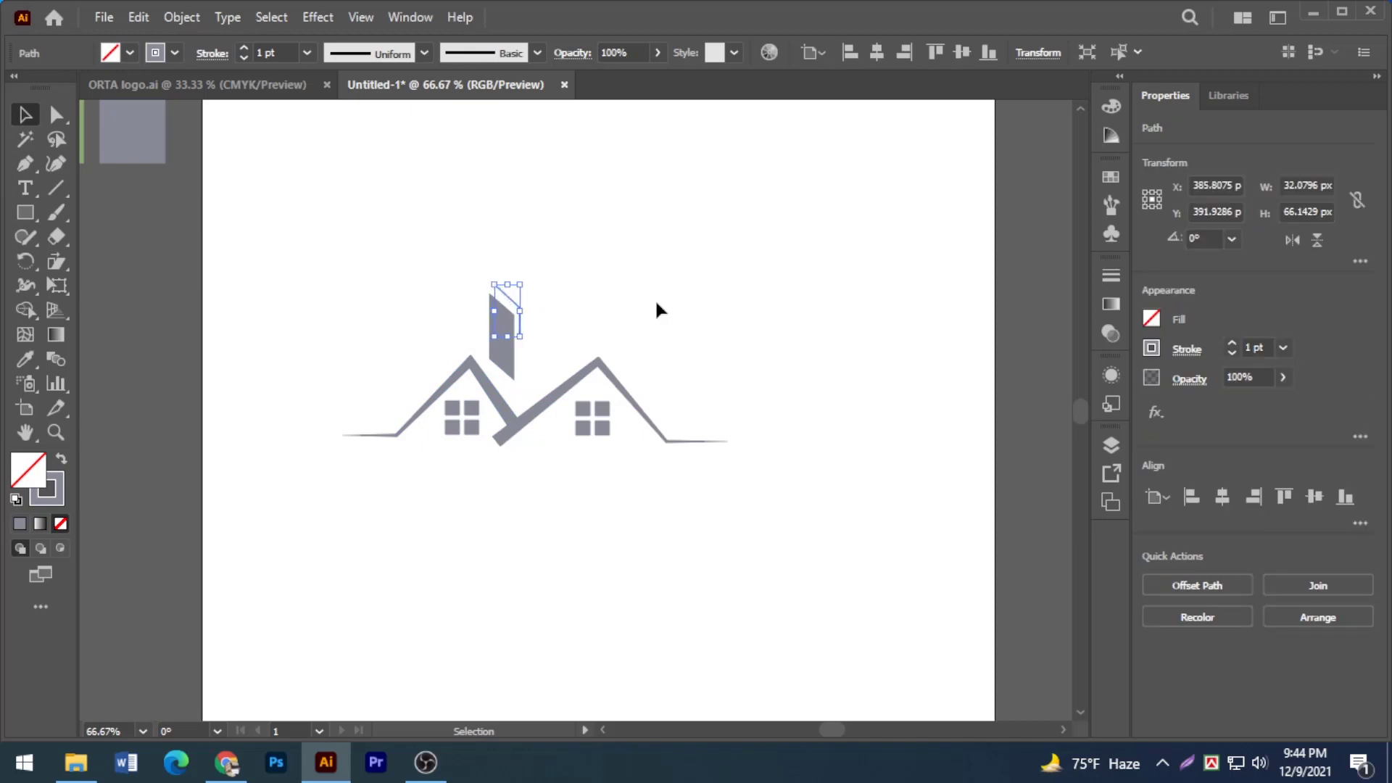
{"action": "left_click", "coordinate": [656, 303]}
{"action": "left_click", "coordinate": [514, 303]}
{"action": "left_click", "coordinate": [640, 310]}
Step: Draw an open pen line right of the sheared rectangle, sloping down about 36 px and dropping vertically about 38 px
{"action": "key", "text": "p"}
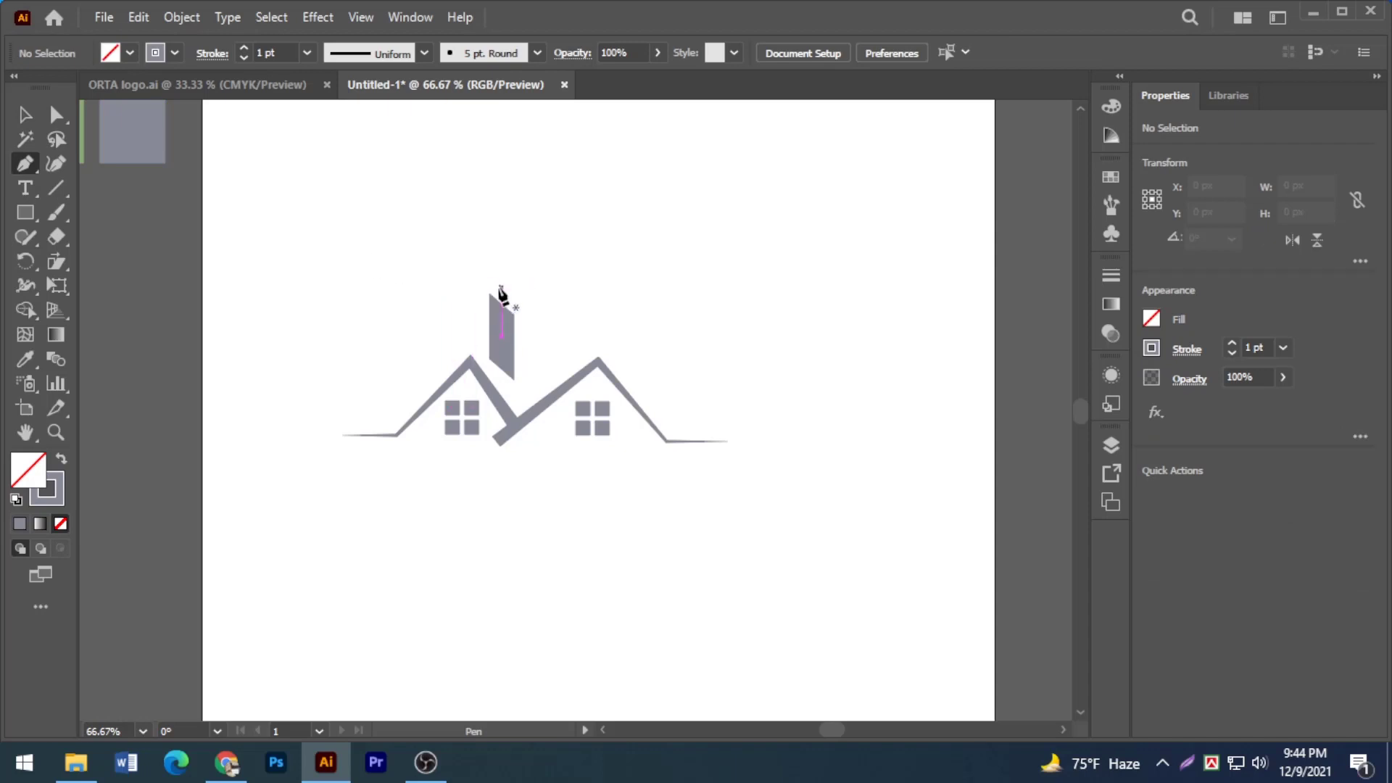
{"action": "left_click", "coordinate": [500, 287]}
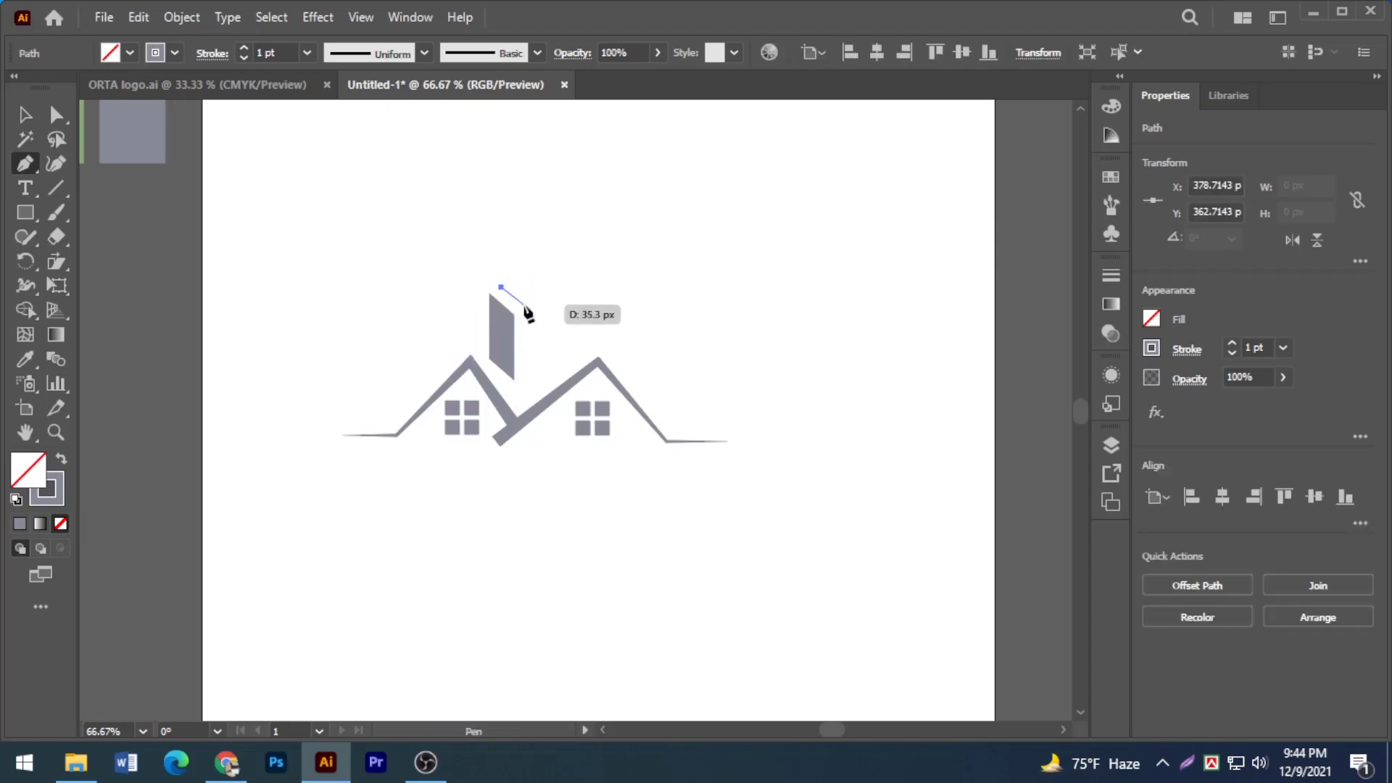
{"action": "left_click", "coordinate": [522, 307]}
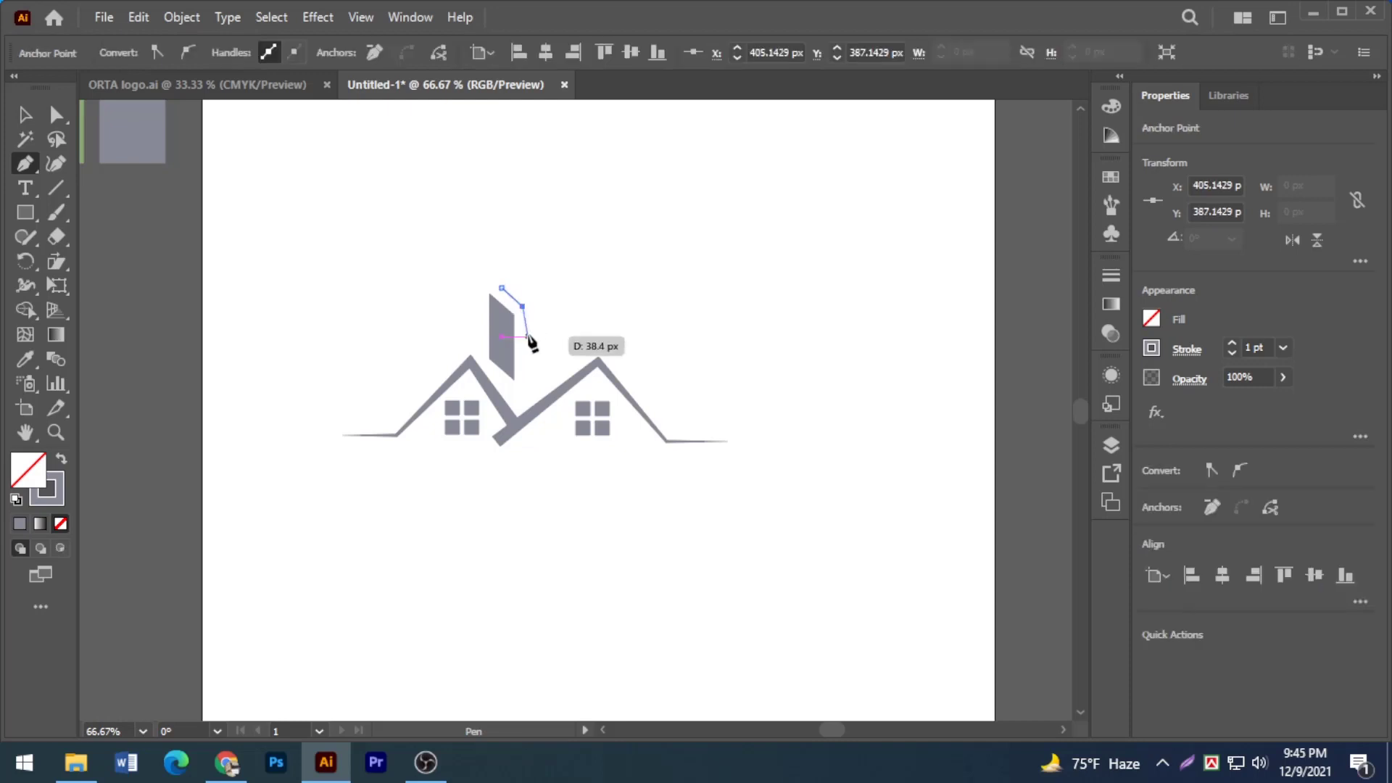
{"action": "left_click", "coordinate": [522, 336]}
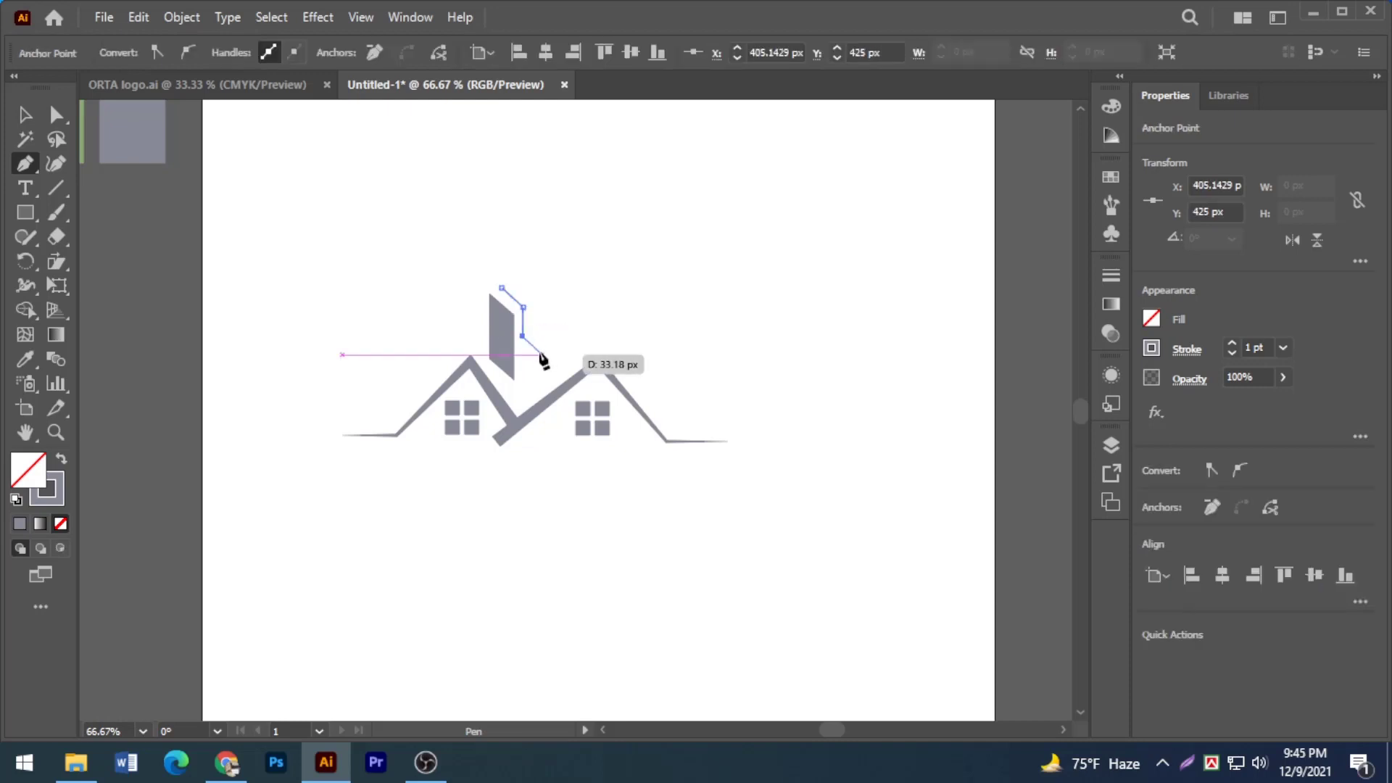
{"action": "key", "text": "v"}
{"action": "left_click", "coordinate": [262, 234]}
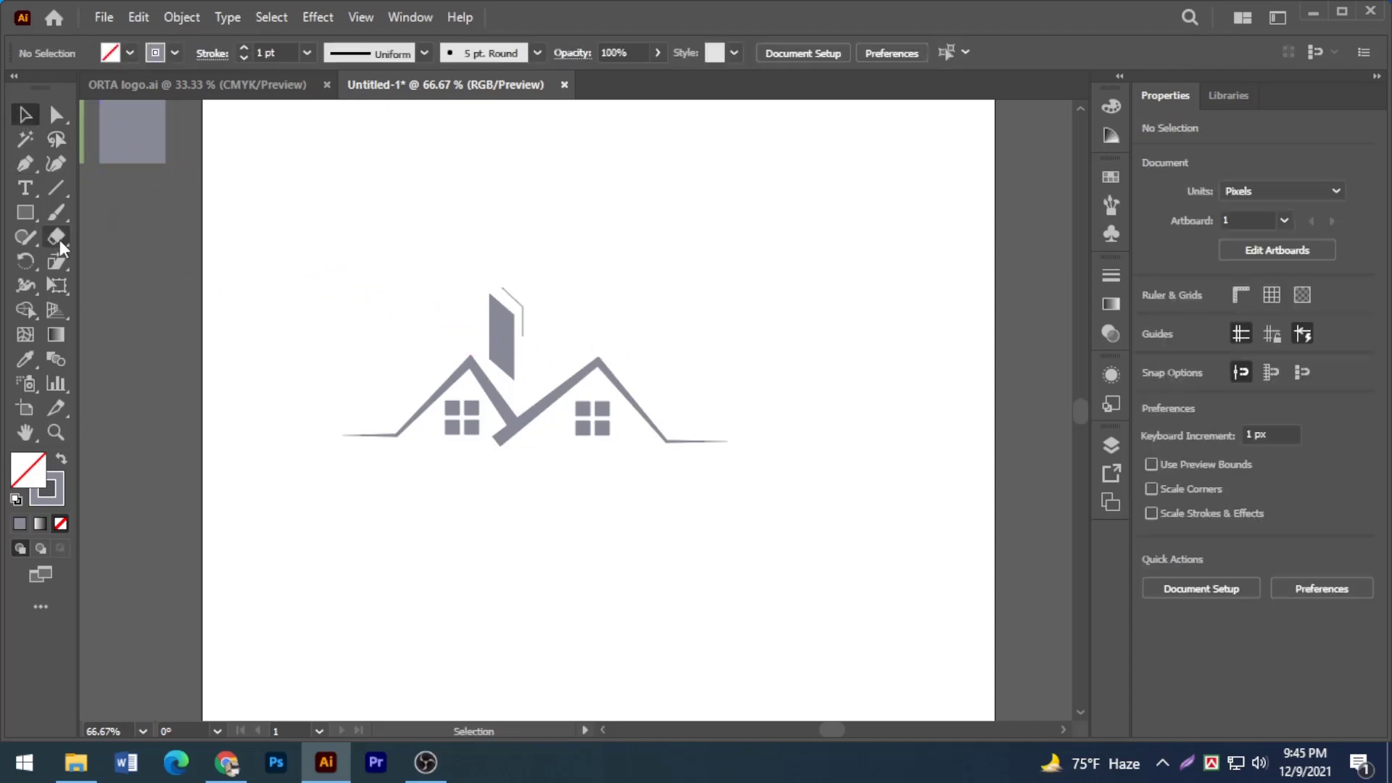
Step: Draw an open pen line from the sheared rectangle's upper-left corner, rising about 36 px, sloping down about 40 px and dropping vertically about 63 px
{"action": "left_click", "coordinate": [25, 164]}
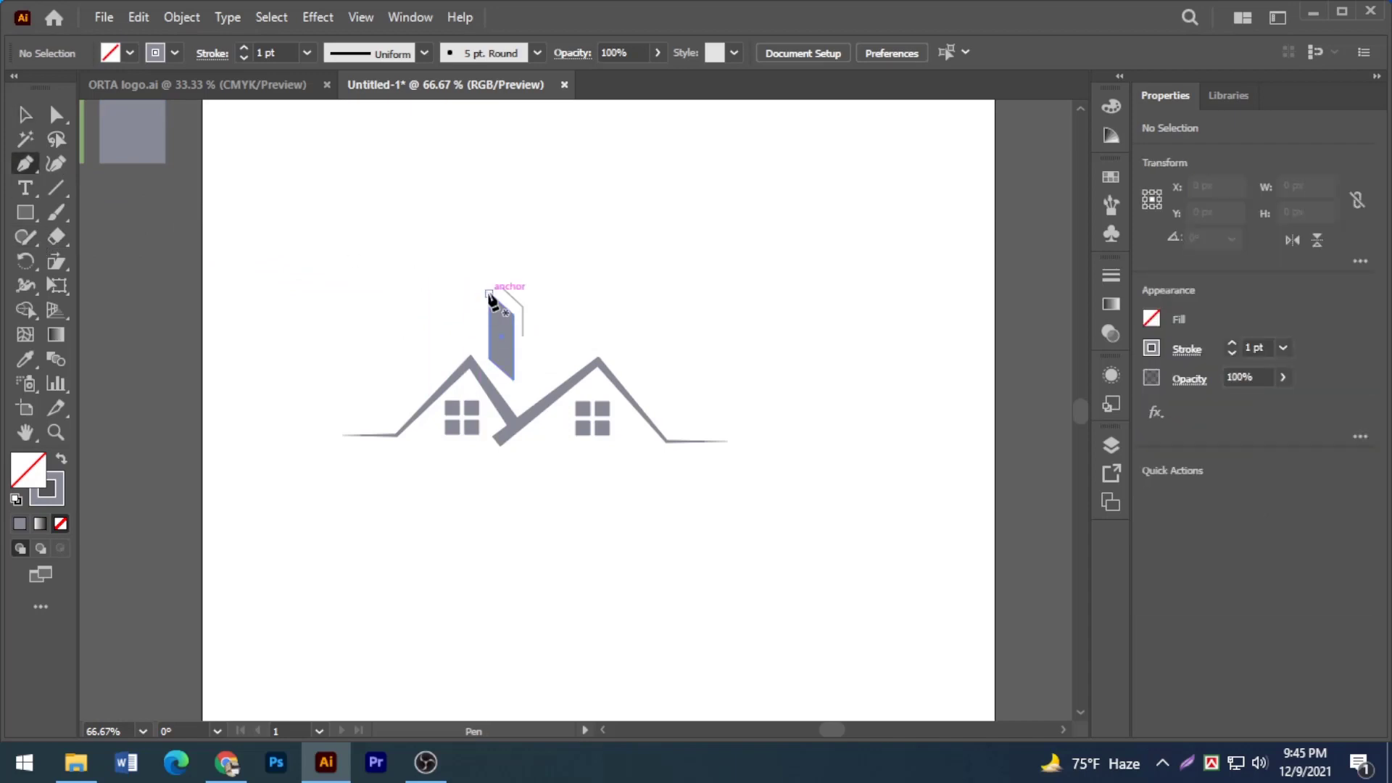
{"action": "left_click", "coordinate": [489, 293]}
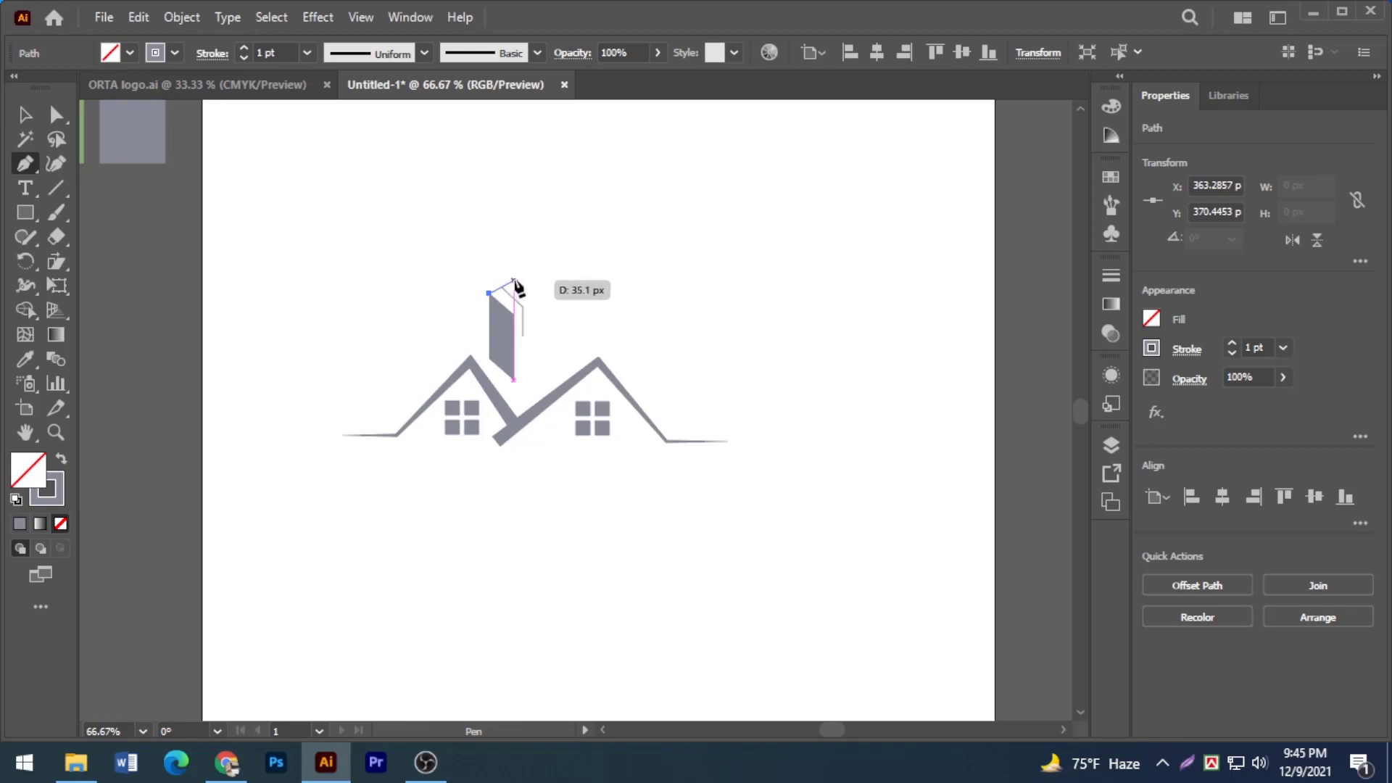
{"action": "left_click", "coordinate": [513, 279]}
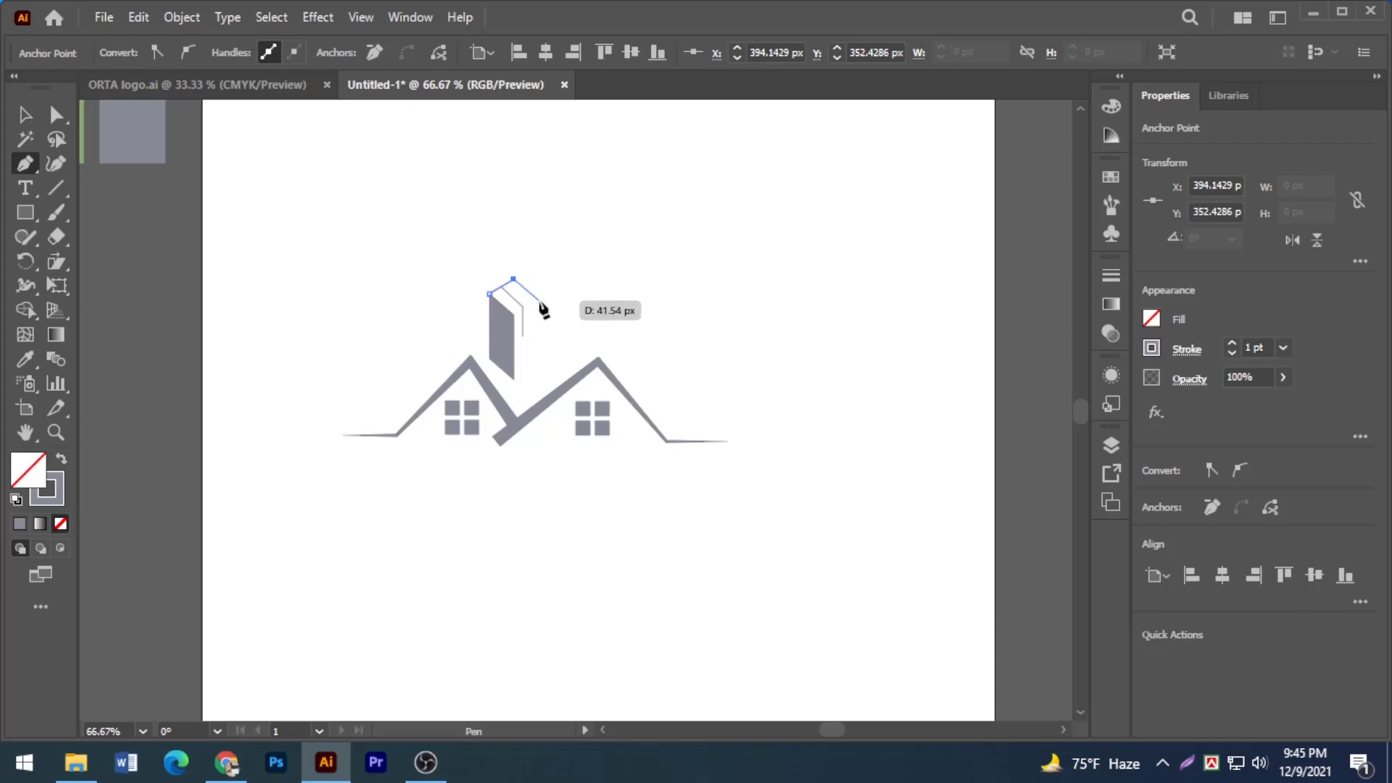
{"action": "left_click", "coordinate": [537, 300]}
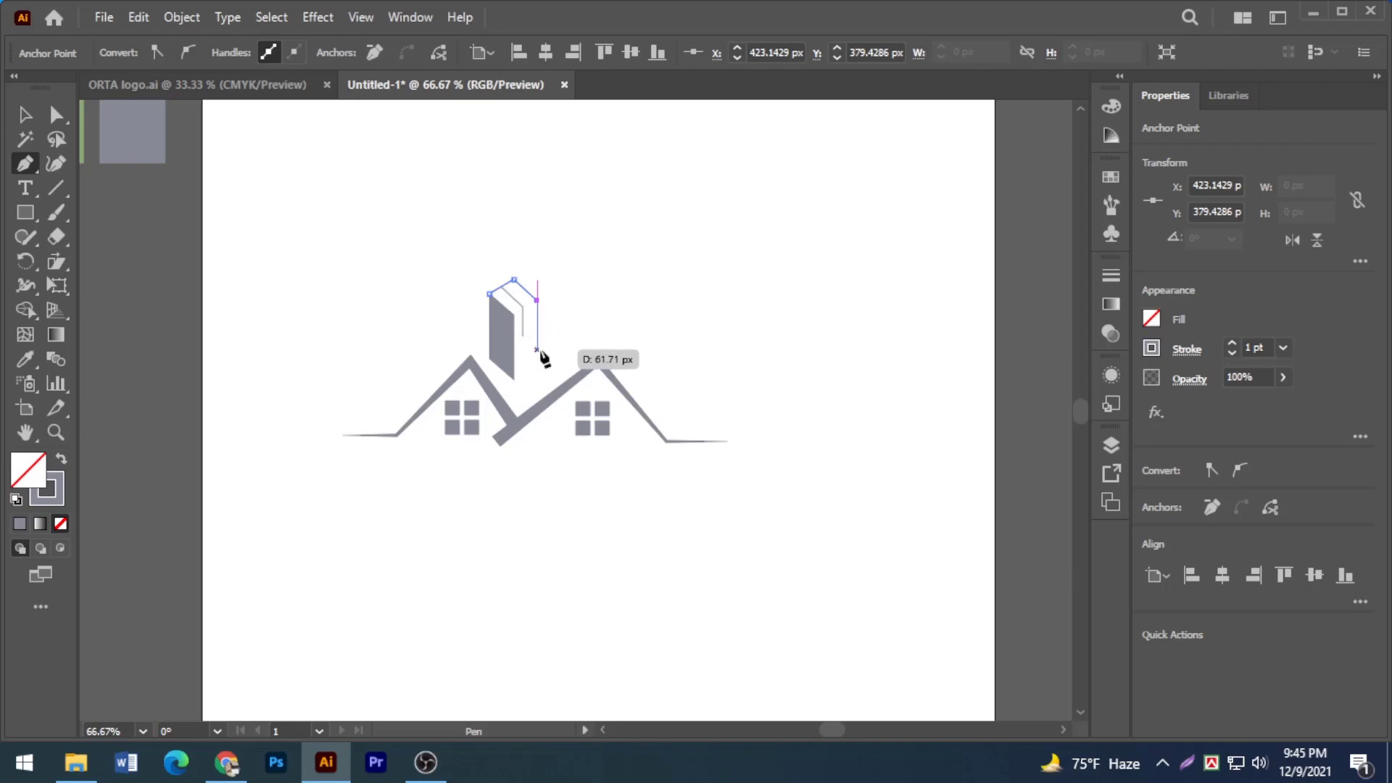
{"action": "left_click", "coordinate": [537, 351]}
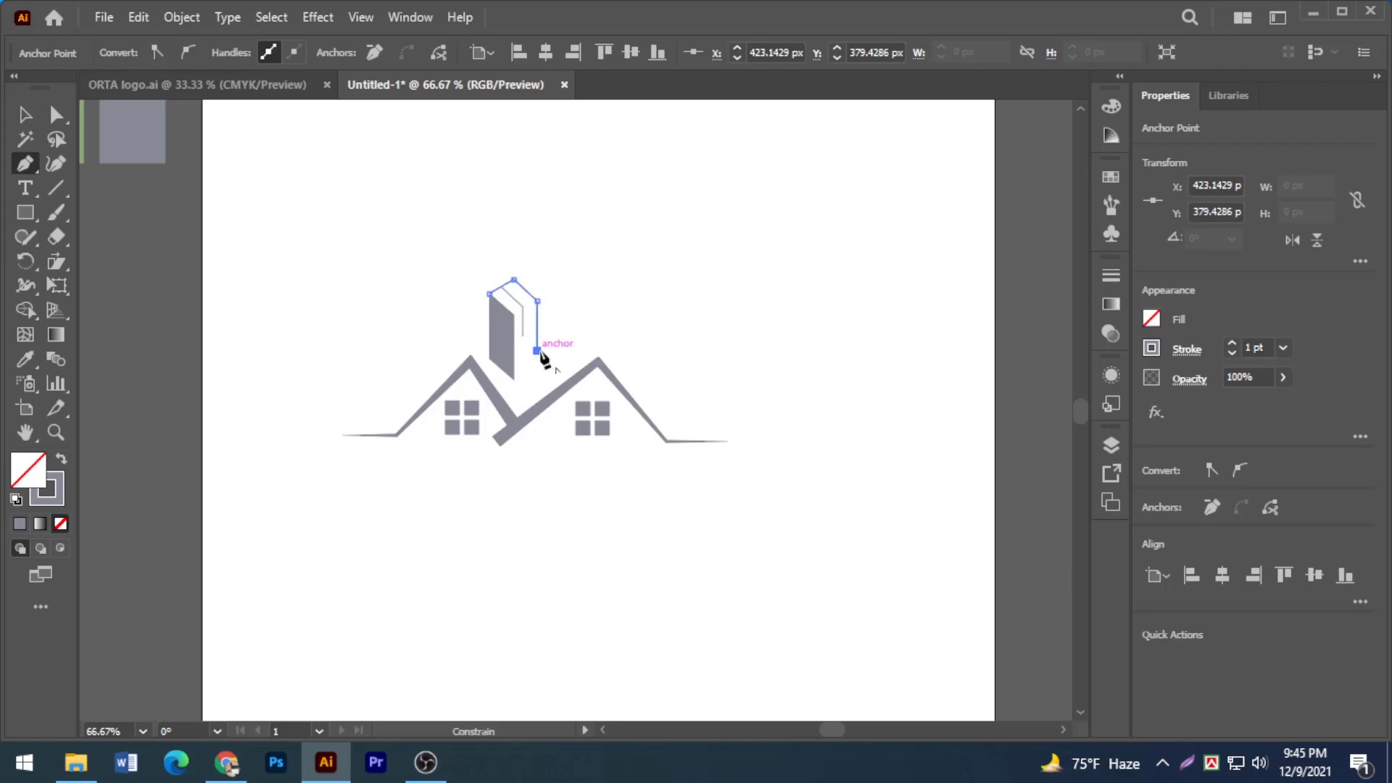
{"action": "key", "text": "v"}
{"action": "left_click", "coordinate": [505, 243]}
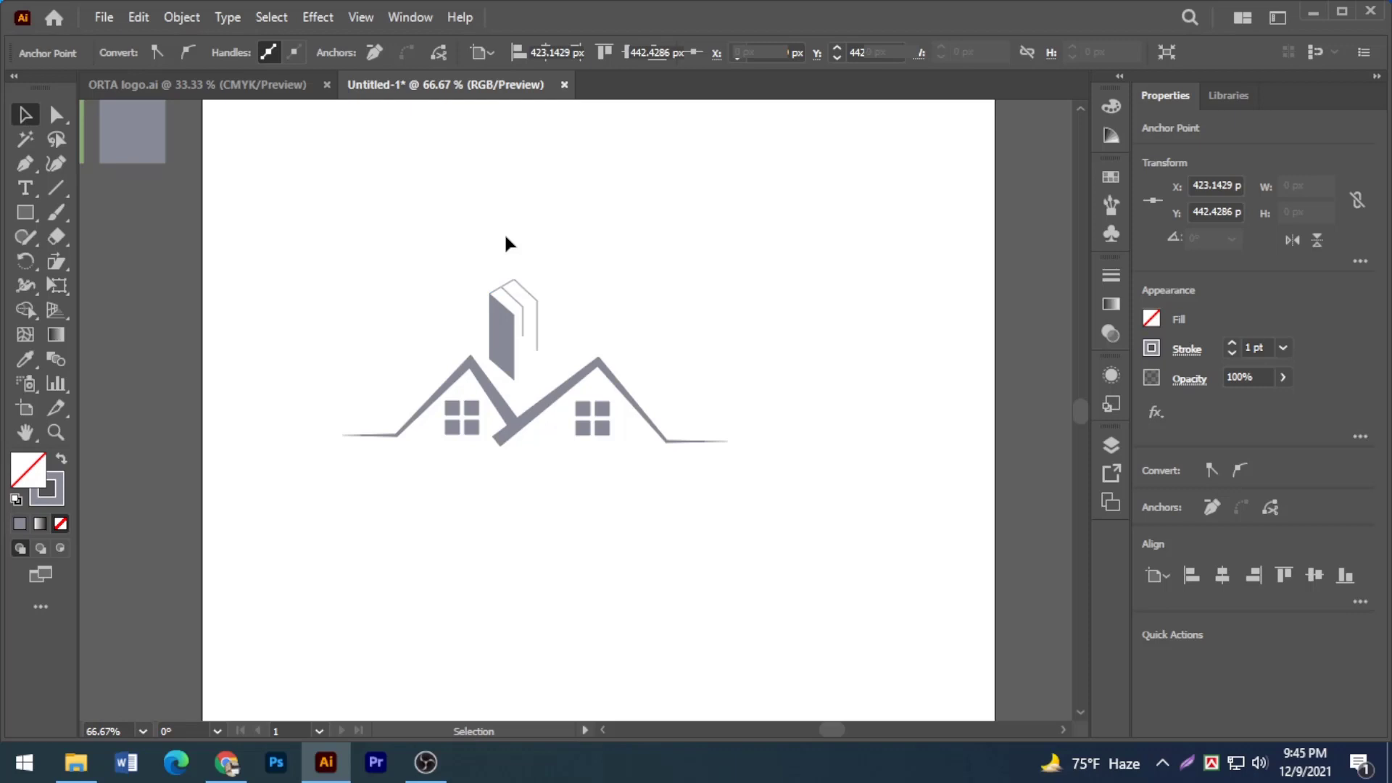
Step: Set the stroke weight of both open lines beside the sheared rectangle to 8 pt
{"action": "left_click", "coordinate": [526, 294]}
{"action": "left_click", "coordinate": [250, 58]}
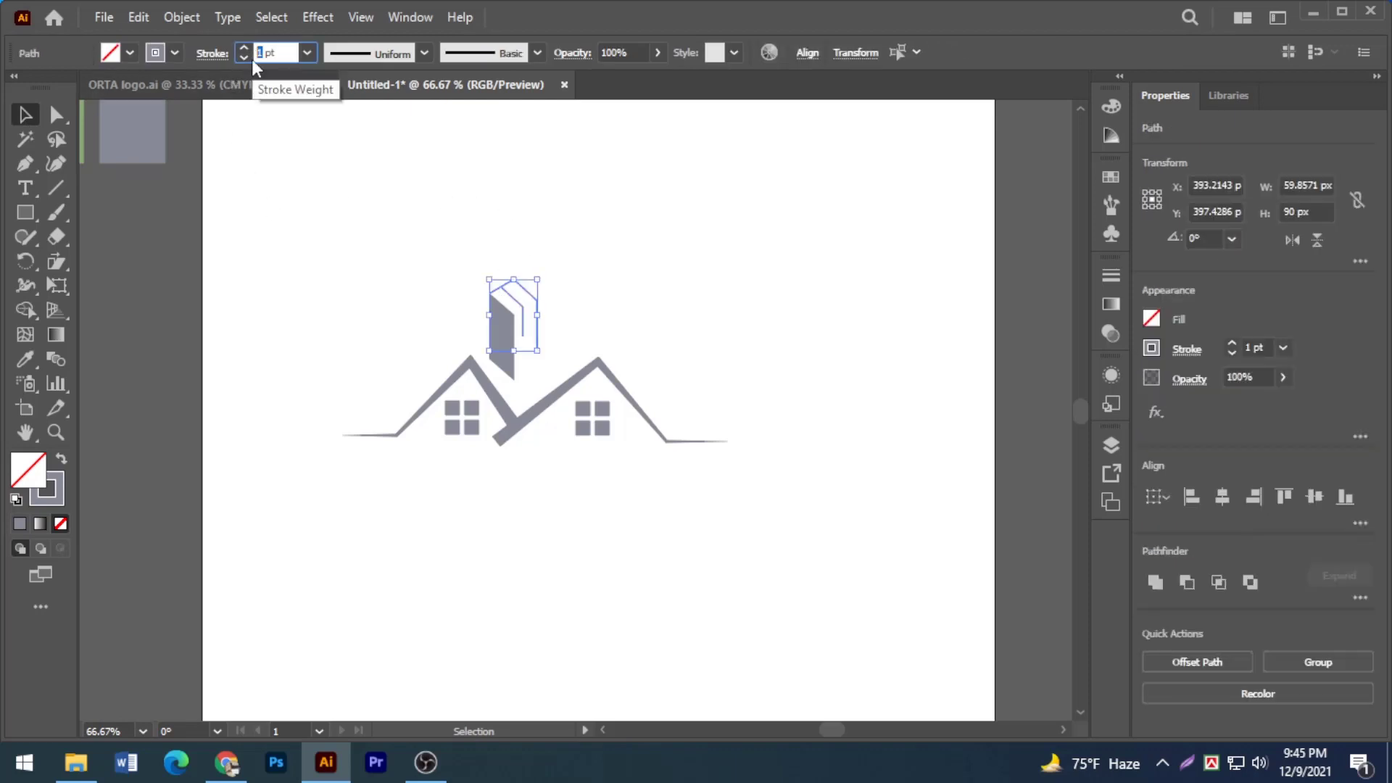
{"action": "type", "text": "7"}
{"action": "key", "text": "Return"}
{"action": "key", "text": "Up"}
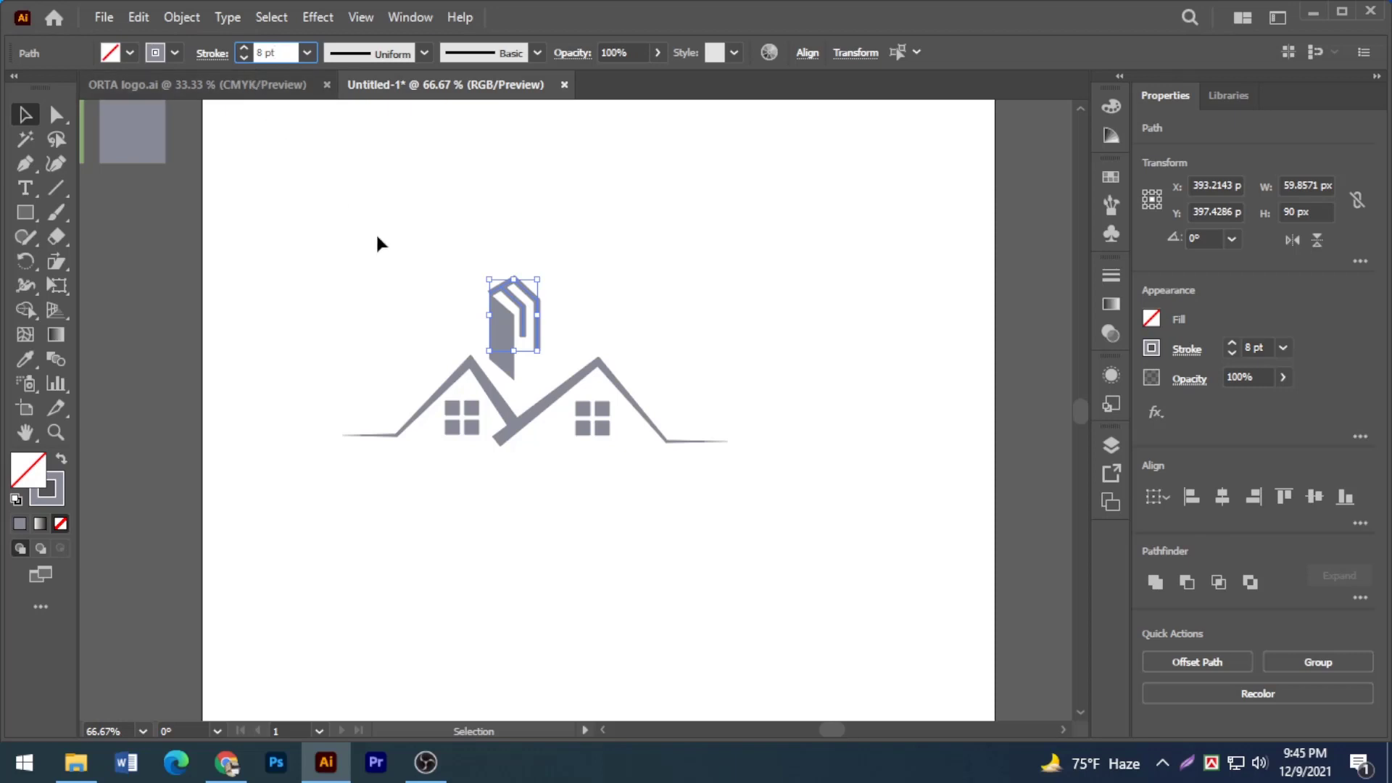
{"action": "key", "text": "Down"}
{"action": "key", "text": "Down"}
{"action": "key", "text": "Up"}
{"action": "key", "text": "Up"}
{"action": "left_click", "coordinate": [470, 246]}
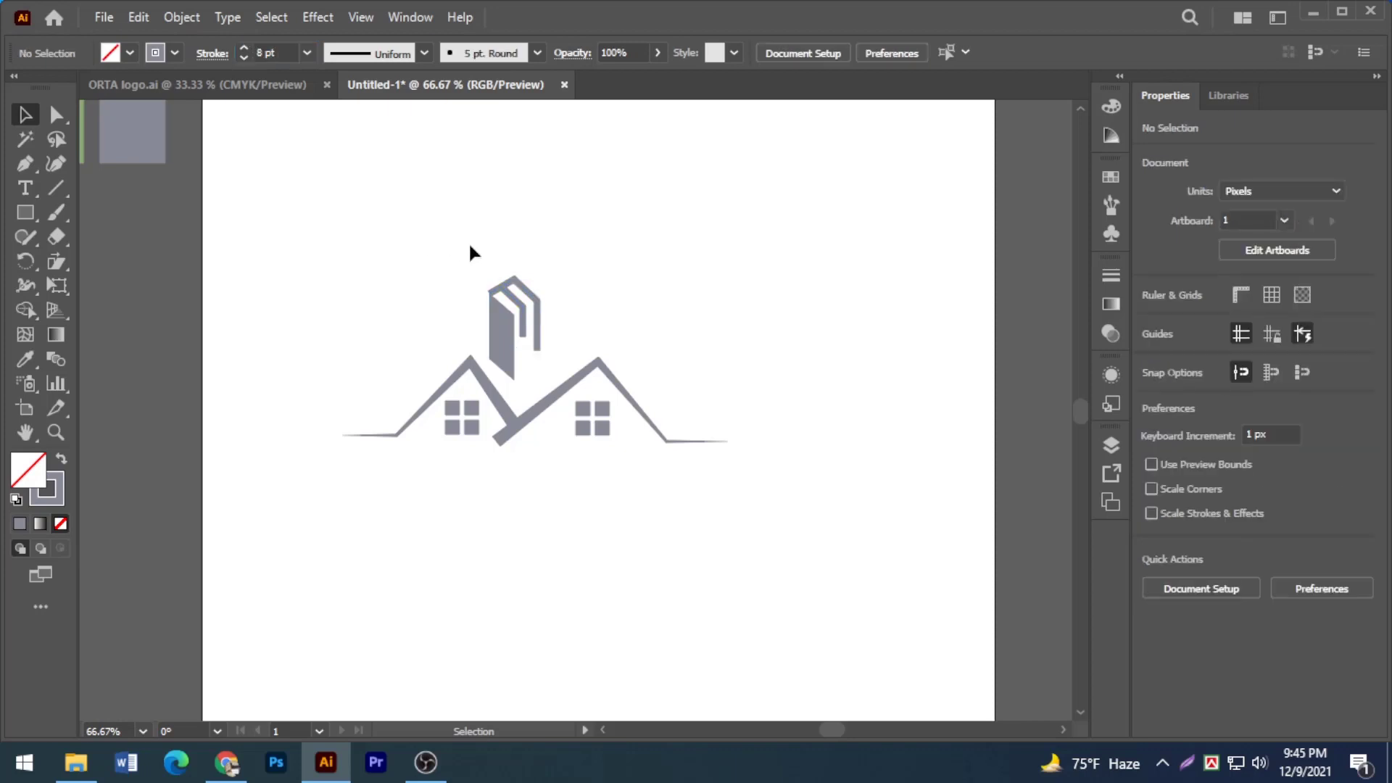
Step: Nudge the two thick lines slightly right and down to fit the sheared rectangle's edge
{"action": "left_click", "coordinate": [542, 313]}
{"action": "key", "text": "Right"}
{"action": "key", "text": "Right"}
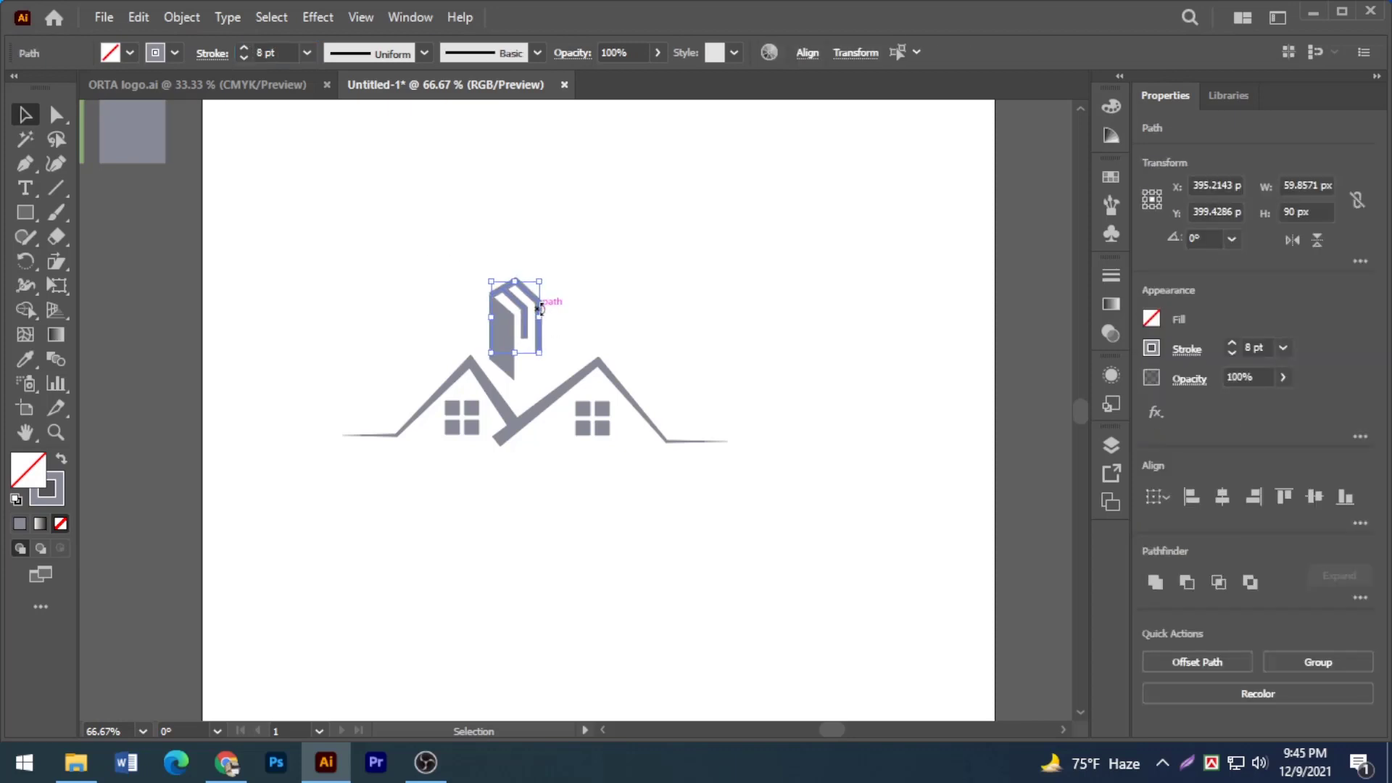
{"action": "key", "text": "Up"}
{"action": "left_click", "coordinate": [568, 276]}
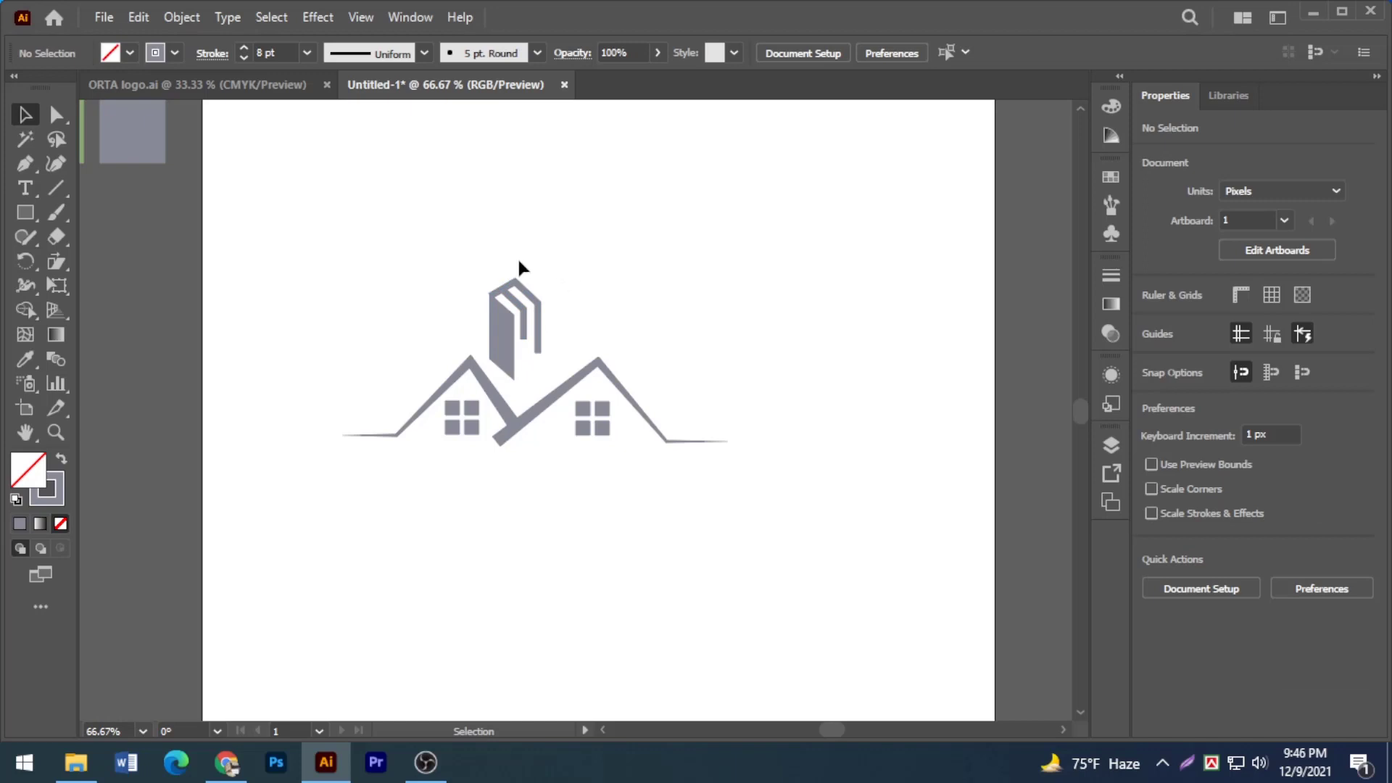
Step: Duplicate the whole building to its right and stretch the copy upward to about 150 px high
{"action": "left_click_drag", "start_coordinate": [546, 326], "coordinate": [513, 347]}
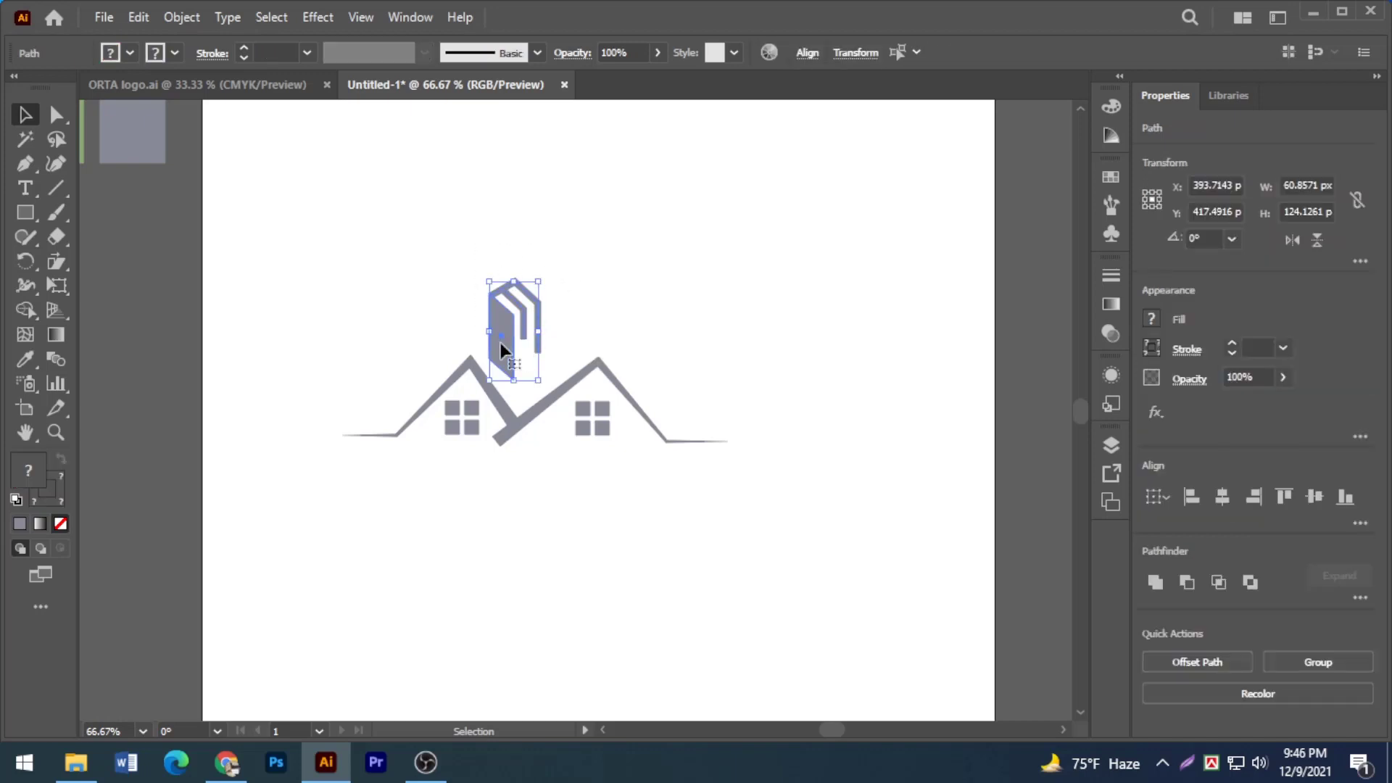
{"action": "key", "text": "ctrl+equal"}
{"action": "key", "text": "ctrl+equal"}
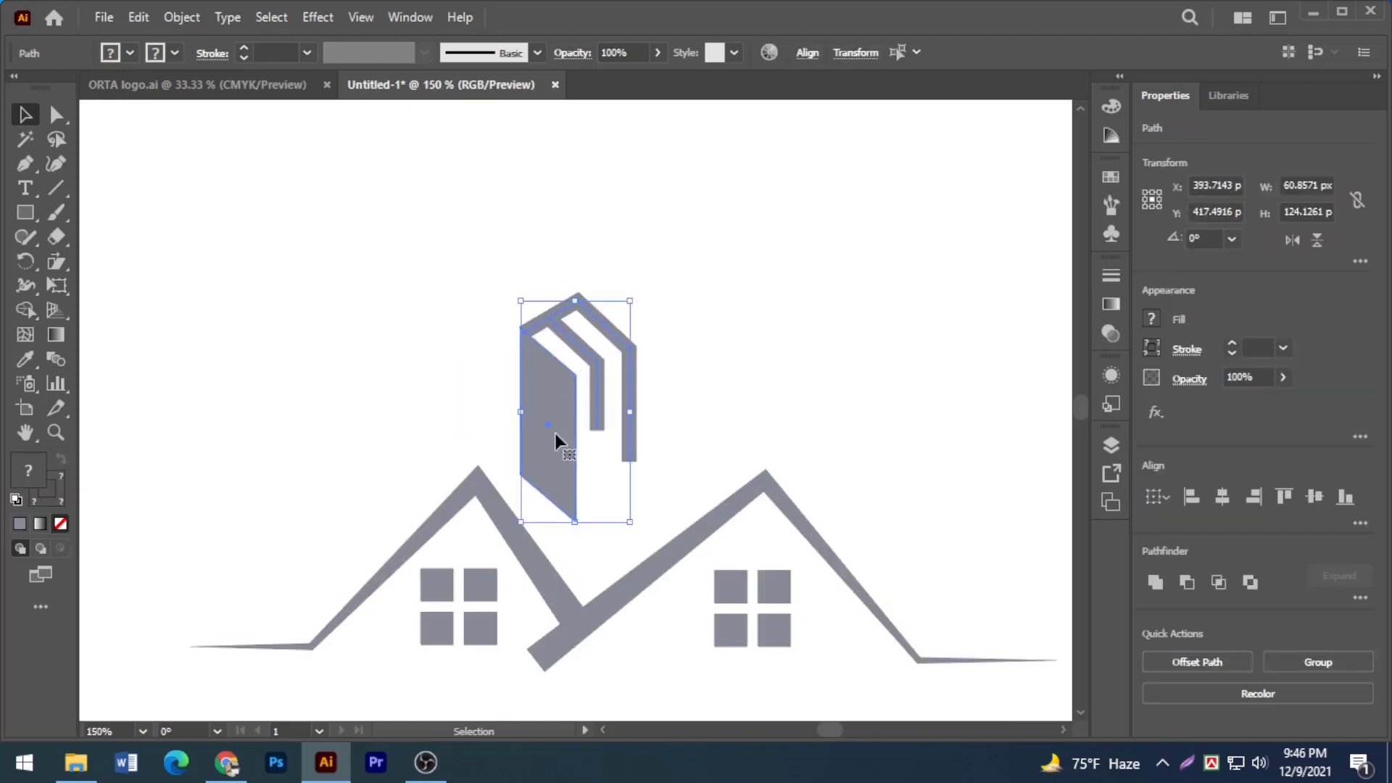
{"action": "left_click_drag", "start_coordinate": [559, 434], "coordinate": [656, 420]}
{"action": "left_click_drag", "start_coordinate": [681, 295], "coordinate": [665, 218]}
{"action": "key", "text": "ctrl+z"}
{"action": "left_click_drag", "start_coordinate": [677, 283], "coordinate": [691, 237]}
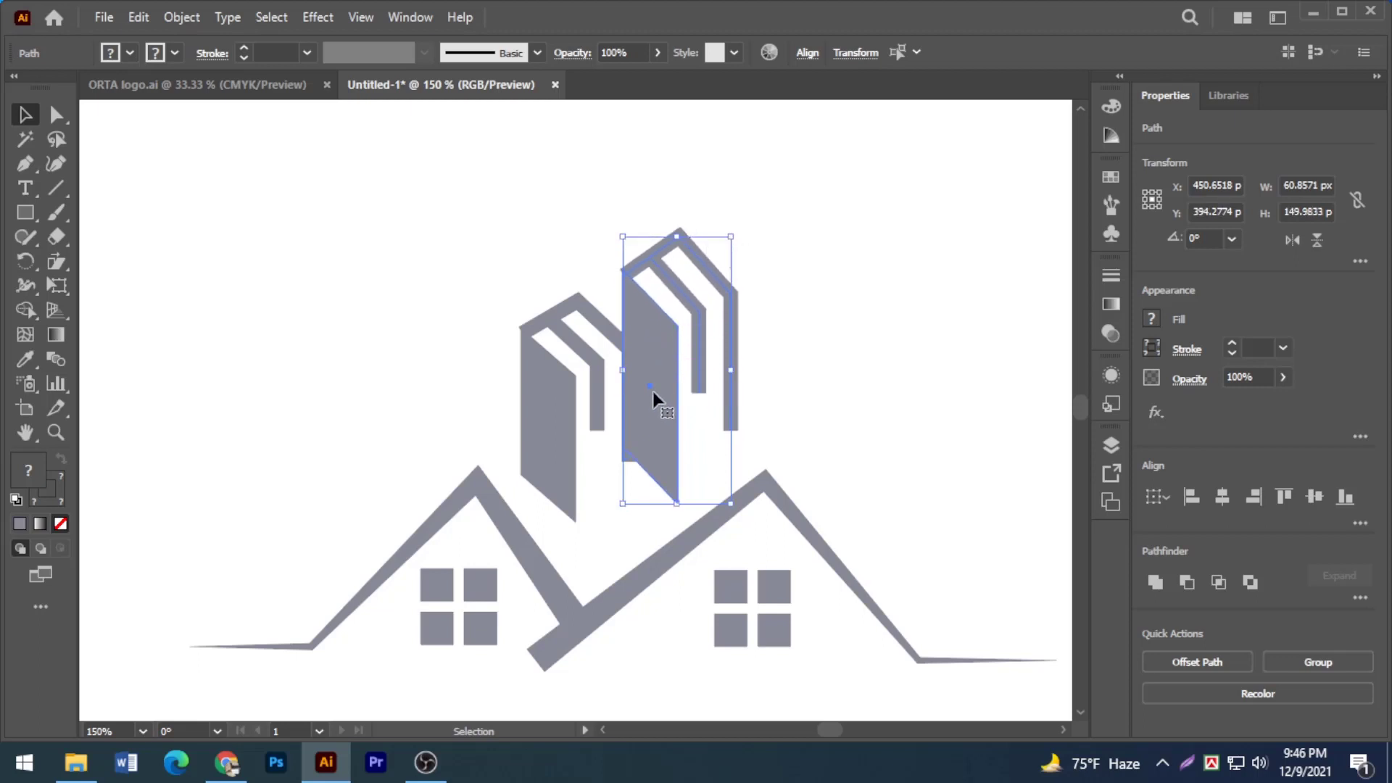
Step: Duplicate the taller building to its upper right, and shift all three buildings slightly left and down
{"action": "left_click_drag", "start_coordinate": [651, 393], "coordinate": [753, 330]}
{"action": "left_click_drag", "start_coordinate": [506, 201], "coordinate": [849, 420]}
{"action": "left_click_drag", "start_coordinate": [655, 403], "coordinate": [645, 415]}
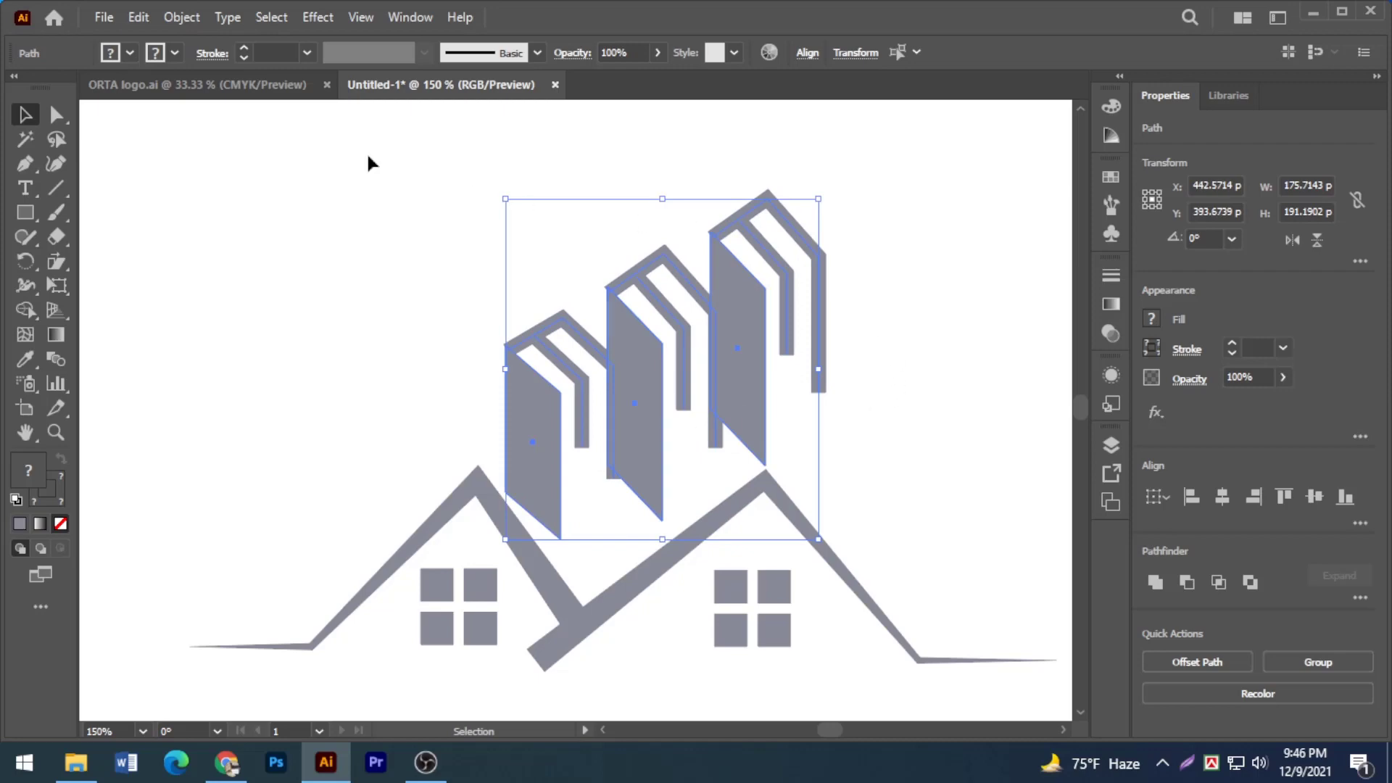
{"action": "left_click", "coordinate": [446, 275]}
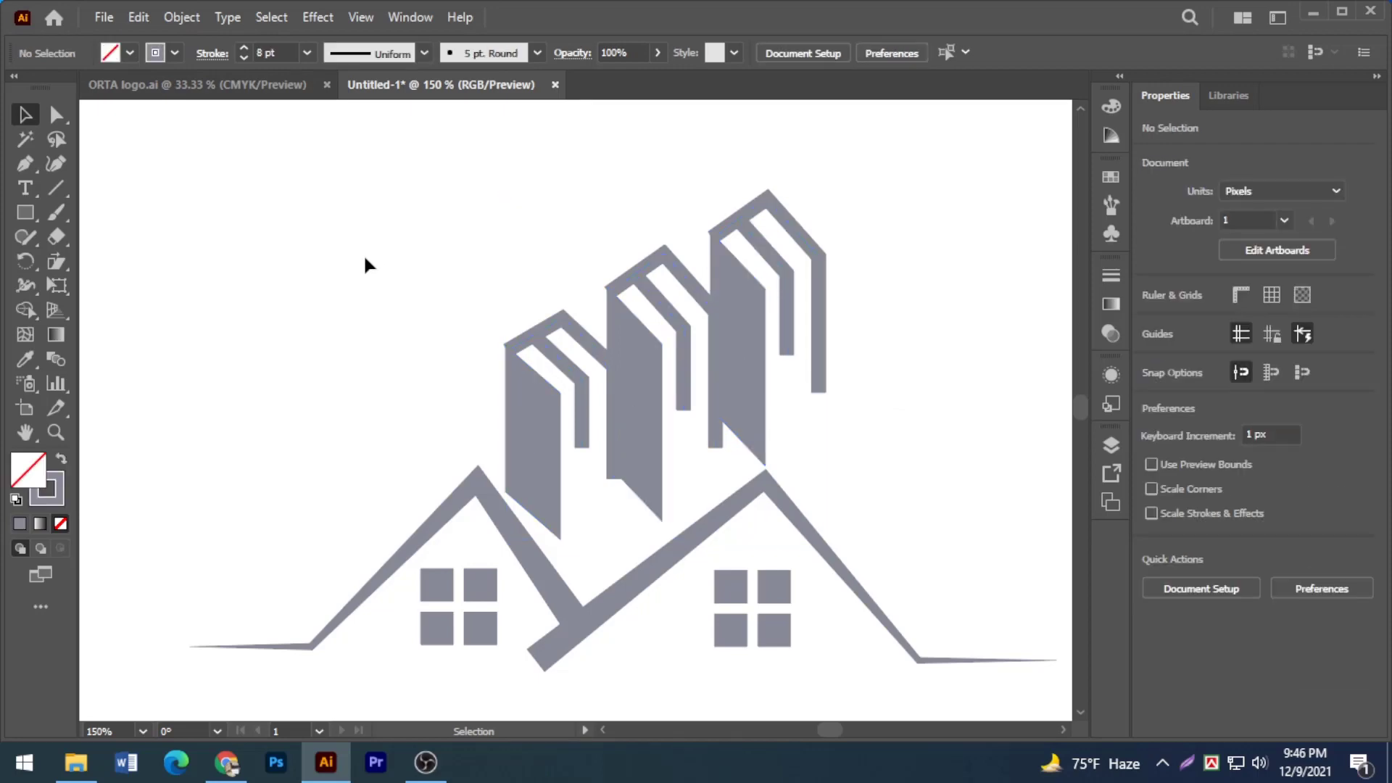
Step: Extend the rightmost building's outer line by moving its lower end anchor straight down about 31 px
{"action": "left_click", "coordinate": [57, 115]}
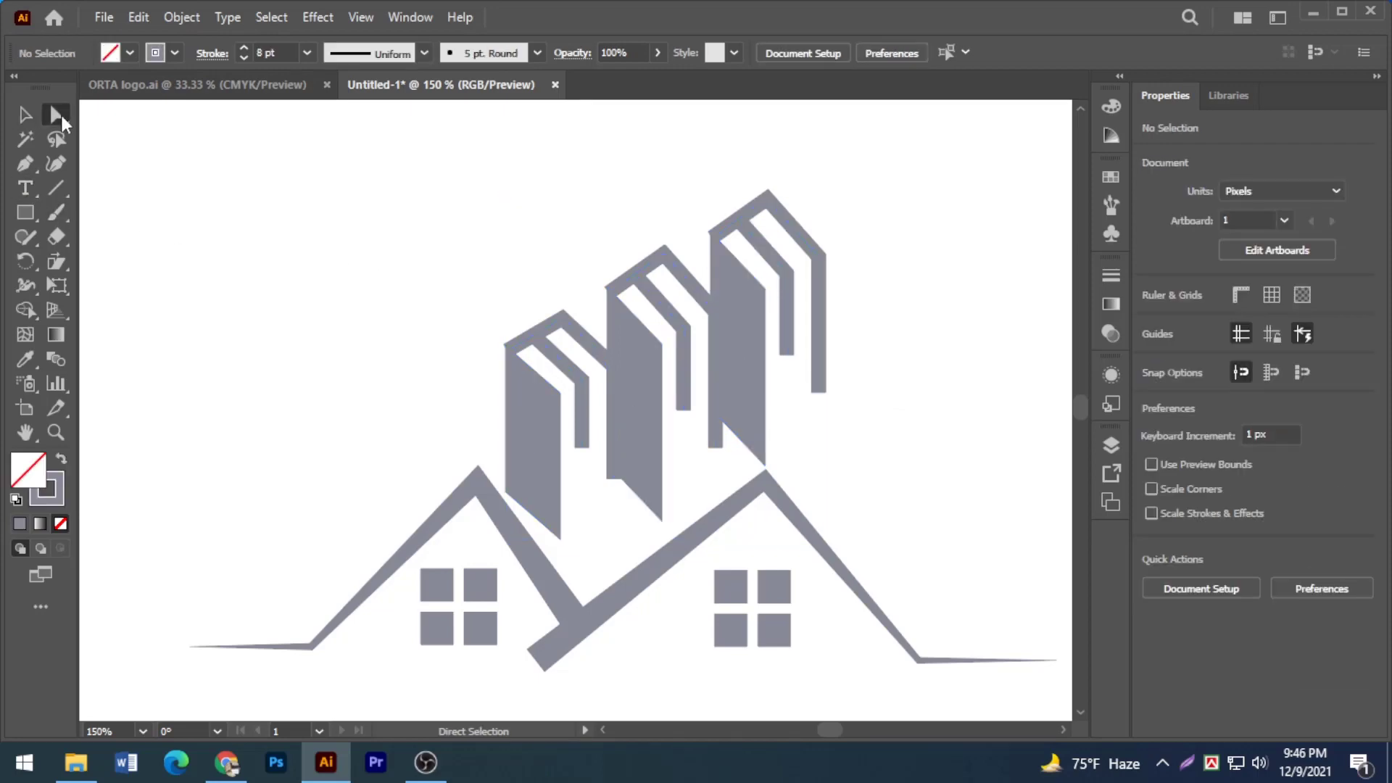
{"action": "left_click", "coordinate": [819, 394]}
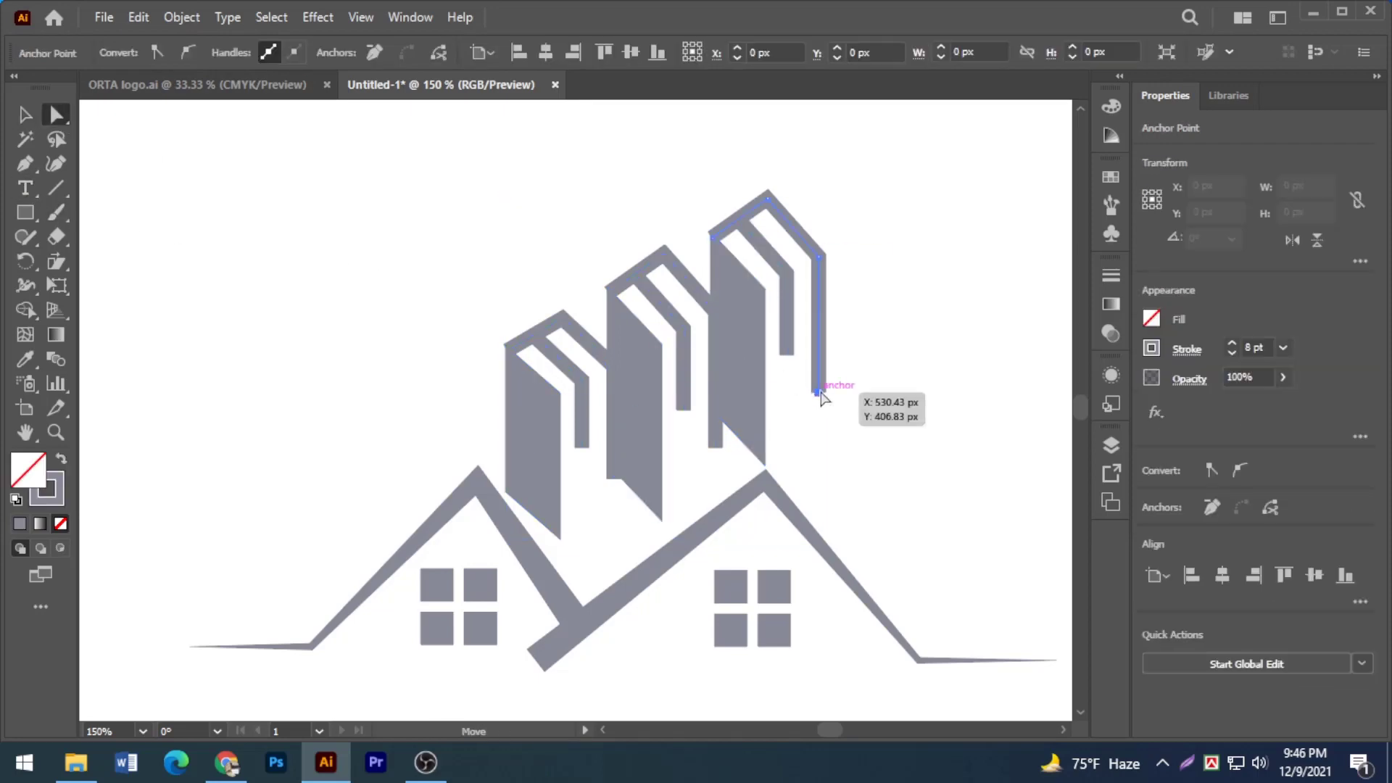
{"action": "left_click_drag", "start_coordinate": [820, 392], "coordinate": [824, 447]}
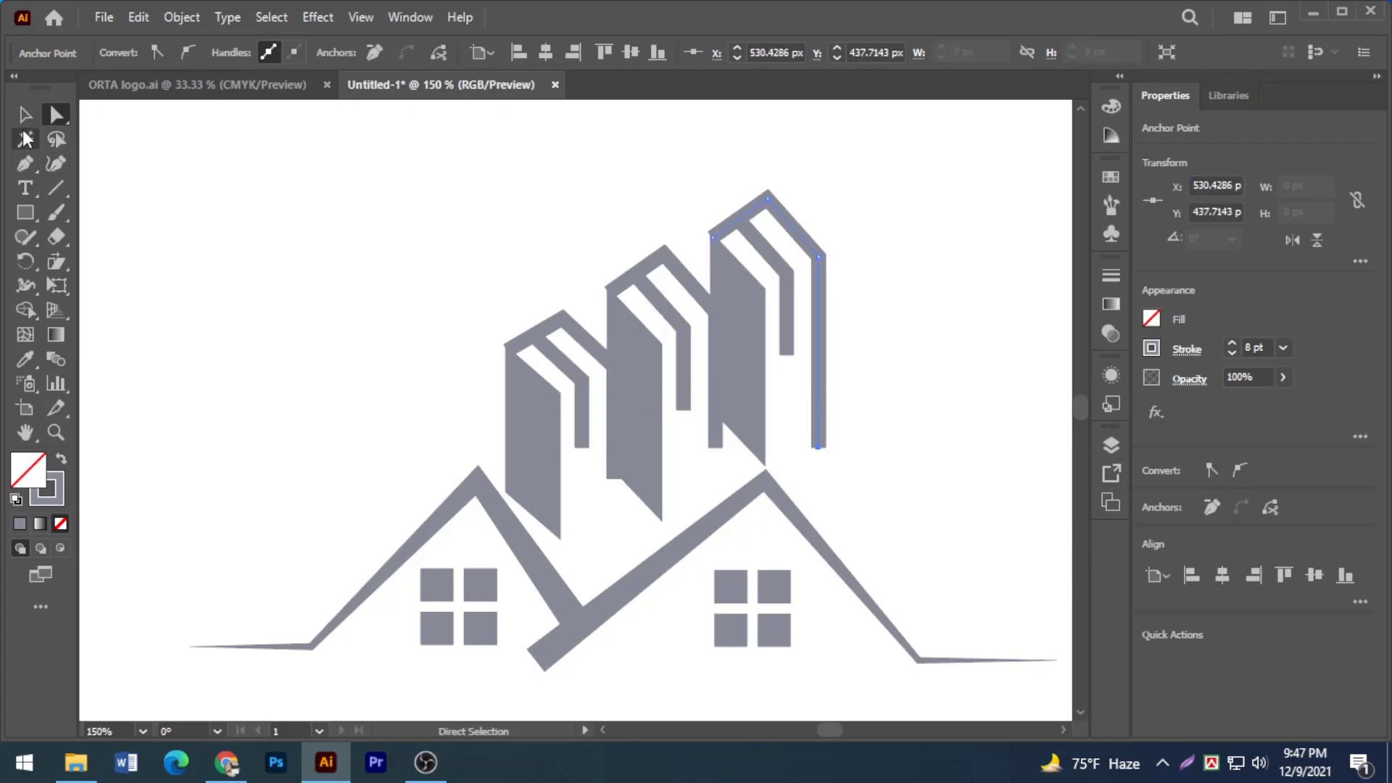
Step: Narrow all three buildings together to about 142 px overall width, keeping their height
{"action": "left_click", "coordinate": [26, 114]}
{"action": "left_click_drag", "start_coordinate": [397, 203], "coordinate": [757, 385]}
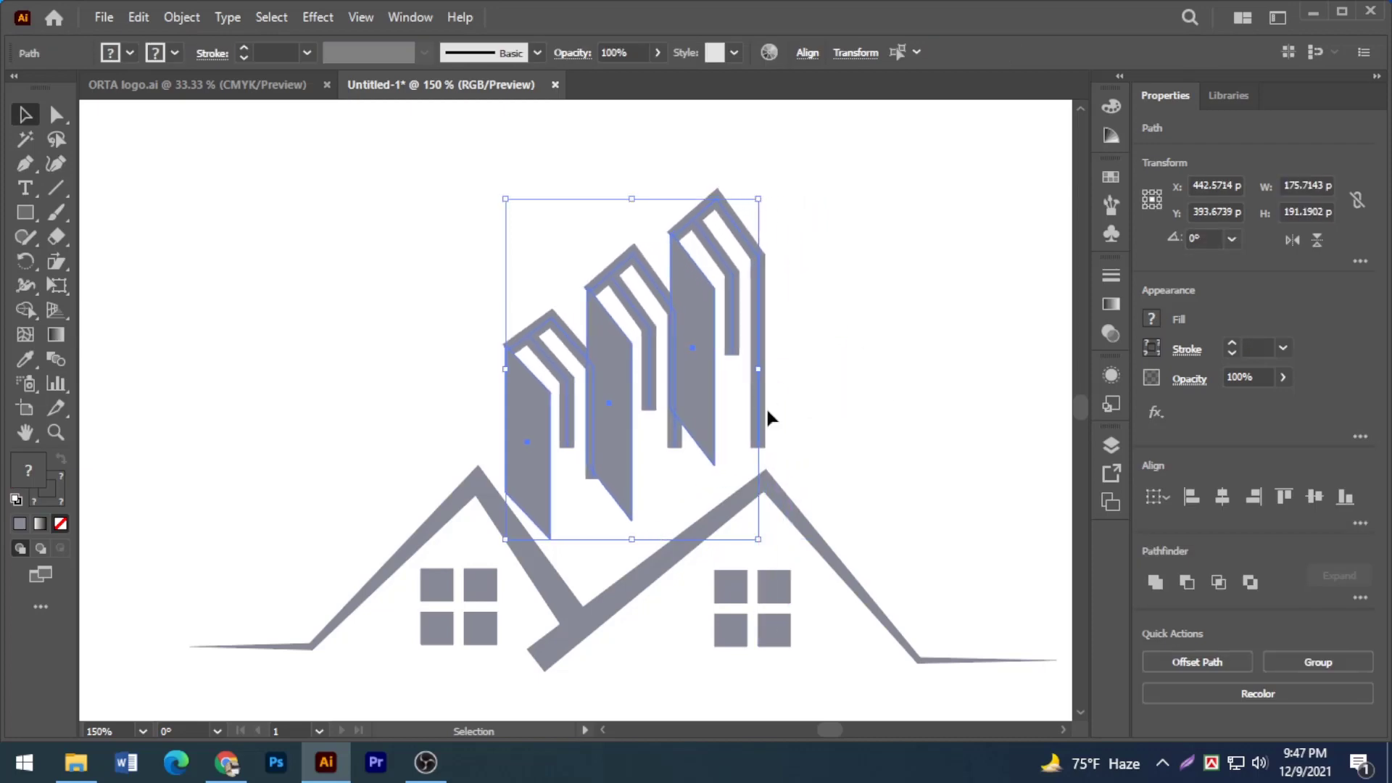
{"action": "left_click", "coordinate": [842, 426]}
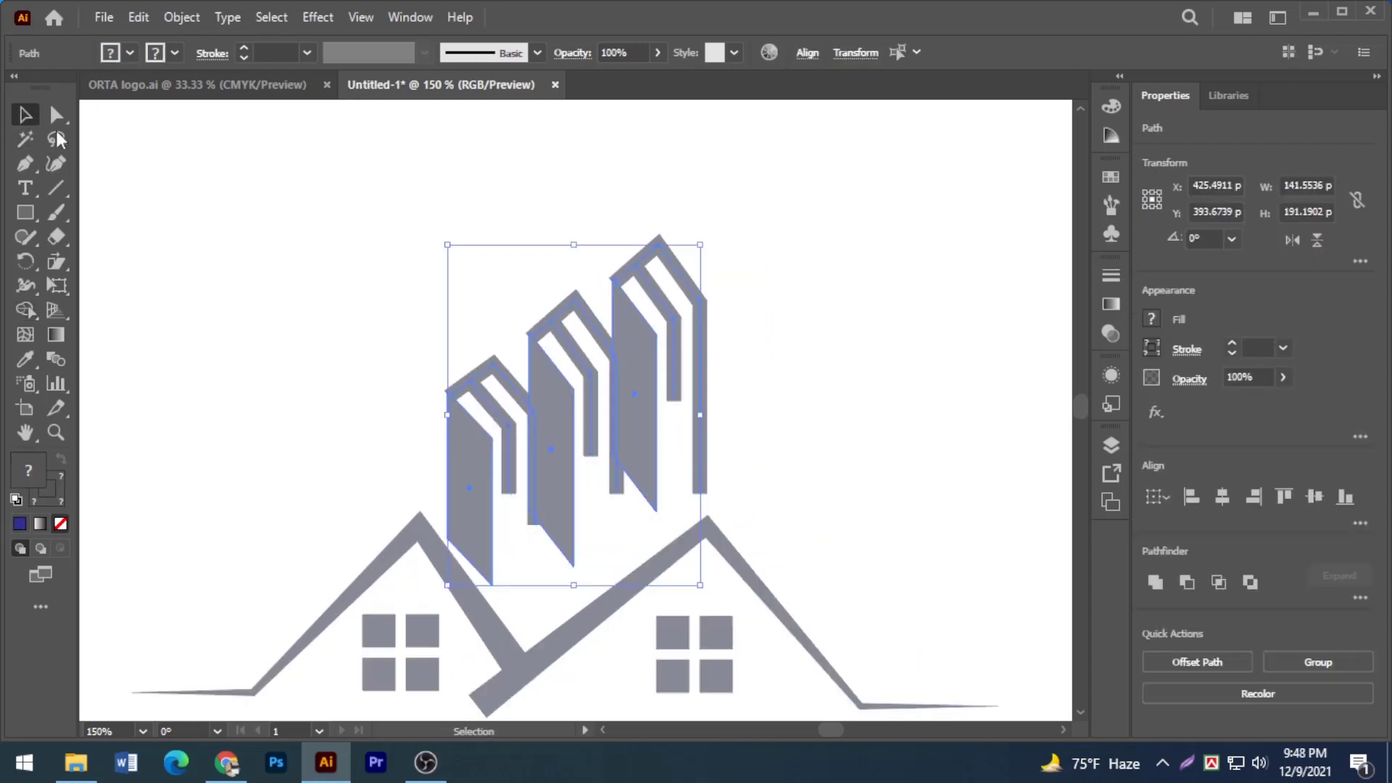
{"action": "left_click", "coordinate": [284, 246]}
{"action": "left_click", "coordinate": [473, 389]}
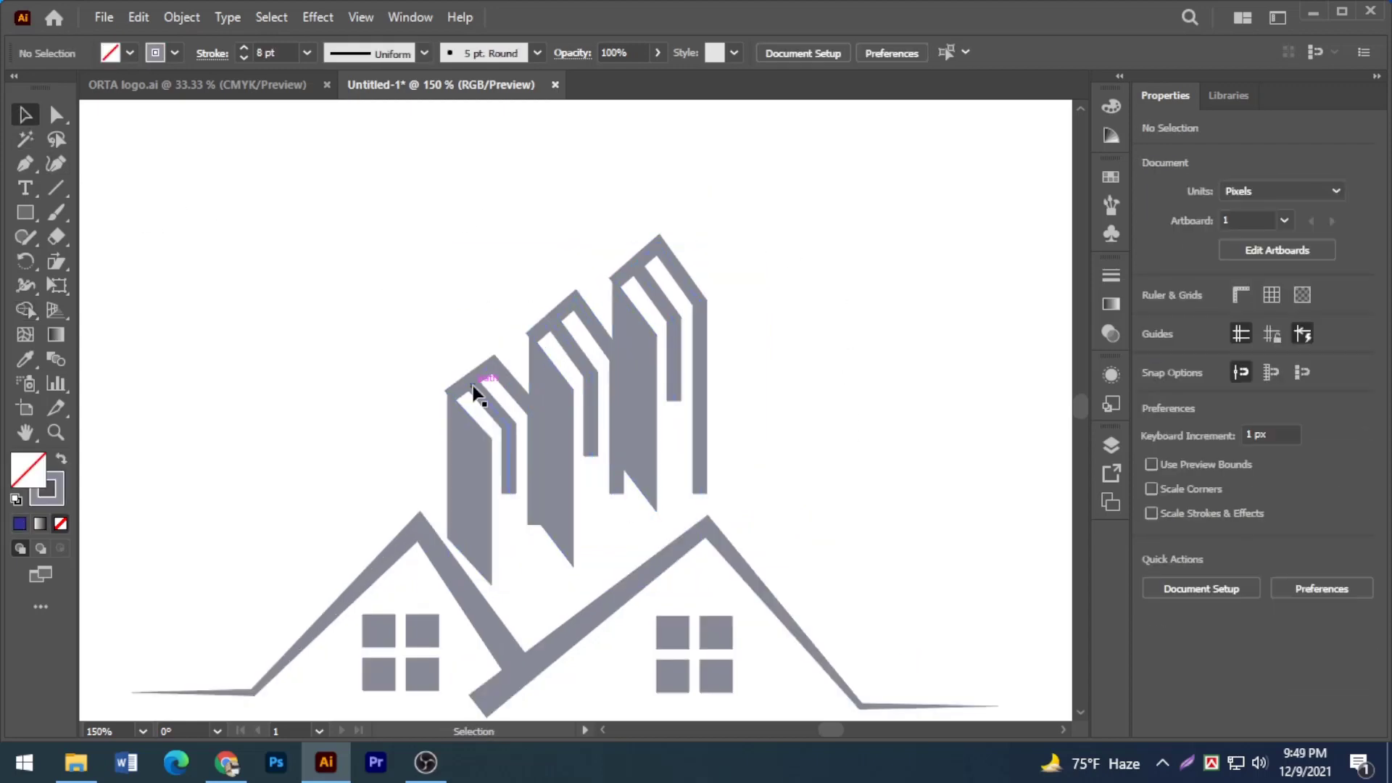
{"action": "left_click_drag", "start_coordinate": [491, 398], "coordinate": [492, 397]}
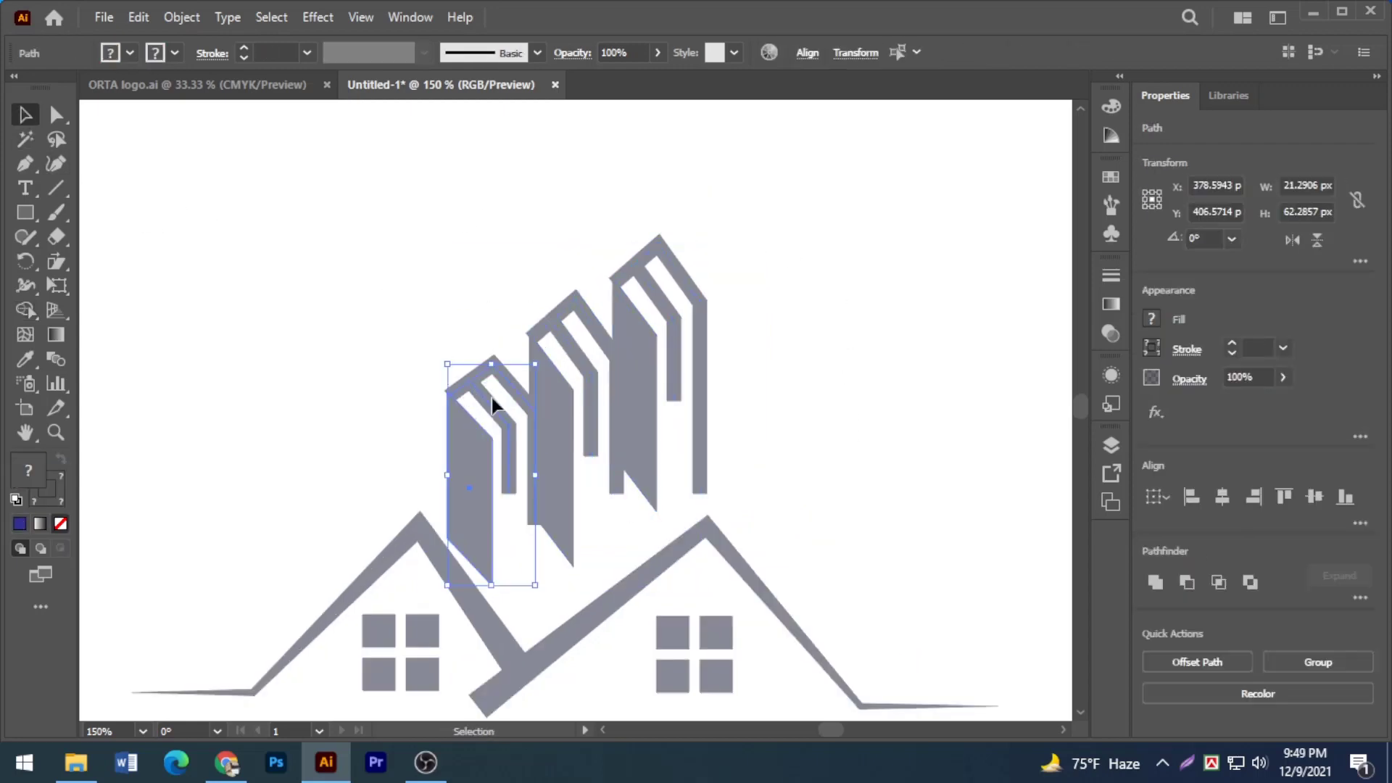
{"action": "left_click", "coordinate": [877, 353]}
Step: Select only the stroked lines of all three buildings and nudge them down about 2 px
{"action": "left_click_drag", "start_coordinate": [470, 337], "coordinate": [490, 388]}
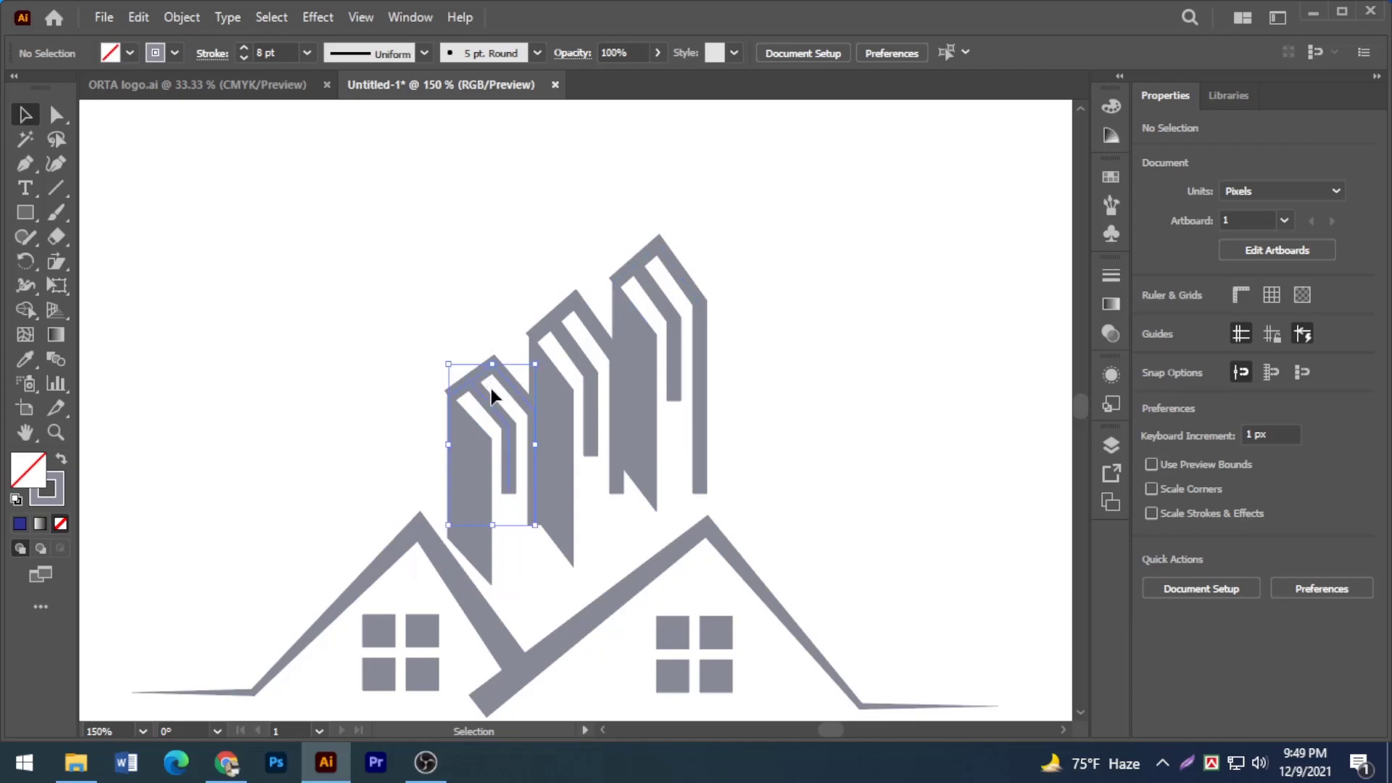
{"action": "left_click", "coordinate": [566, 338], "text": "shift"}
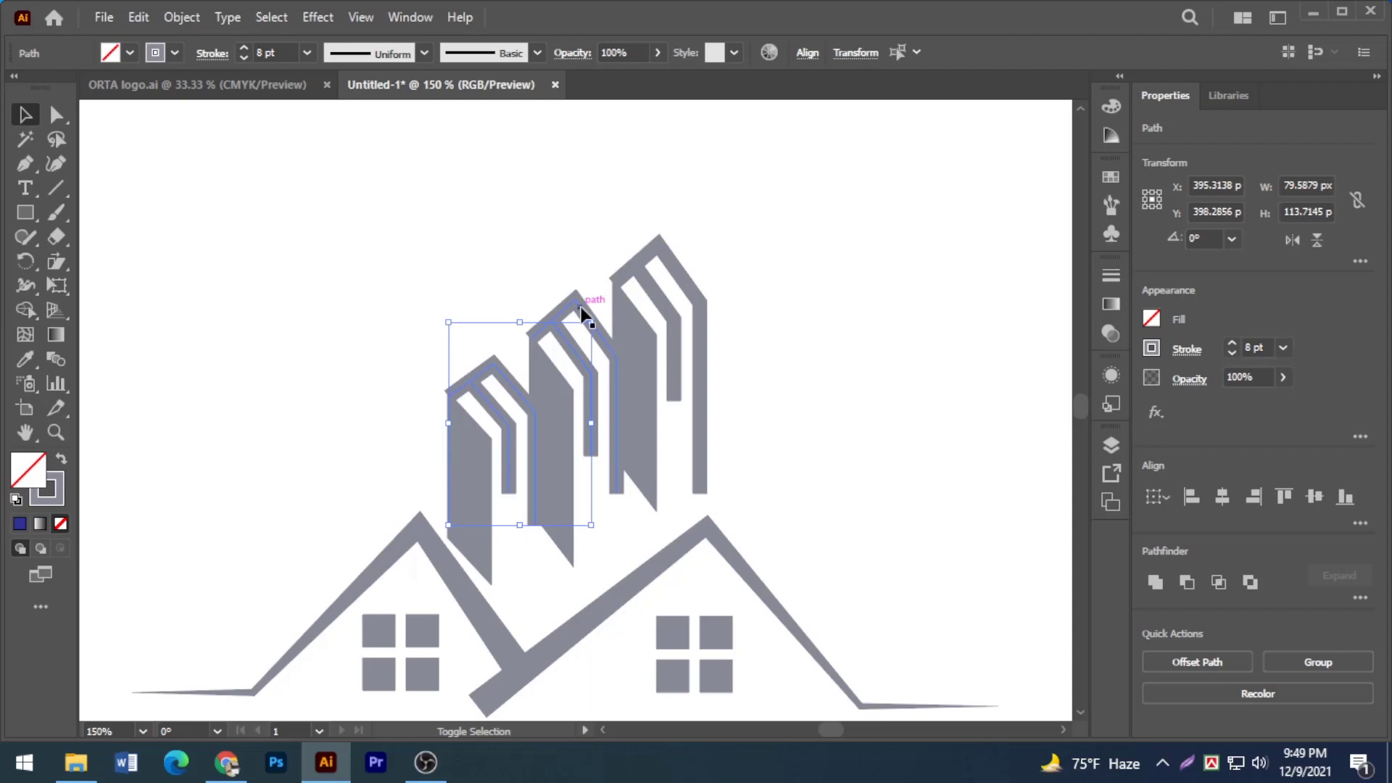
{"action": "left_click", "coordinate": [646, 280], "text": "shift"}
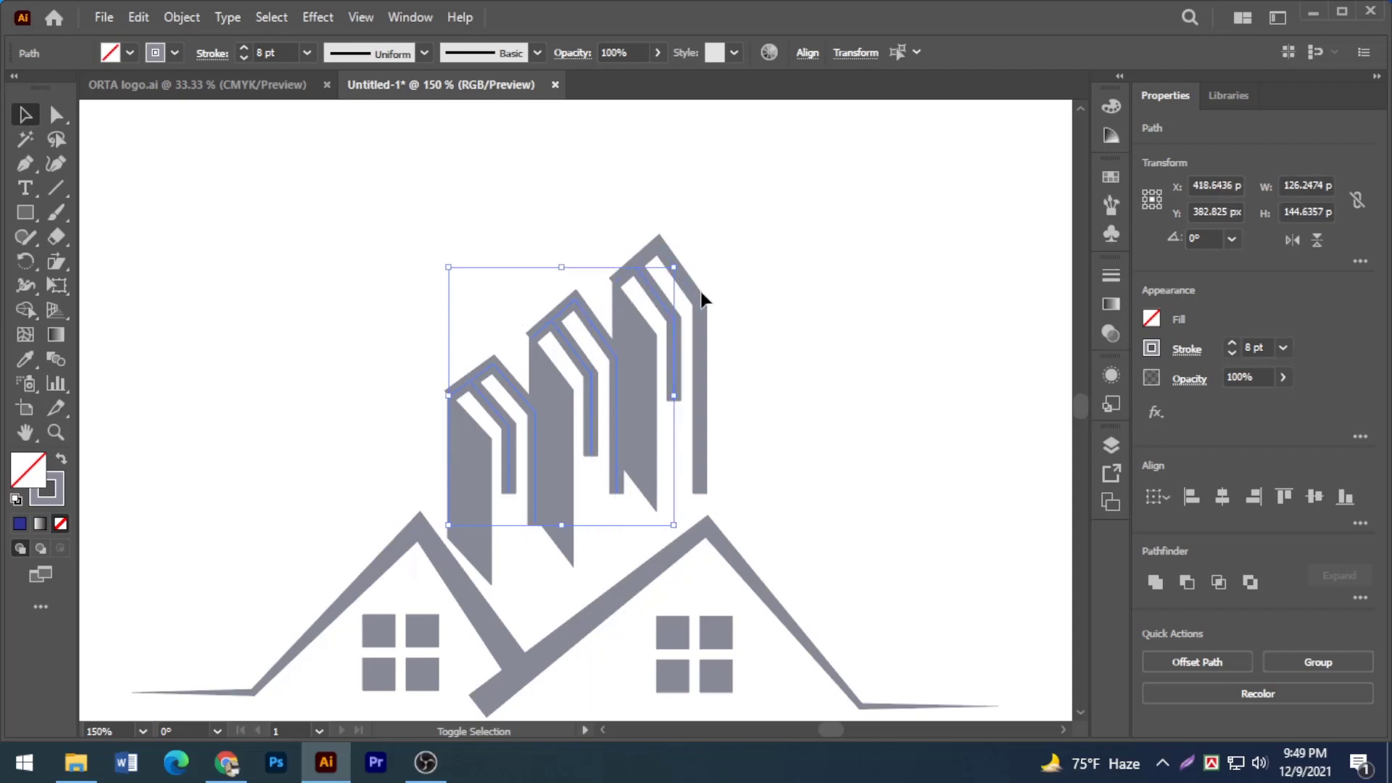
{"action": "left_click", "coordinate": [694, 299], "text": "shift"}
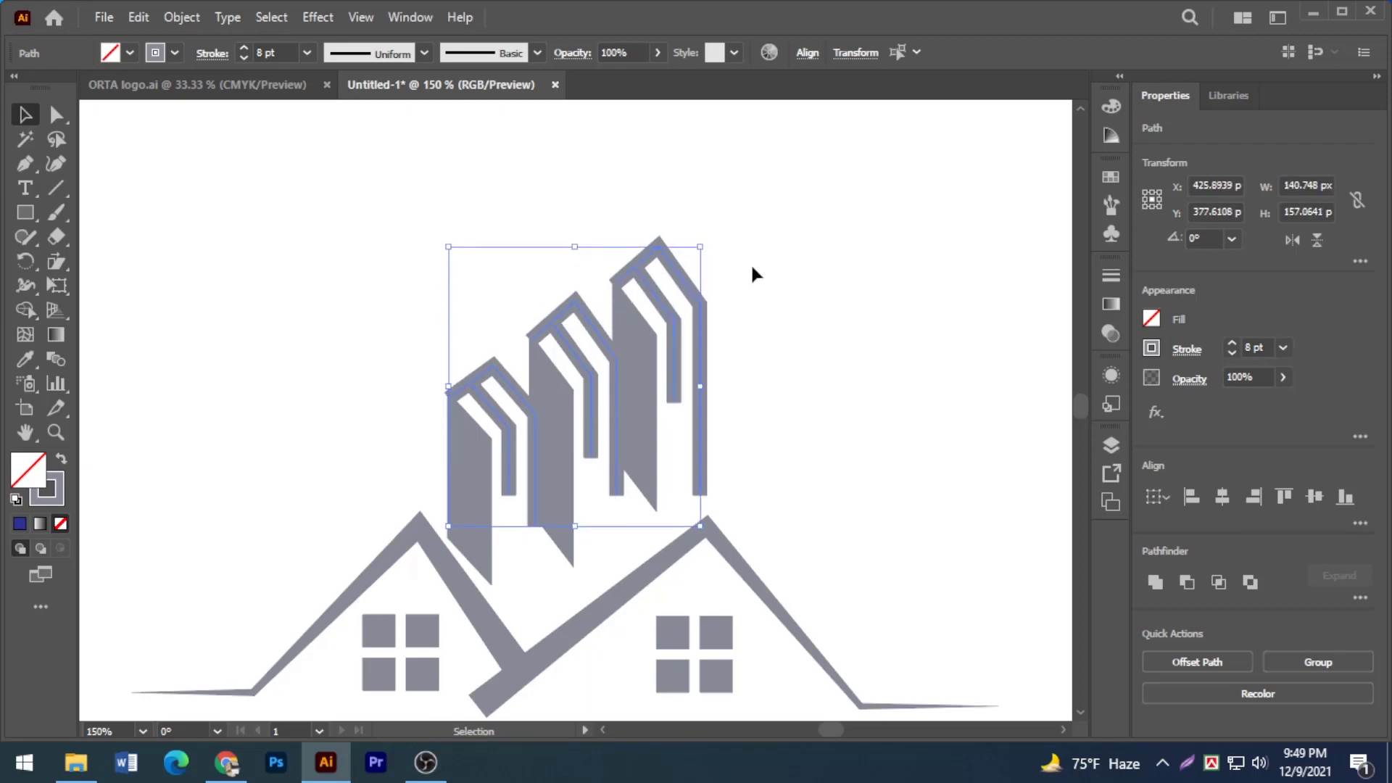
{"action": "key", "text": "p"}
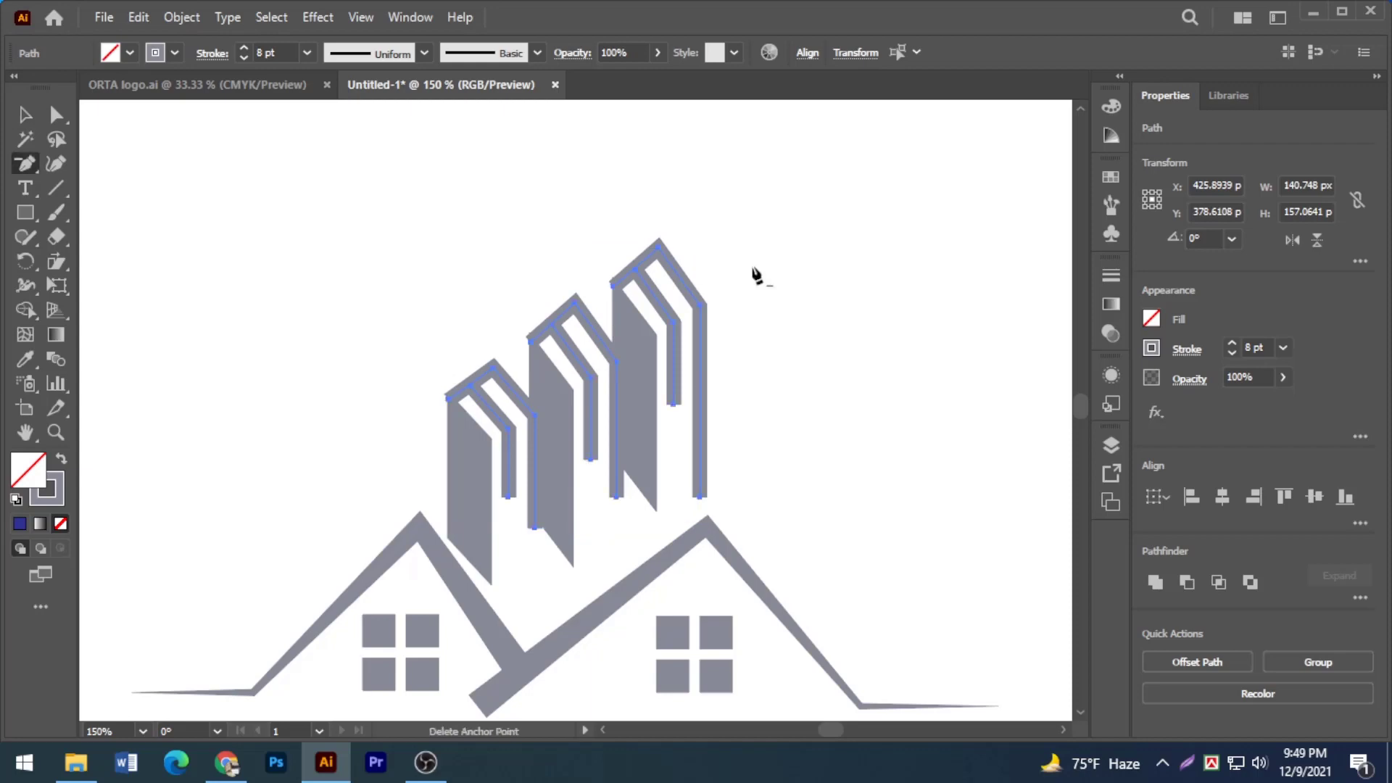
{"action": "key", "text": "Right"}
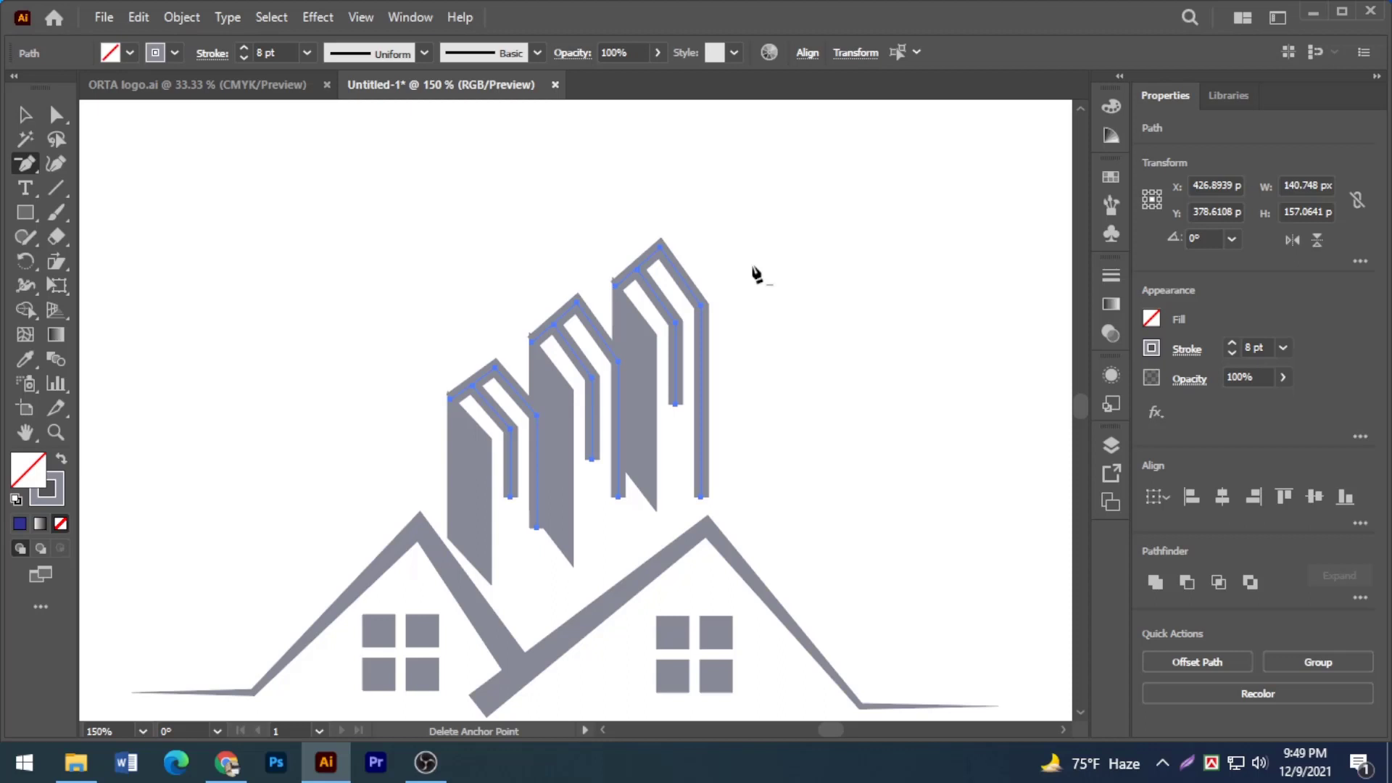
{"action": "key", "text": "Left"}
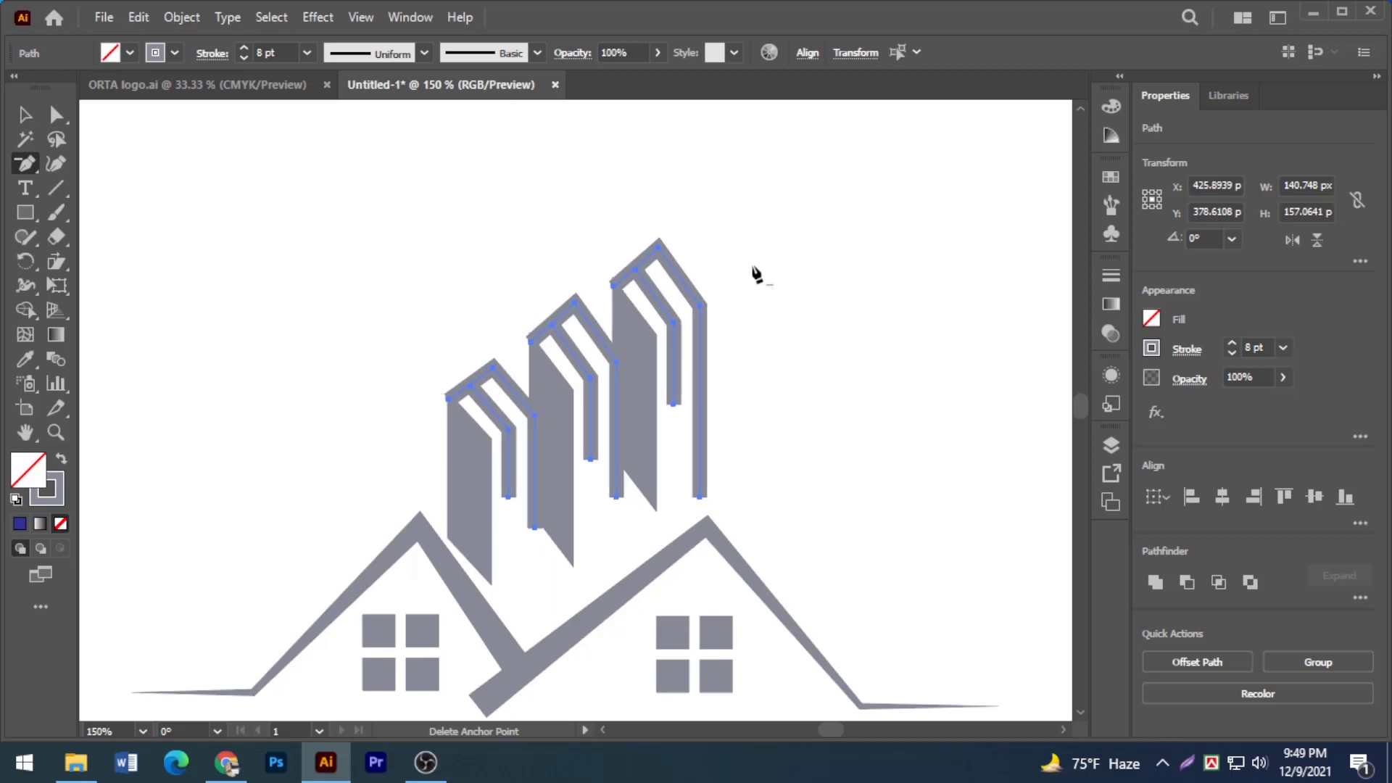
{"action": "left_click", "coordinate": [25, 115]}
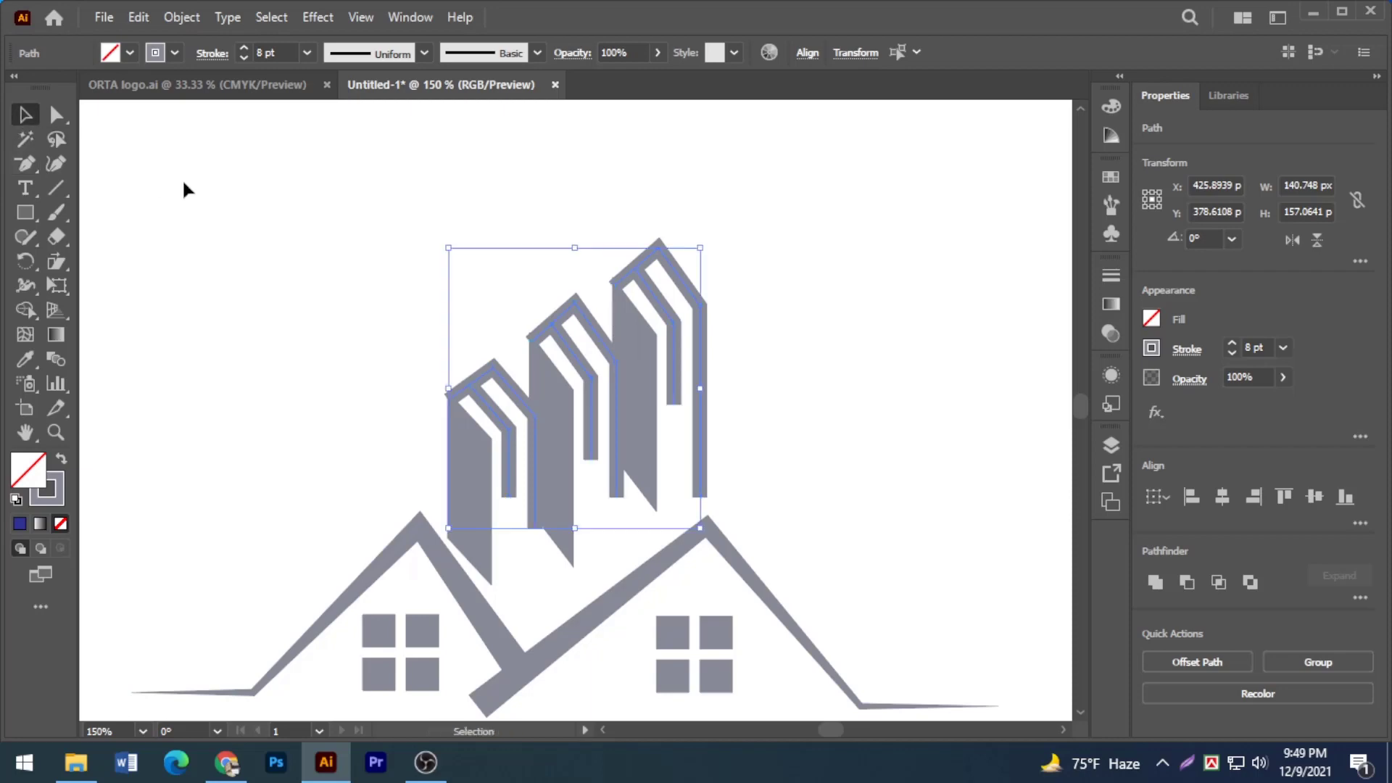
{"action": "left_click", "coordinate": [181, 177]}
Step: Expand the fill and stroke of all three buildings into filled shapes
{"action": "left_click", "coordinate": [23, 165]}
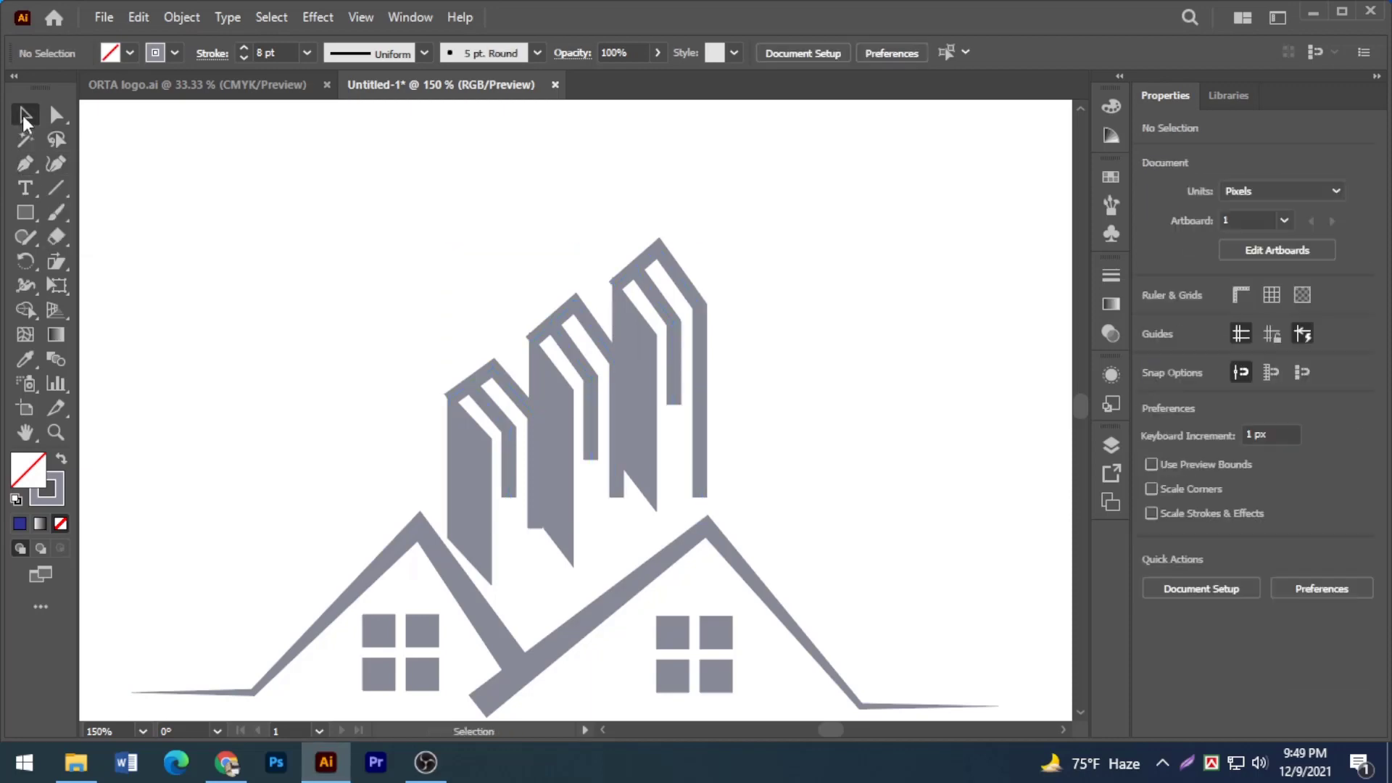
{"action": "left_click_drag", "start_coordinate": [345, 195], "coordinate": [729, 426]}
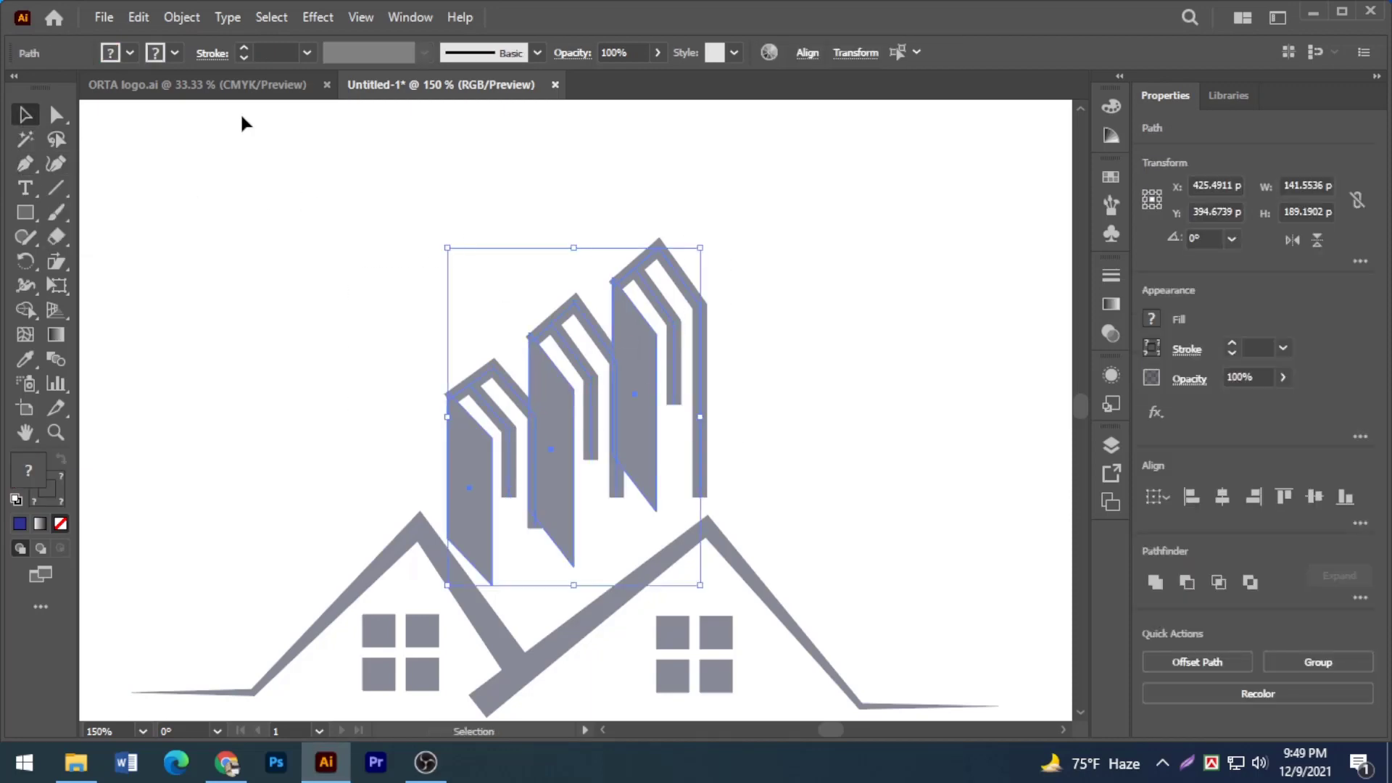
{"action": "left_click", "coordinate": [171, 15]}
{"action": "left_click", "coordinate": [268, 241]}
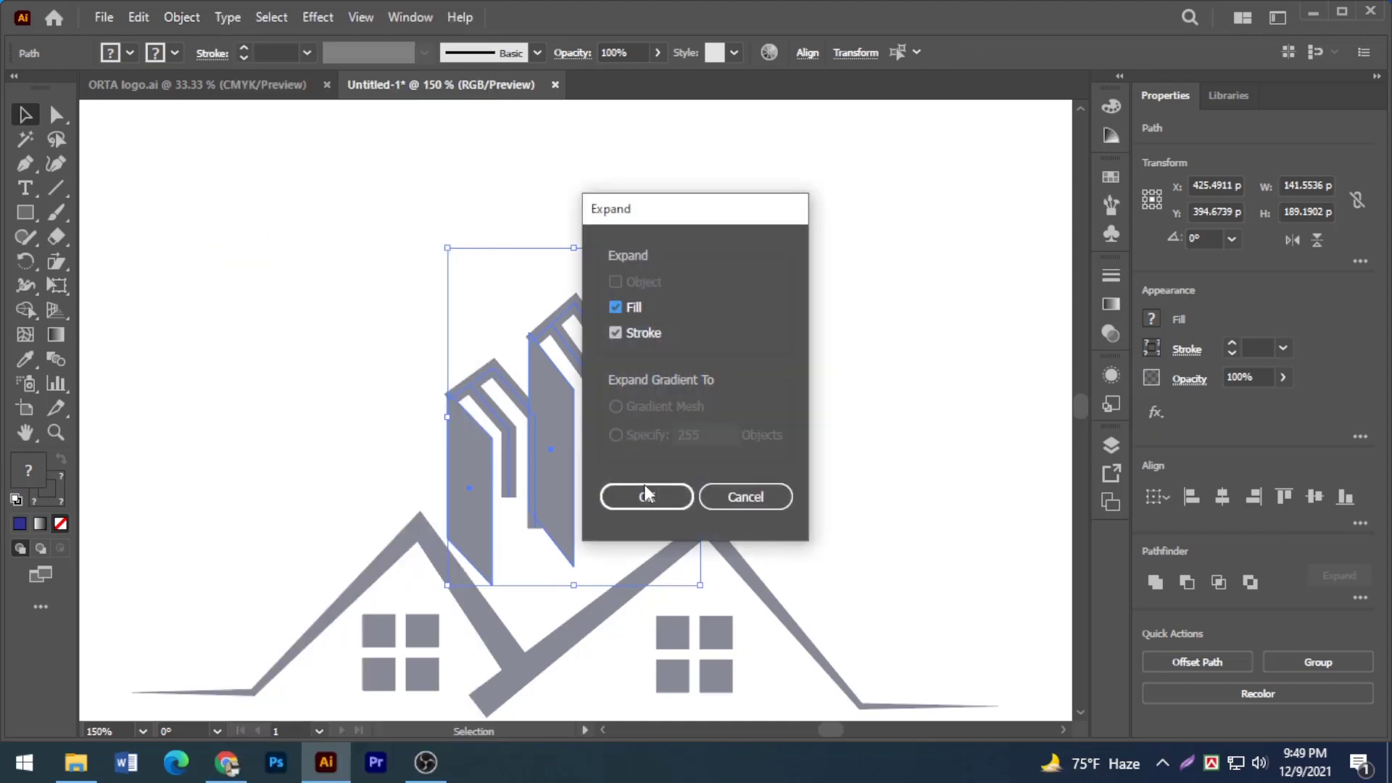
{"action": "left_click", "coordinate": [663, 500]}
{"action": "left_click", "coordinate": [416, 313]}
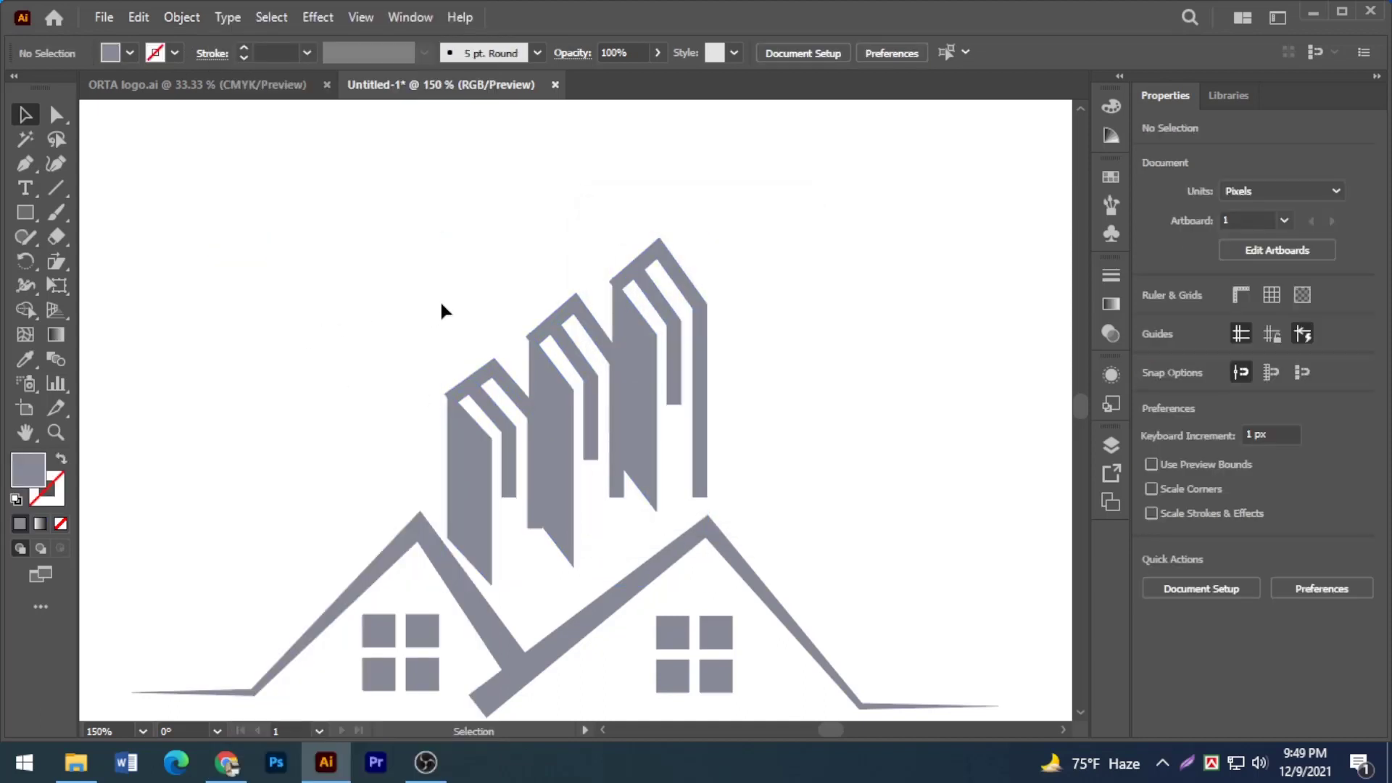
Step: Offset the line shapes of the left and middle buildings by 8 px with miter joins
{"action": "left_click", "coordinate": [496, 370]}
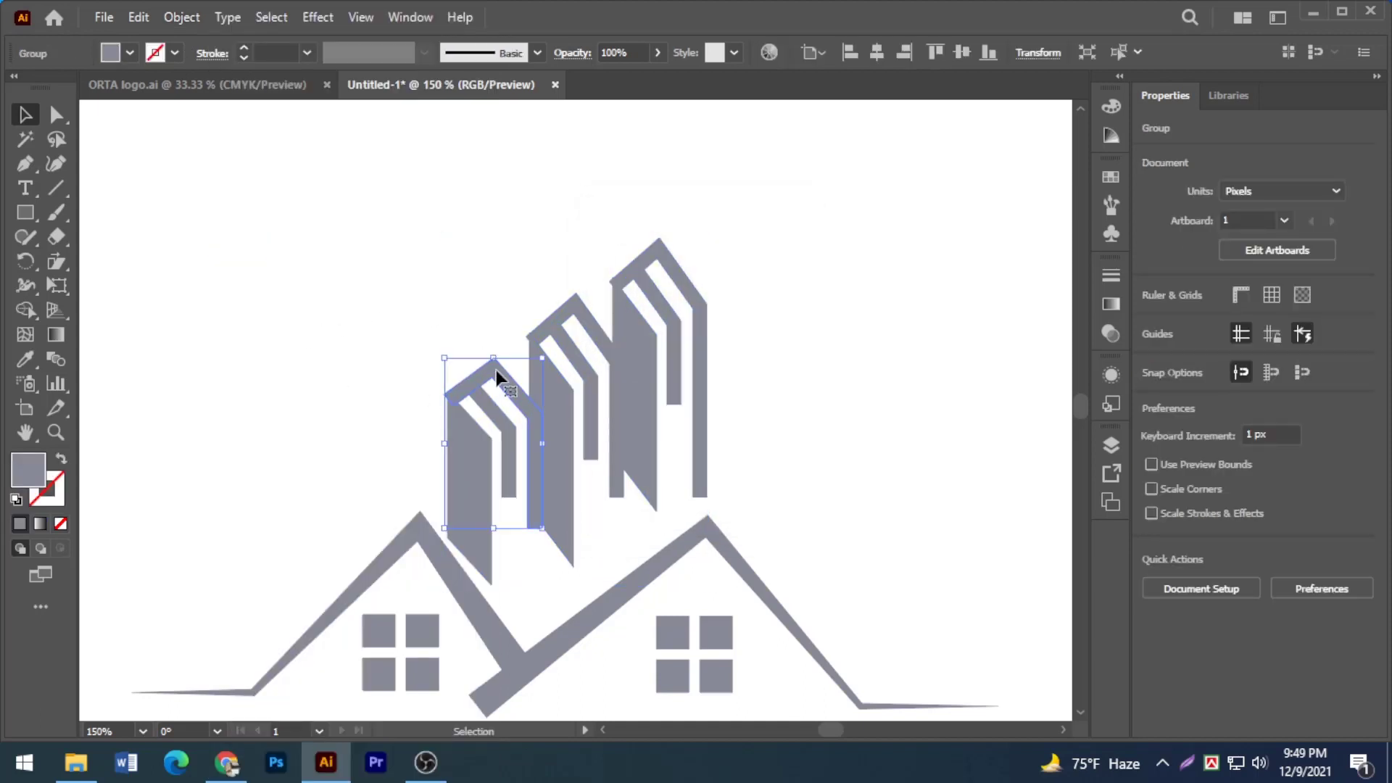
{"action": "left_click", "coordinate": [588, 334], "text": "shift"}
{"action": "left_click", "coordinate": [181, 16]}
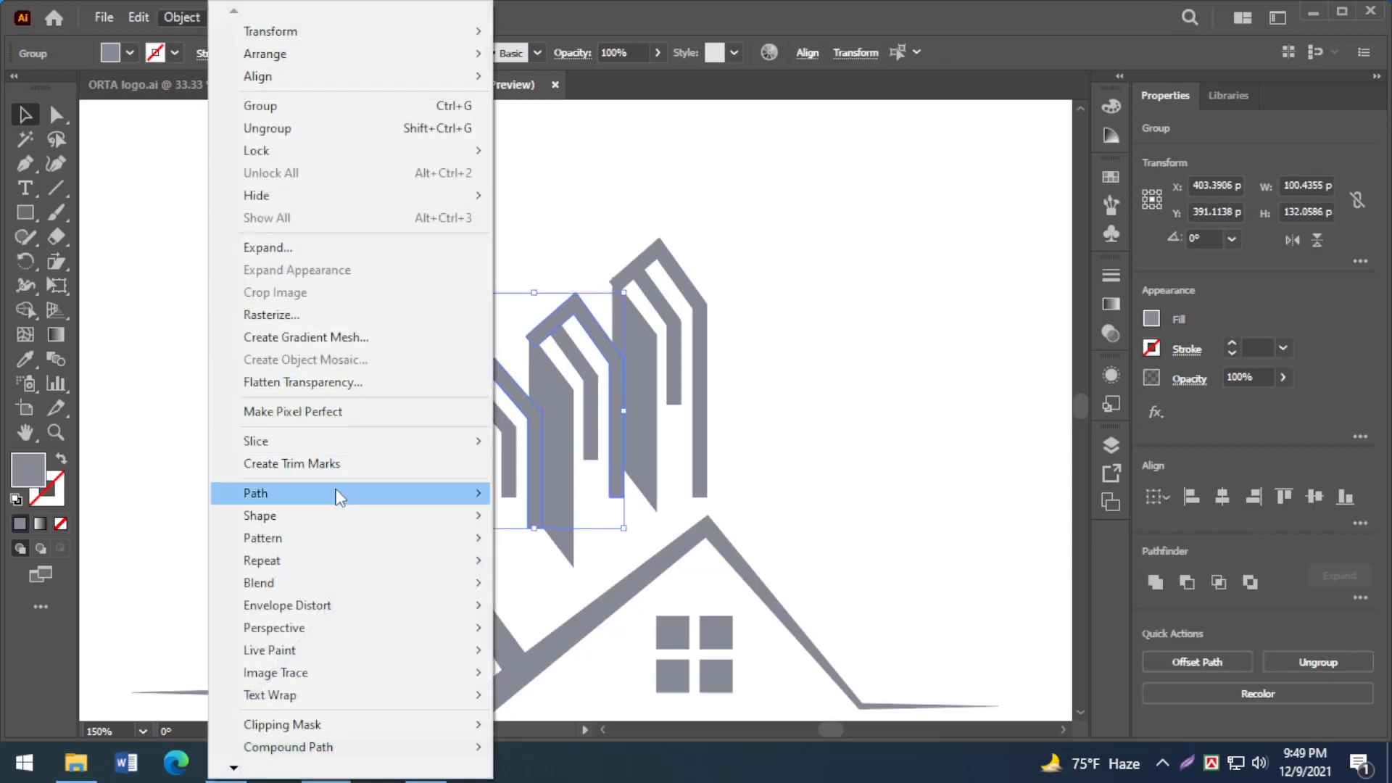
{"action": "mouse_move", "coordinate": [341, 499]}
{"action": "left_click", "coordinate": [540, 566]}
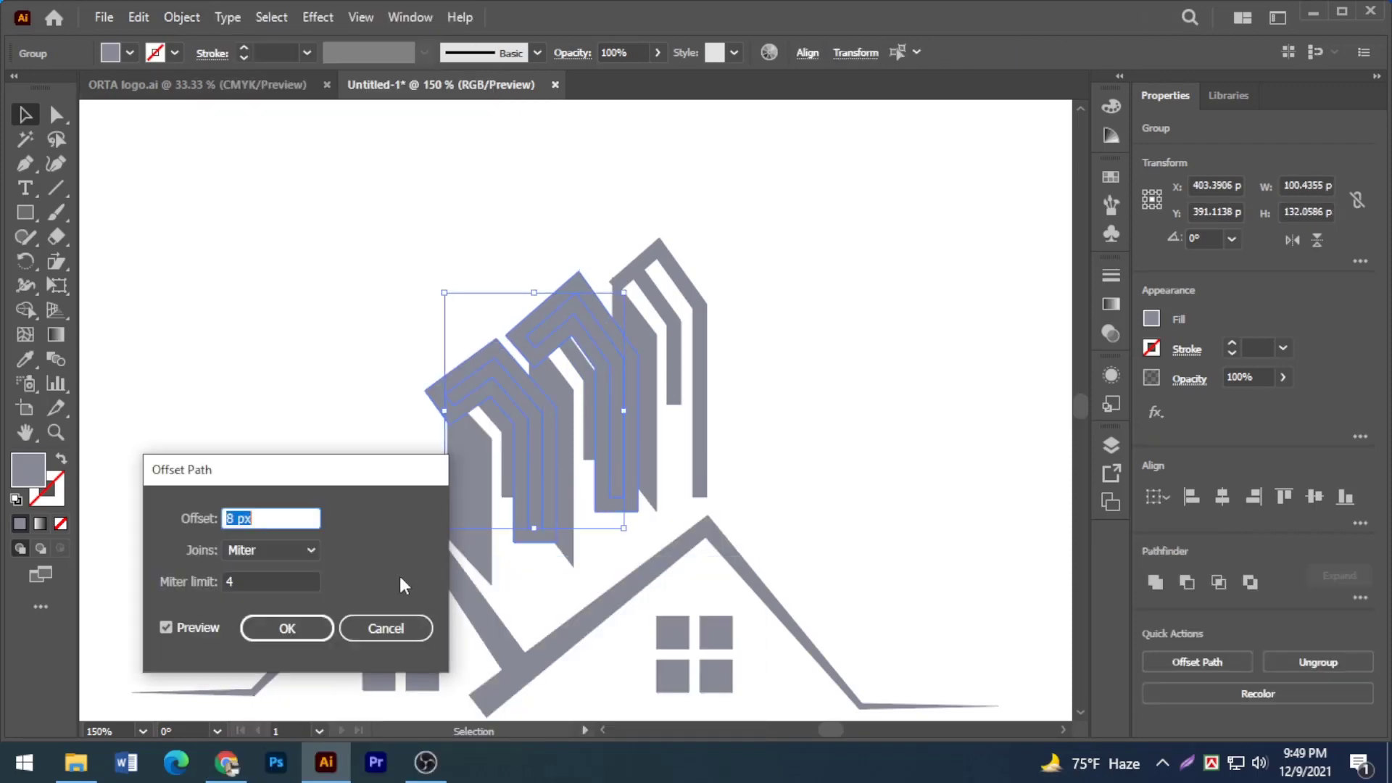
{"action": "left_click", "coordinate": [290, 628]}
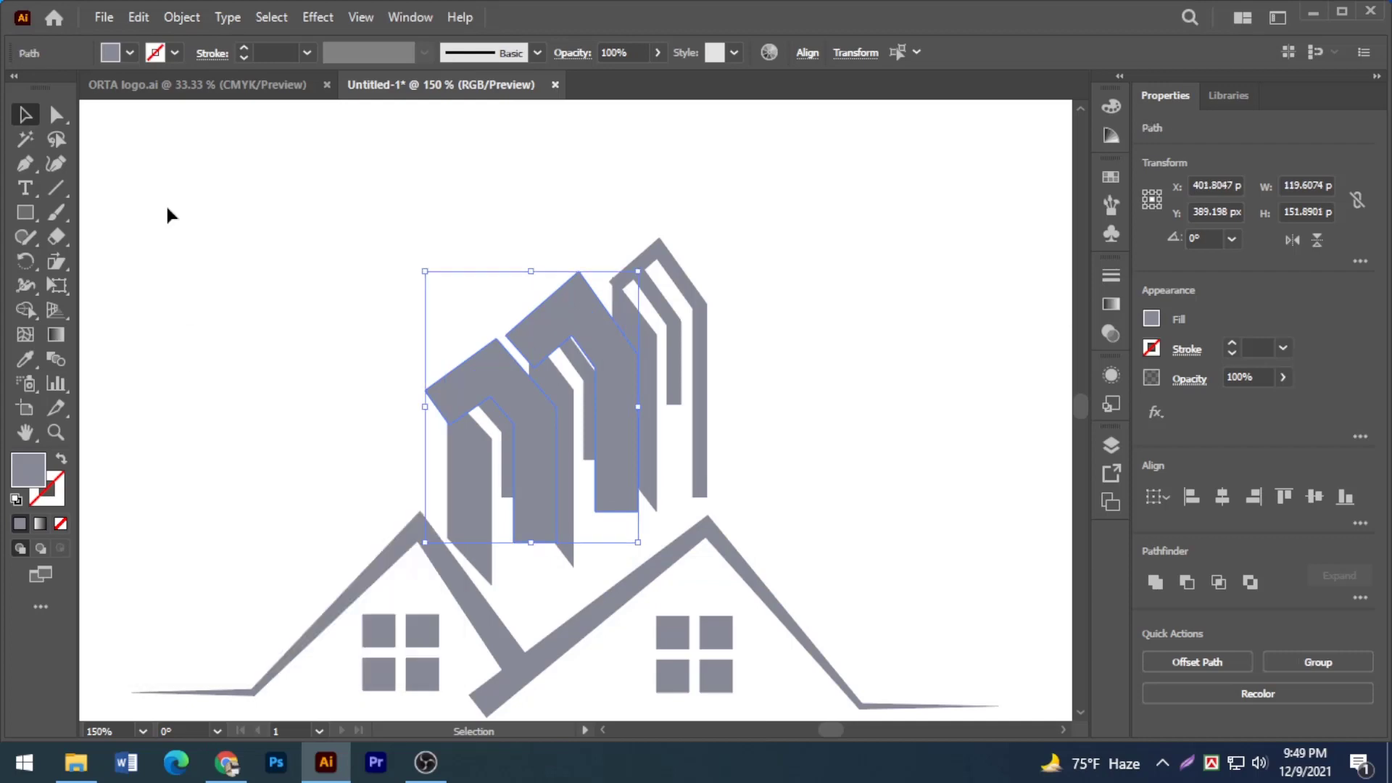
Step: Fill the new offset shapes of the left and middle buildings with dark blue and deselect them
{"action": "left_click", "coordinate": [130, 52]}
{"action": "left_click", "coordinate": [127, 87]}
{"action": "left_click", "coordinate": [305, 231]}
Step: With all three buildings selected, use Shape Builder to remove the outer offset areas above the left and middle roofs
{"action": "left_click_drag", "start_coordinate": [304, 205], "coordinate": [767, 454]}
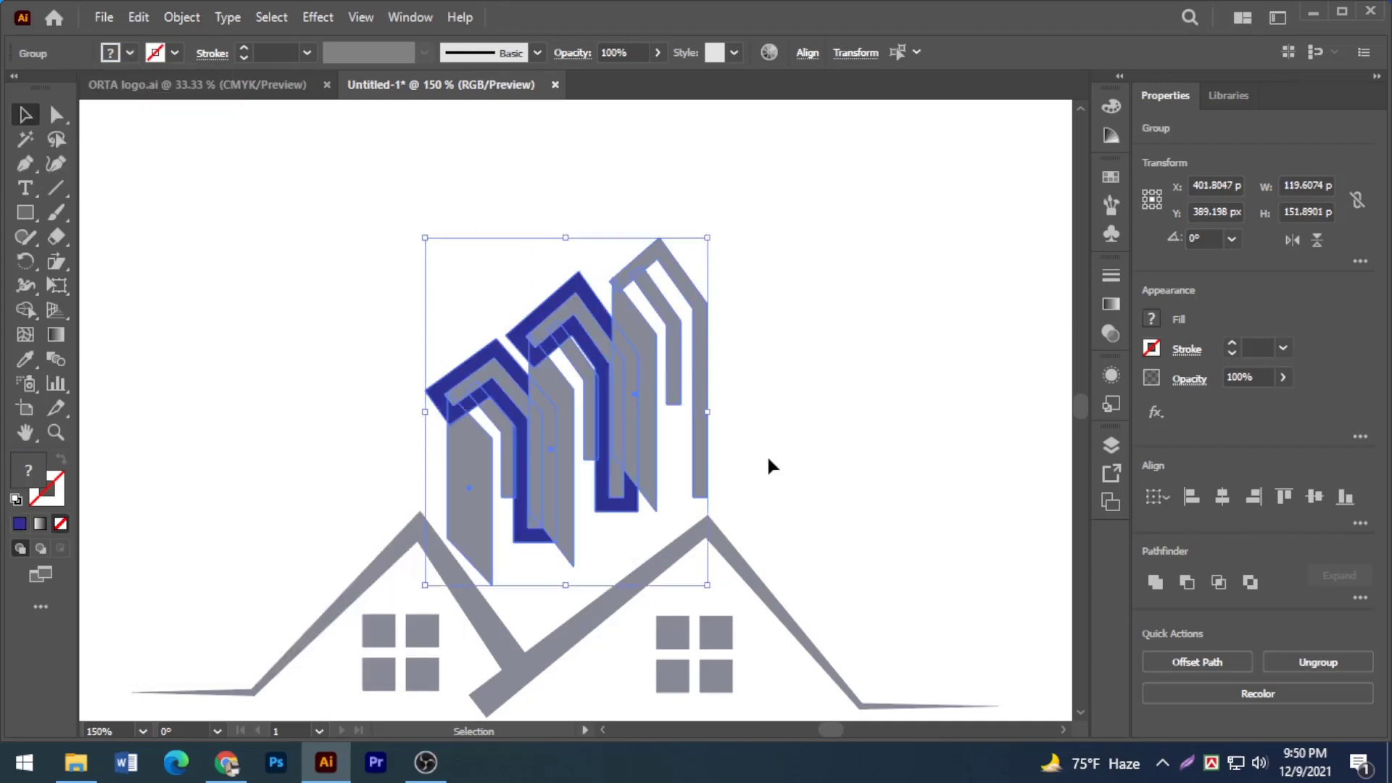
{"action": "left_click", "coordinate": [25, 309]}
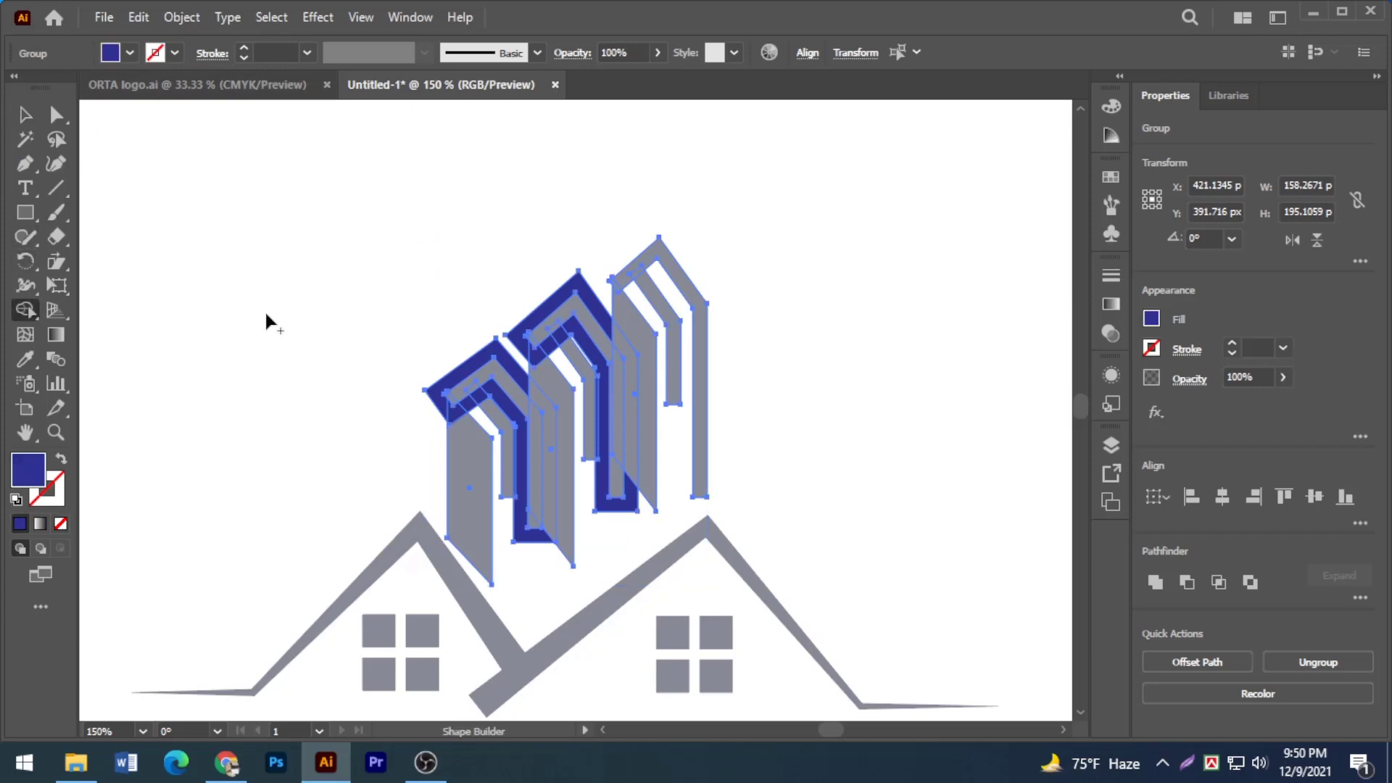
{"action": "key", "text": "ctrl+plus"}
{"action": "key", "text": "ctrl+plus"}
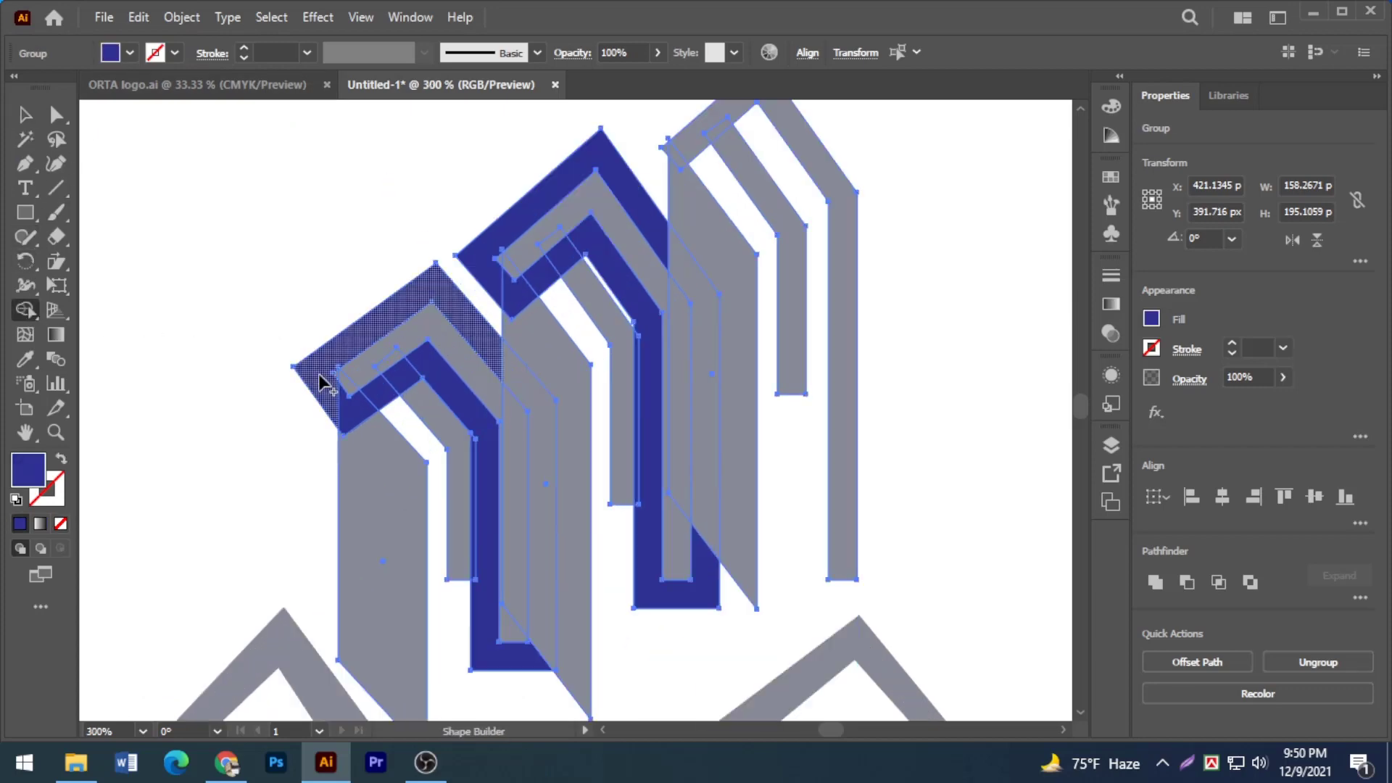
{"action": "left_click", "coordinate": [318, 373], "text": "alt"}
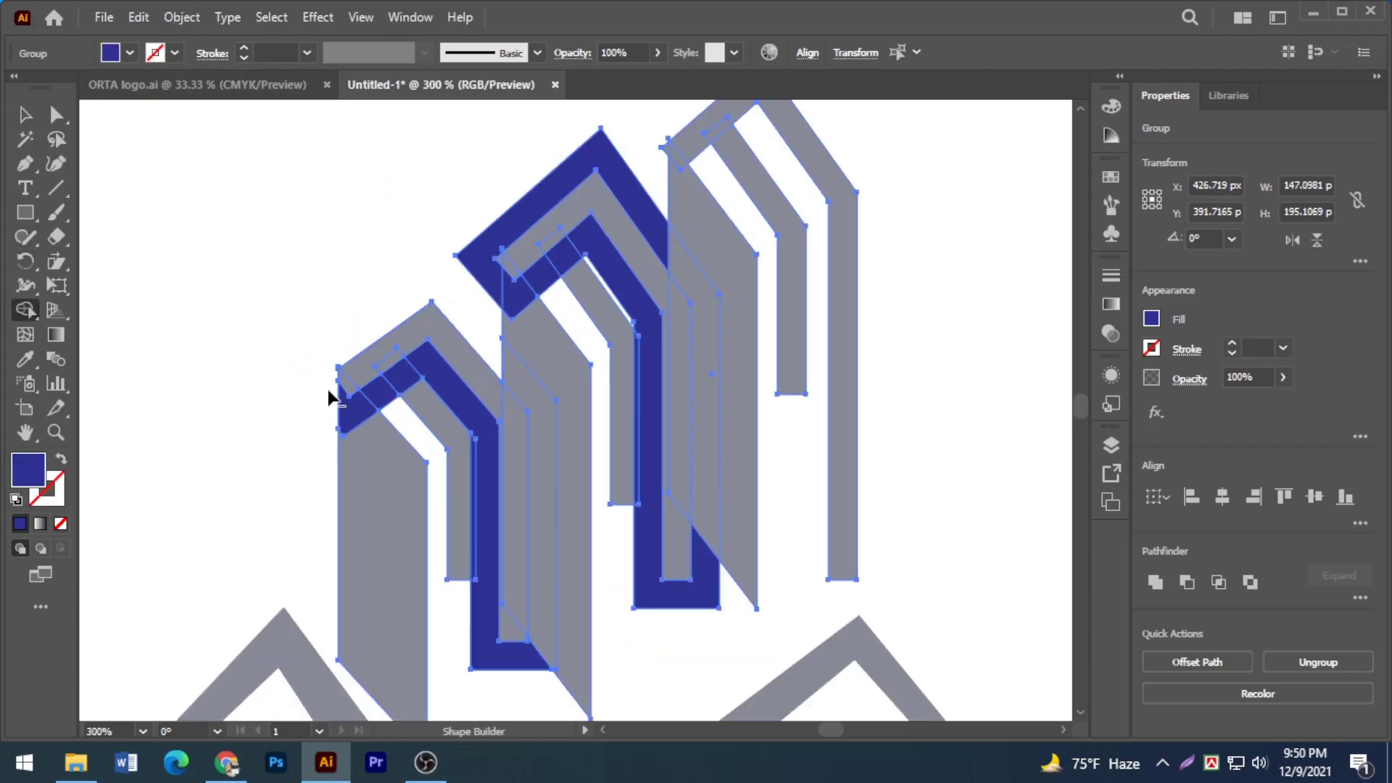
{"action": "left_click", "coordinate": [483, 256], "text": "alt"}
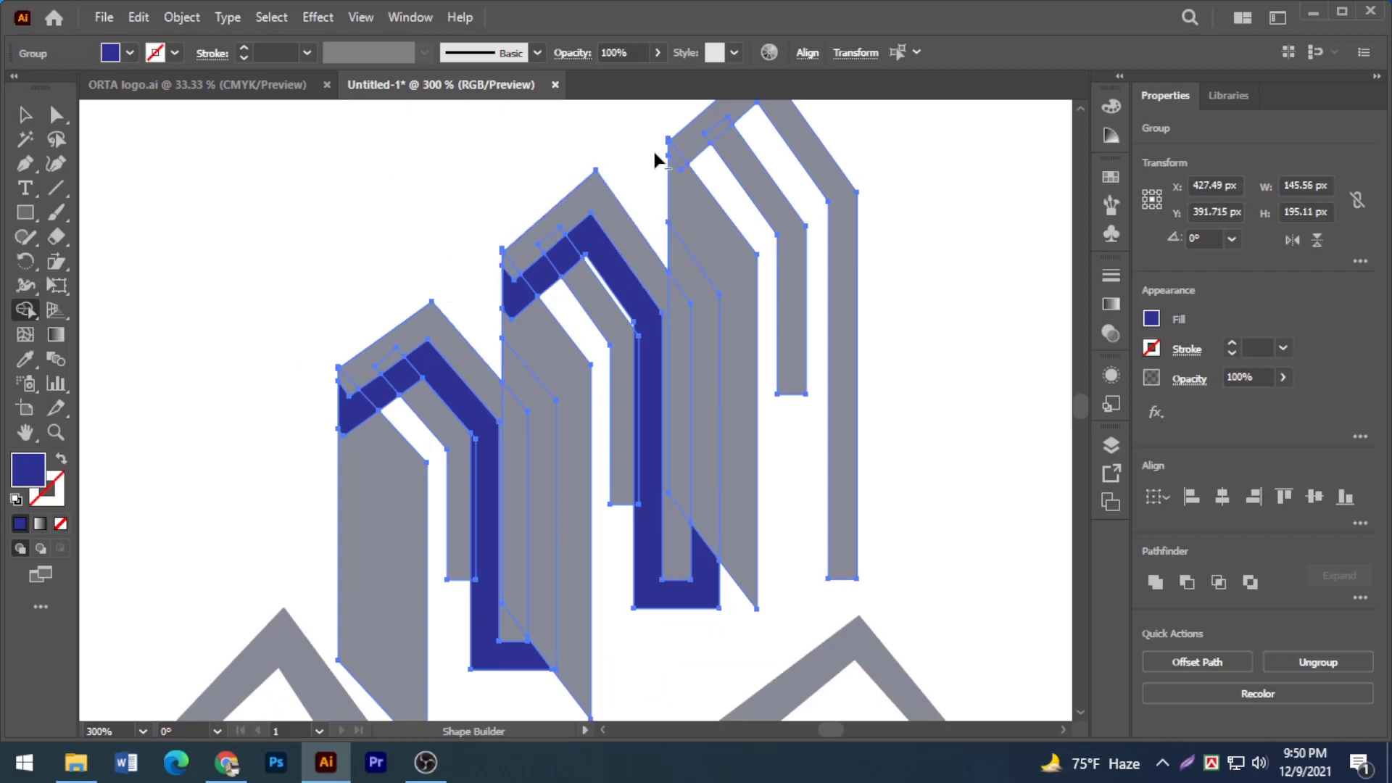
Step: Try to remove the tiny piece at the rightmost building's upper-left roof corner with Shape Builder, and undo it
{"action": "key", "text": "ctrl+="}
{"action": "key", "text": "ctrl+="}
{"action": "key", "text": "ctrl+="}
{"action": "left_click_drag", "start_coordinate": [617, 171], "coordinate": [668, 621]}
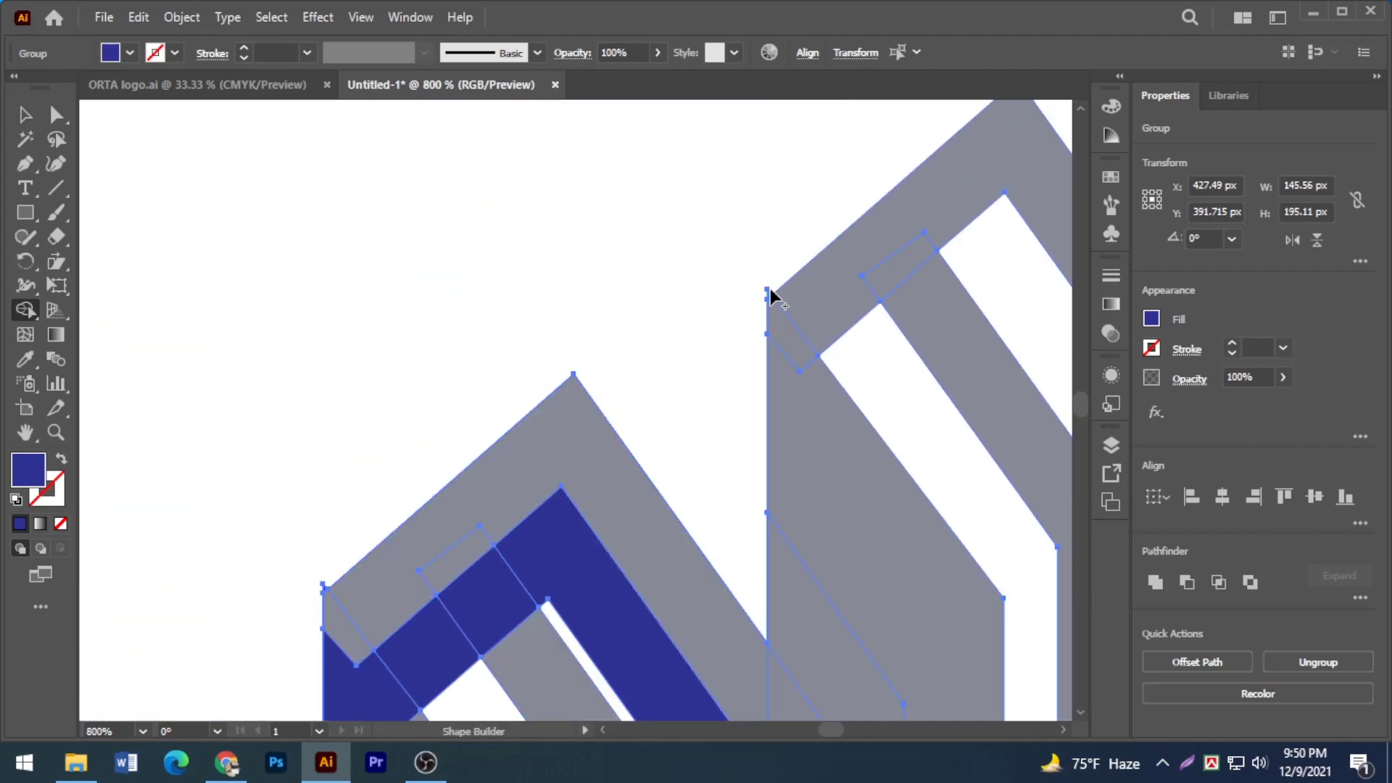
{"action": "left_click", "coordinate": [769, 301], "text": "alt"}
{"action": "key", "text": "ctrl+z"}
Step: Remove the offset areas between the left and middle buildings with Shape Builder to leave an even gap
{"action": "left_click_drag", "start_coordinate": [250, 615], "coordinate": [643, 217]}
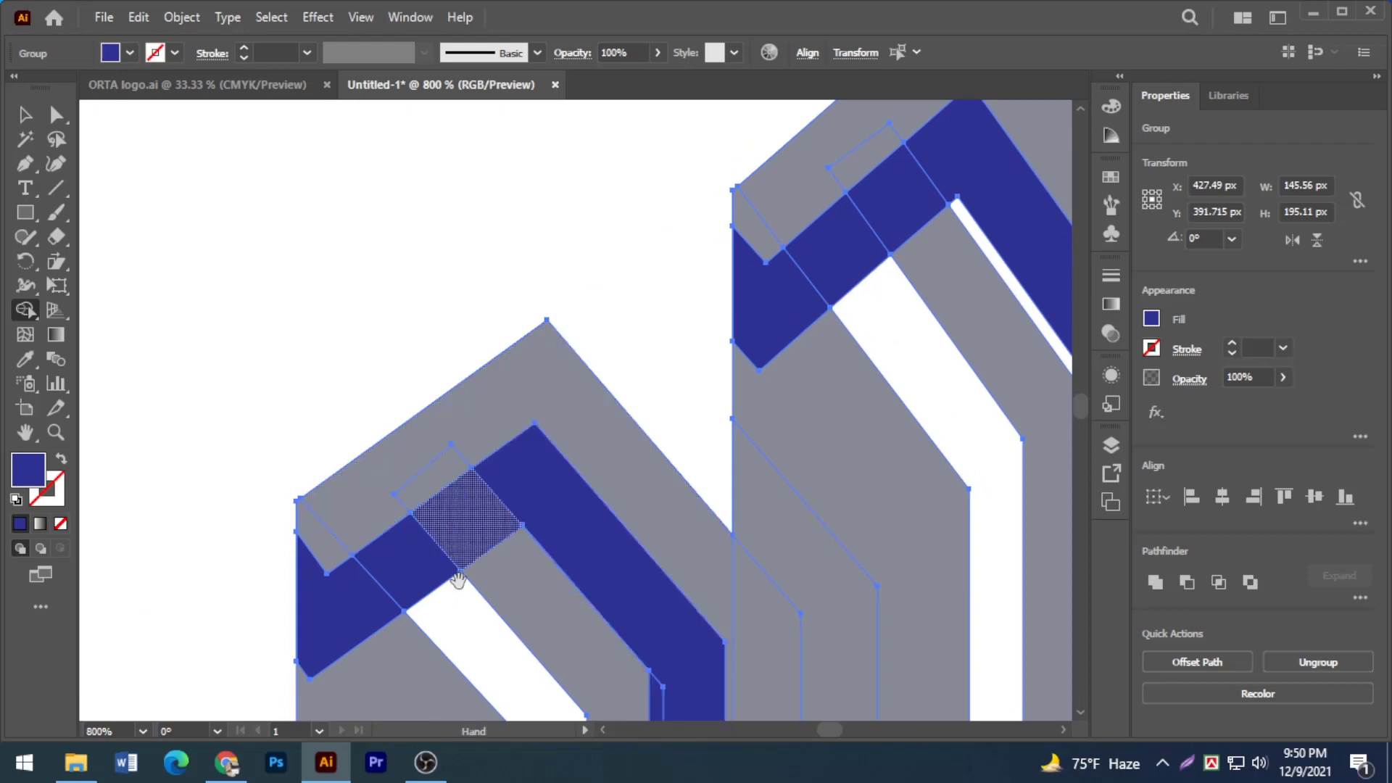
{"action": "left_click_drag", "start_coordinate": [458, 582], "coordinate": [389, 272]}
{"action": "key", "text": "ctrl+minus"}
{"action": "key", "text": "ctrl+minus"}
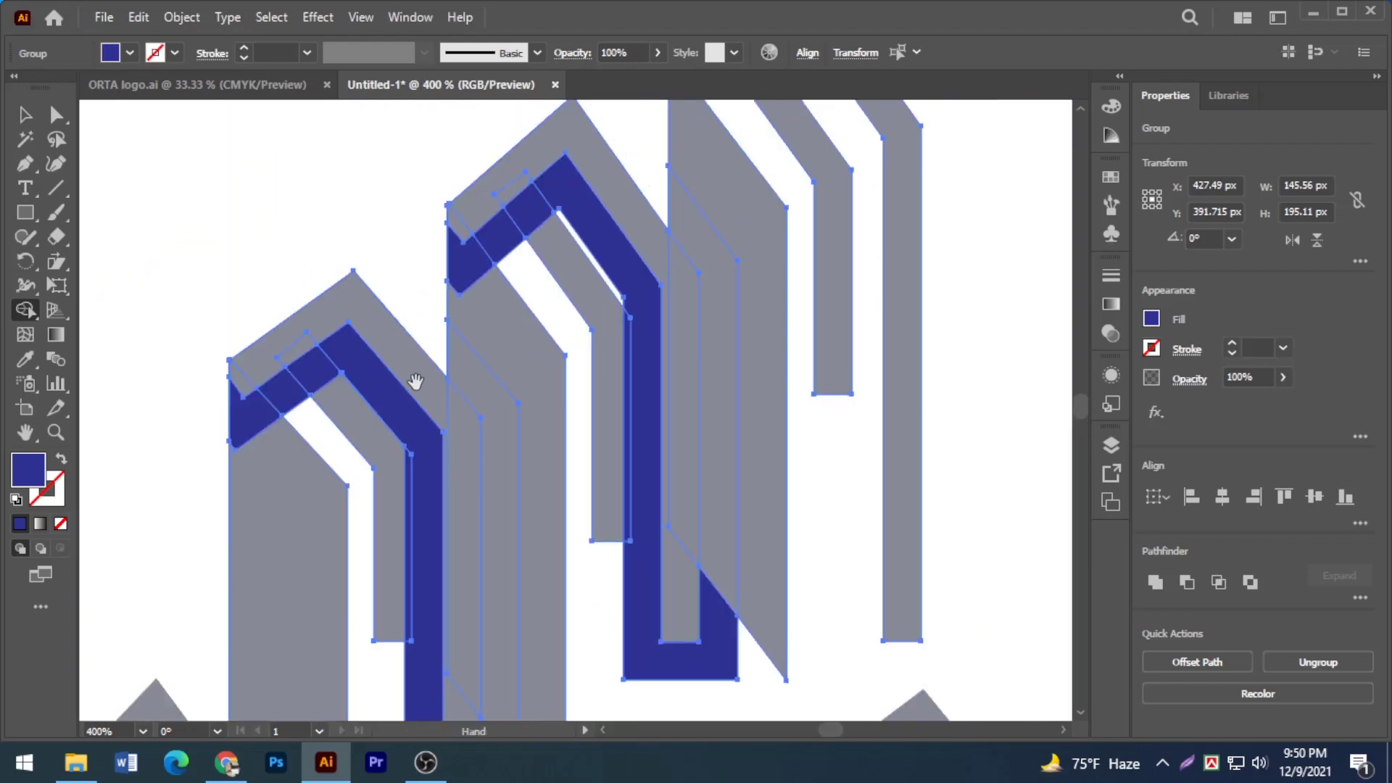
{"action": "left_click_drag", "start_coordinate": [416, 385], "coordinate": [424, 266]}
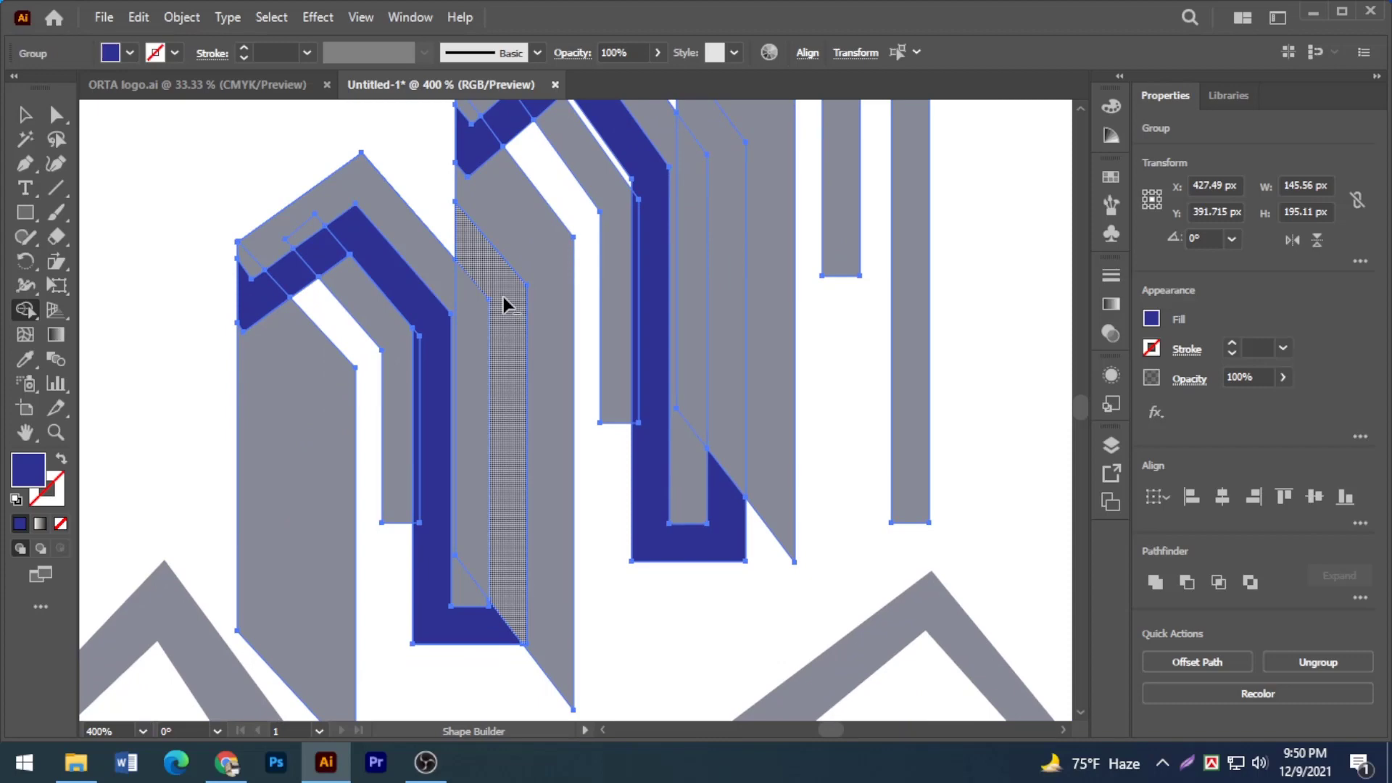
{"action": "left_click", "coordinate": [507, 320], "text": "alt"}
{"action": "left_click", "coordinate": [513, 621], "text": "alt"}
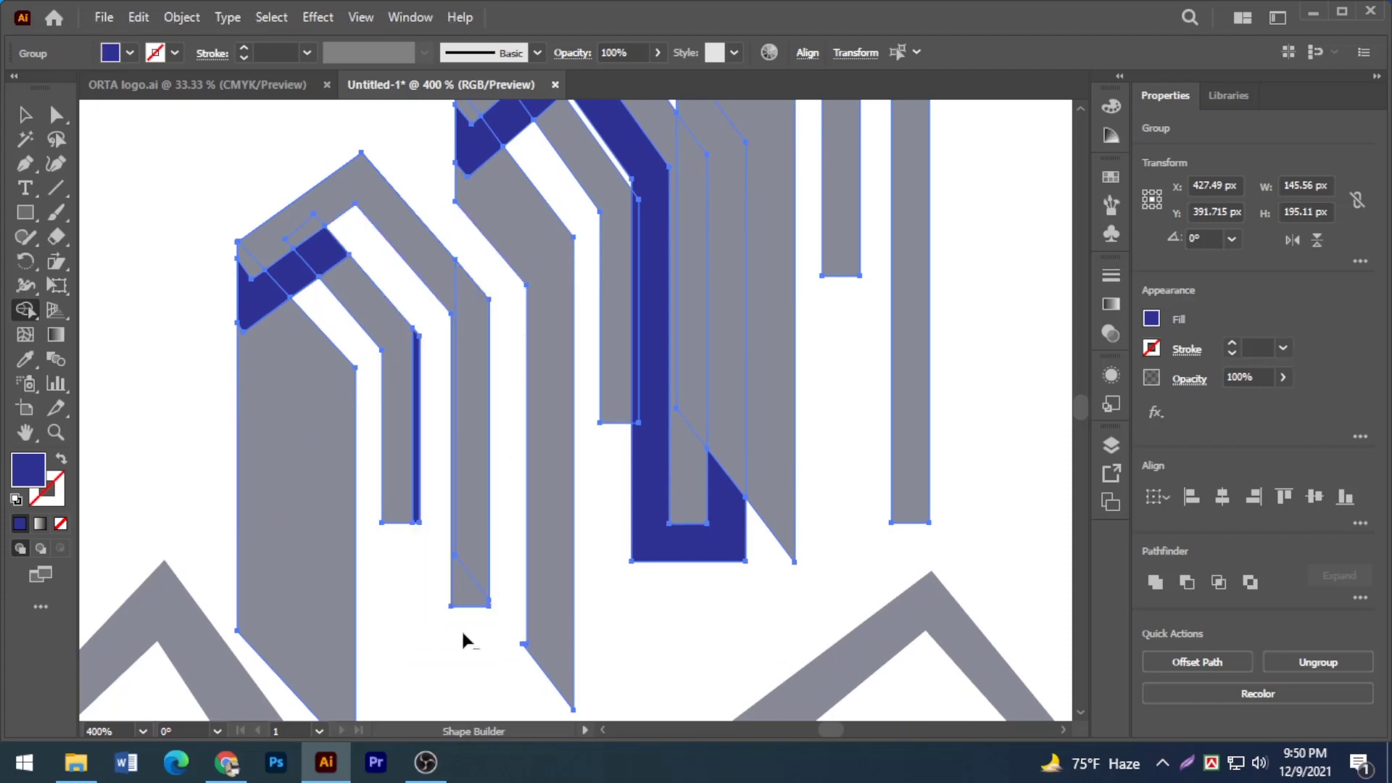
Step: Merge the left building's wall, roof and line pieces into a single dark blue shape with Shape Builder
{"action": "mouse_move", "coordinate": [419, 374]}
{"action": "left_mouse_down"}
{"action": "mouse_move", "coordinate": [407, 379]}
{"action": "mouse_move", "coordinate": [328, 255]}
{"action": "mouse_move", "coordinate": [330, 279]}
{"action": "mouse_move", "coordinate": [290, 259]}
{"action": "mouse_move", "coordinate": [253, 306]}
{"action": "left_mouse_up"}
{"action": "left_click_drag", "start_coordinate": [253, 309], "coordinate": [262, 366]}
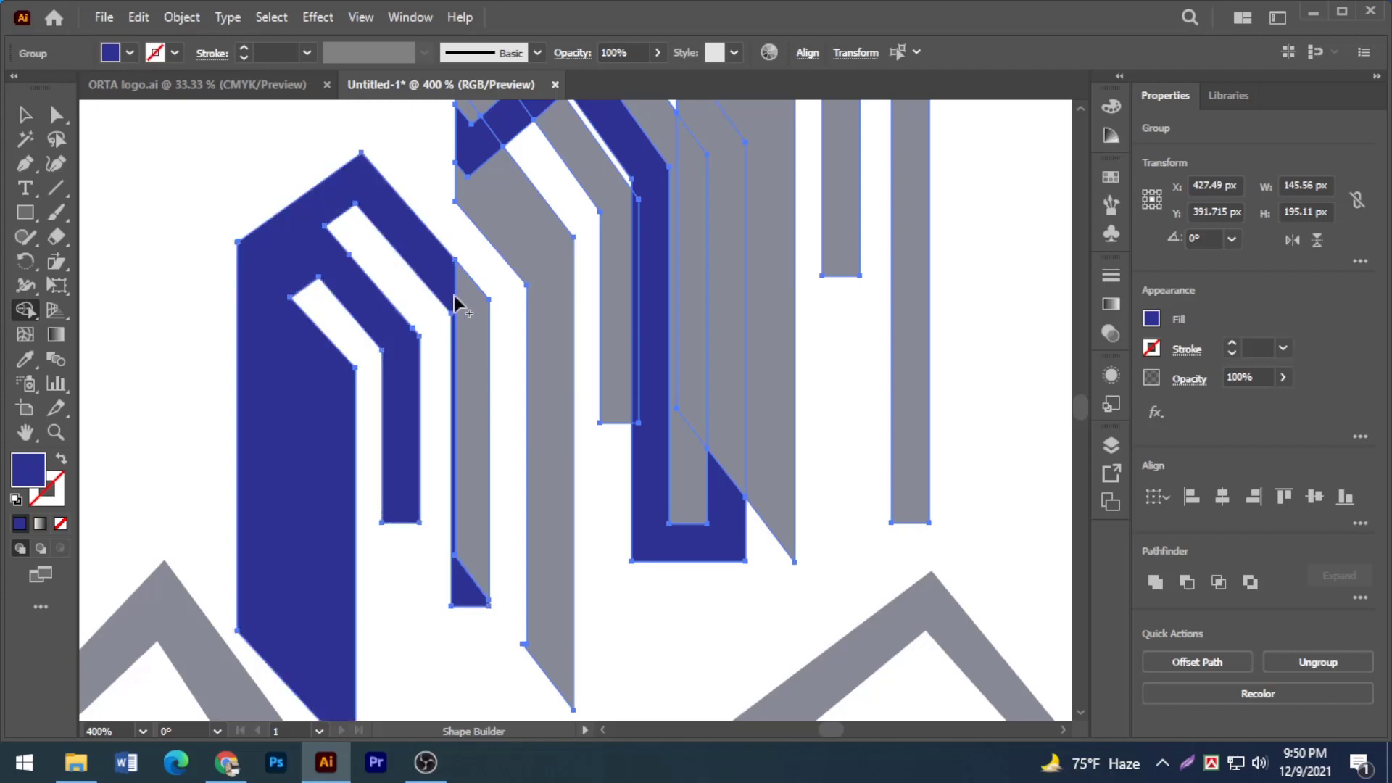
{"action": "left_click_drag", "start_coordinate": [454, 295], "coordinate": [467, 364]}
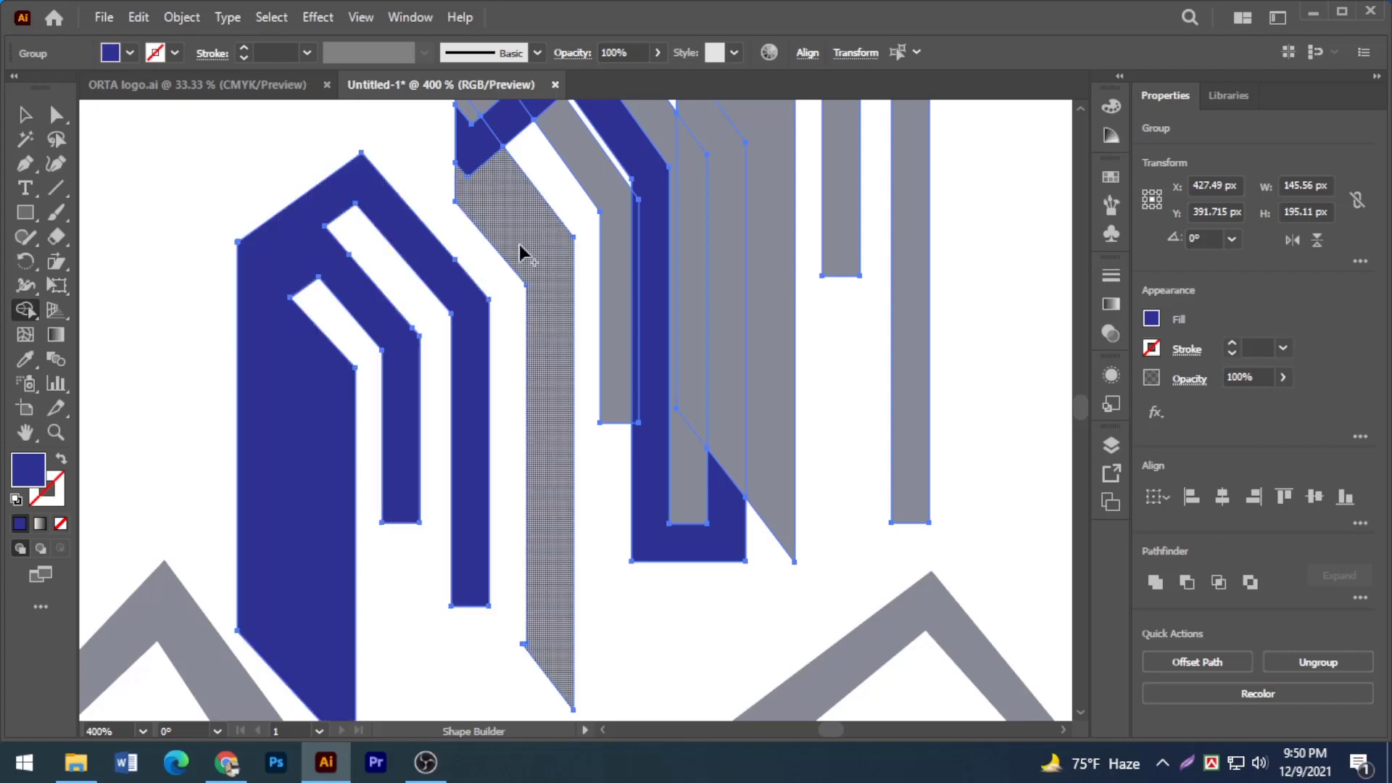
Step: Merge the middle building's wall and roof pieces into one dark blue shape
{"action": "left_click", "coordinate": [502, 183]}
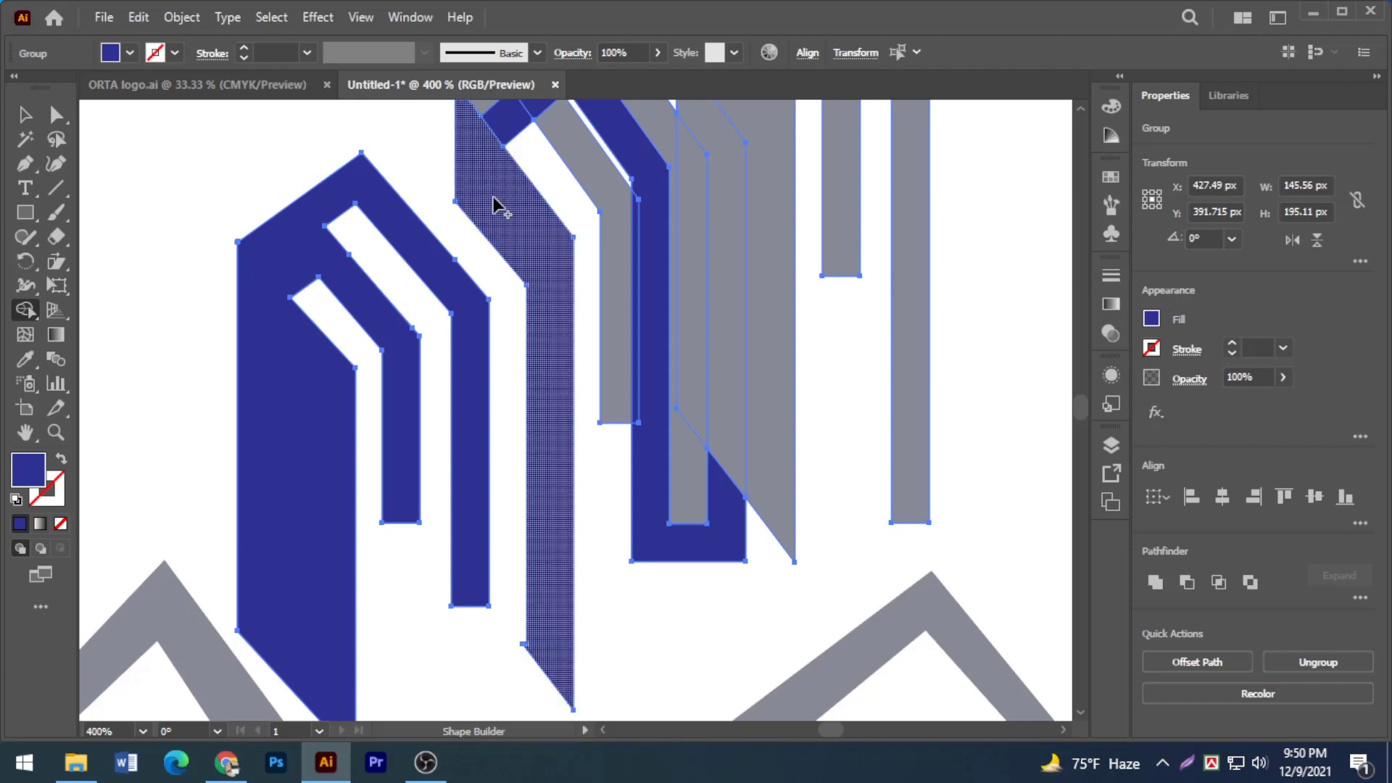
{"action": "left_click_drag", "start_coordinate": [491, 202], "coordinate": [393, 203]}
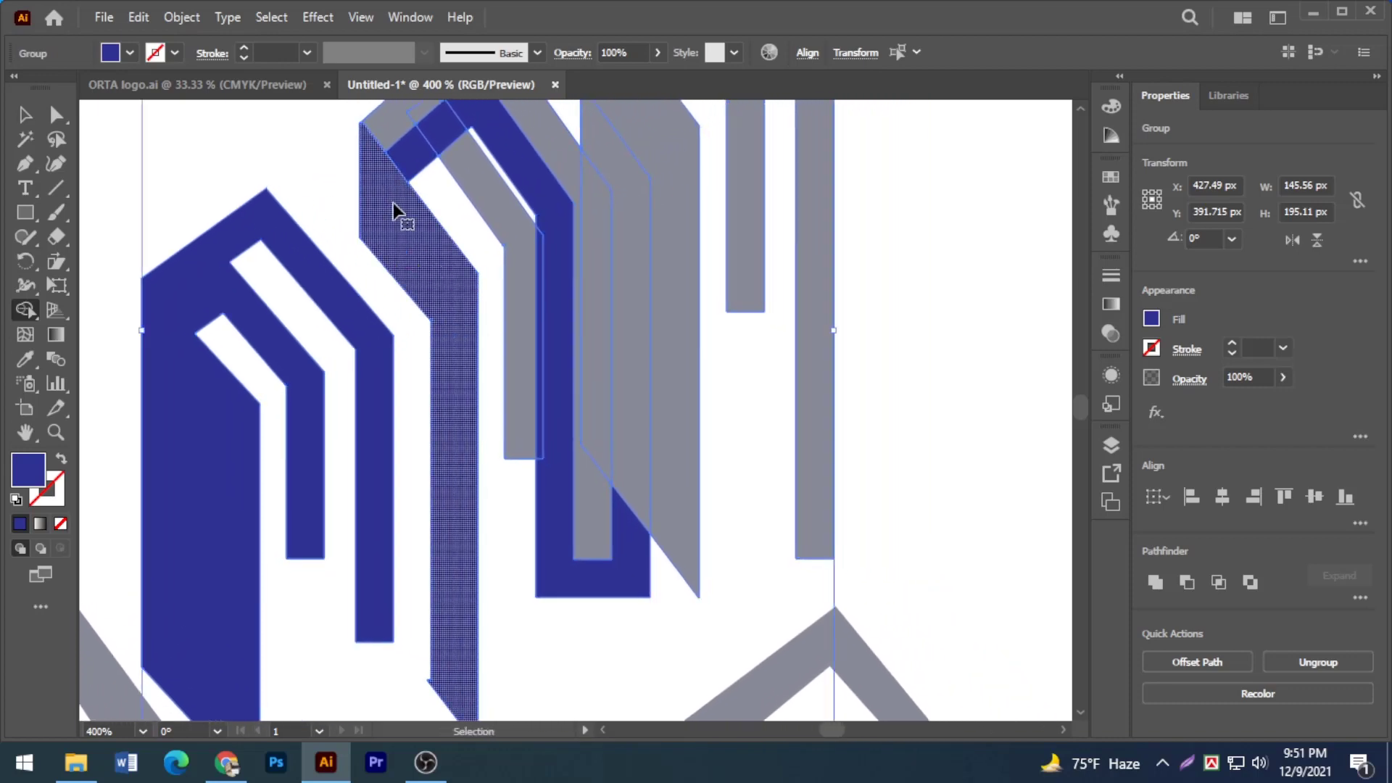
{"action": "key", "text": "ctrl+minus"}
{"action": "mouse_move", "coordinate": [492, 268]}
{"action": "left_mouse_down"}
{"action": "mouse_move", "coordinate": [512, 273]}
{"action": "mouse_move", "coordinate": [529, 242]}
{"action": "left_mouse_up"}
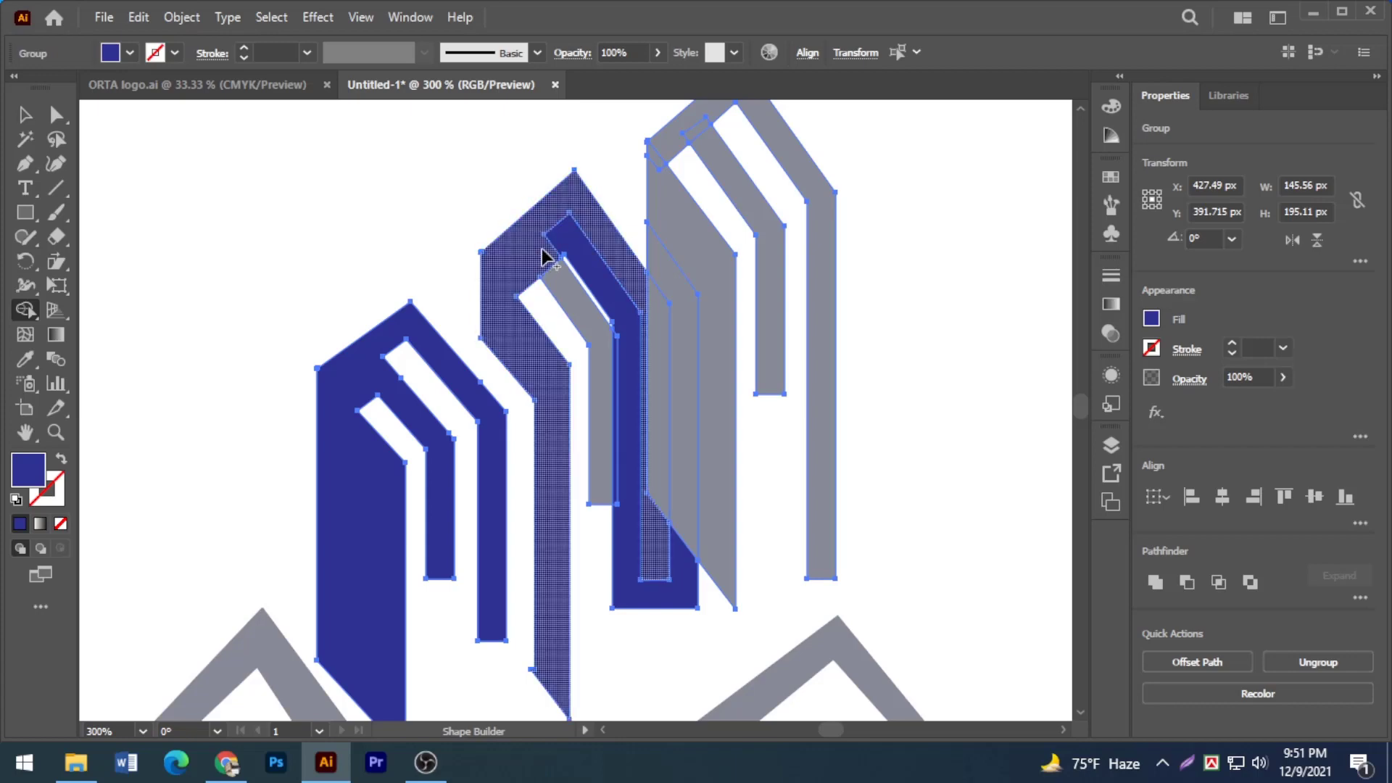
{"action": "left_click_drag", "start_coordinate": [542, 249], "coordinate": [544, 247]}
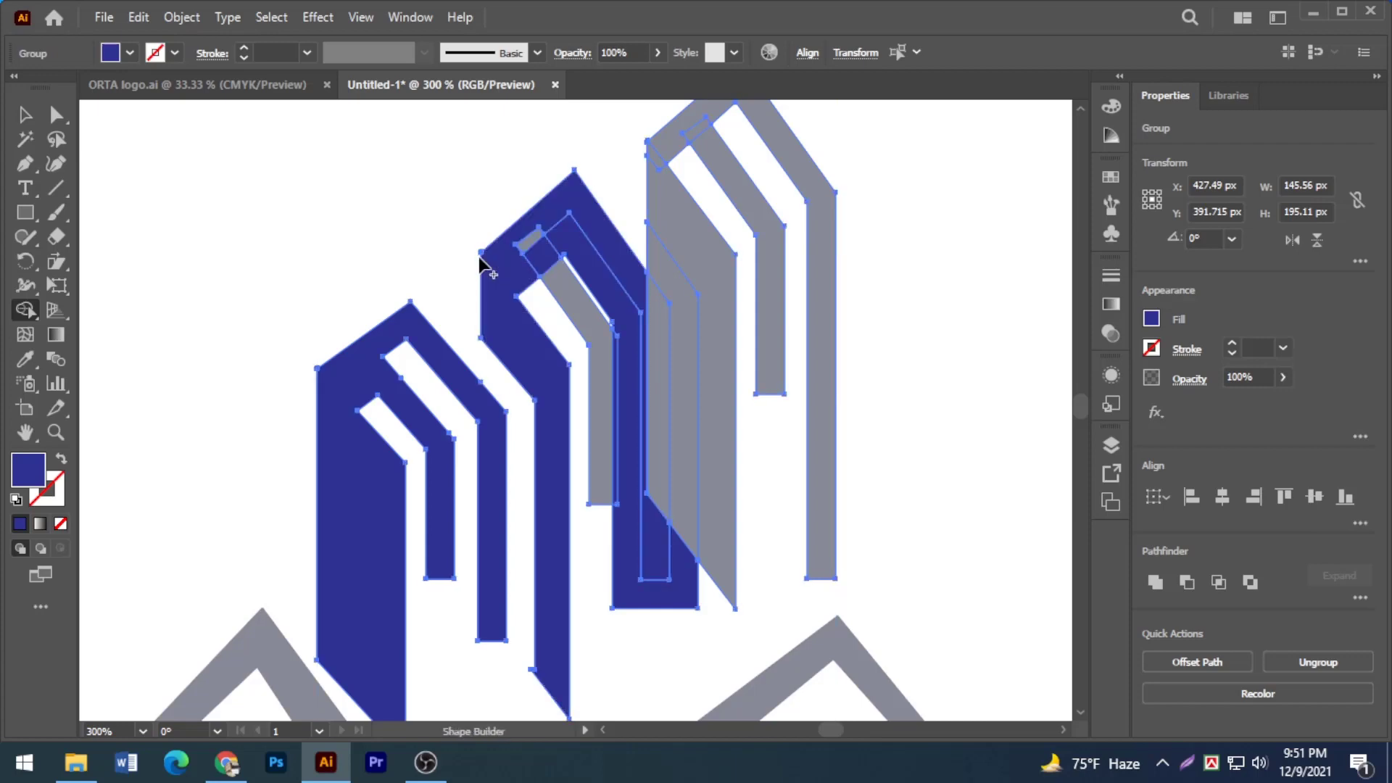
Step: Remove the offset areas between the middle and right buildings, and merge the middle building's remaining line pieces into its shape
{"action": "left_click", "coordinate": [684, 306], "text": "alt"}
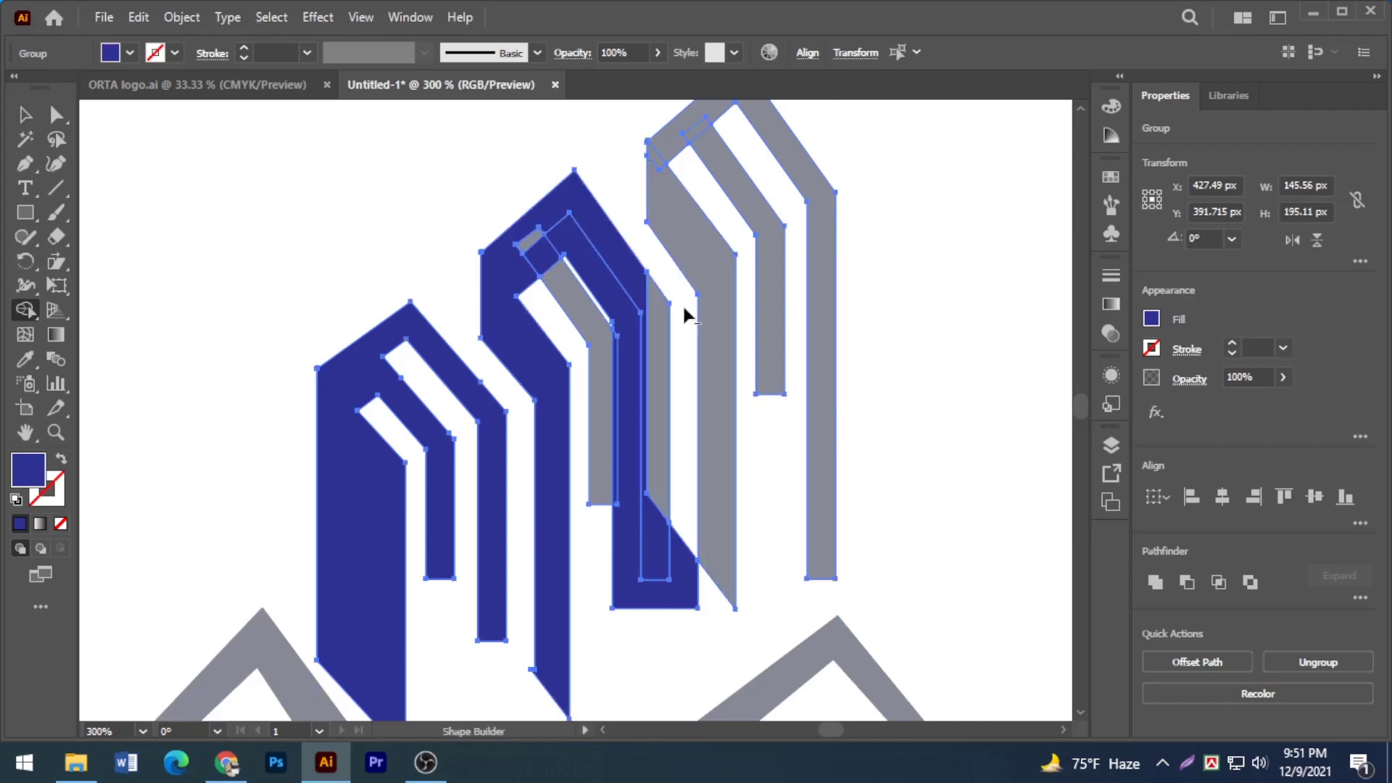
{"action": "left_click", "coordinate": [693, 580], "text": "alt"}
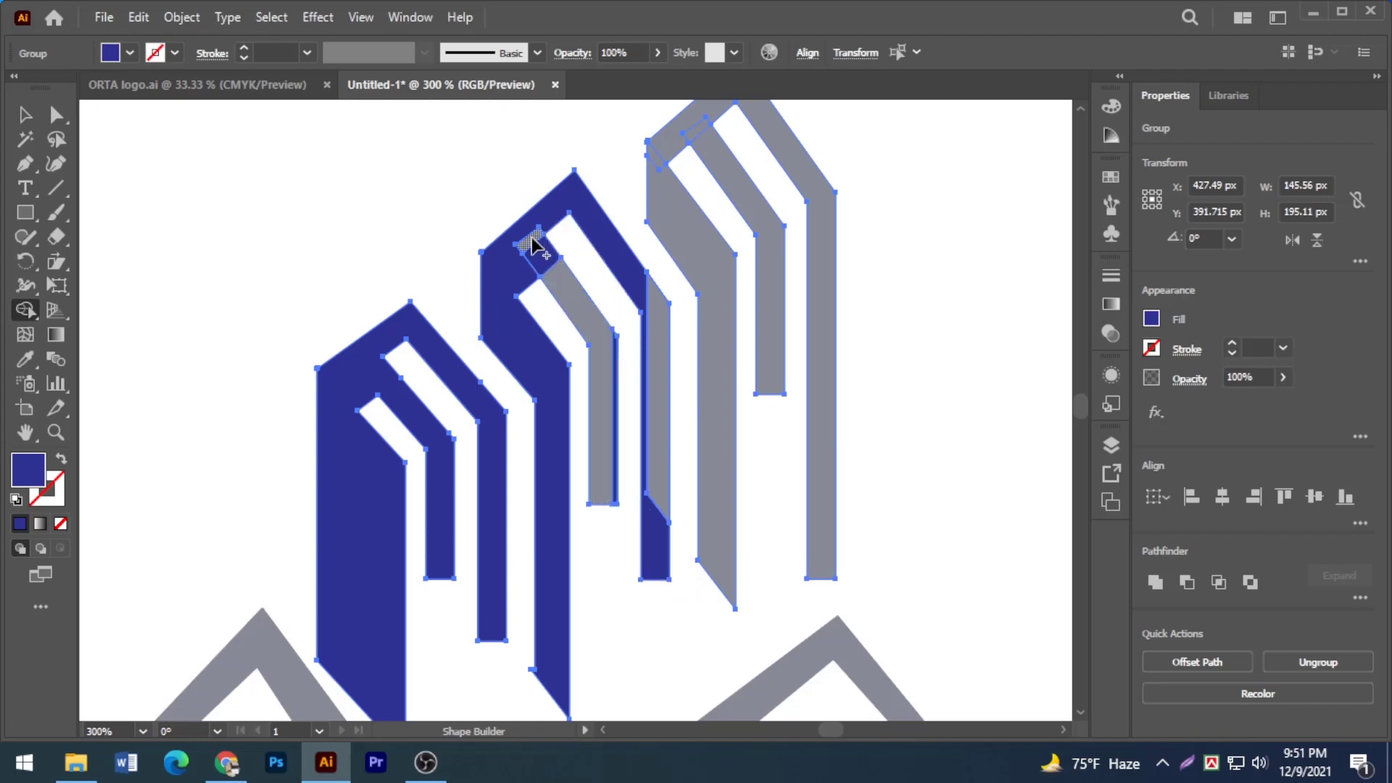
{"action": "left_click_drag", "start_coordinate": [532, 243], "coordinate": [616, 364]}
{"action": "left_click", "coordinate": [564, 286]}
{"action": "left_click_drag", "start_coordinate": [642, 293], "coordinate": [670, 415]}
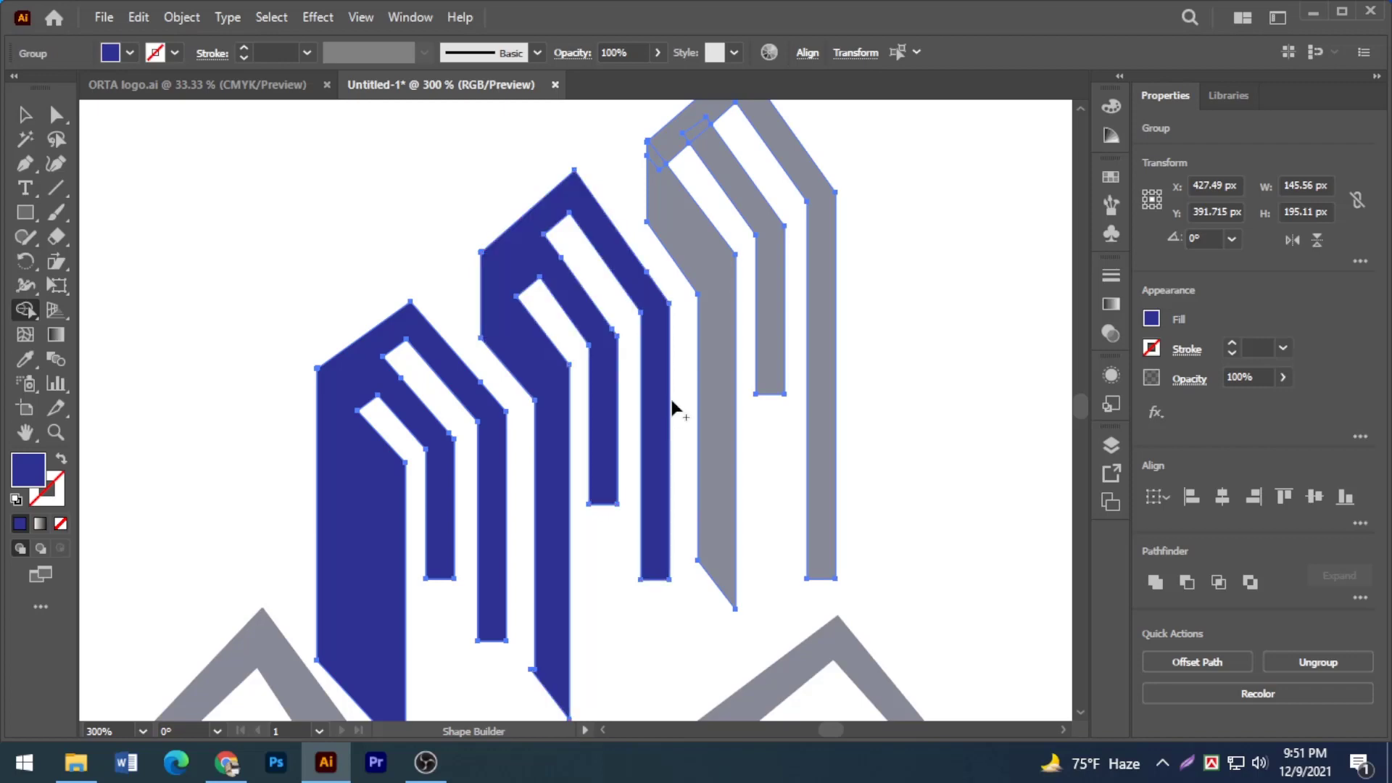
Step: Merge all pieces of the rightmost building into one dark blue shape and deselect the buildings
{"action": "mouse_move", "coordinate": [671, 398]}
{"action": "left_mouse_down"}
{"action": "mouse_move", "coordinate": [659, 149]}
{"action": "mouse_move", "coordinate": [684, 143]}
{"action": "mouse_move", "coordinate": [820, 211]}
{"action": "left_mouse_up"}
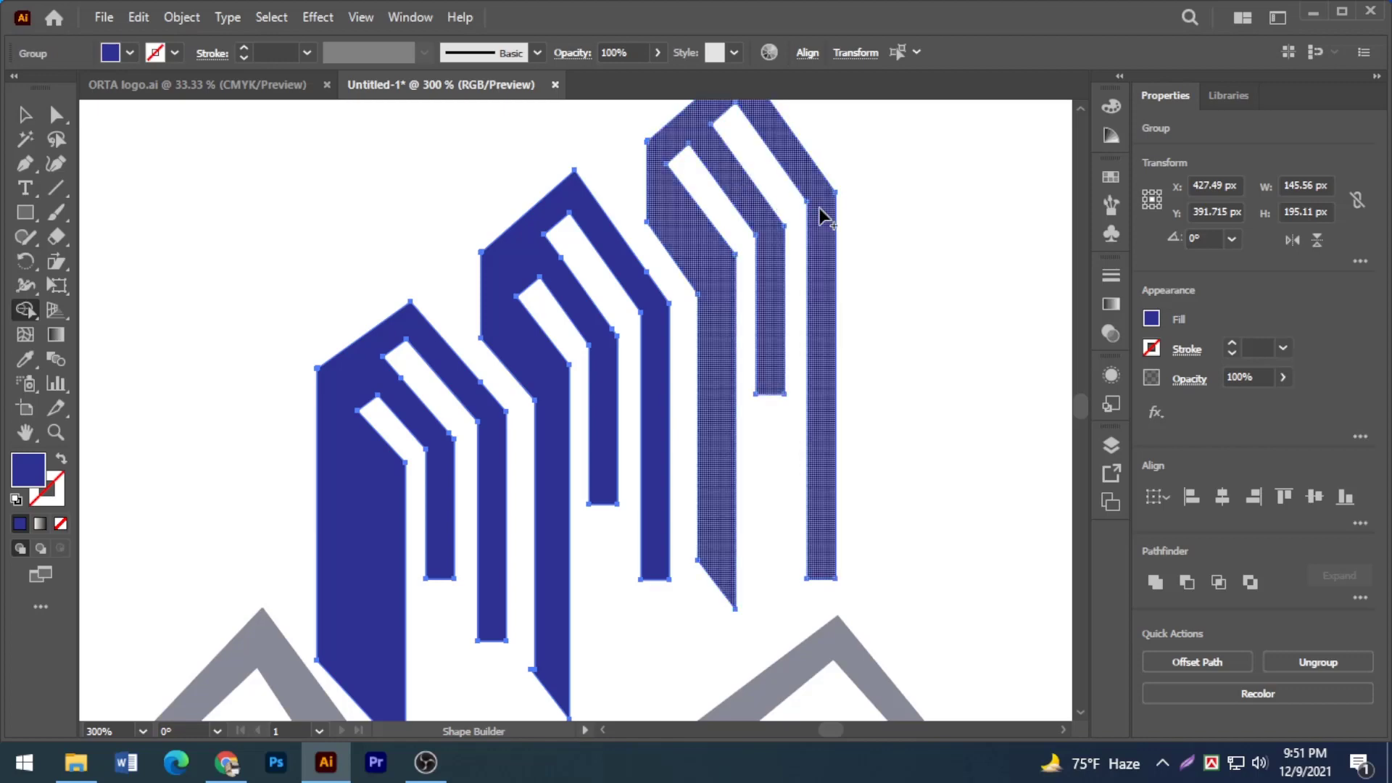
{"action": "scroll", "coordinate": [812, 245], "scroll_direction": "up", "scroll_amount": 1}
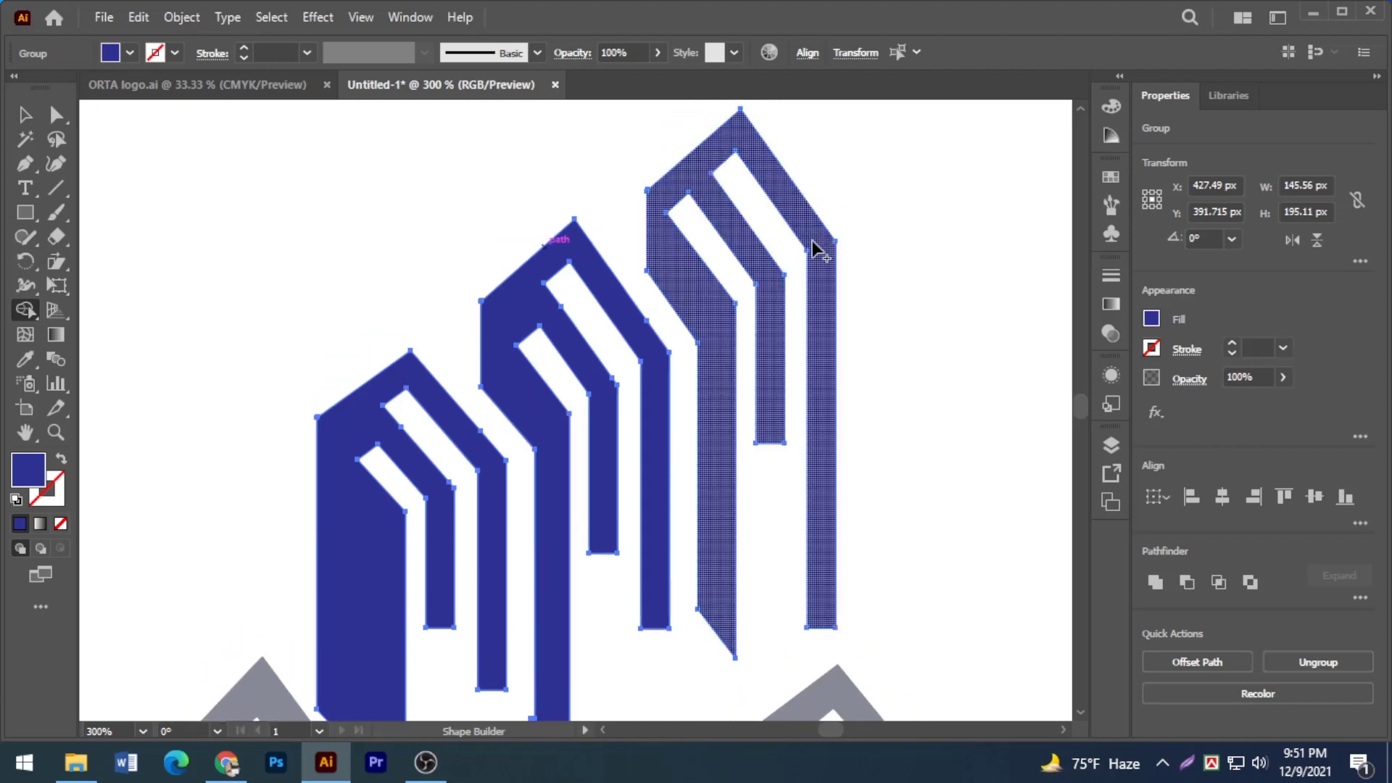
{"action": "scroll", "coordinate": [816, 247], "scroll_direction": "down", "scroll_amount": 1}
{"action": "left_click", "coordinate": [23, 115]}
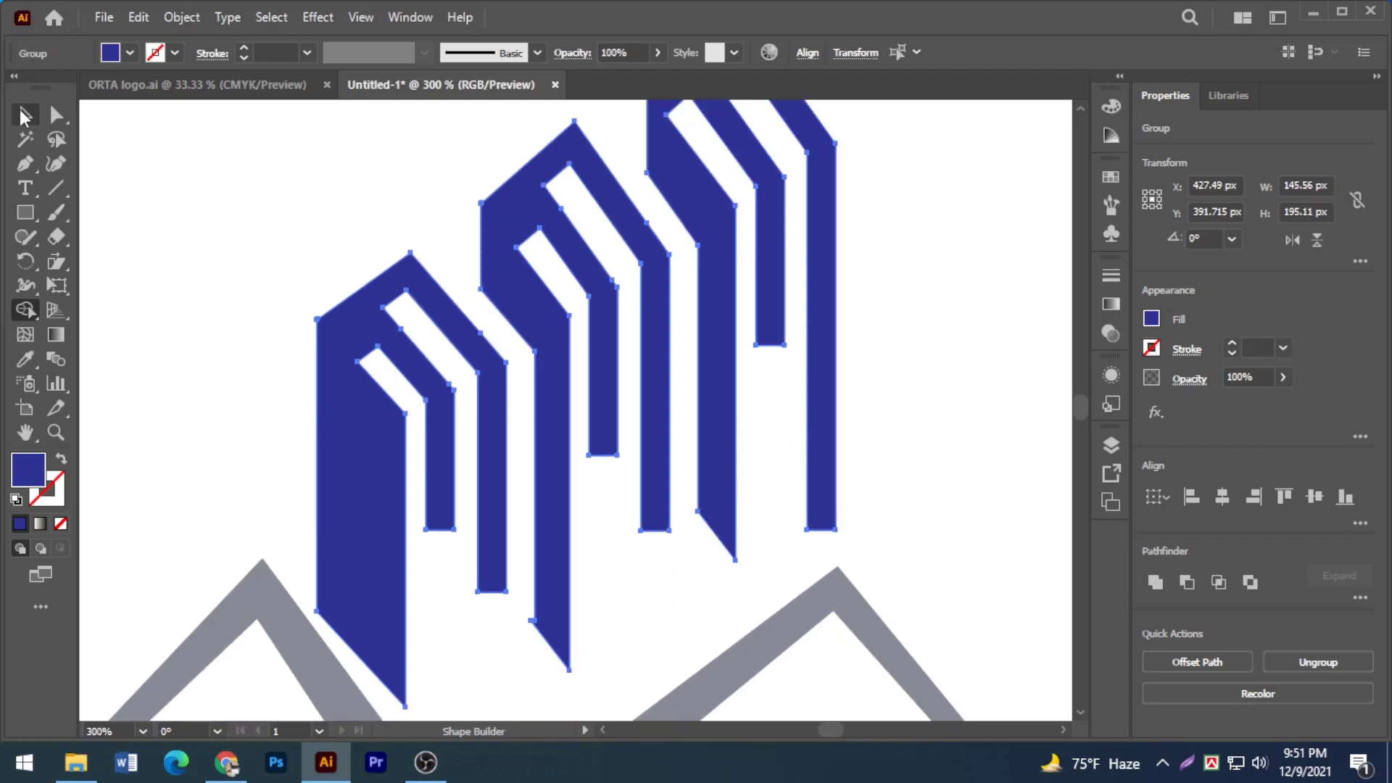
{"action": "left_click", "coordinate": [190, 172]}
Step: Draw a circle about 345 px in diameter over the logo and swap its fill to a dark blue 1 pt outline
{"action": "scroll", "coordinate": [274, 243], "scroll_direction": "up", "scroll_amount": 1}
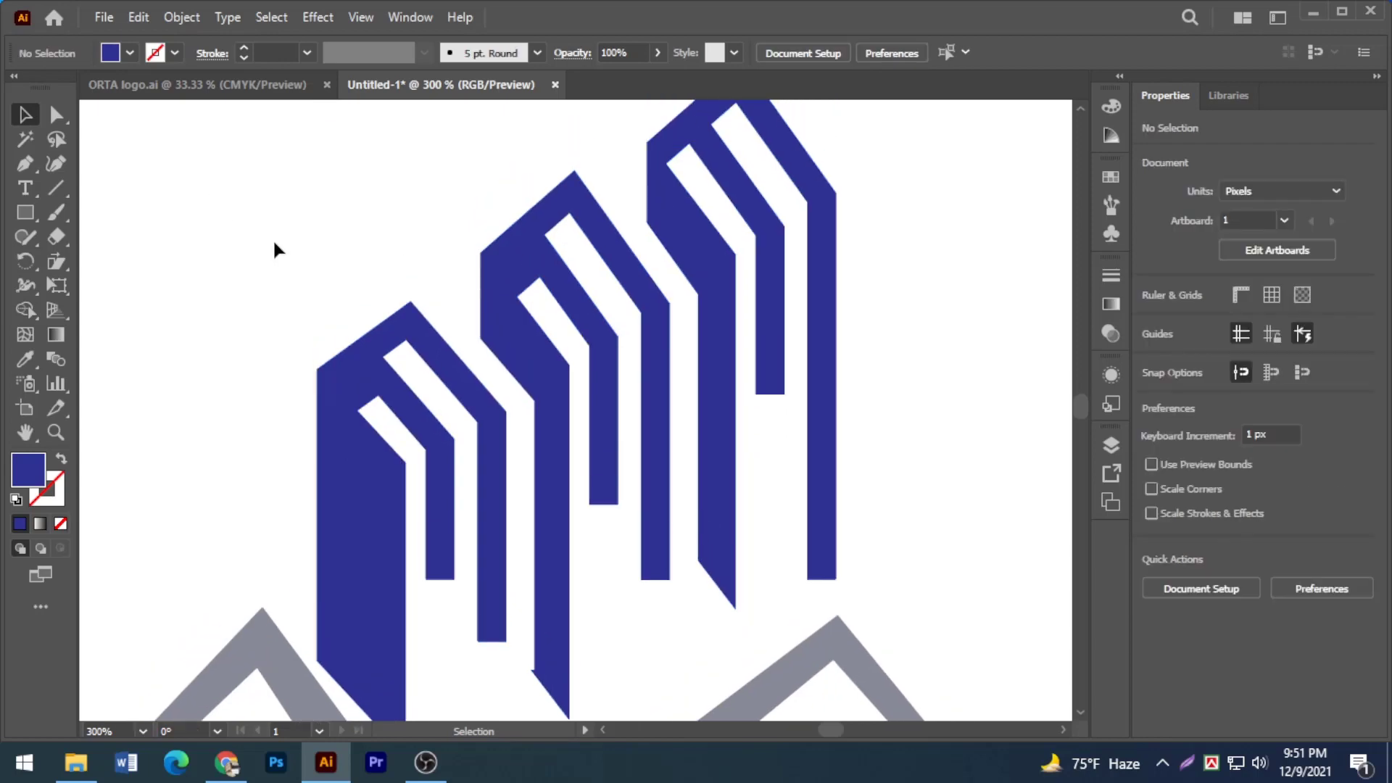
{"action": "key", "text": "ctrl+minus"}
{"action": "key", "text": "ctrl+minus"}
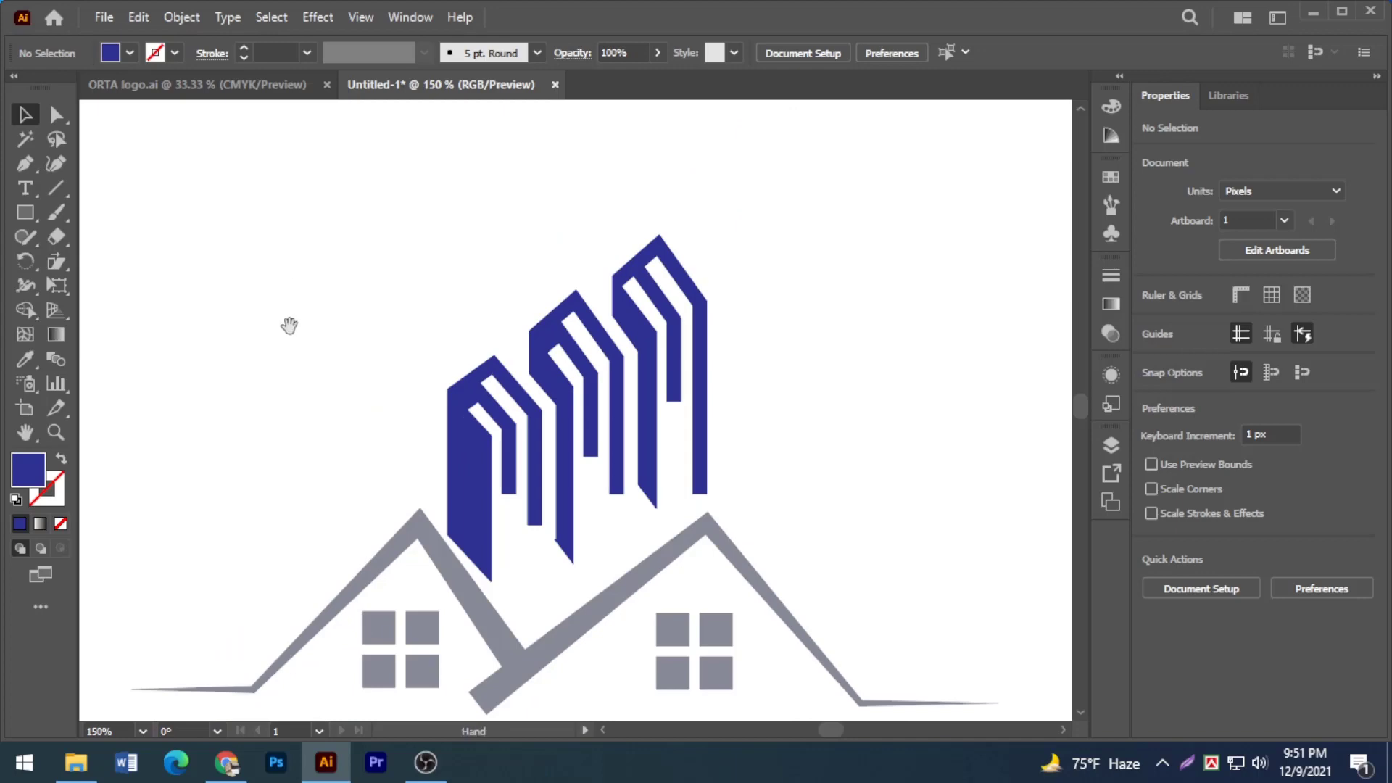
{"action": "key", "text": "ctrl+minus"}
{"action": "key", "text": "ctrl+minus"}
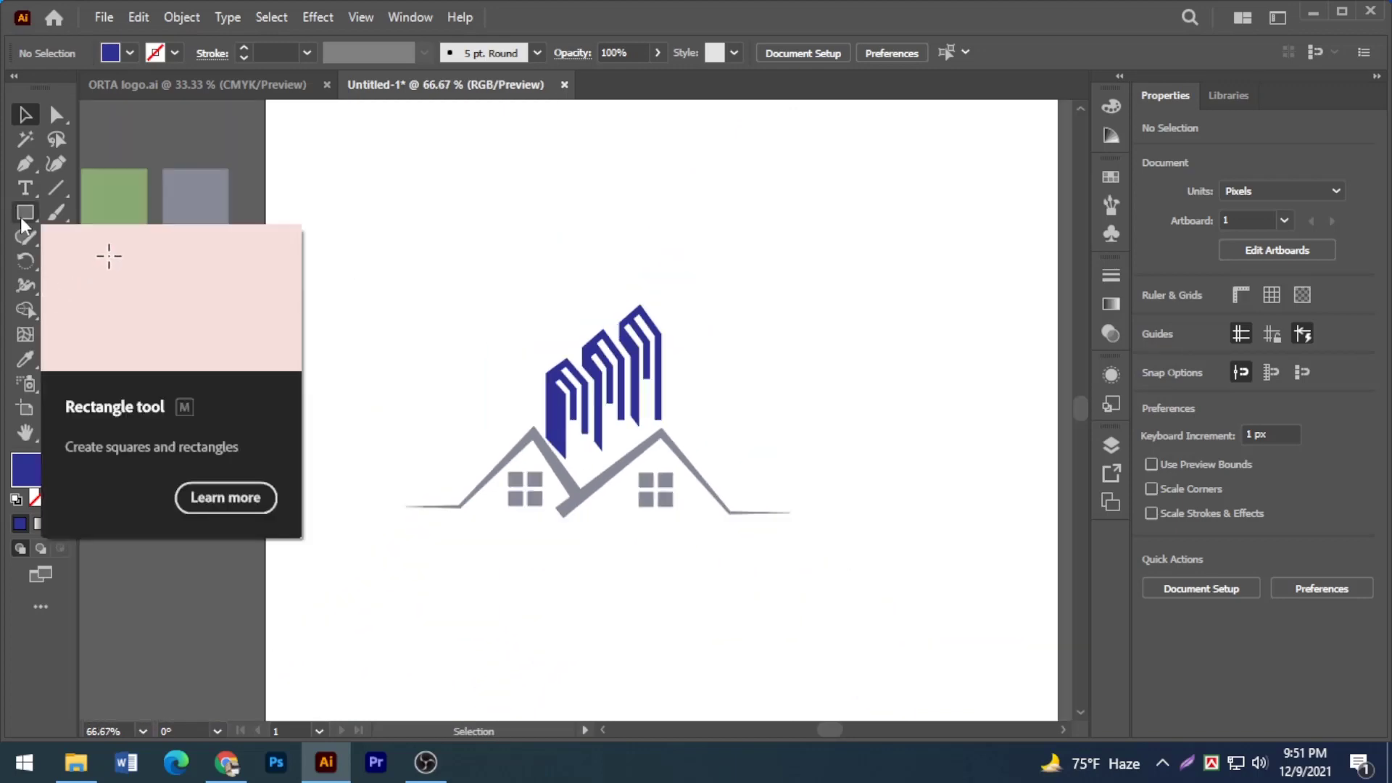
{"action": "left_click_drag", "start_coordinate": [20, 216], "coordinate": [68, 258]}
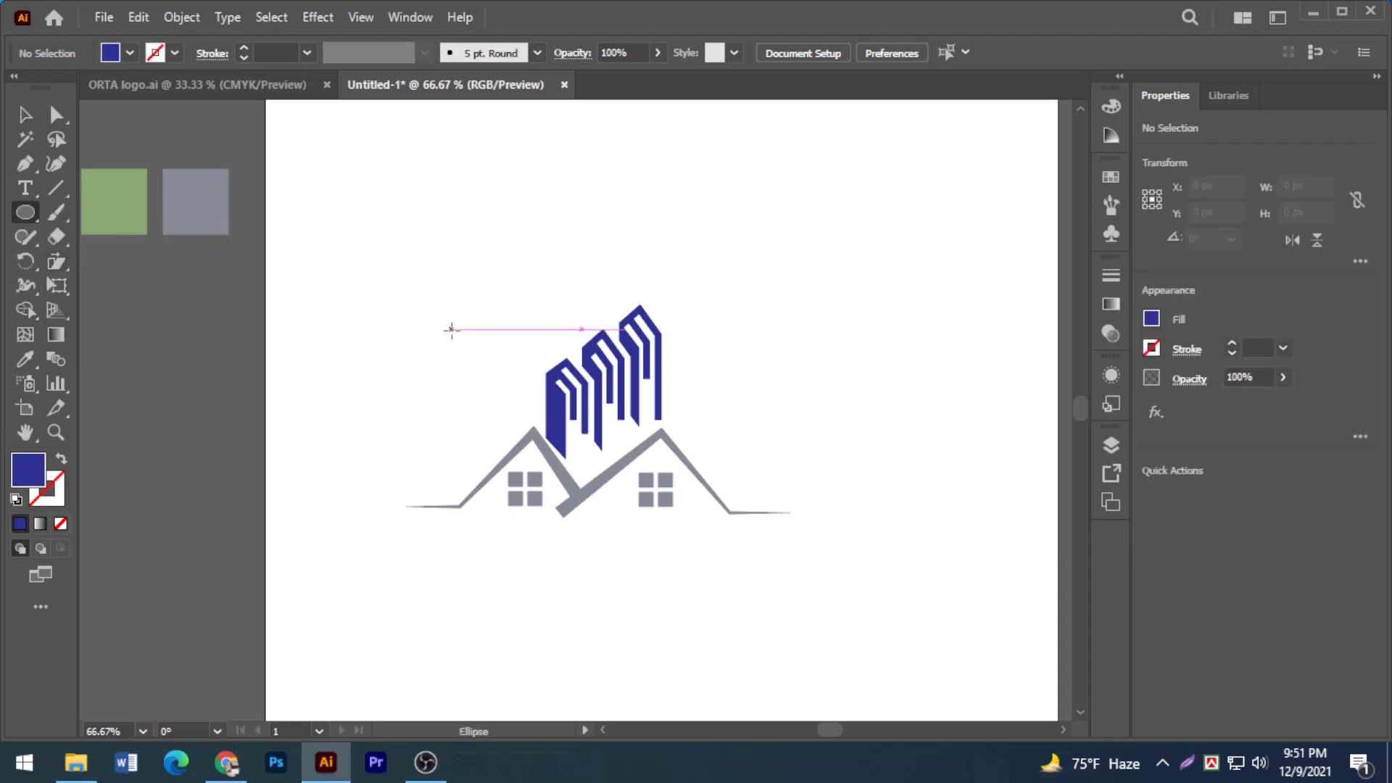
{"action": "left_click_drag", "start_coordinate": [451, 330], "coordinate": [725, 564]}
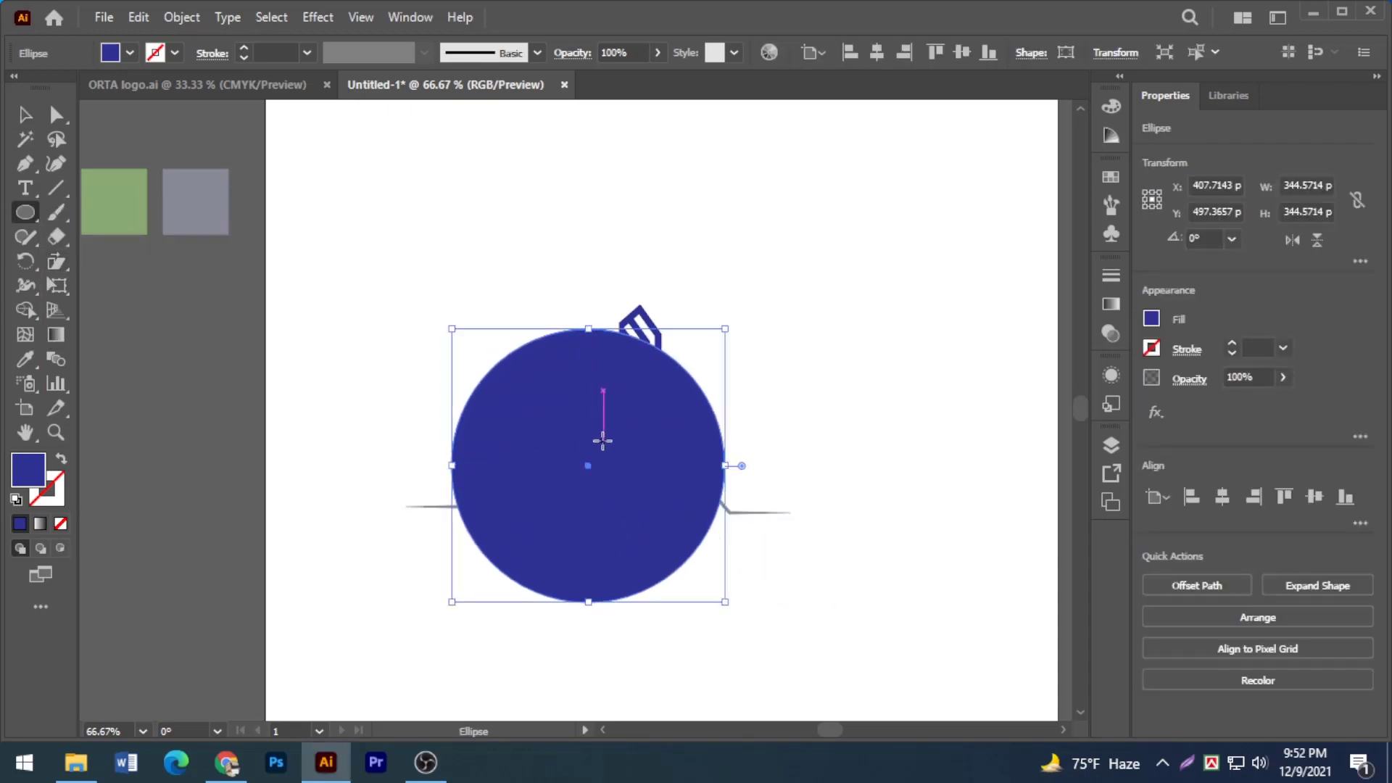
{"action": "left_click_drag", "start_coordinate": [588, 470], "coordinate": [603, 471]}
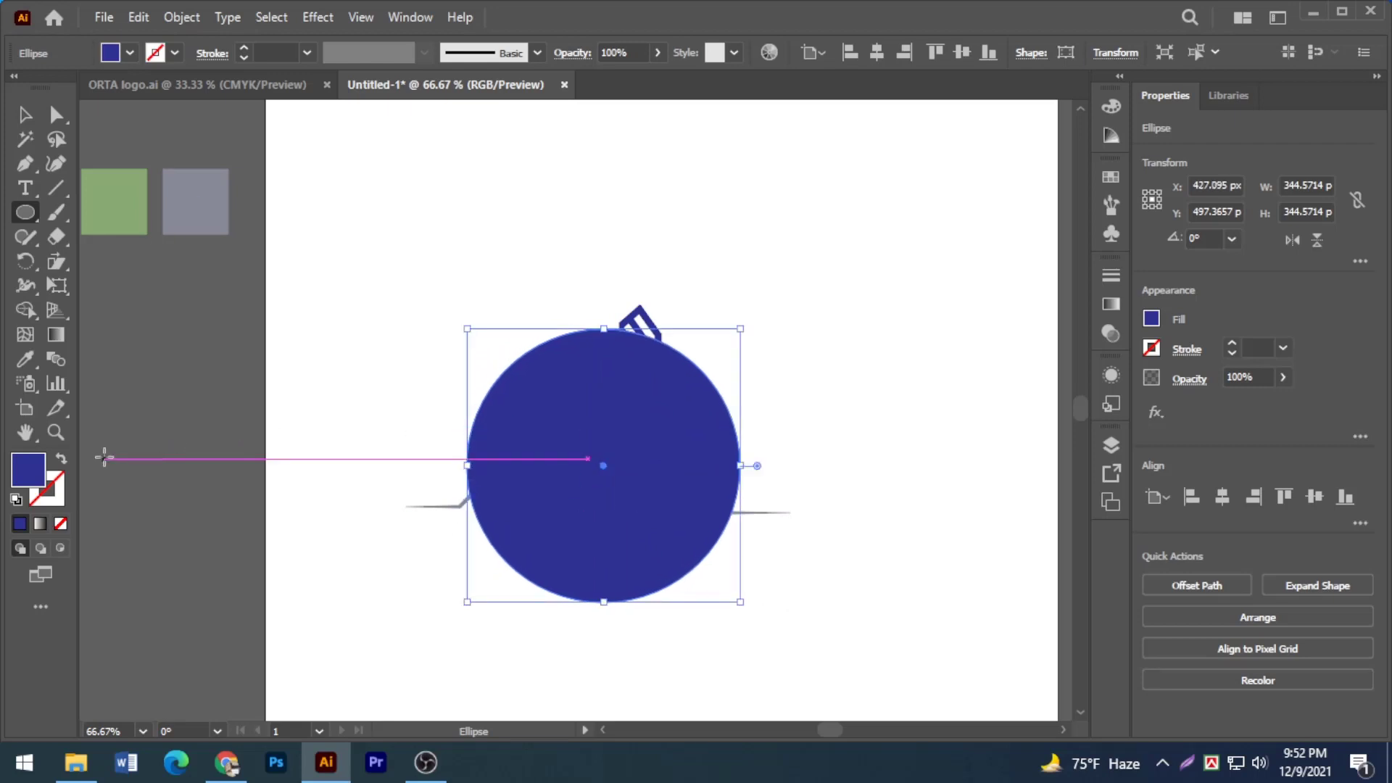
{"action": "left_click", "coordinate": [61, 463]}
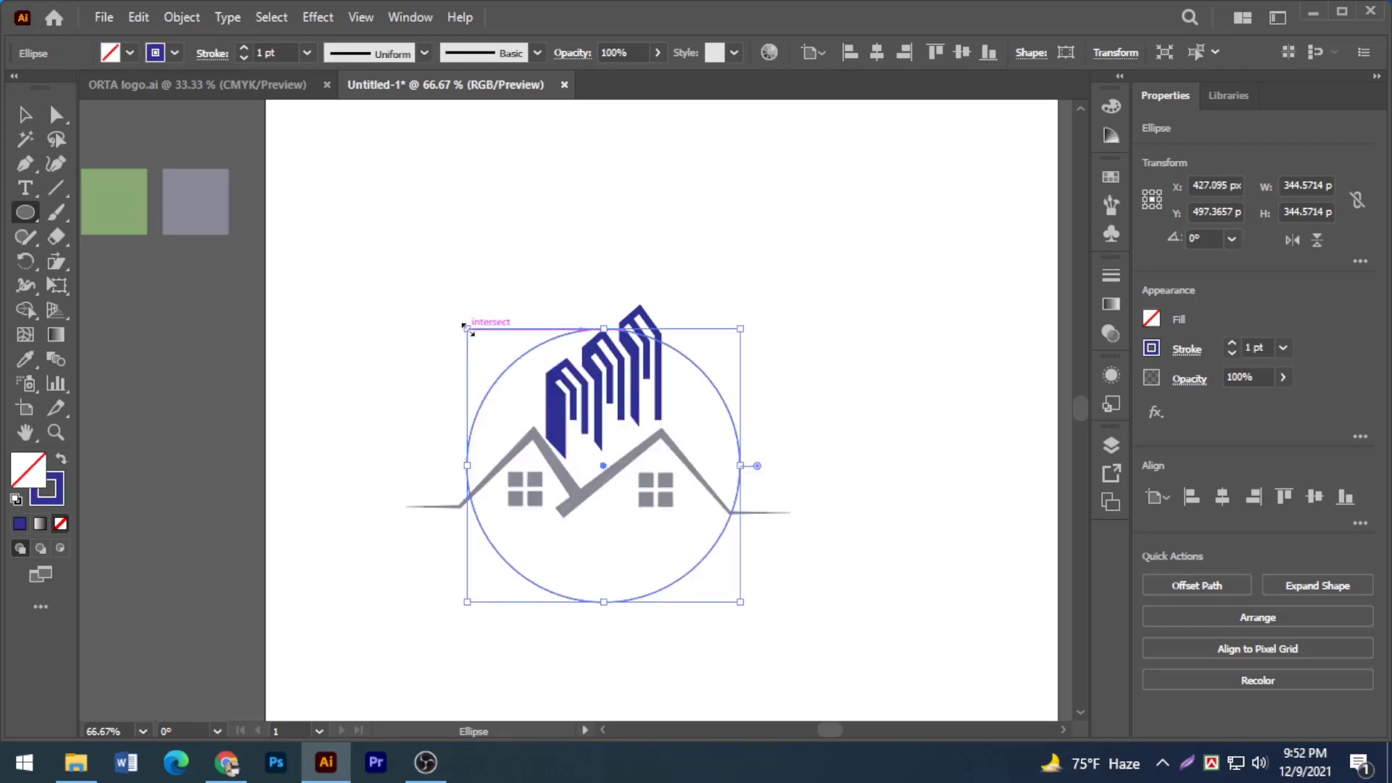
Step: Enlarge the circle to about 375 px in diameter and move it up so it encloses the buildings and windows
{"action": "left_click_drag", "start_coordinate": [465, 328], "coordinate": [454, 316]}
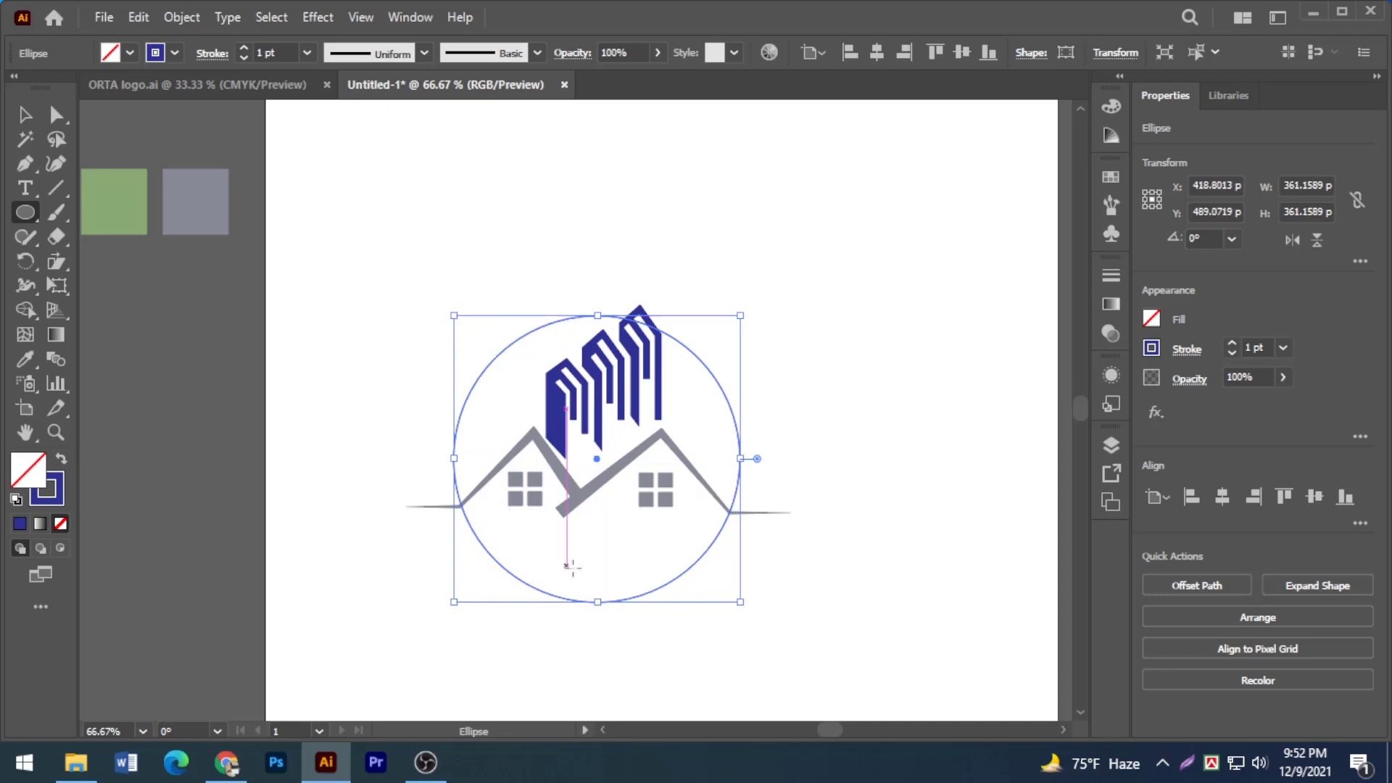
{"action": "left_click_drag", "start_coordinate": [595, 458], "coordinate": [601, 424]}
{"action": "left_click_drag", "start_coordinate": [747, 569], "coordinate": [760, 579]}
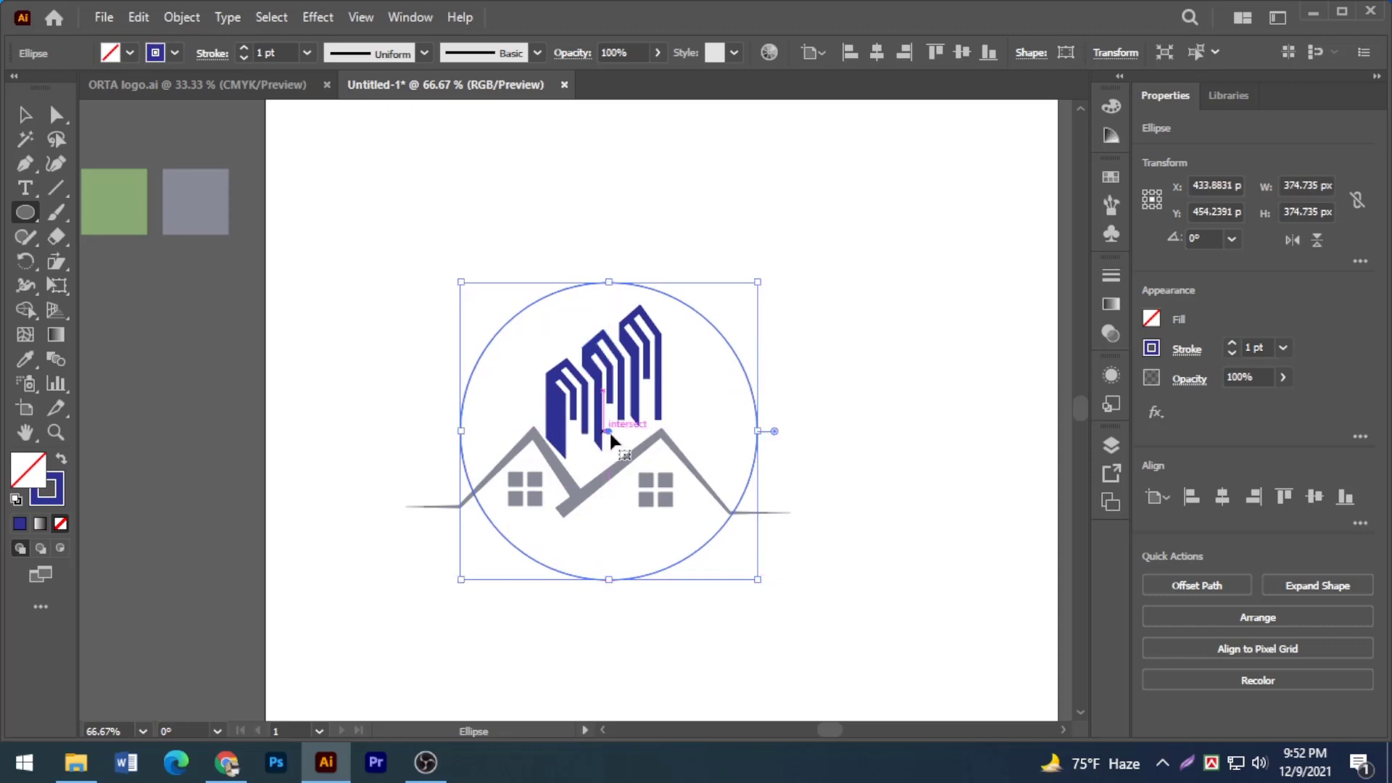
Step: Shift the circle slightly left so it sits centered around the logo, and set its outline weight to 30 pt
{"action": "left_click_drag", "start_coordinate": [609, 430], "coordinate": [605, 432]}
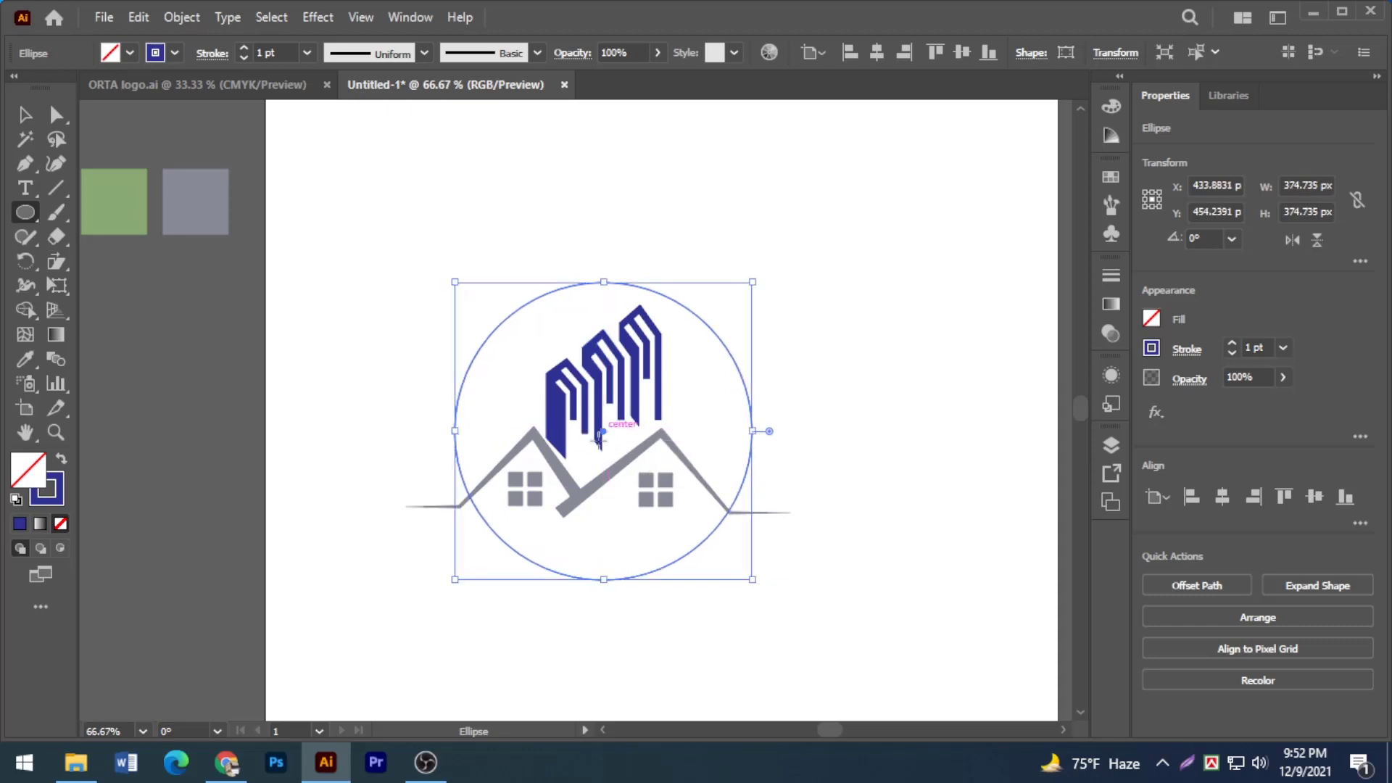
{"action": "double_click", "coordinate": [254, 55]}
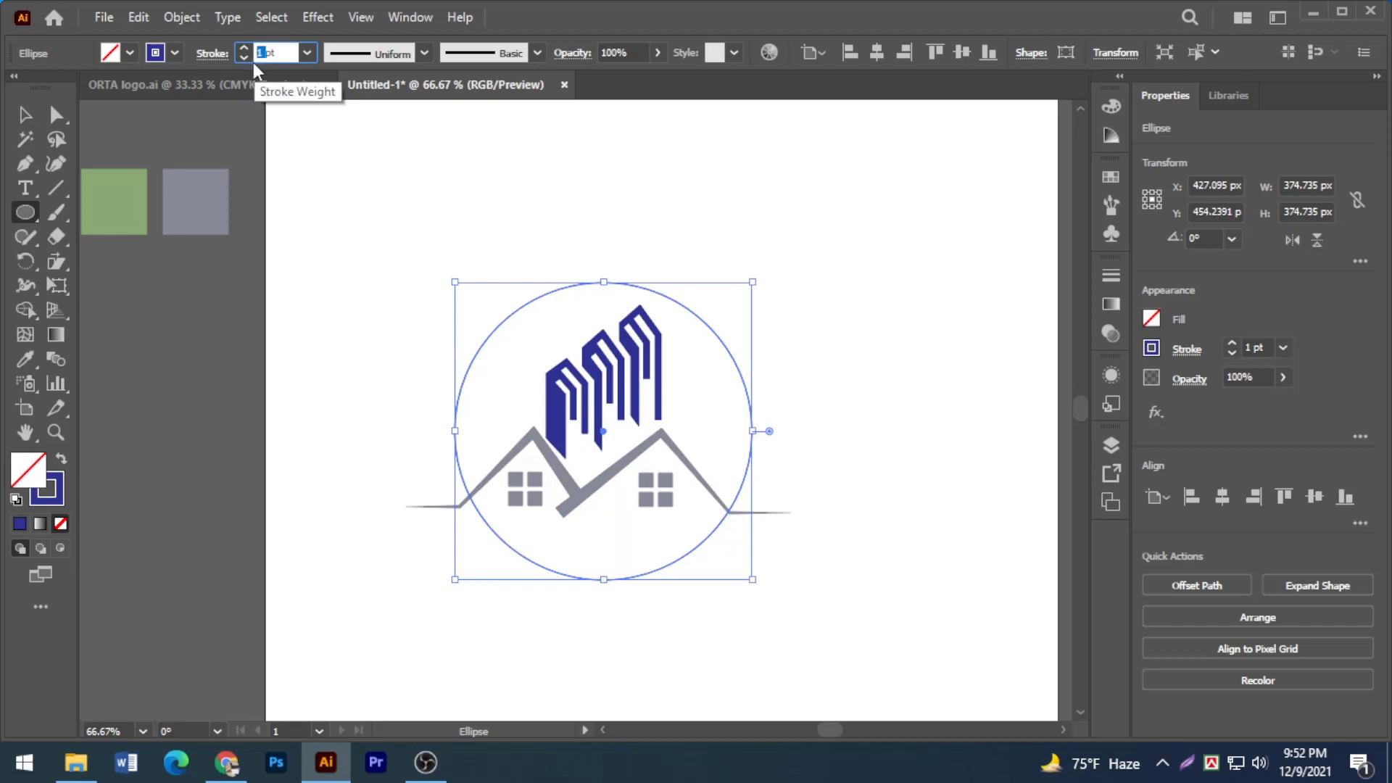
{"action": "type", "text": "20"}
{"action": "key", "text": "Return"}
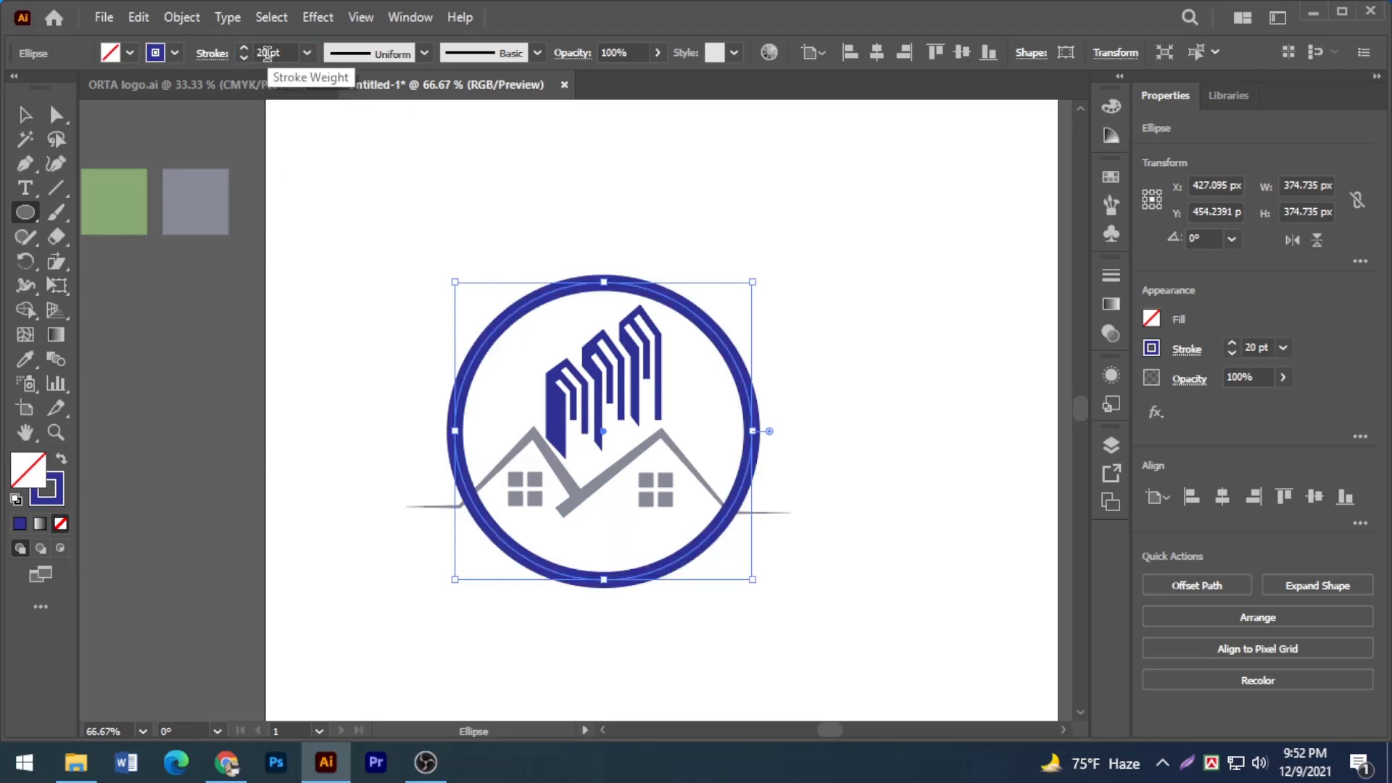
{"action": "double_click", "coordinate": [267, 53]}
{"action": "type", "text": "30"}
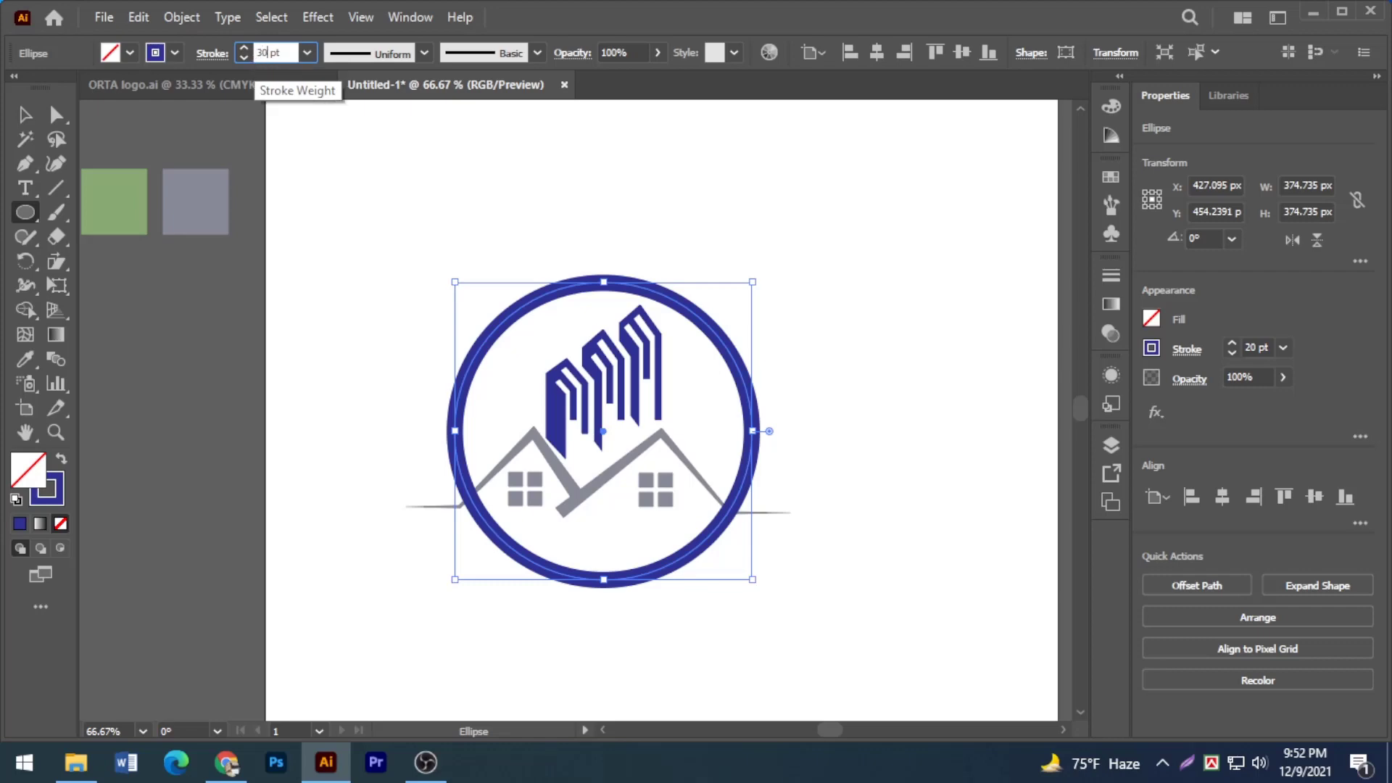
{"action": "key", "text": "Return"}
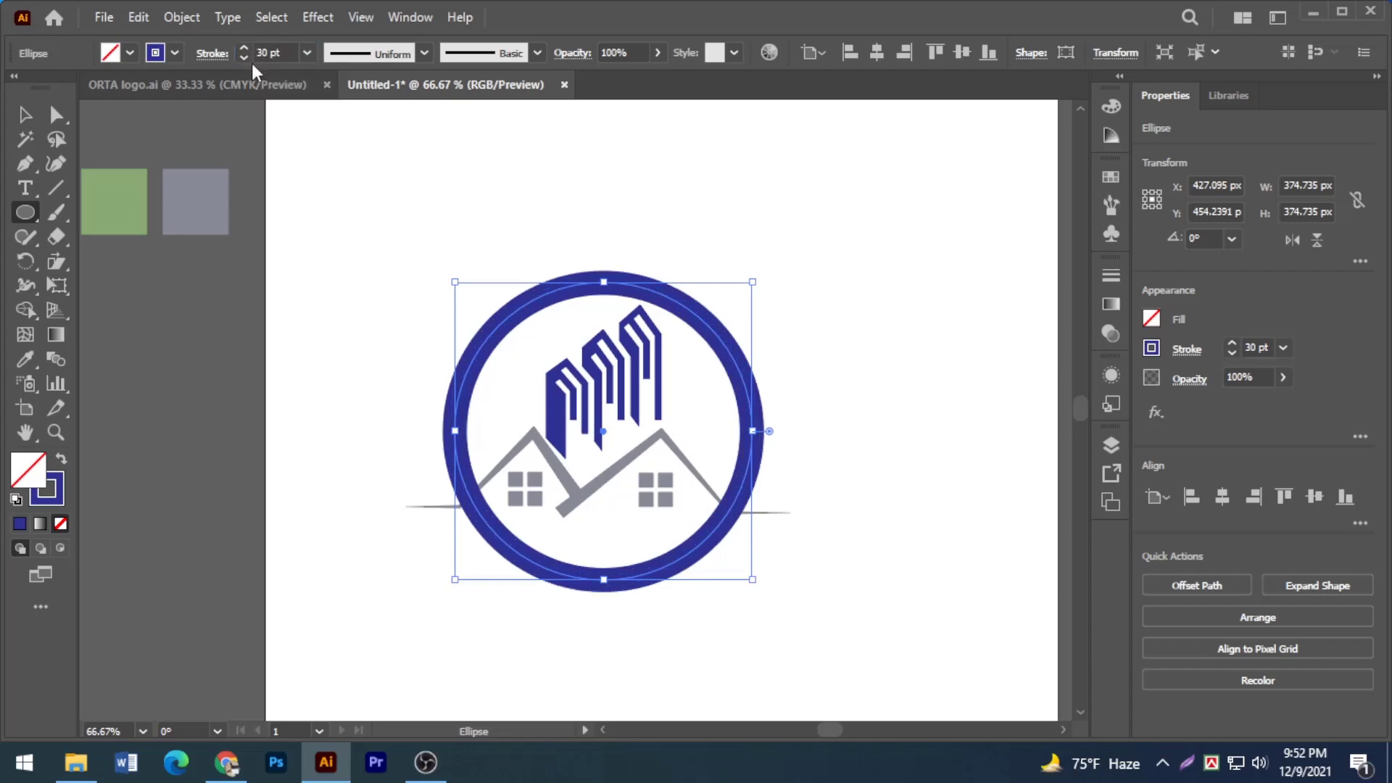
{"action": "key", "text": "Left"}
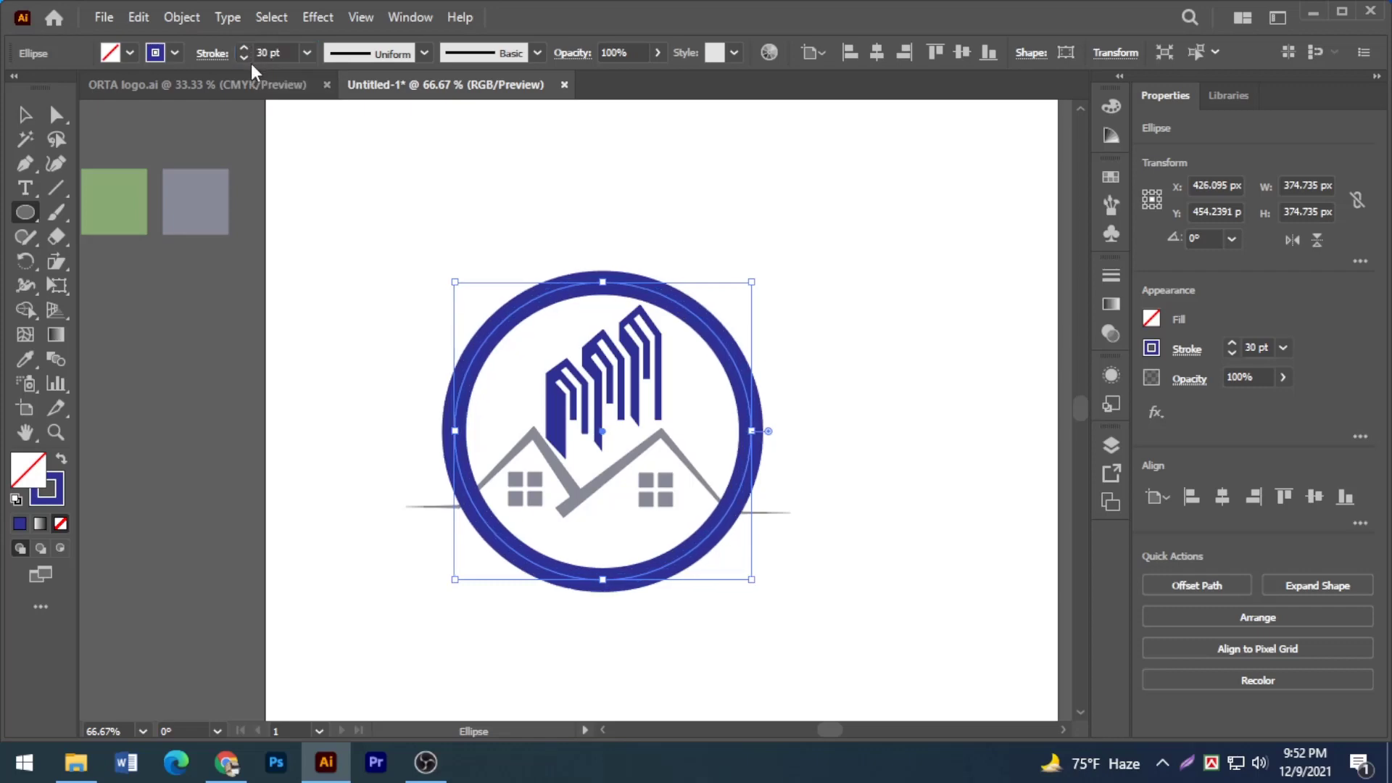
{"action": "key", "text": "Left"}
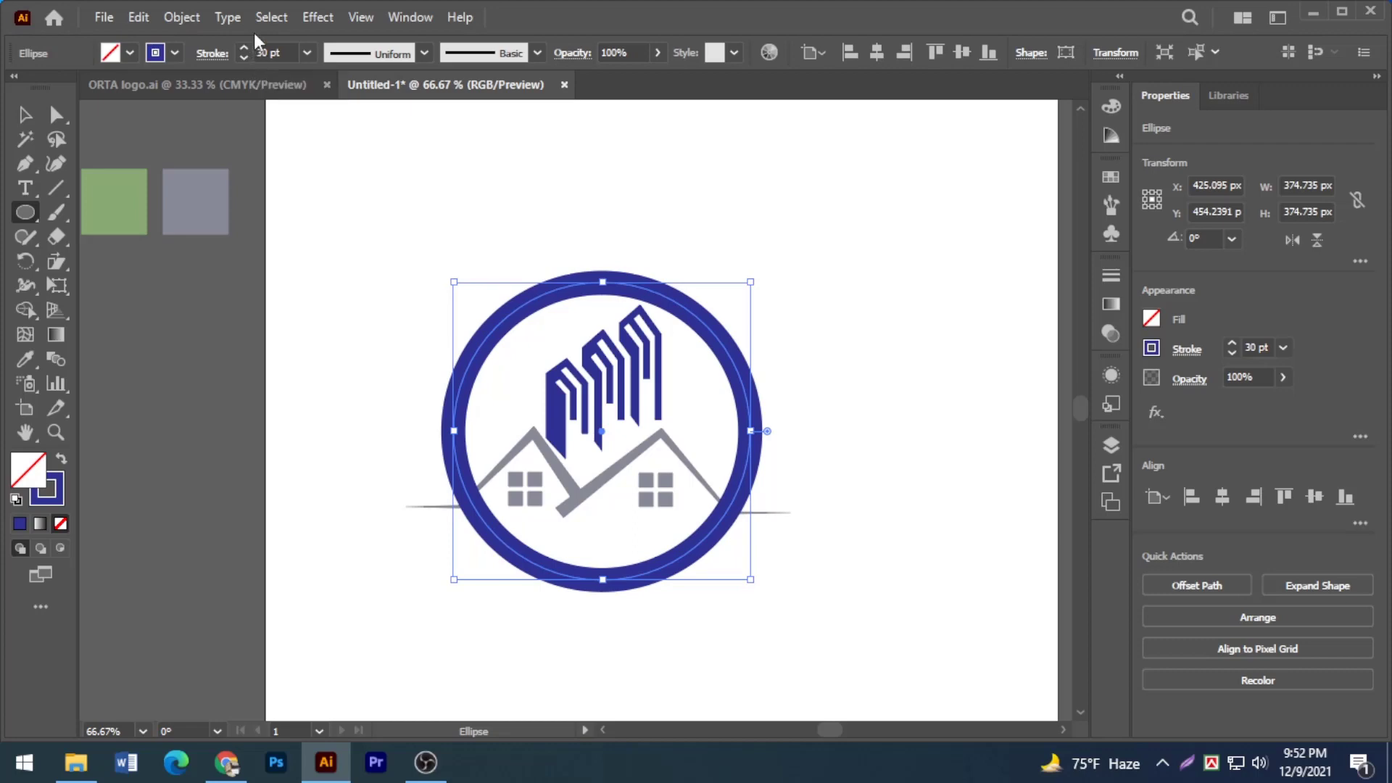
Step: Apply the lens-shaped tapered width profile to the circle's outline and rotate the circle 90° so its thickest part lies at the base
{"action": "left_click", "coordinate": [423, 53]}
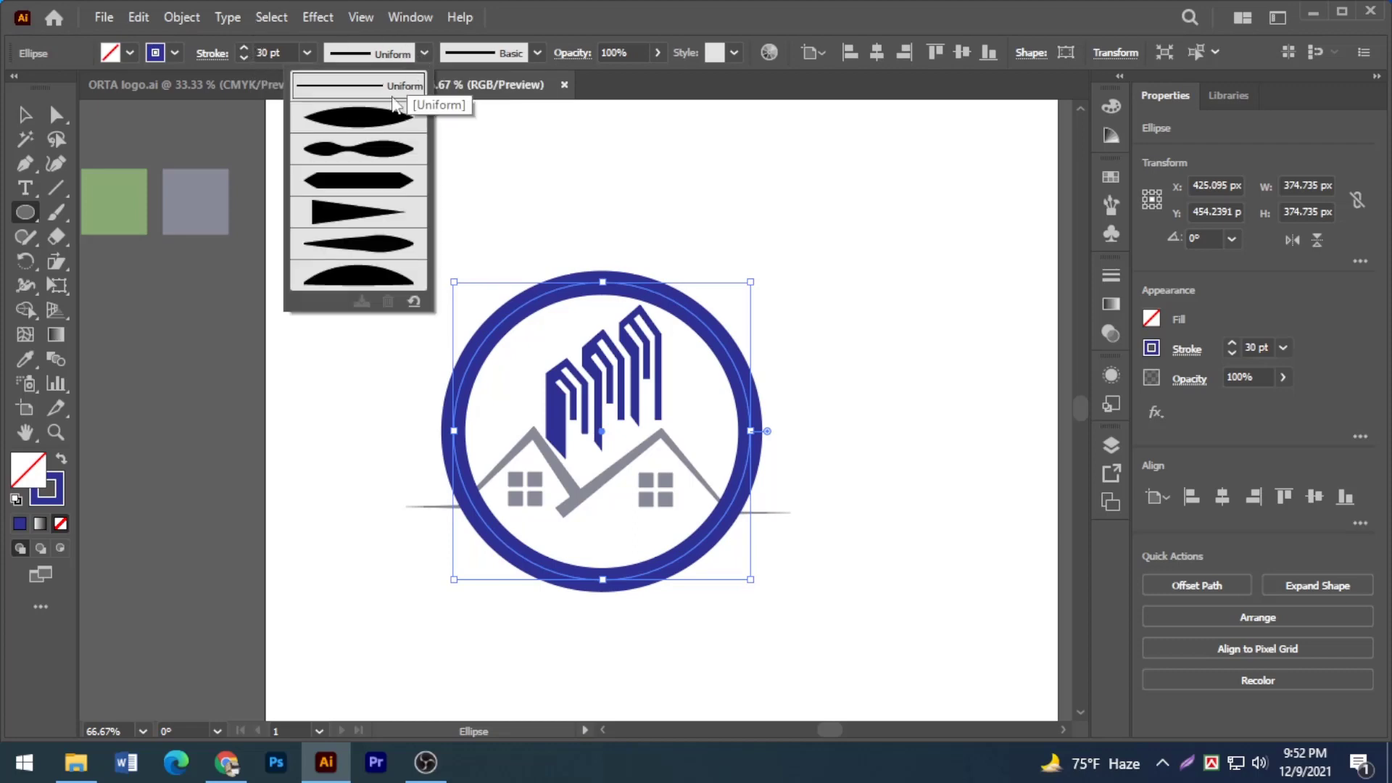
{"action": "left_click", "coordinate": [365, 133]}
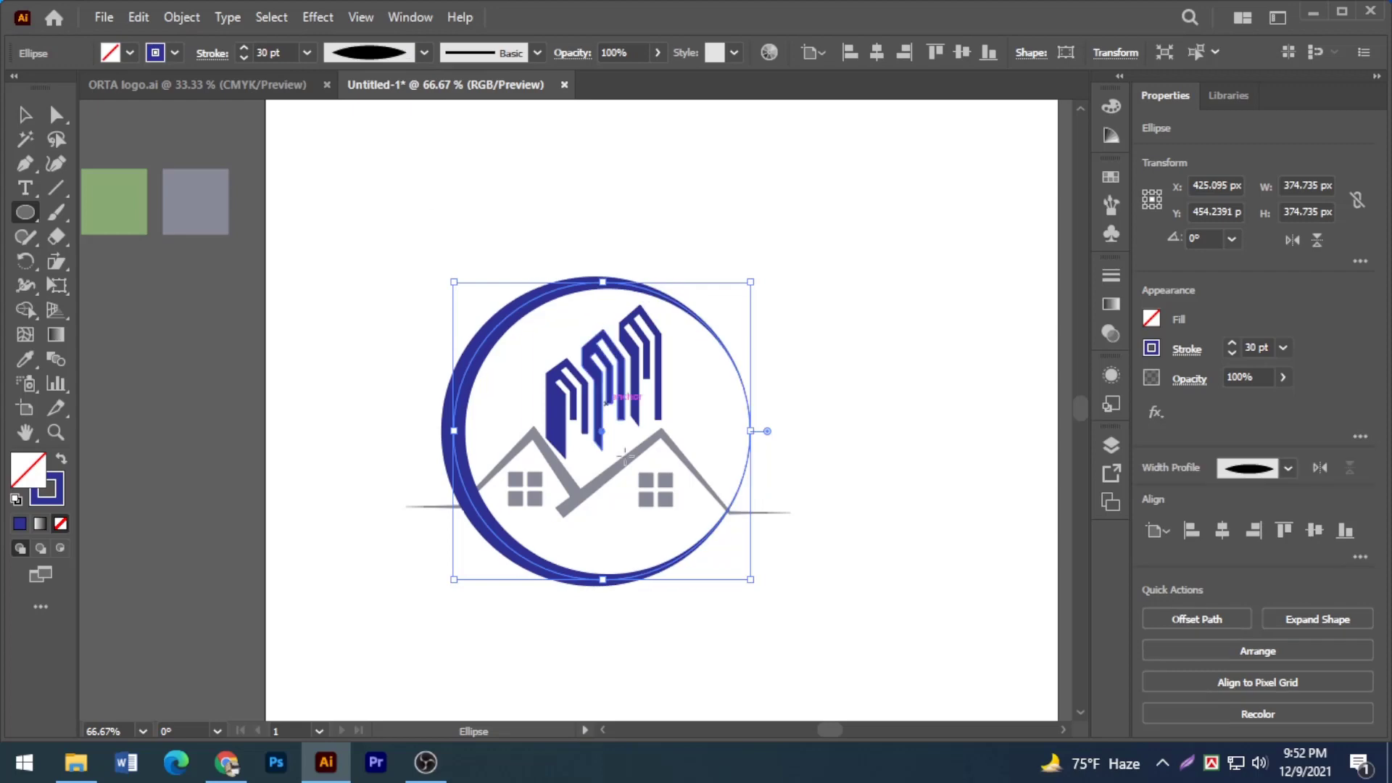
{"action": "left_click_drag", "start_coordinate": [759, 592], "coordinate": [739, 290]}
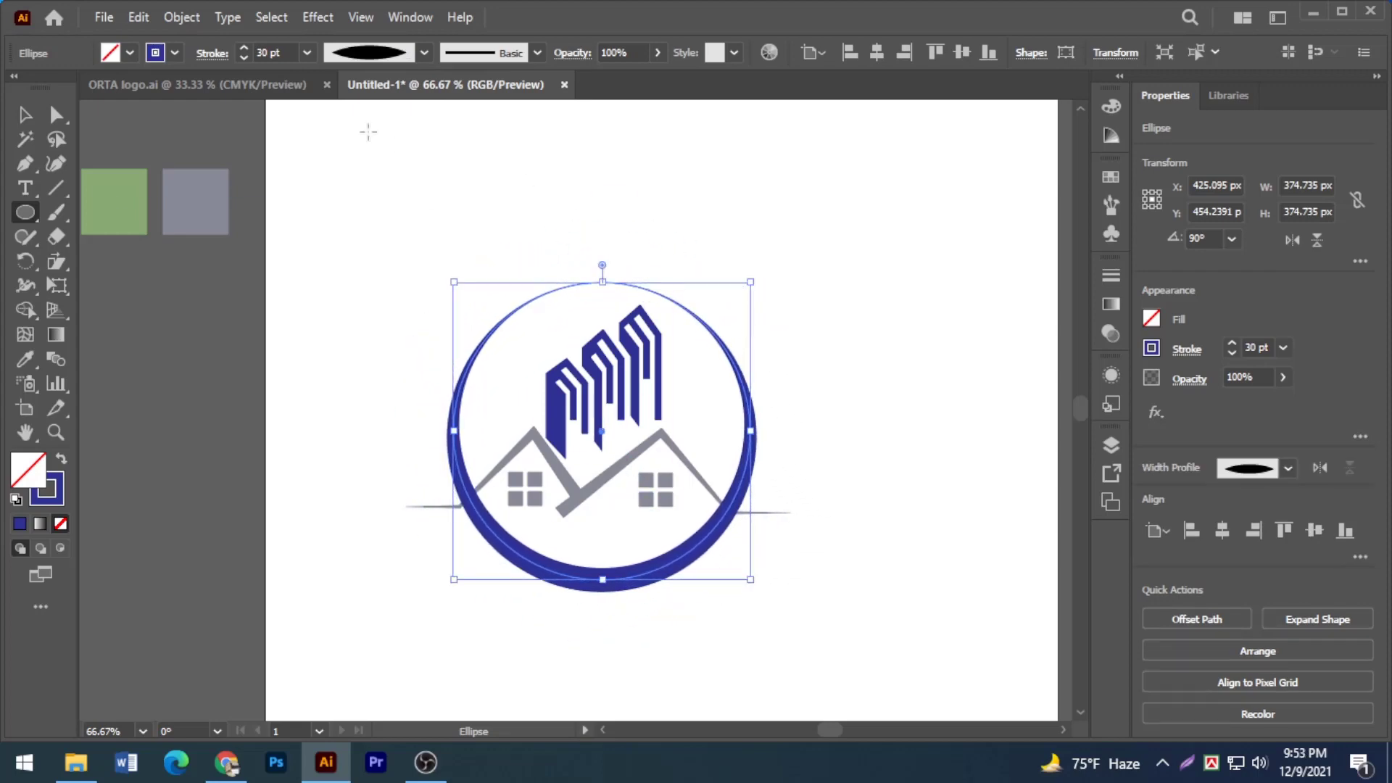
Step: Reduce the circle's outline weight to 23 pt and enlarge the circle to about 388 px in diameter
{"action": "left_click", "coordinate": [244, 58]}
{"action": "left_click", "coordinate": [245, 58]}
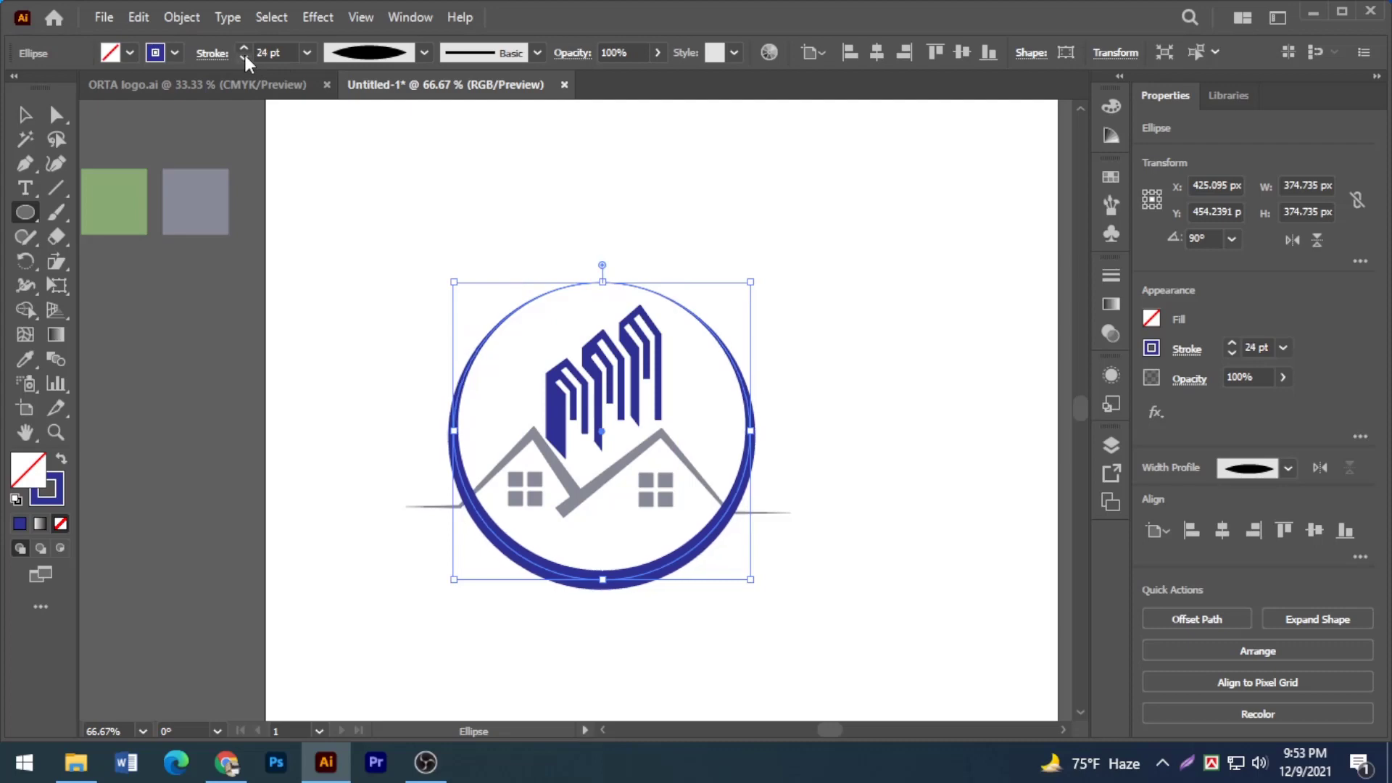
{"action": "left_click", "coordinate": [245, 58]}
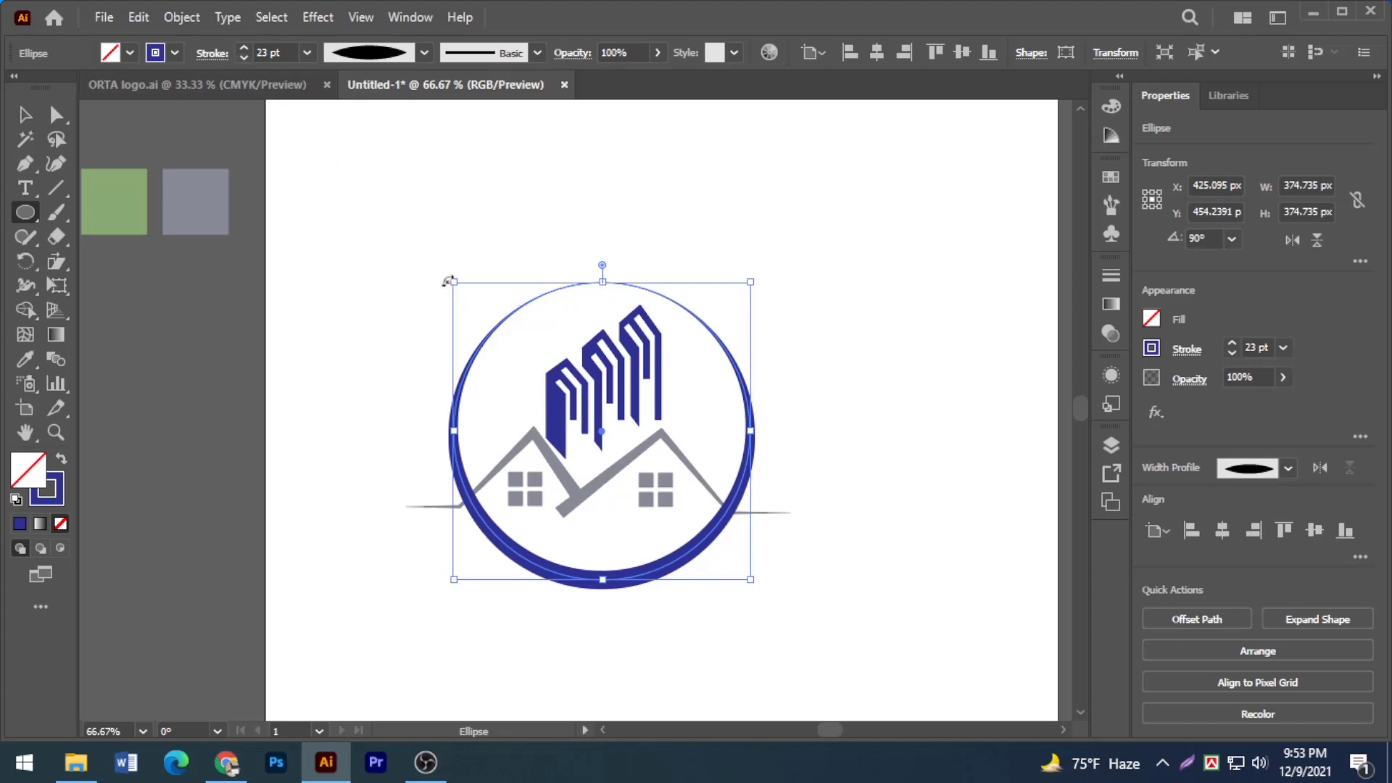
{"action": "left_click_drag", "start_coordinate": [454, 281], "coordinate": [441, 271]}
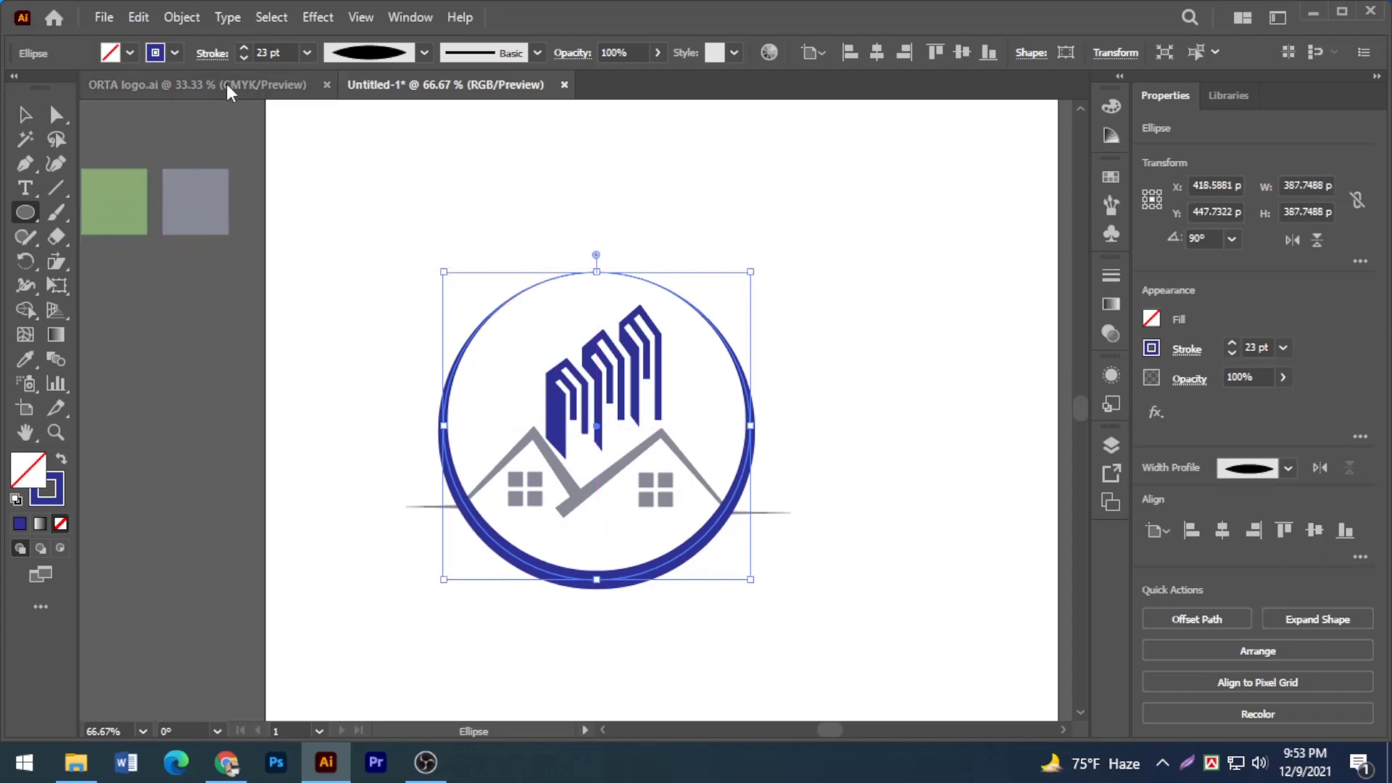
Step: Set up a shear of the circle about its center with a 5° shear angle and a 63° axis angle
{"action": "left_click", "coordinate": [168, 14]}
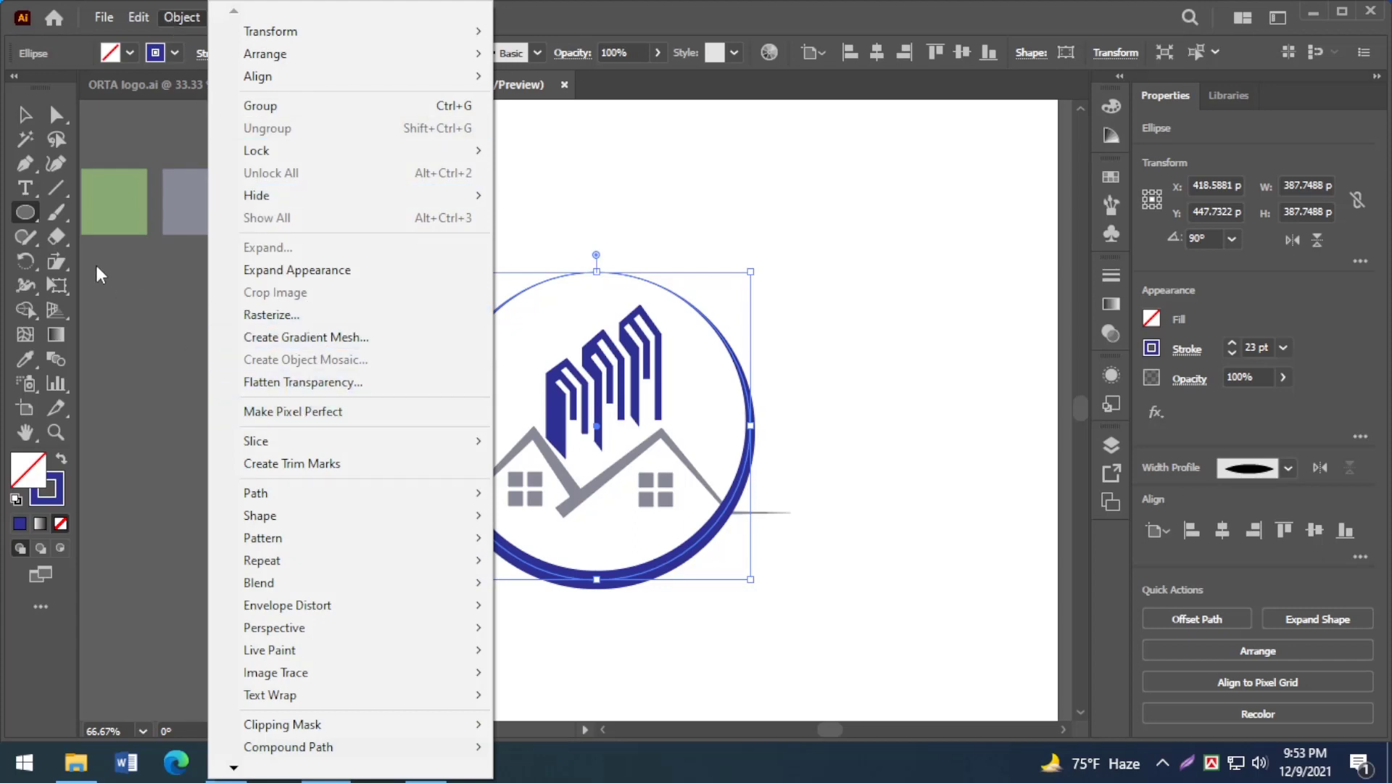
{"action": "left_click", "coordinate": [58, 266]}
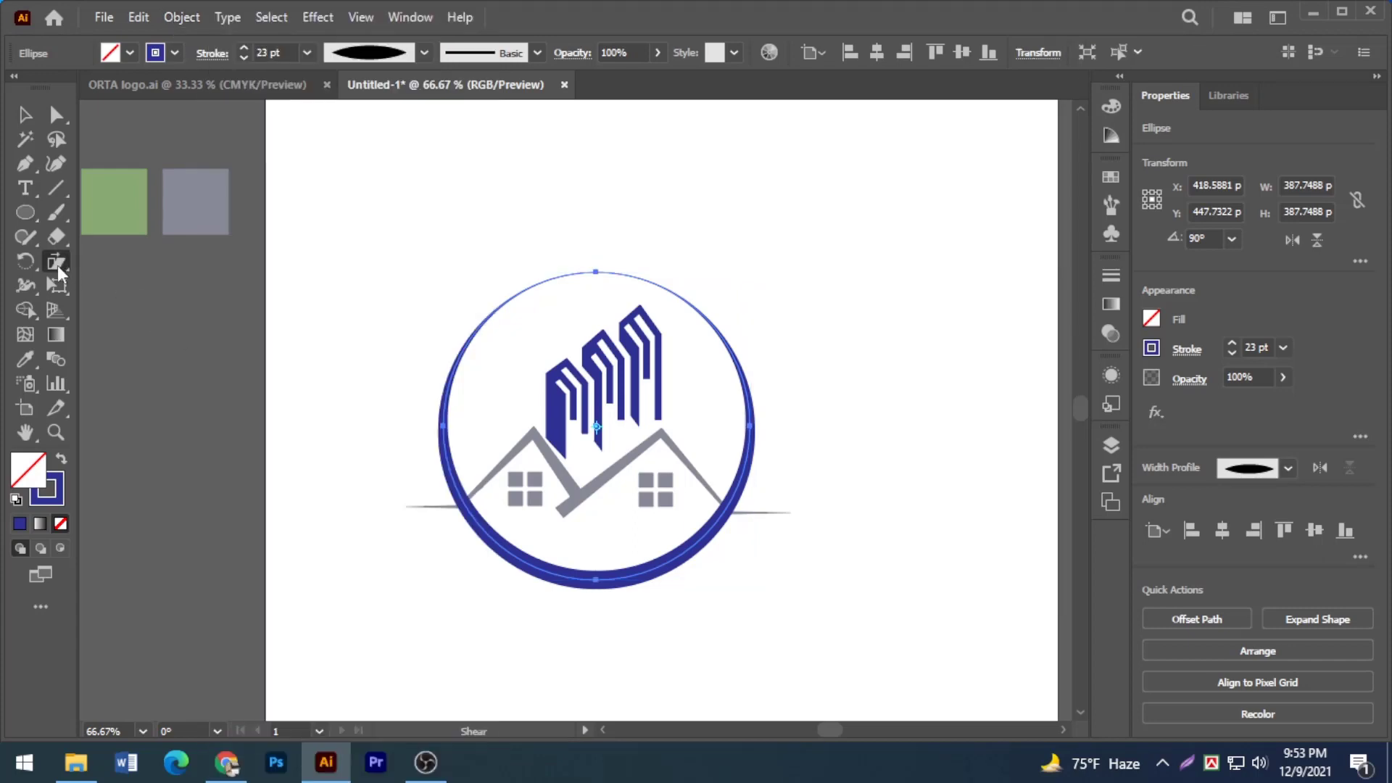
{"action": "left_click", "coordinate": [594, 426], "text": "alt"}
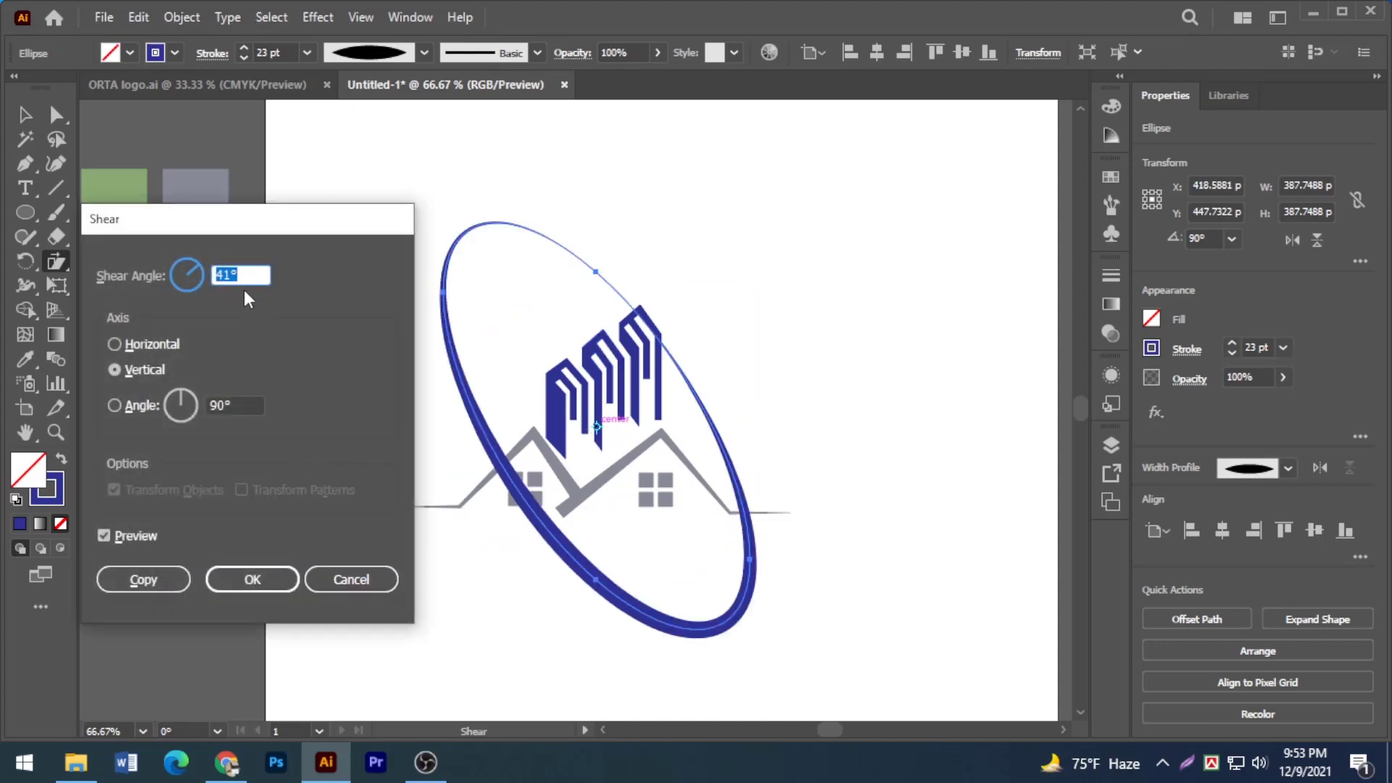
{"action": "type", "text": "5"}
{"action": "left_click", "coordinate": [229, 405]}
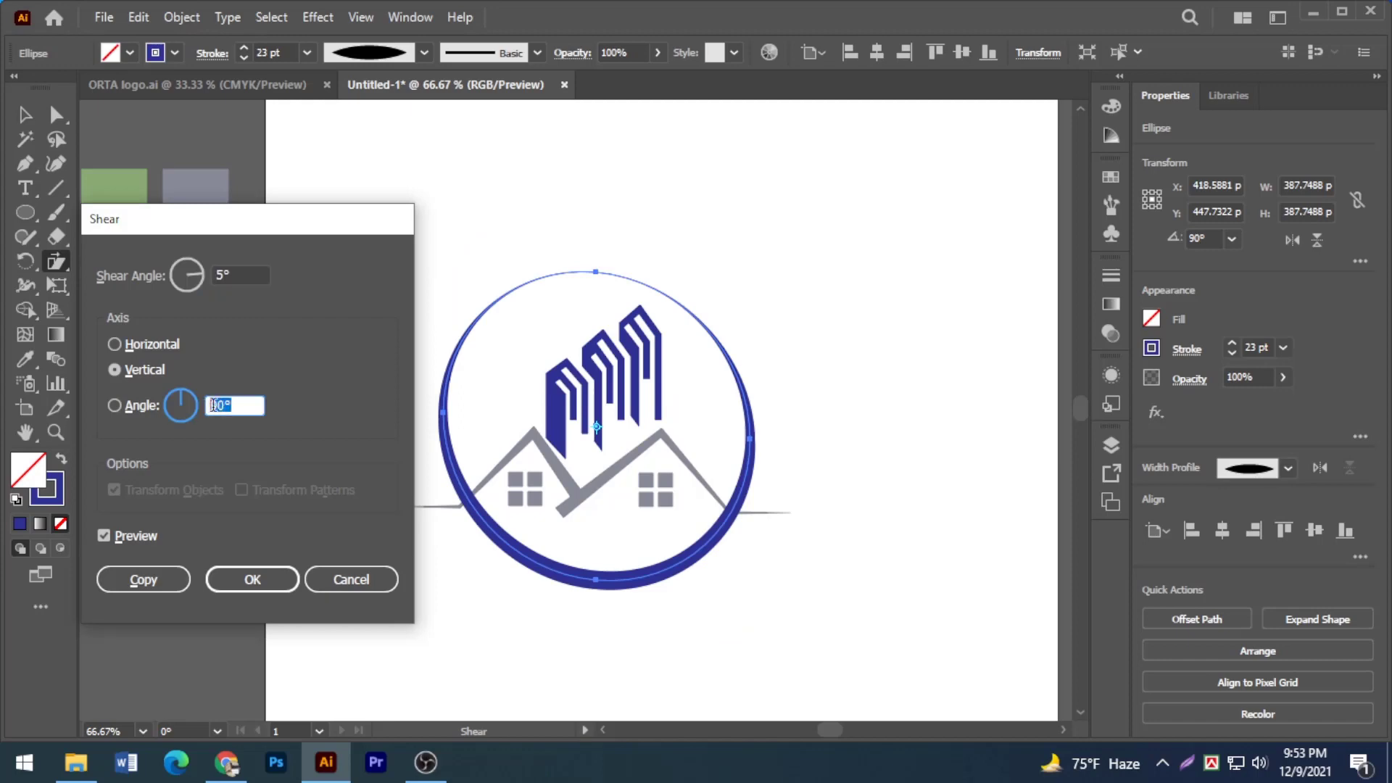
{"action": "scroll", "coordinate": [214, 404], "scroll_direction": "down", "scroll_amount": 11}
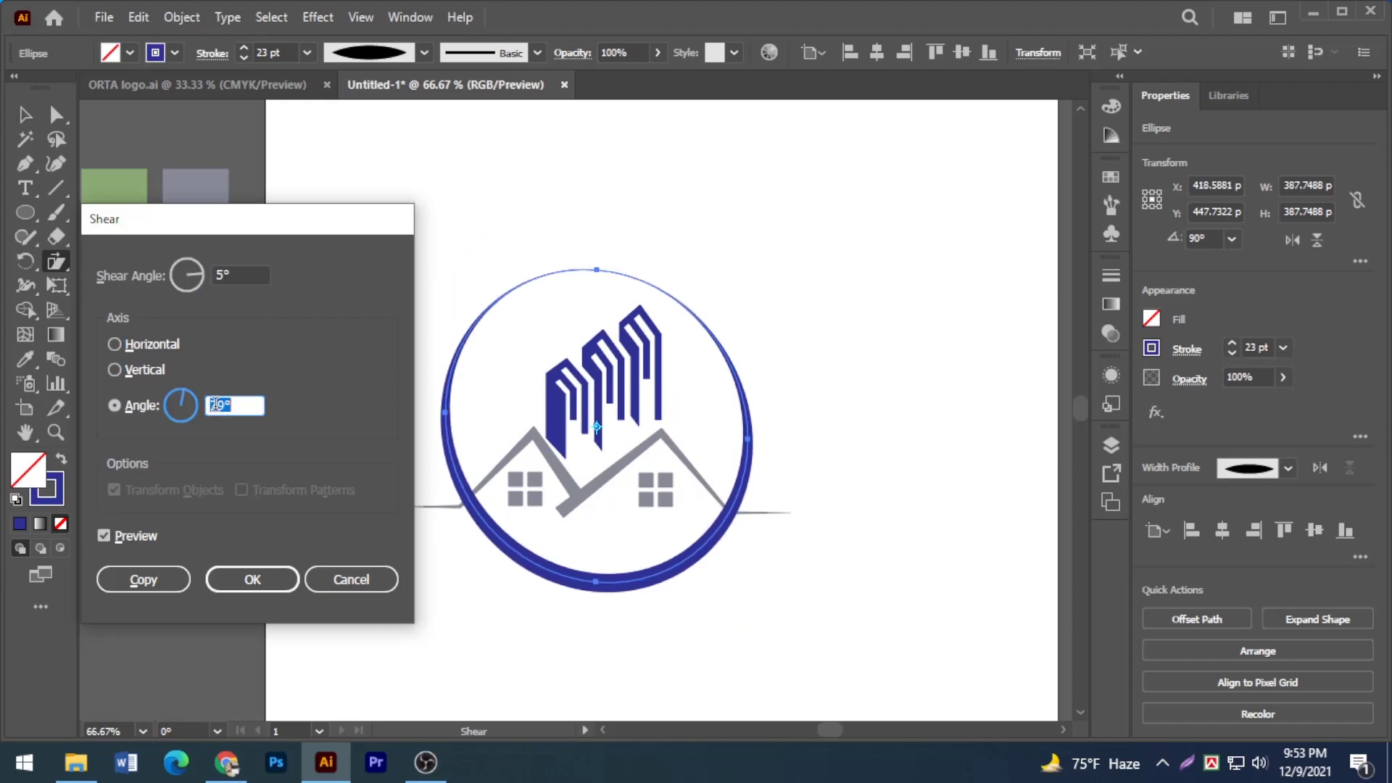
{"action": "scroll", "coordinate": [217, 404], "scroll_direction": "down", "scroll_amount": 10}
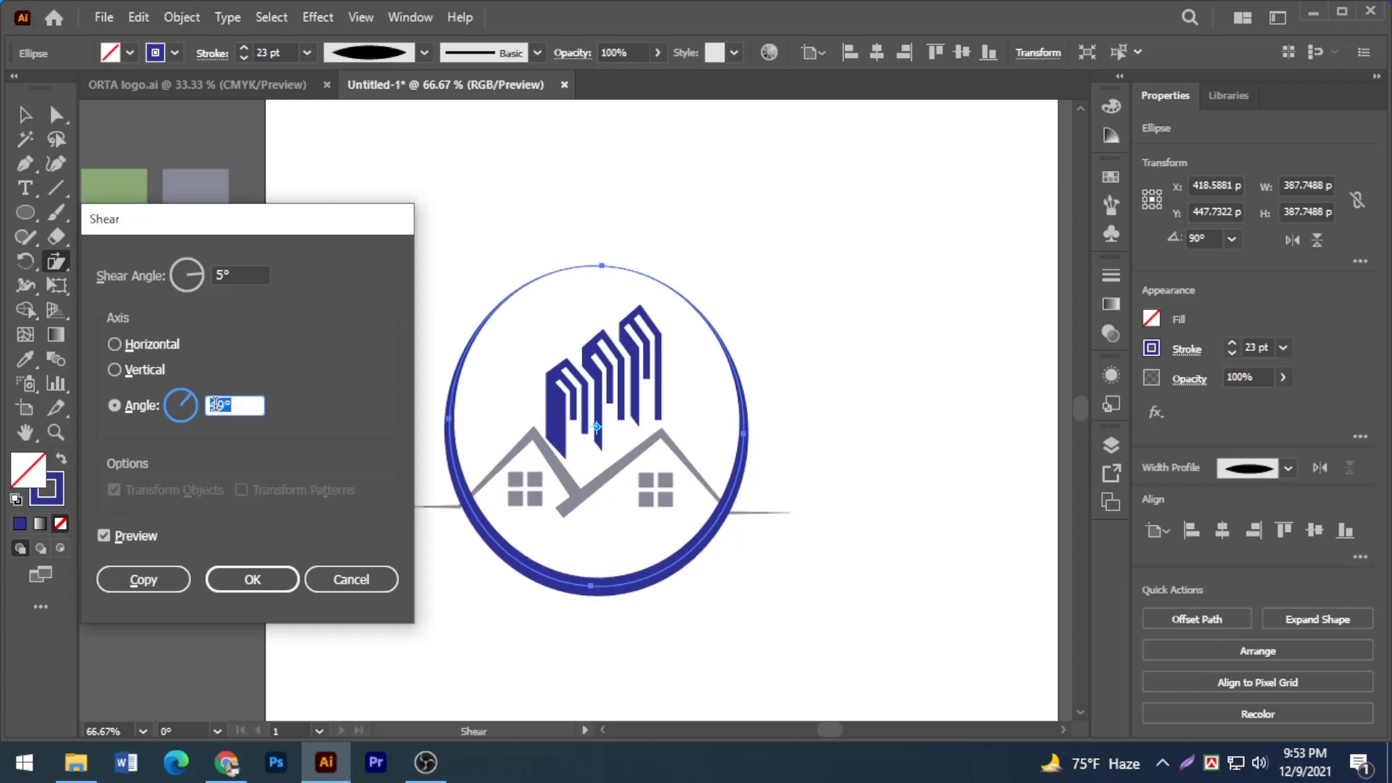
{"action": "scroll", "coordinate": [216, 404], "scroll_direction": "down", "scroll_amount": 2}
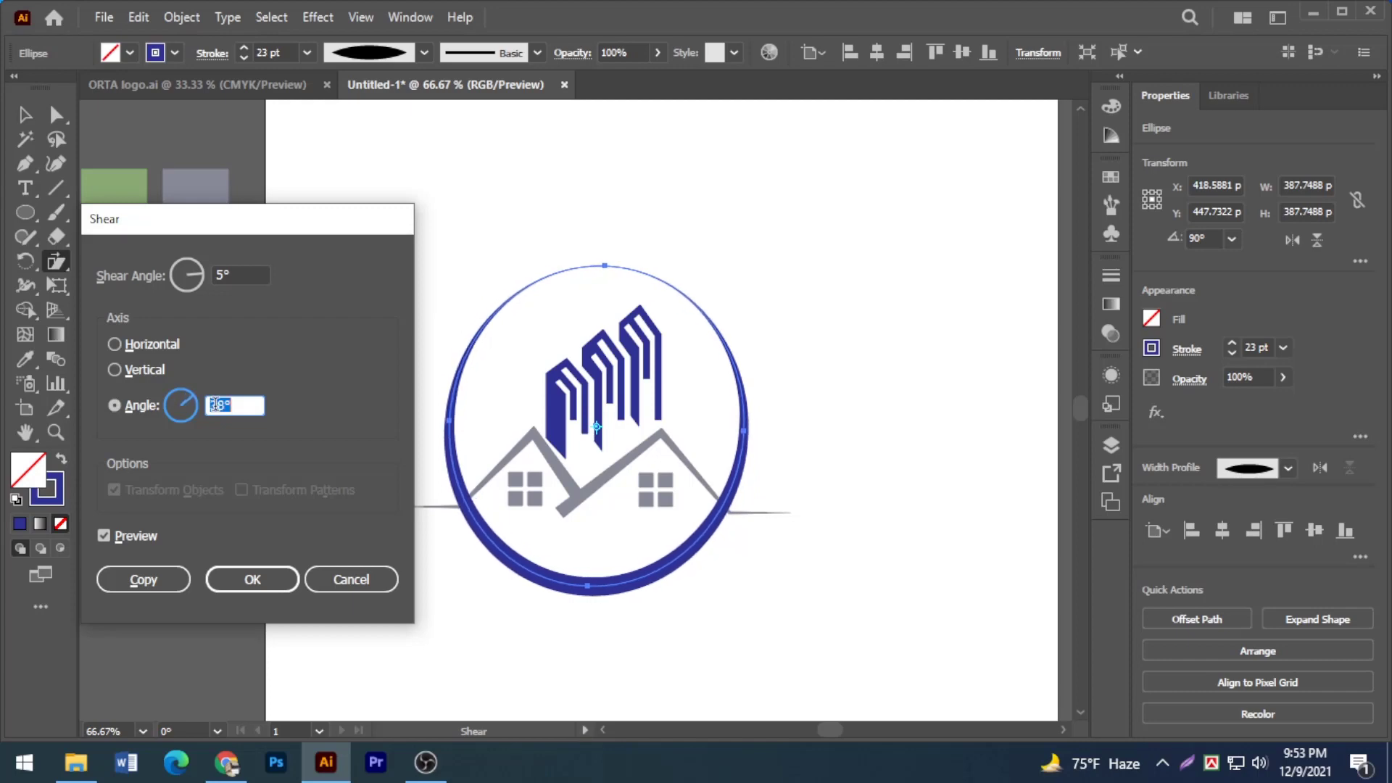
{"action": "scroll", "coordinate": [216, 404], "scroll_direction": "up", "scroll_amount": 2}
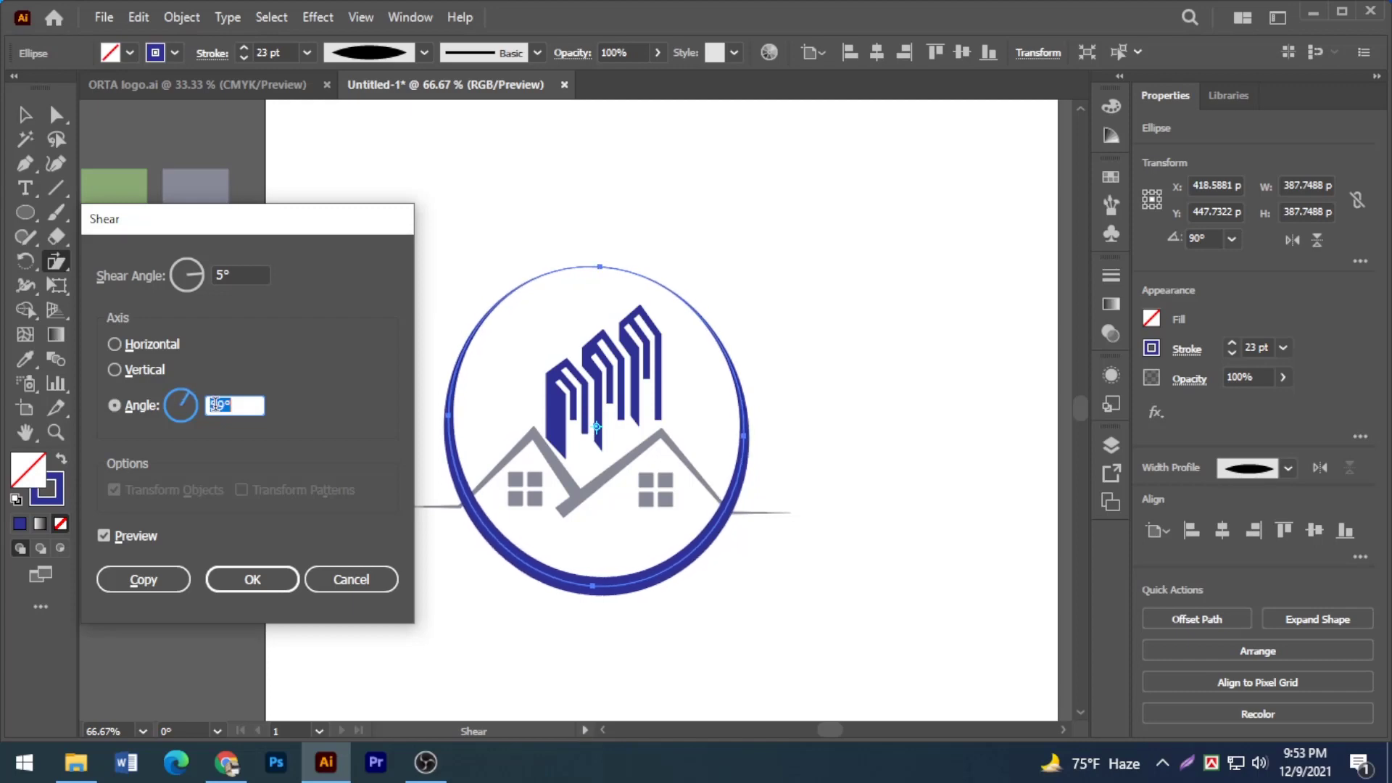
{"action": "scroll", "coordinate": [216, 404], "scroll_direction": "up", "scroll_amount": 1}
{"action": "scroll", "coordinate": [216, 404], "scroll_direction": "up", "scroll_amount": 3}
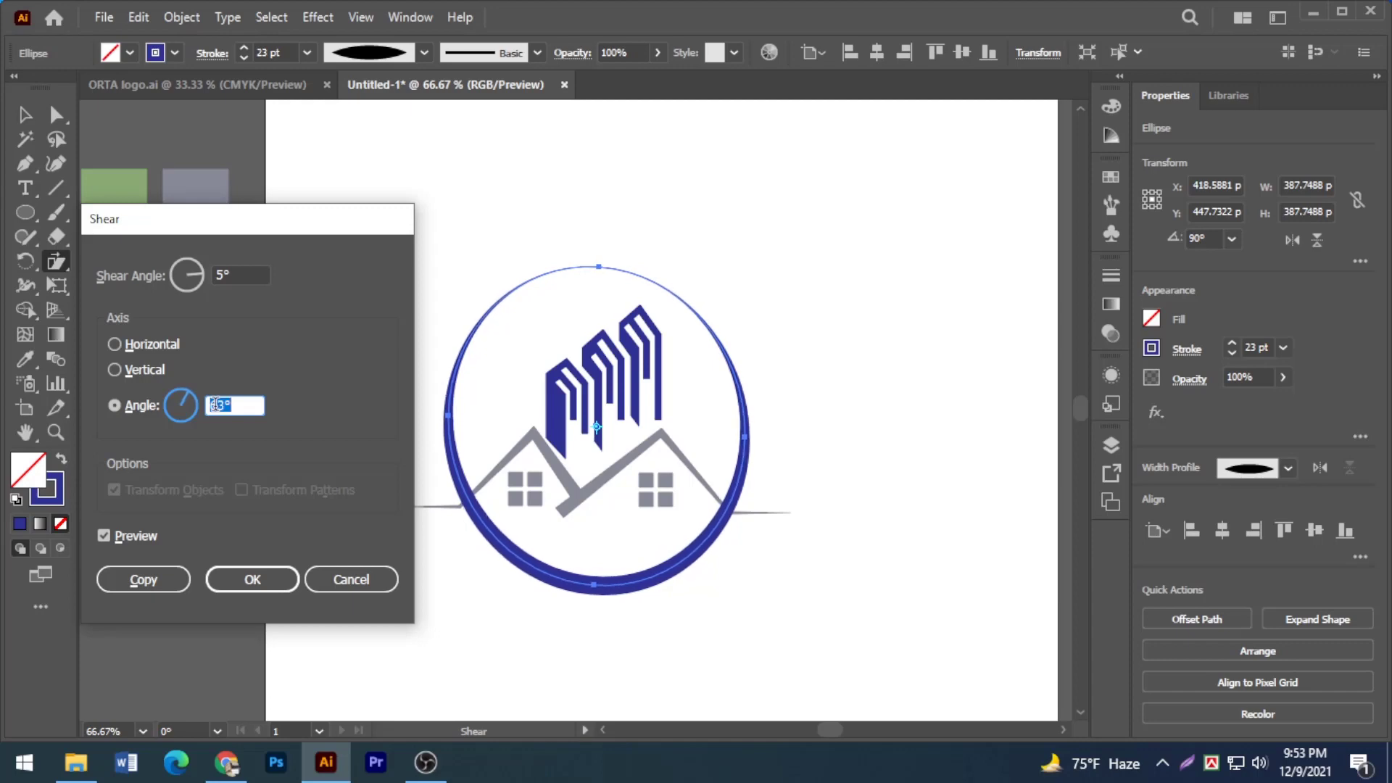
Step: Refine the circle's shear to a 6° shear angle with a 53° axis angle and apply it
{"action": "left_click", "coordinate": [220, 275]}
{"action": "key", "text": "Up"}
{"action": "key", "text": "Up"}
{"action": "key", "text": "Up"}
{"action": "key", "text": "Up"}
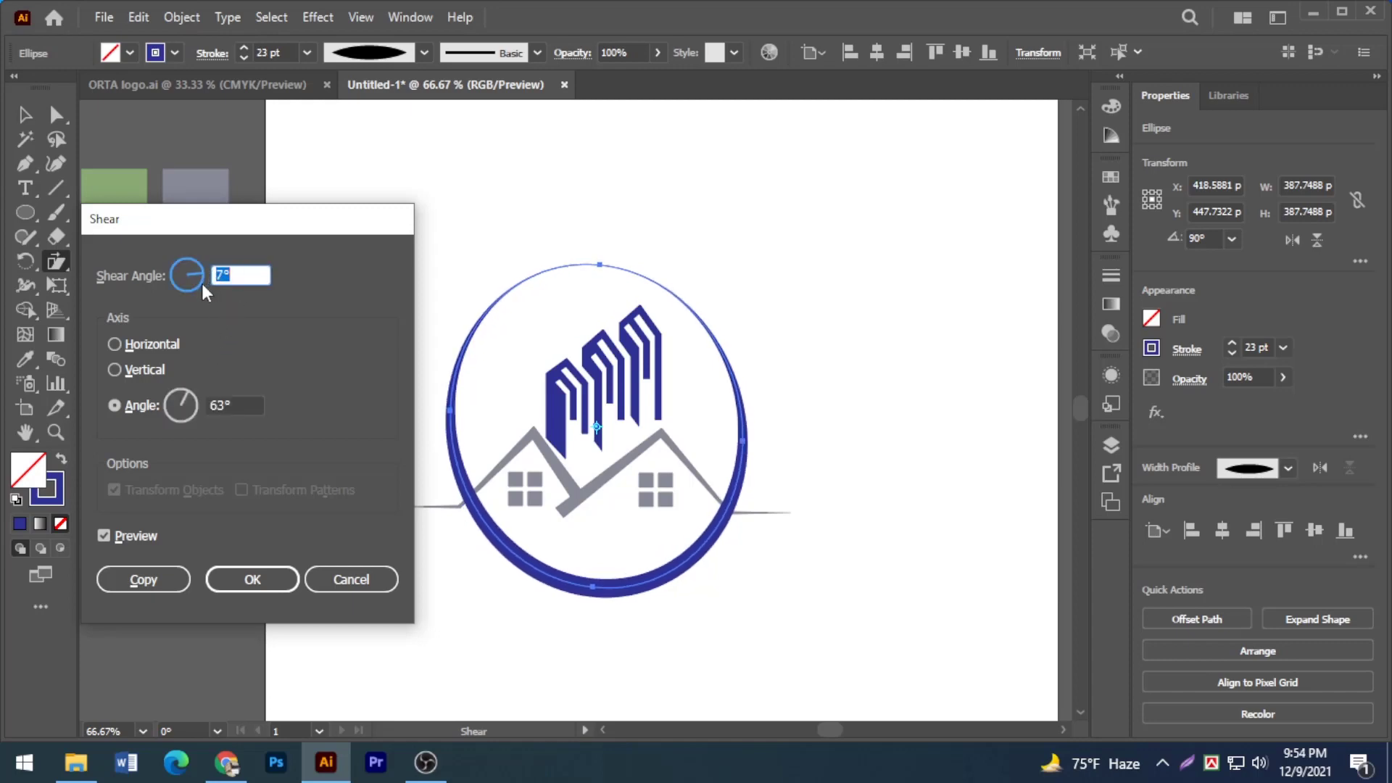
{"action": "key", "text": "Down"}
{"action": "key", "text": "Down"}
{"action": "key", "text": "Down"}
{"action": "left_click", "coordinate": [211, 406]}
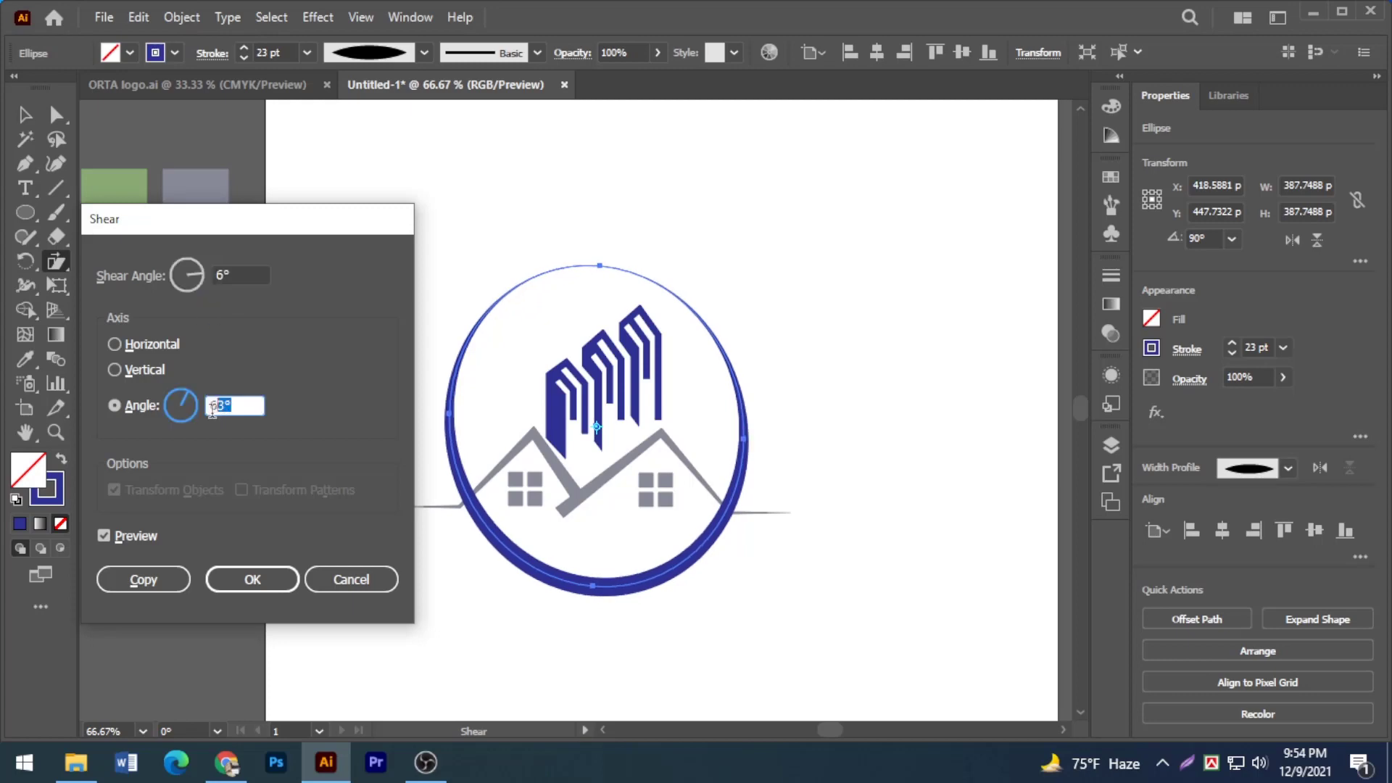
{"action": "key", "text": "Up"}
{"action": "key", "text": "Up"}
{"action": "key", "text": "Up"}
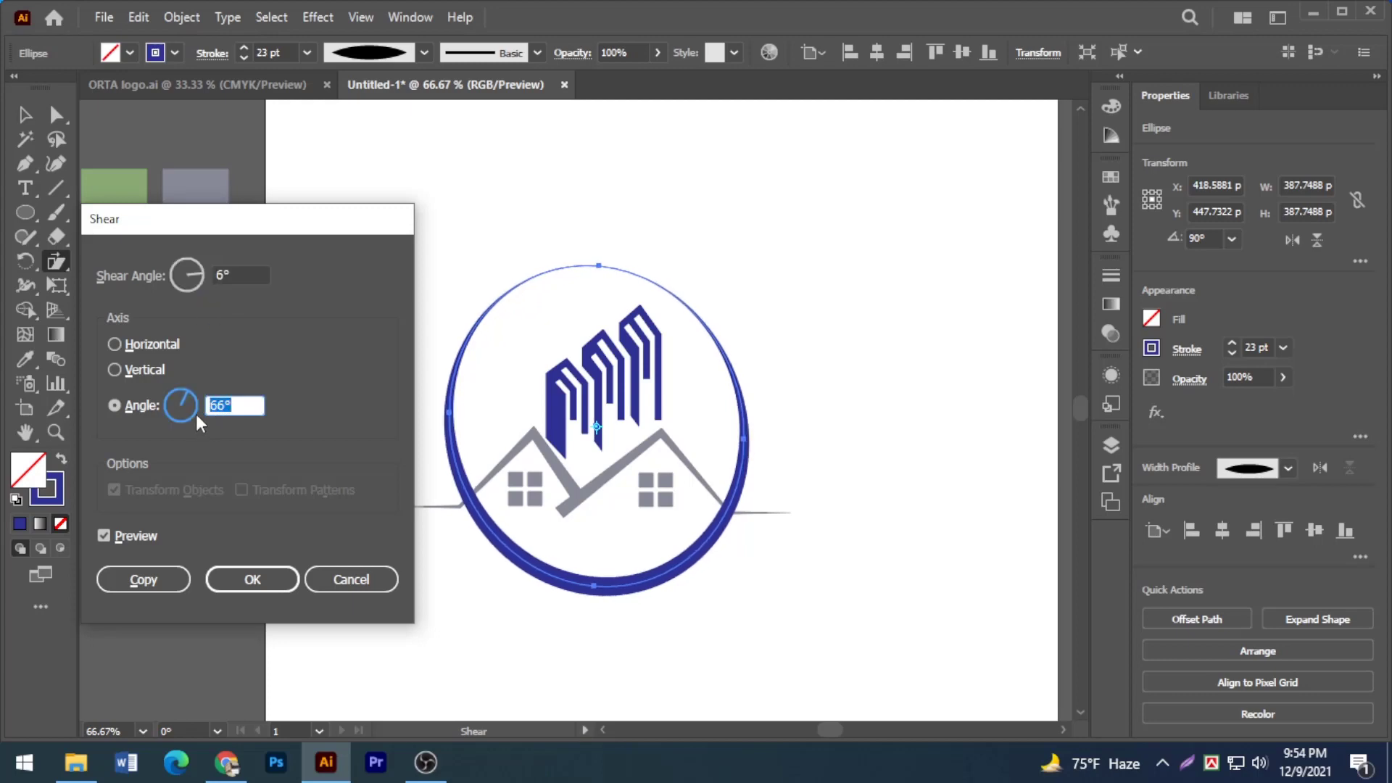
{"action": "key", "text": "Down"}
{"action": "key", "text": "Down"}
{"action": "key", "text": "Down"}
{"action": "key", "text": "Down"}
{"action": "key", "text": "Down"}
{"action": "key", "text": "Down"}
{"action": "key", "text": "Down"}
{"action": "key", "text": "Down"}
{"action": "key", "text": "Down"}
{"action": "key", "text": "Down"}
{"action": "key", "text": "Down"}
{"action": "key", "text": "Down"}
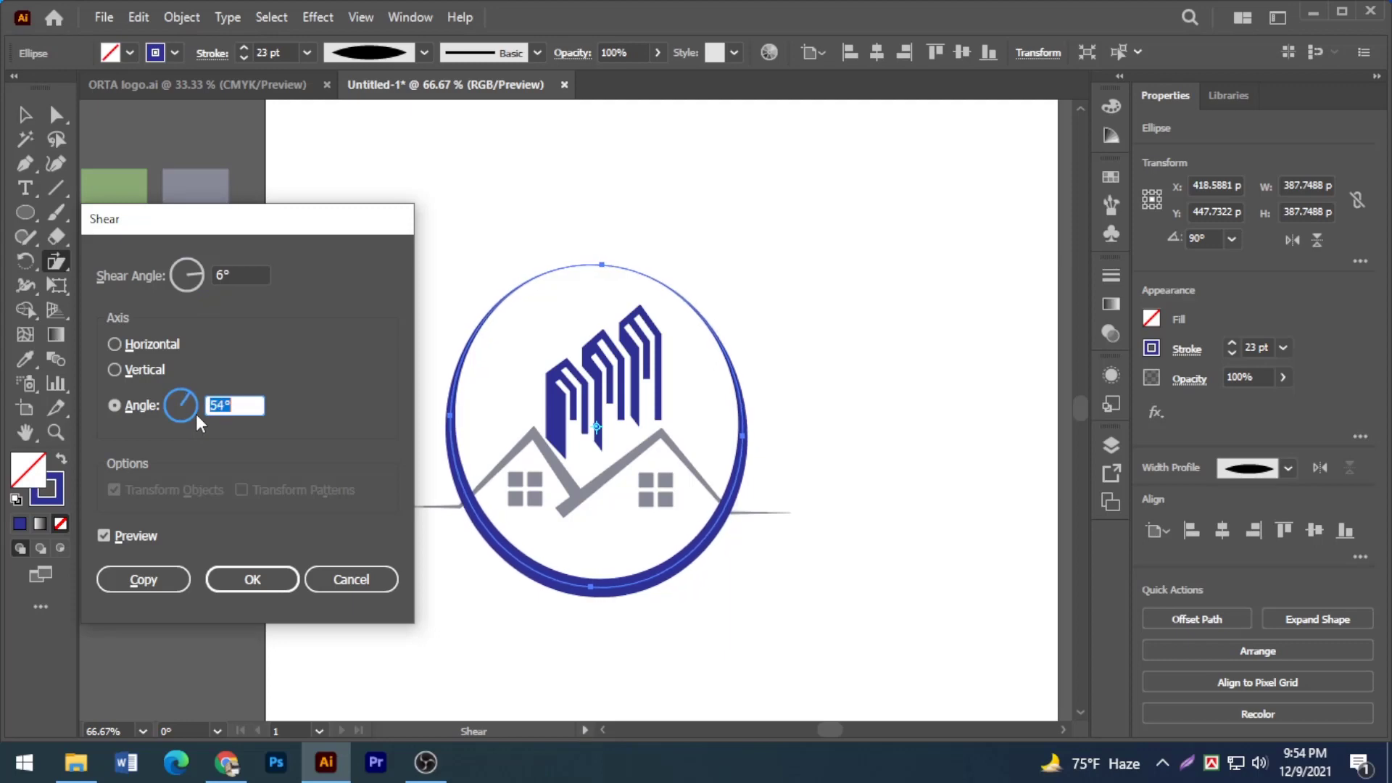
{"action": "key", "text": "Down"}
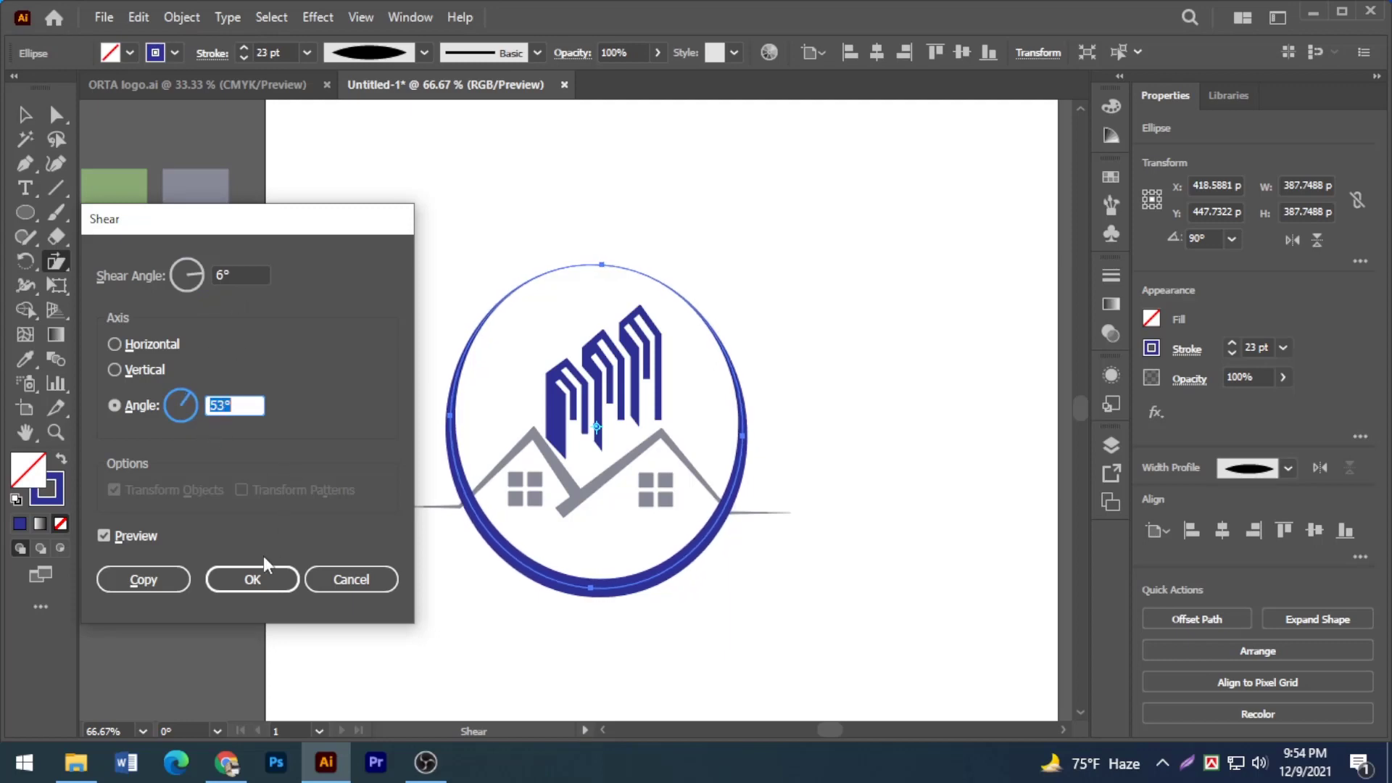
{"action": "left_click", "coordinate": [268, 577]}
Step: Expand the appearance of the sheared circle's tapered outline into a filled shape and deselect it
{"action": "left_click", "coordinate": [190, 14]}
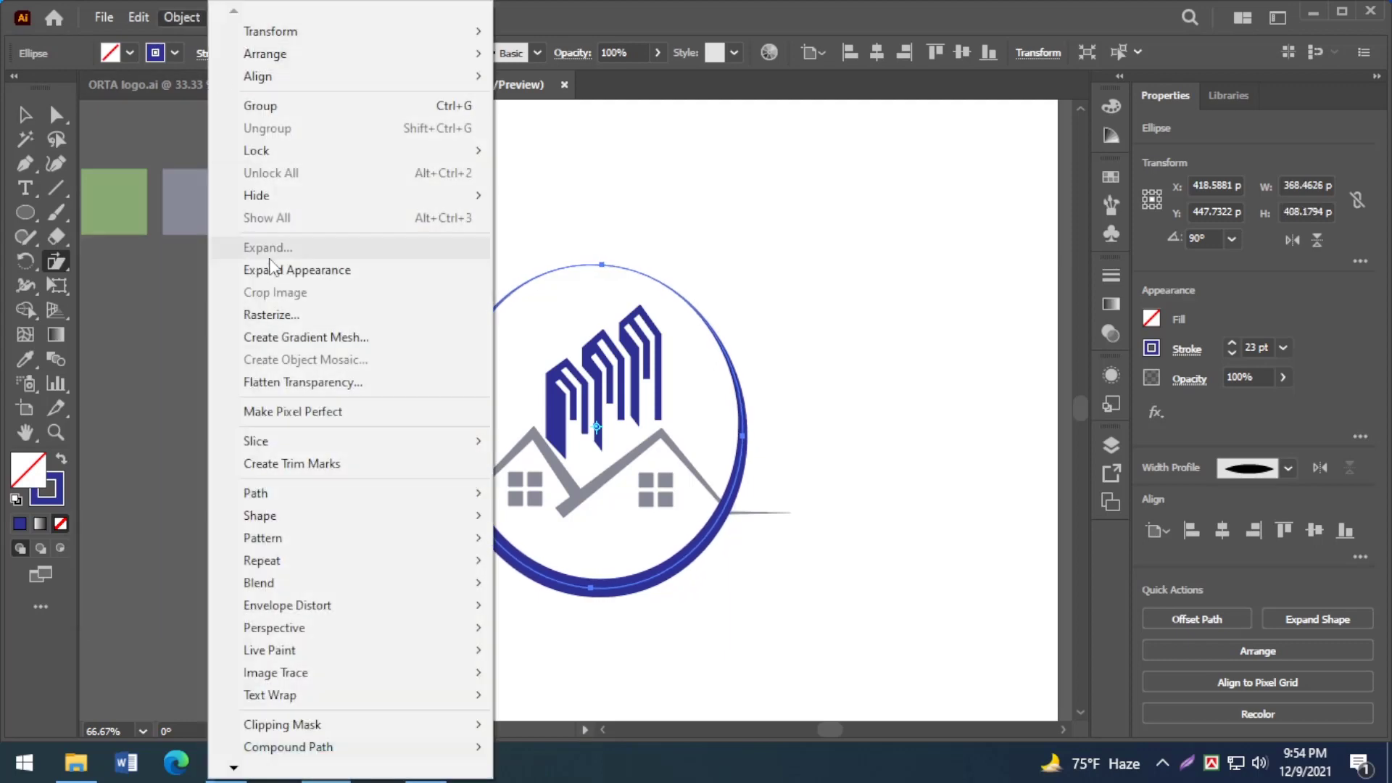
{"action": "left_click", "coordinate": [280, 268]}
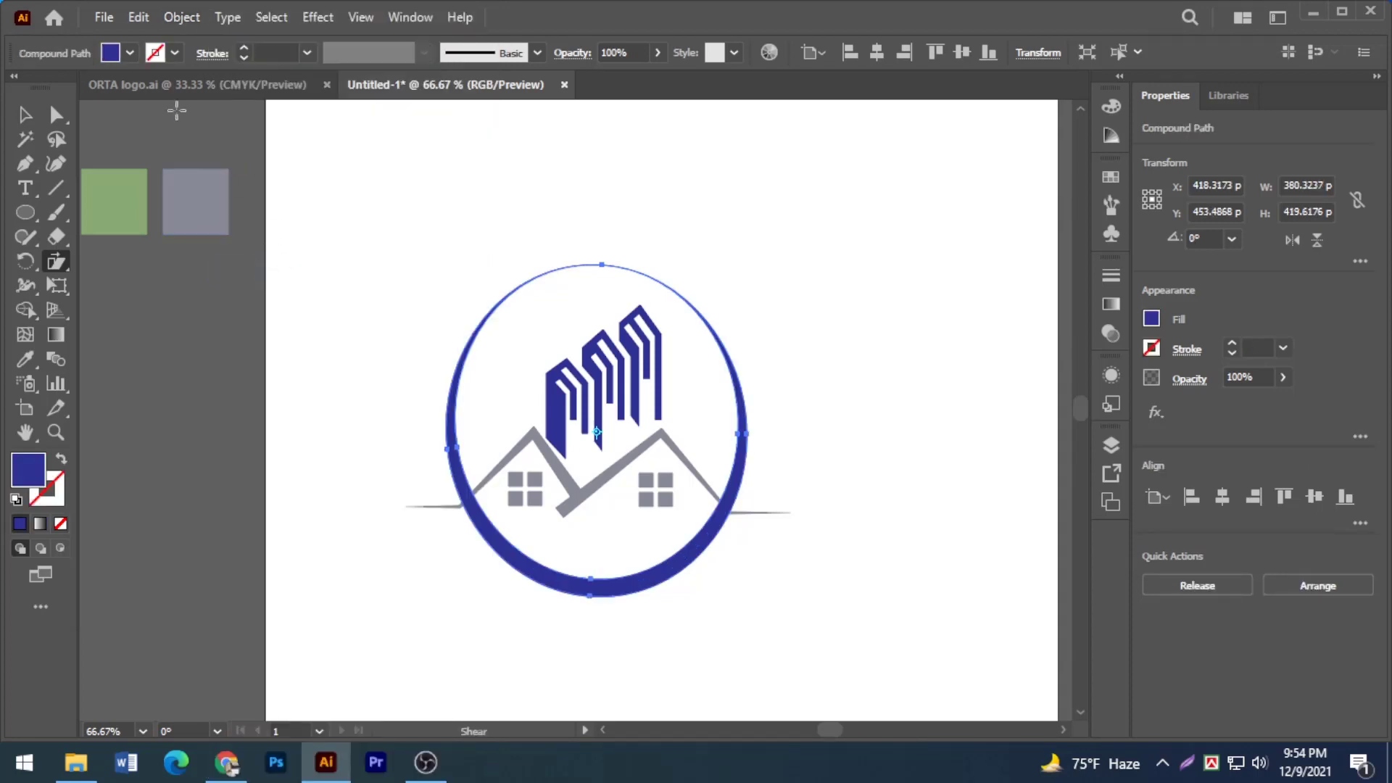
{"action": "left_click", "coordinate": [186, 19]}
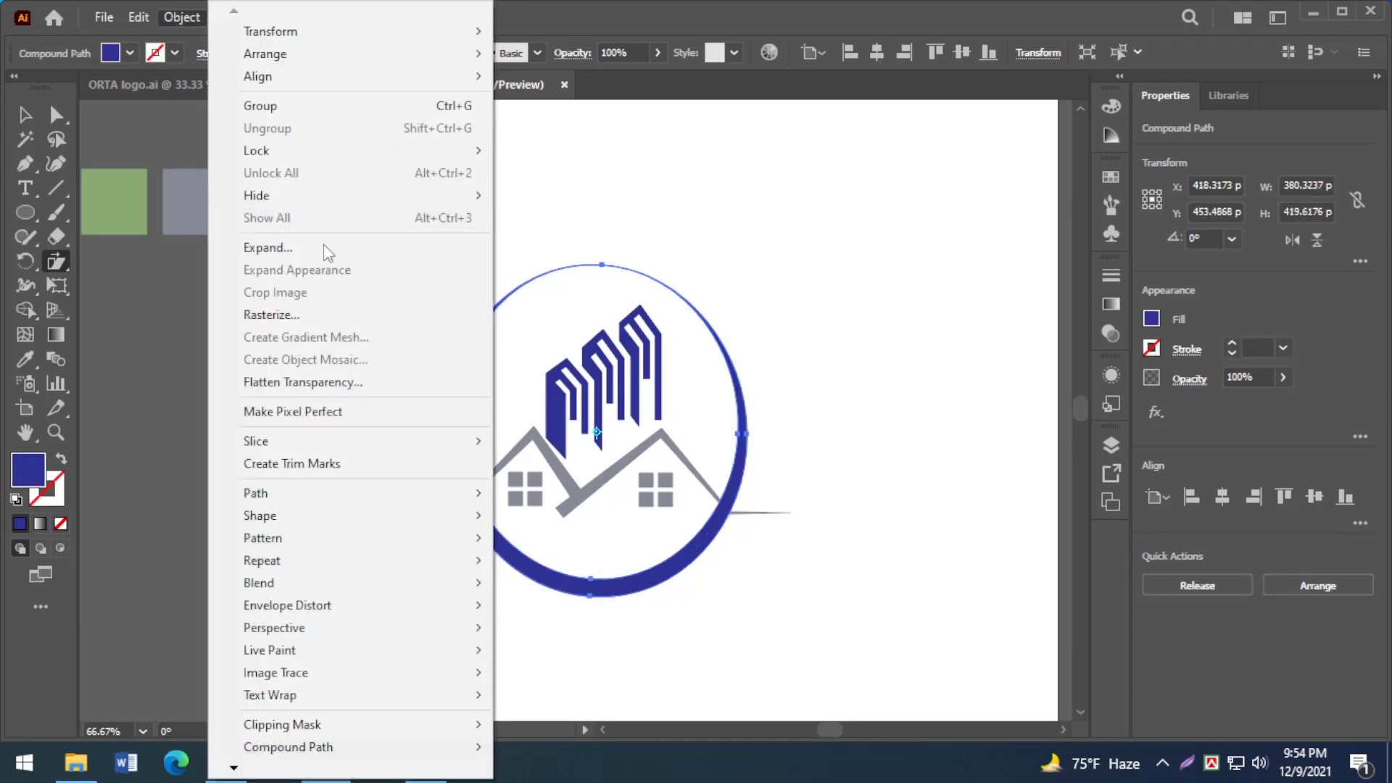
{"action": "left_click", "coordinate": [506, 199]}
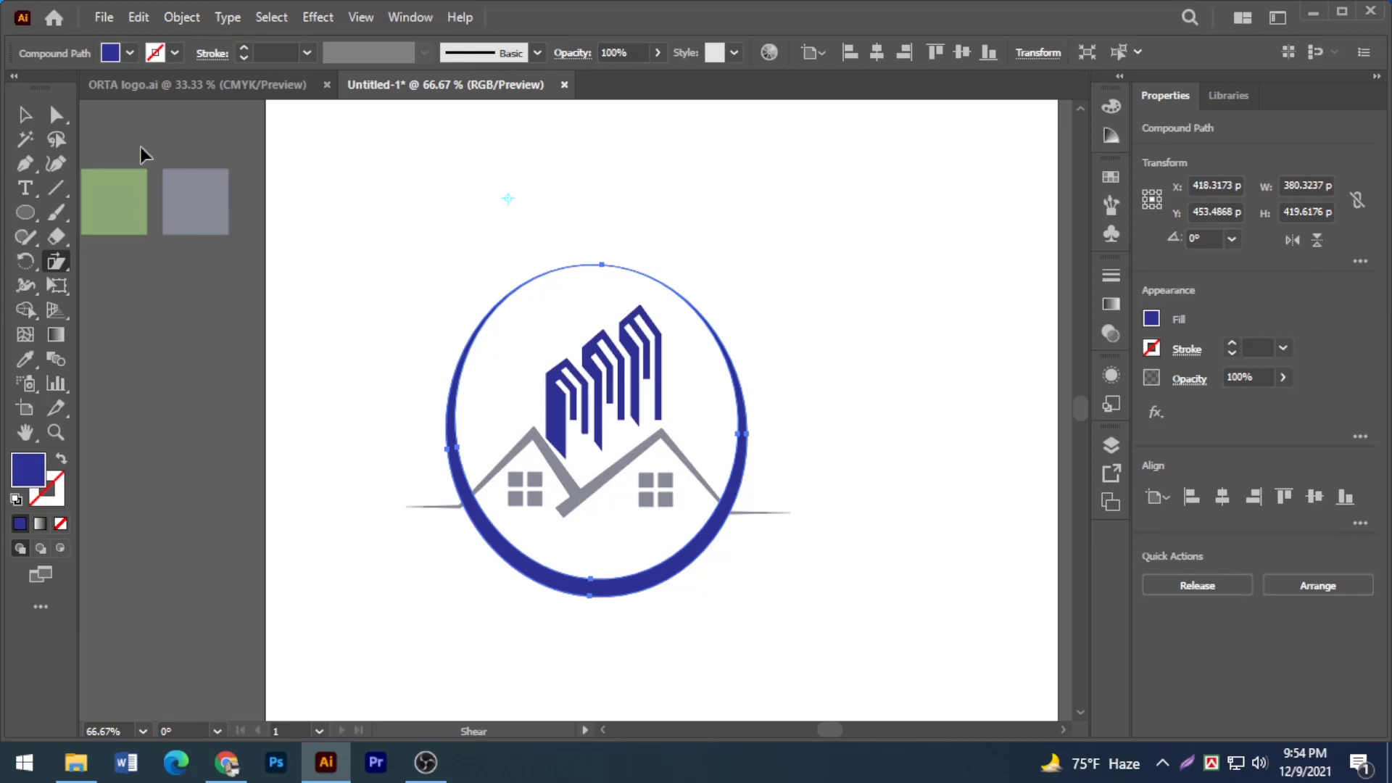
{"action": "left_click", "coordinate": [25, 115]}
{"action": "left_click", "coordinate": [363, 230]}
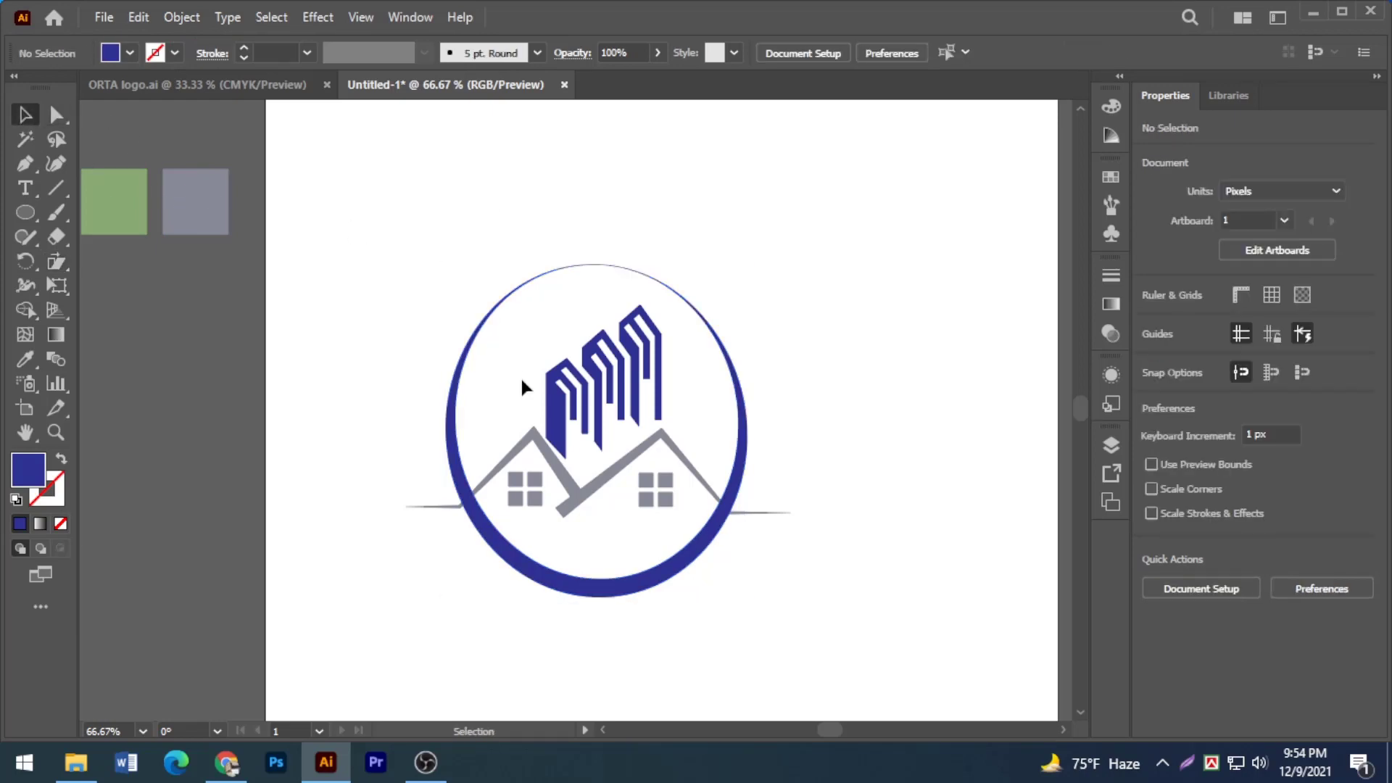
Step: Create an 11 px offset path with miter joins around both tapered roof shapes and deselect them
{"action": "left_click", "coordinate": [573, 488]}
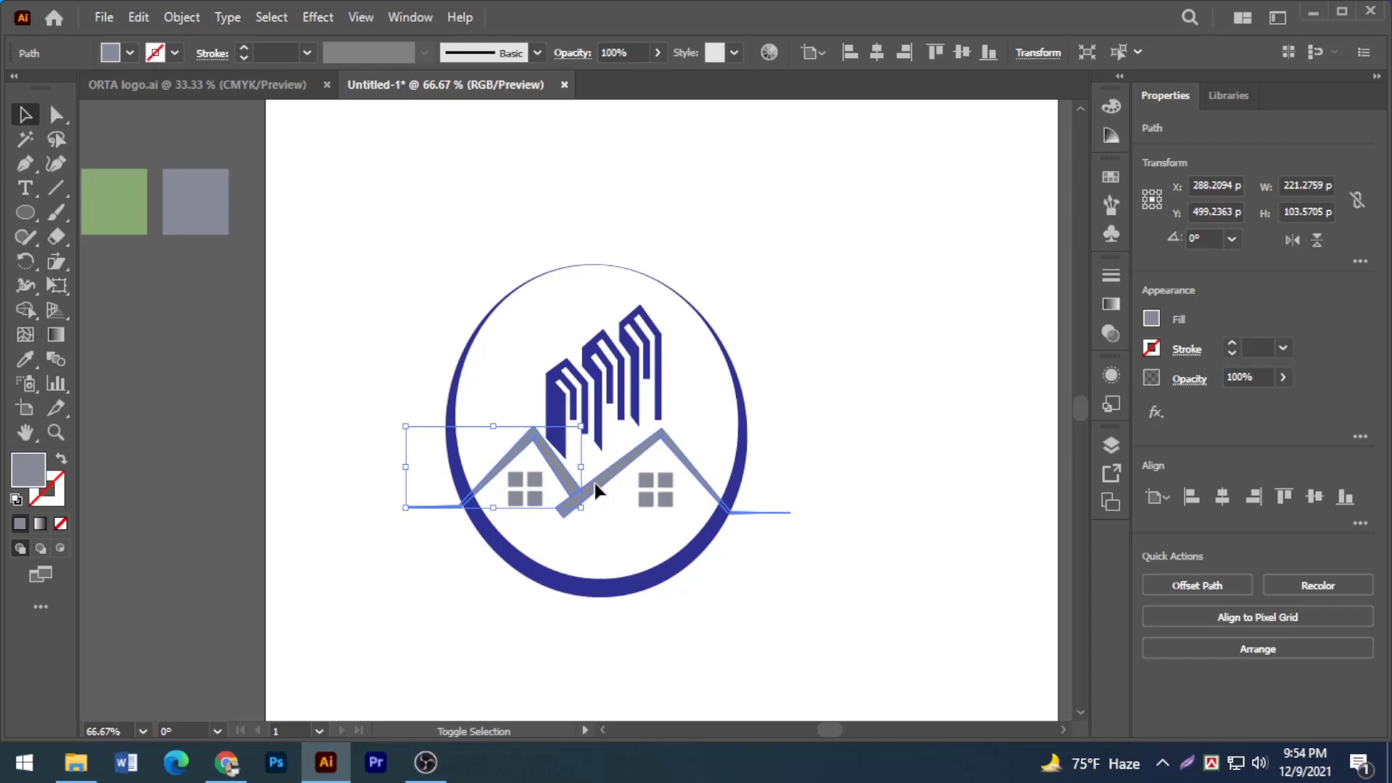
{"action": "left_click", "coordinate": [595, 489], "text": "shift"}
{"action": "left_click", "coordinate": [1157, 583]}
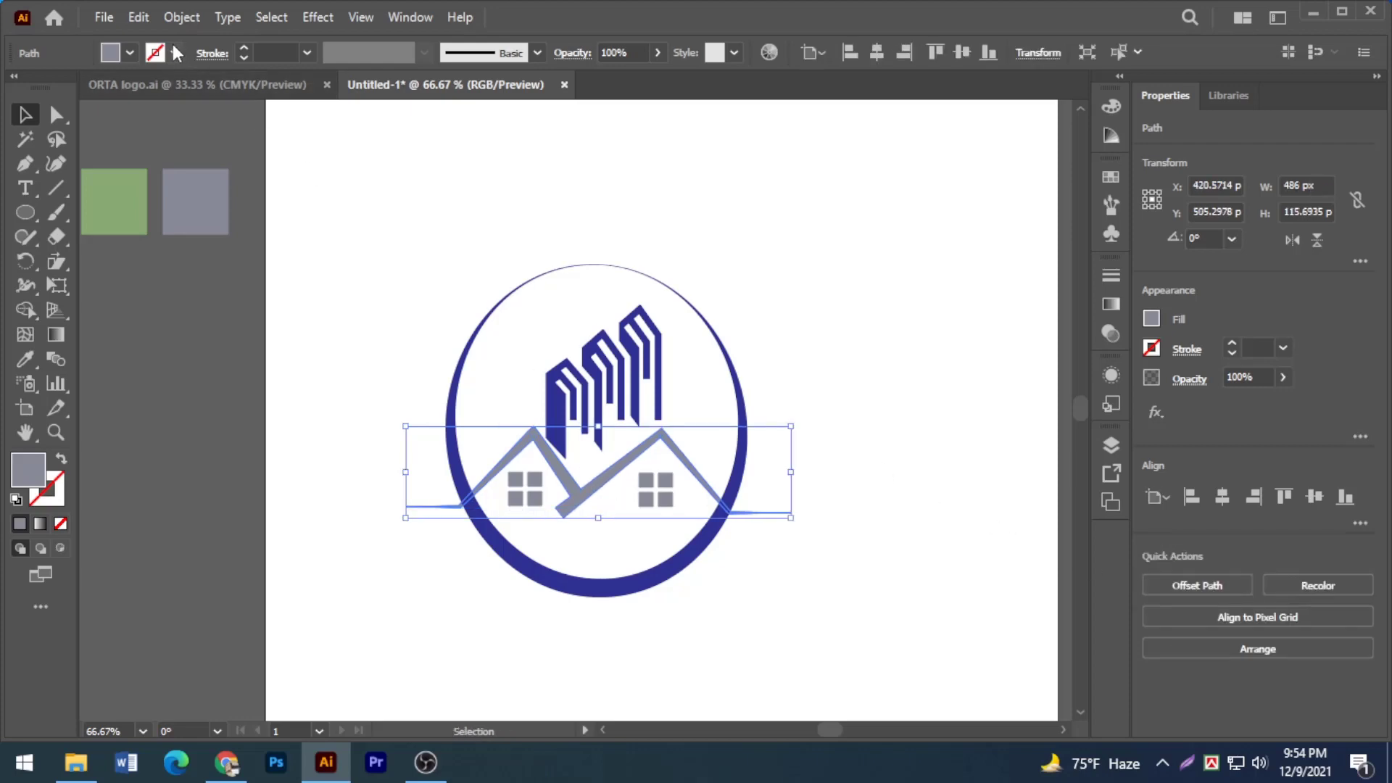
{"action": "left_click", "coordinate": [176, 19]}
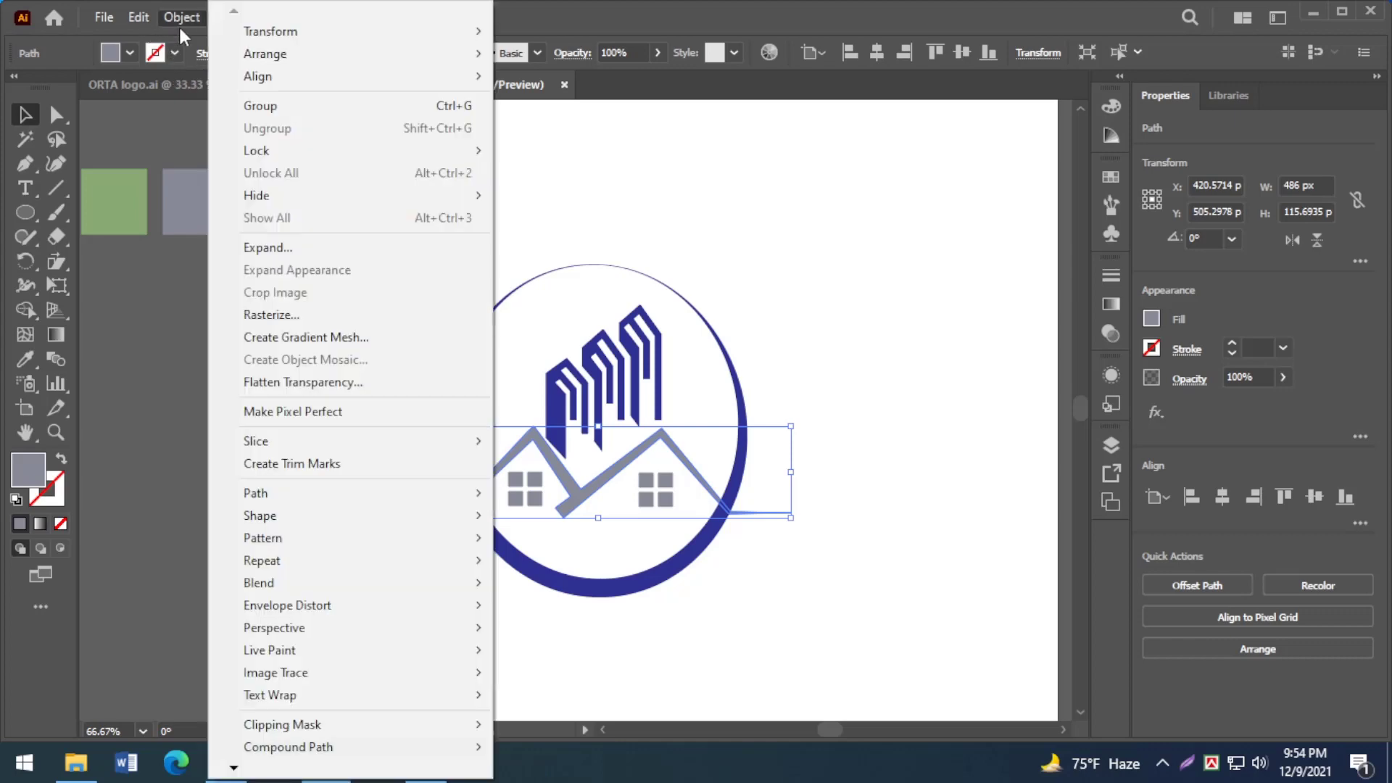
{"action": "mouse_move", "coordinate": [366, 497]}
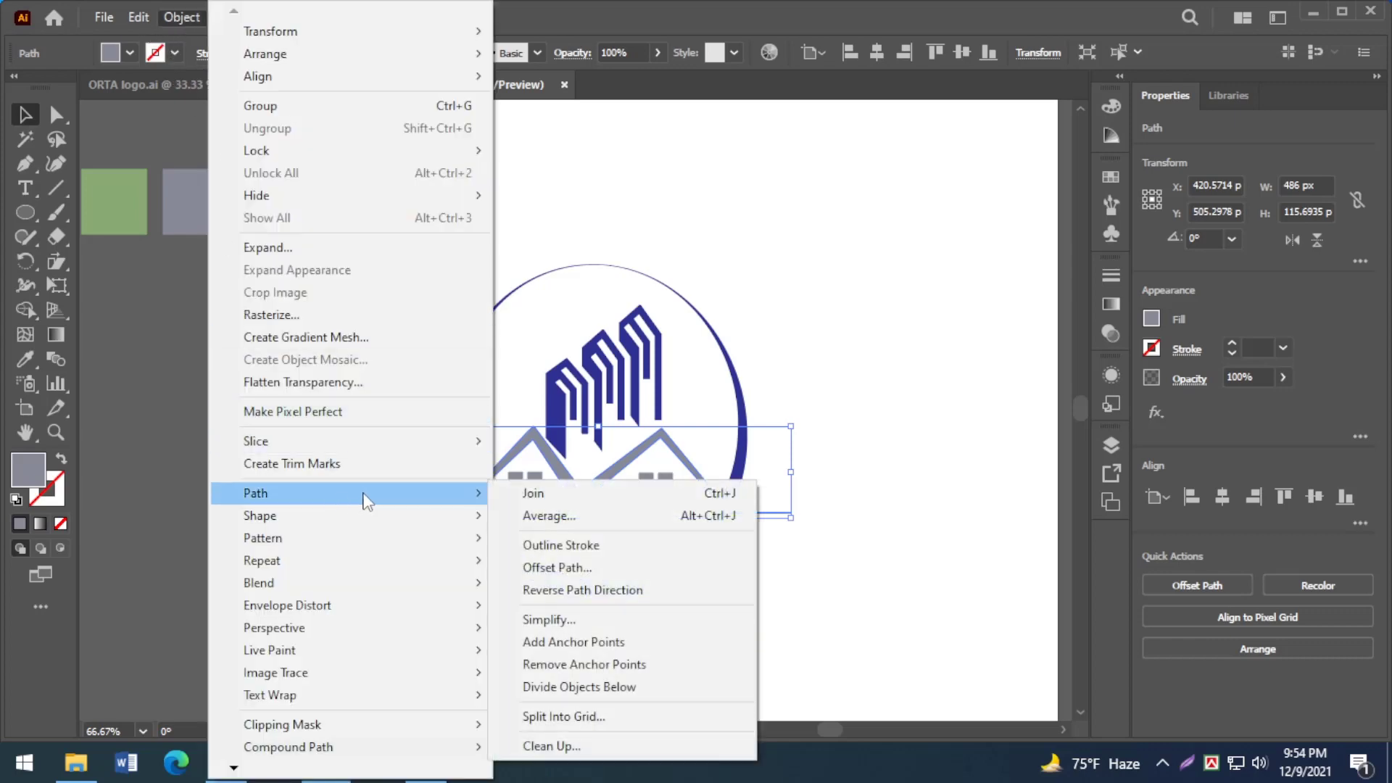
{"action": "left_click", "coordinate": [569, 567]}
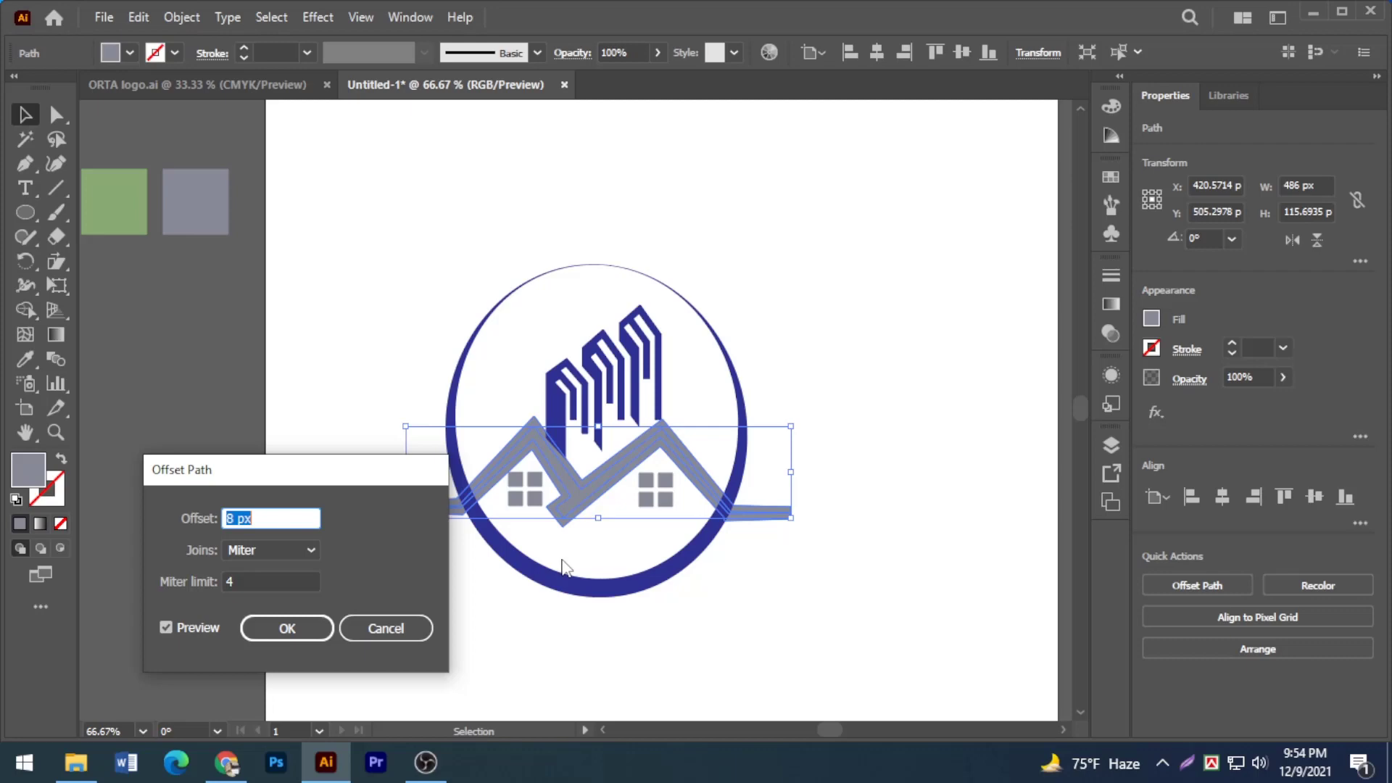
{"action": "key", "text": "Up"}
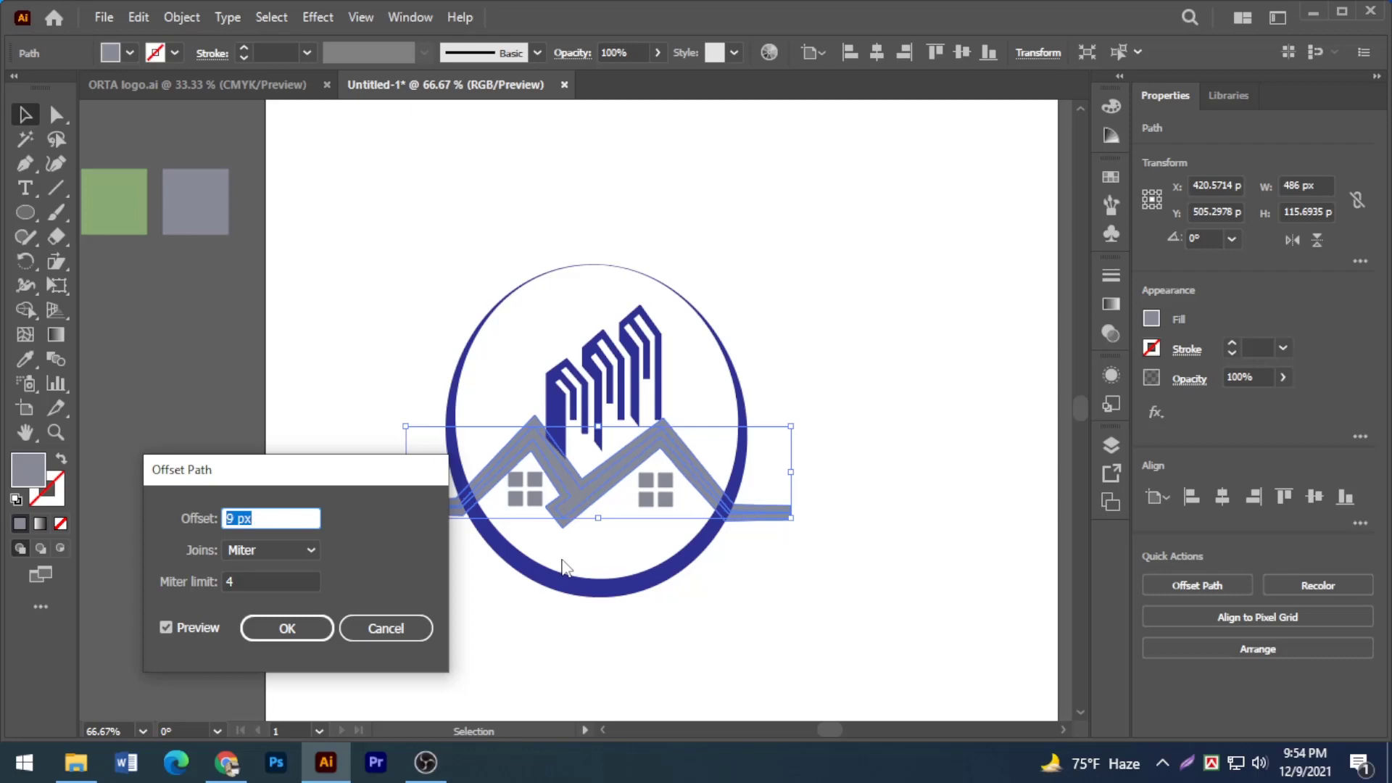
{"action": "key", "text": "Up"}
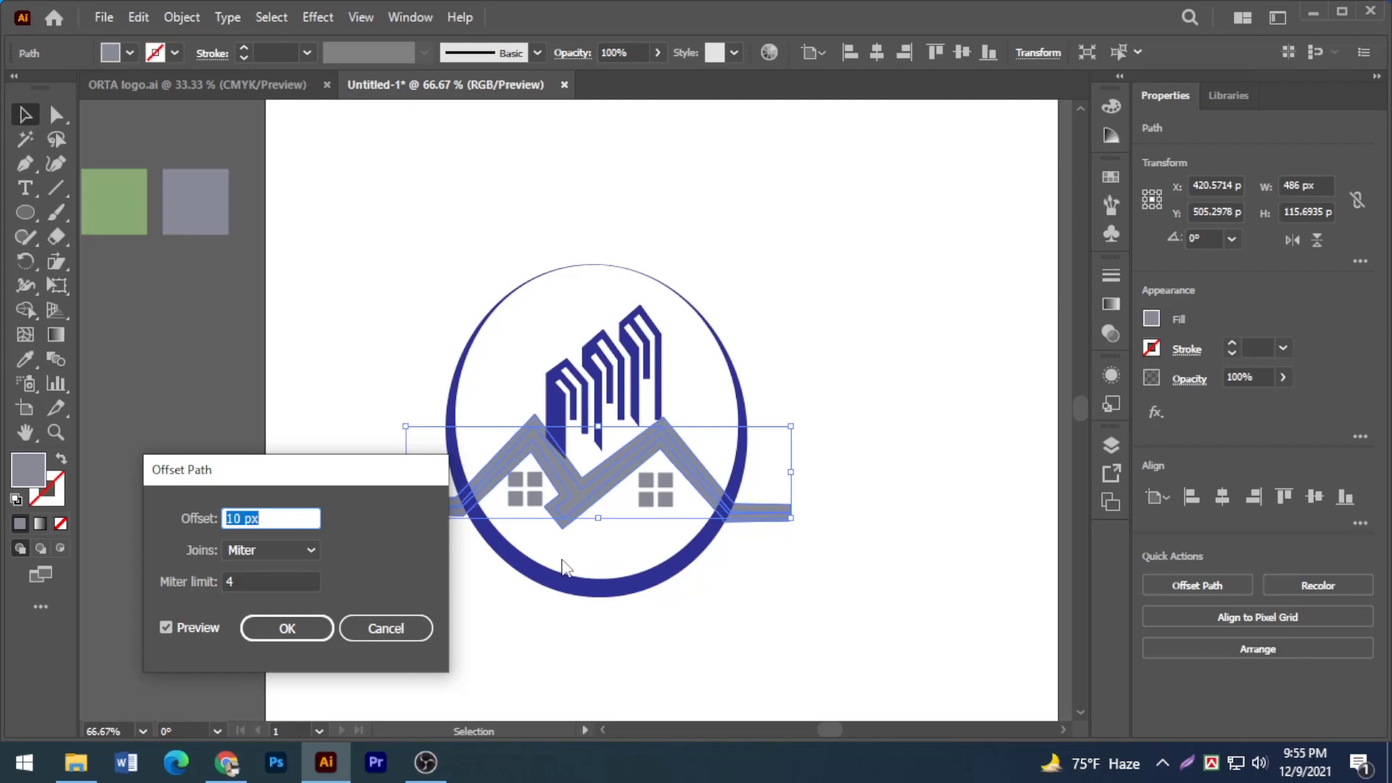
{"action": "key", "text": "Up"}
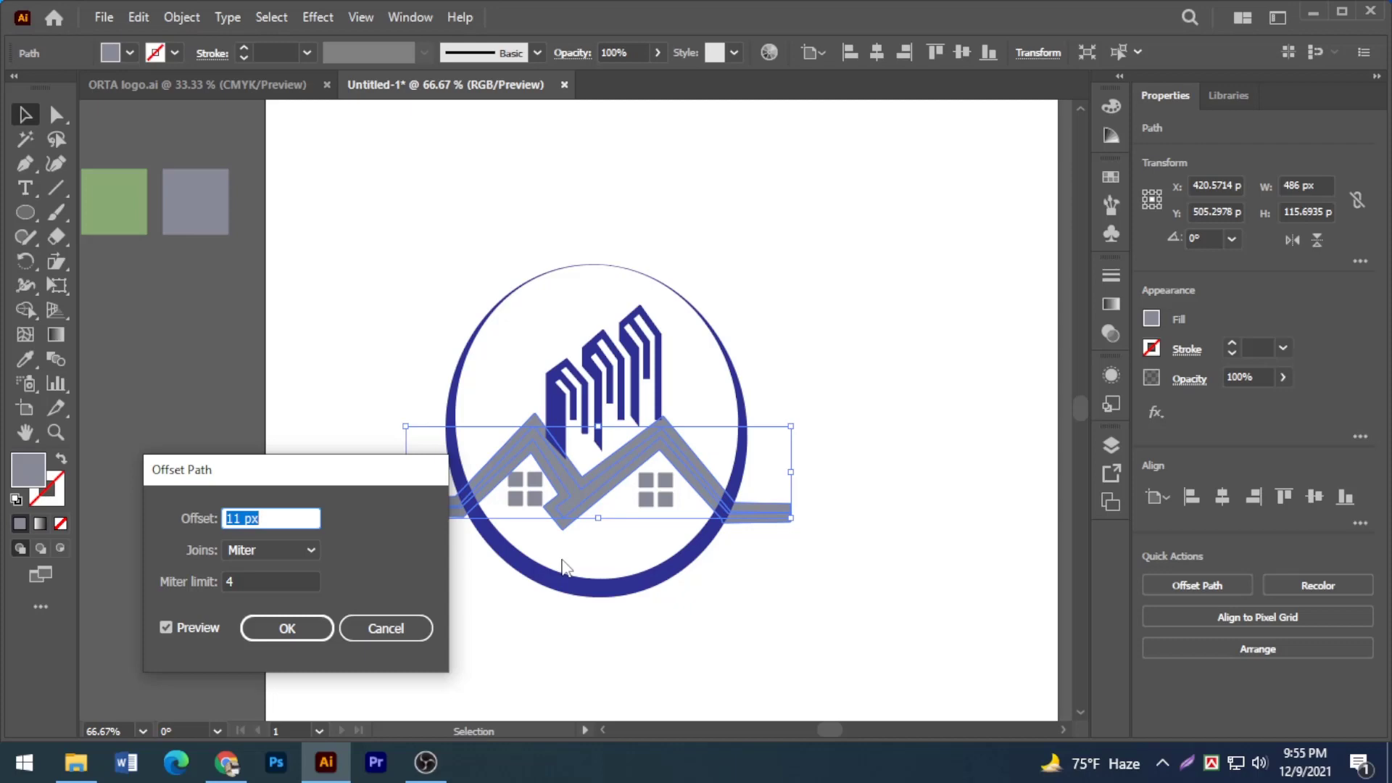
{"action": "left_click", "coordinate": [287, 624]}
{"action": "left_click", "coordinate": [299, 616]}
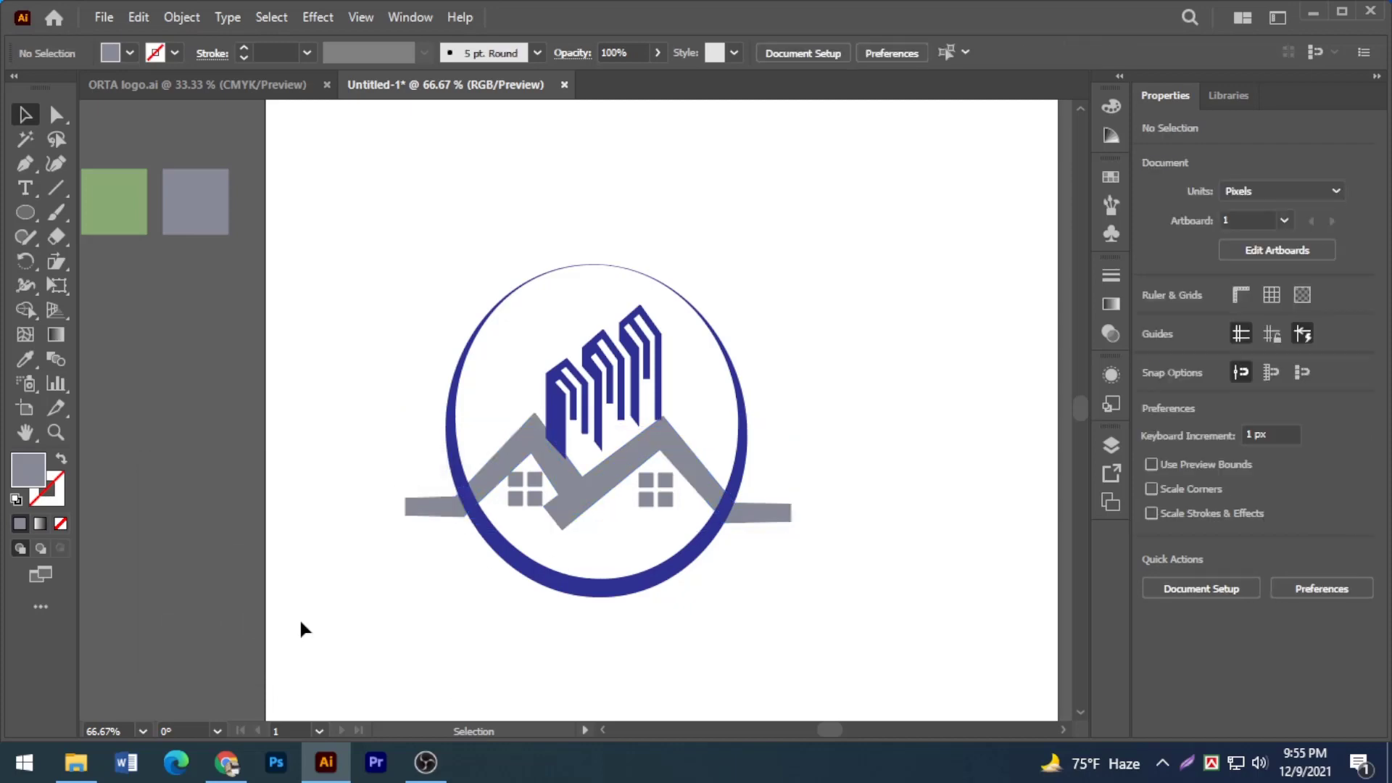
Step: With Shape Builder on all artwork, remove the offset bands along the roofs and the ring segment they cross on the left side
{"action": "key", "text": "ctrl+a"}
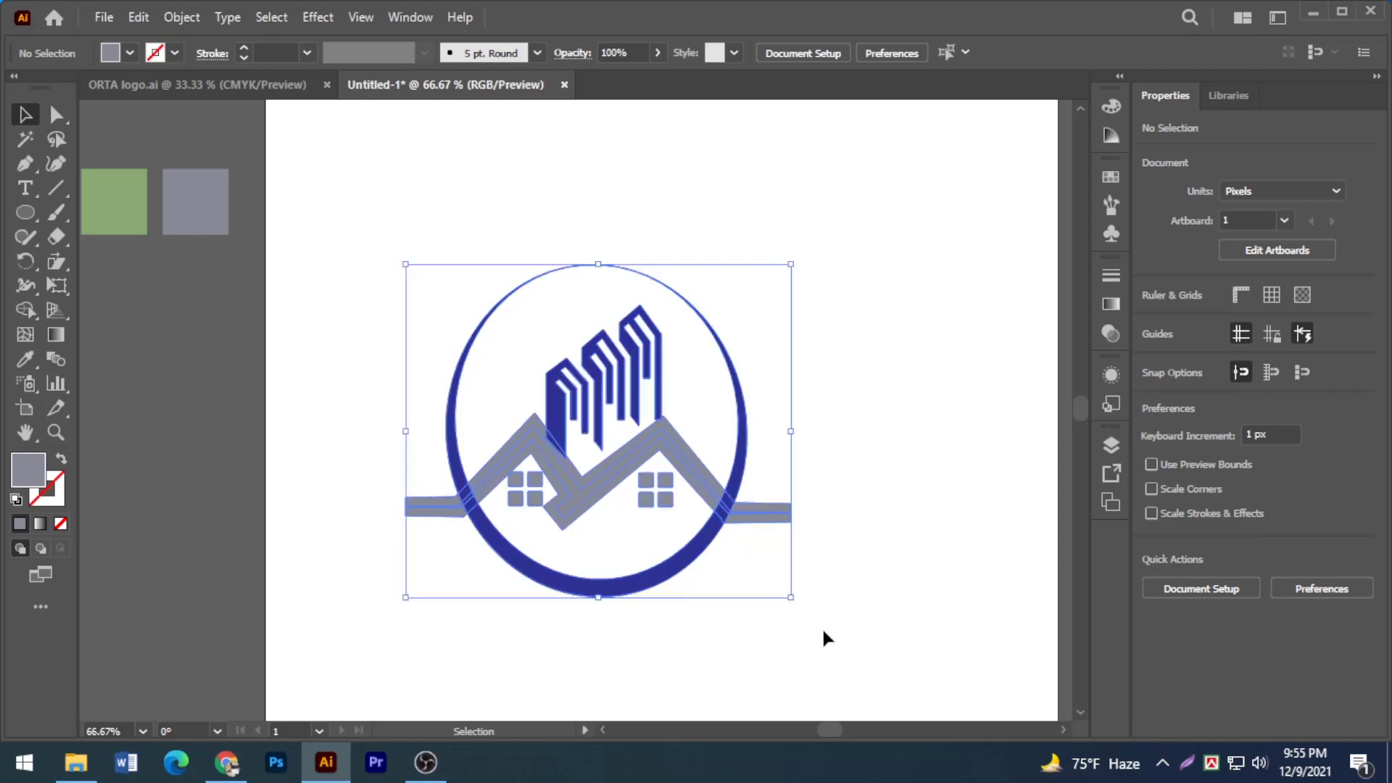
{"action": "key", "text": "ctrl+equal"}
{"action": "key", "text": "ctrl+equal"}
{"action": "left_click_drag", "start_coordinate": [812, 617], "coordinate": [803, 526]}
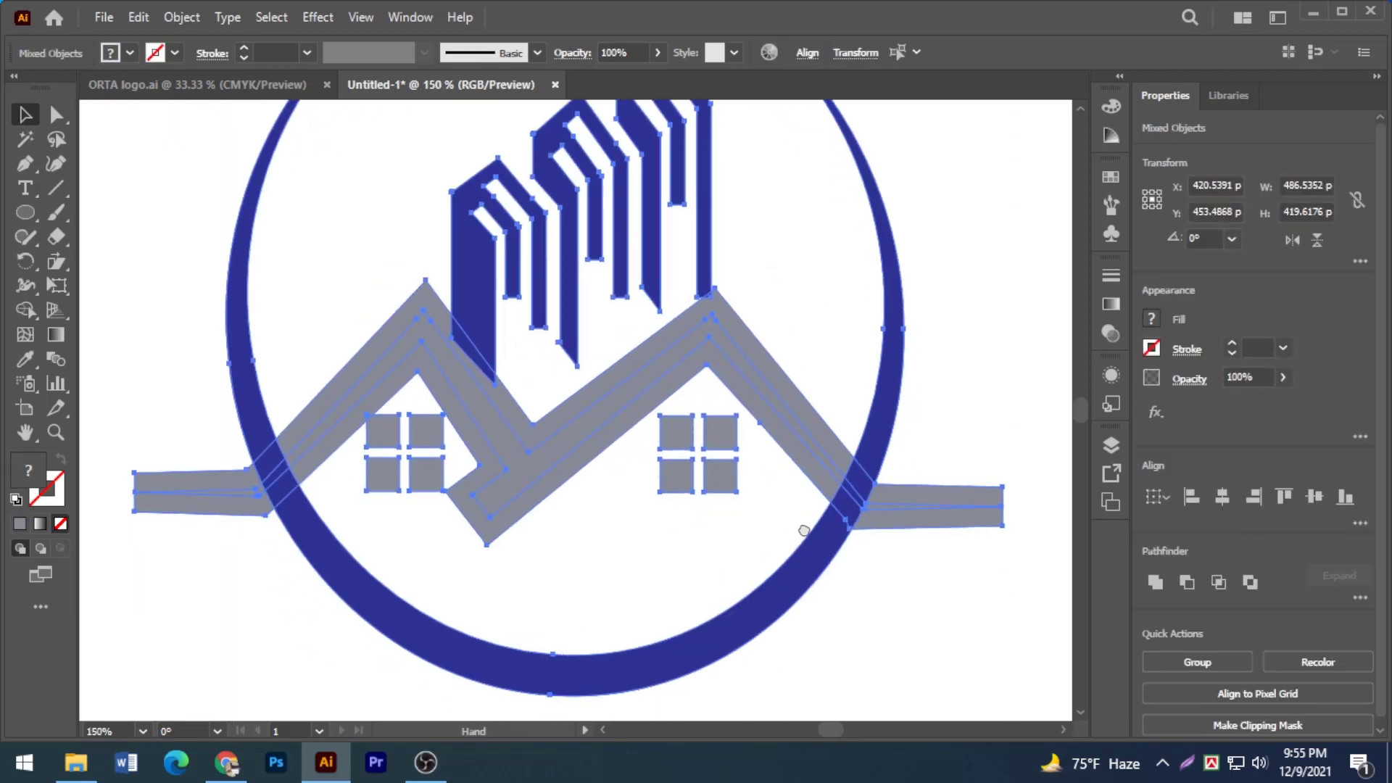
{"action": "left_click", "coordinate": [26, 310]}
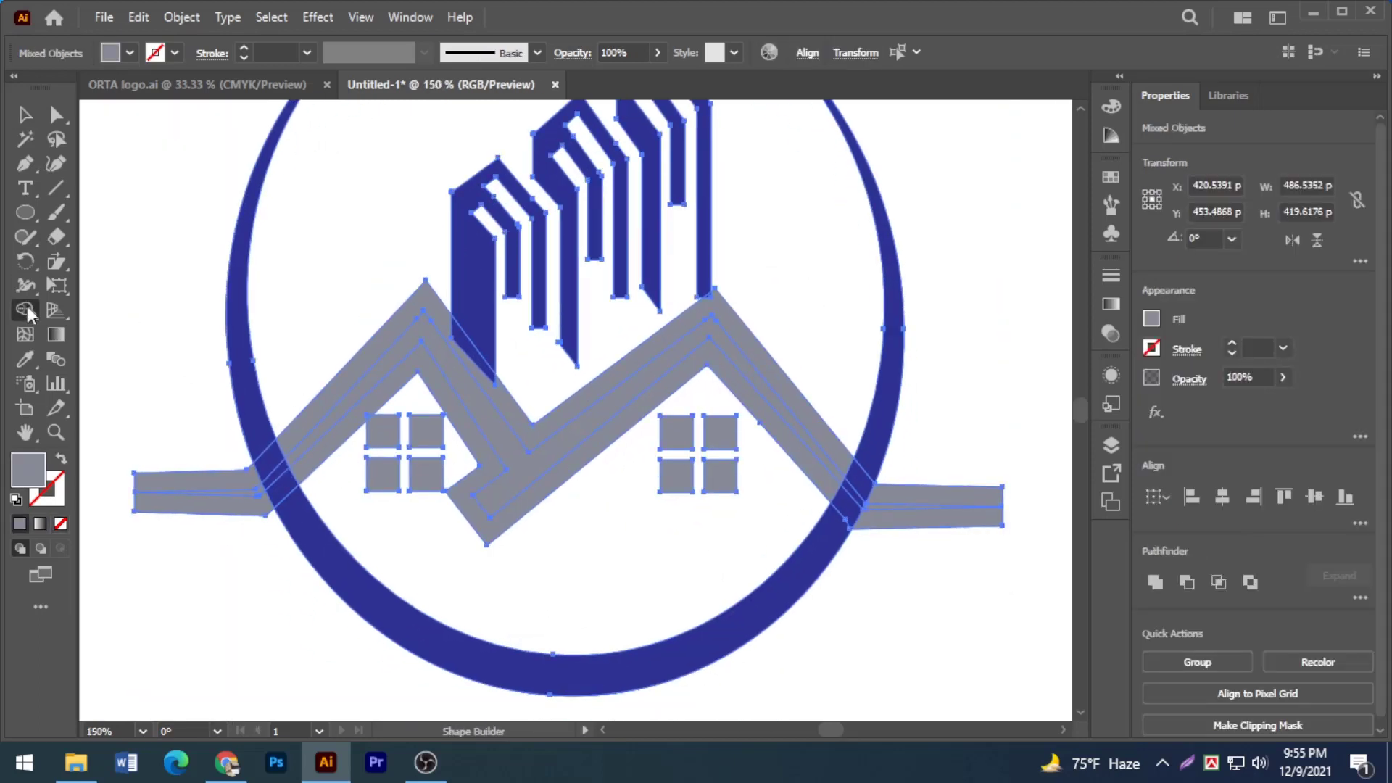
{"action": "left_click", "coordinate": [183, 478], "text": "alt"}
{"action": "left_click", "coordinate": [262, 465], "text": "alt"}
{"action": "left_click", "coordinate": [293, 433], "text": "alt"}
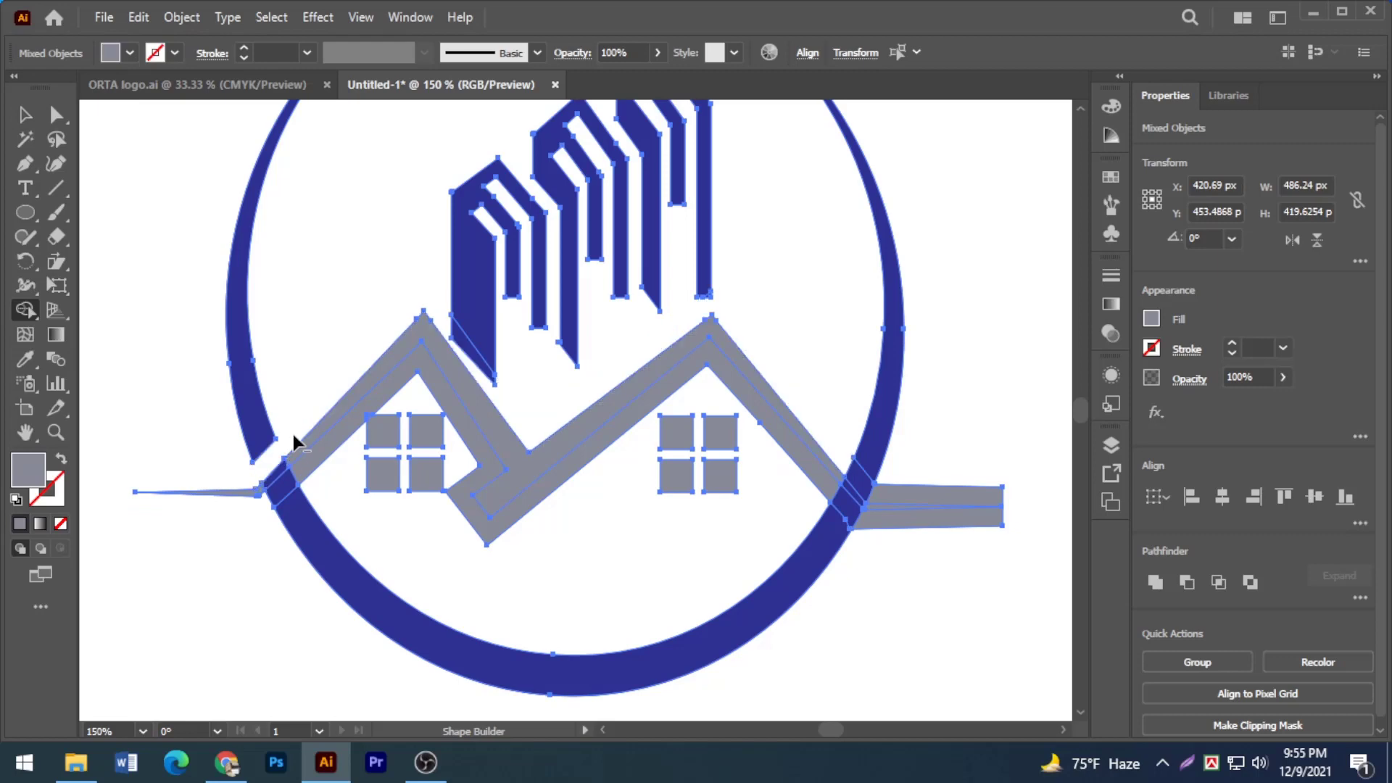
{"action": "left_click", "coordinate": [499, 435], "text": "alt"}
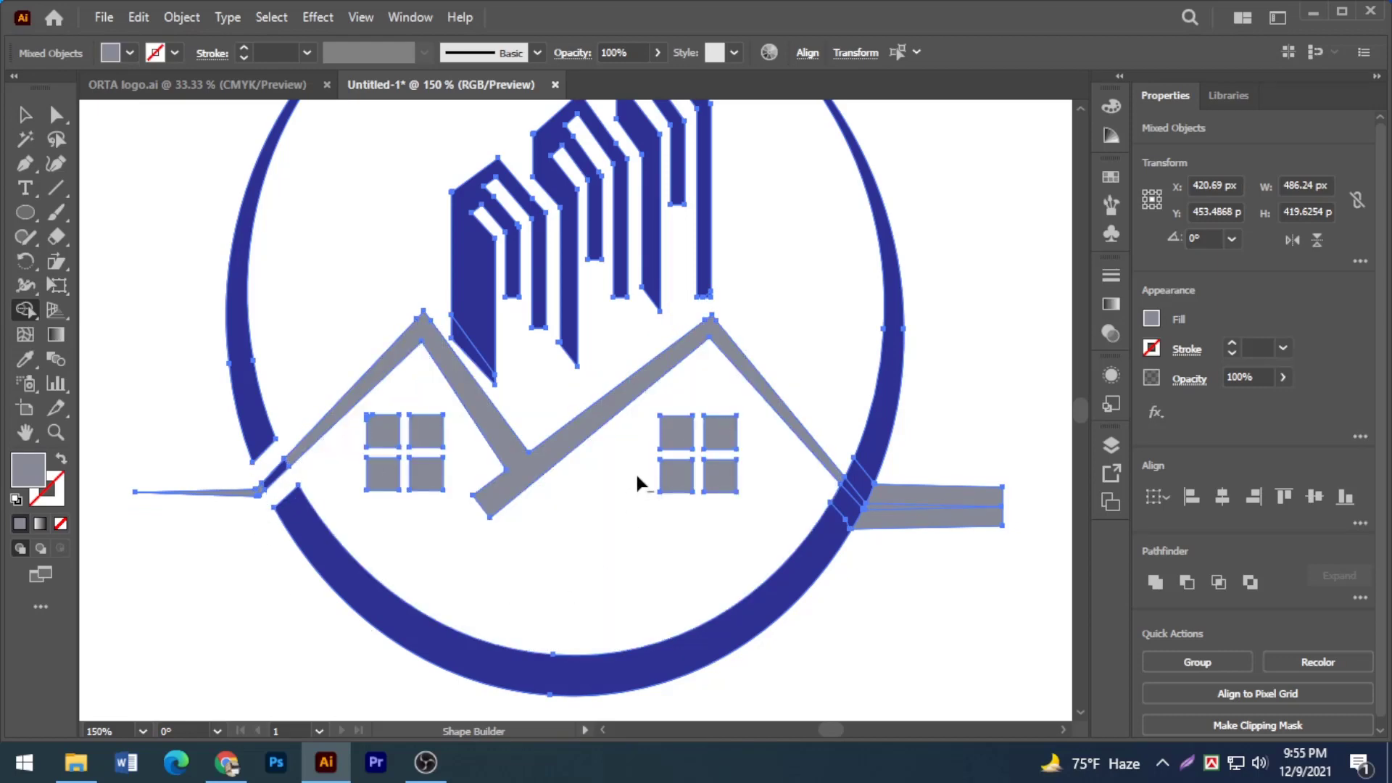
Step: Remove the offset bands at the right eave to cut a gap in the ring, and merge the right roof's pieces into one shape
{"action": "left_click", "coordinate": [895, 500], "text": "alt"}
{"action": "left_click", "coordinate": [845, 511], "text": "alt"}
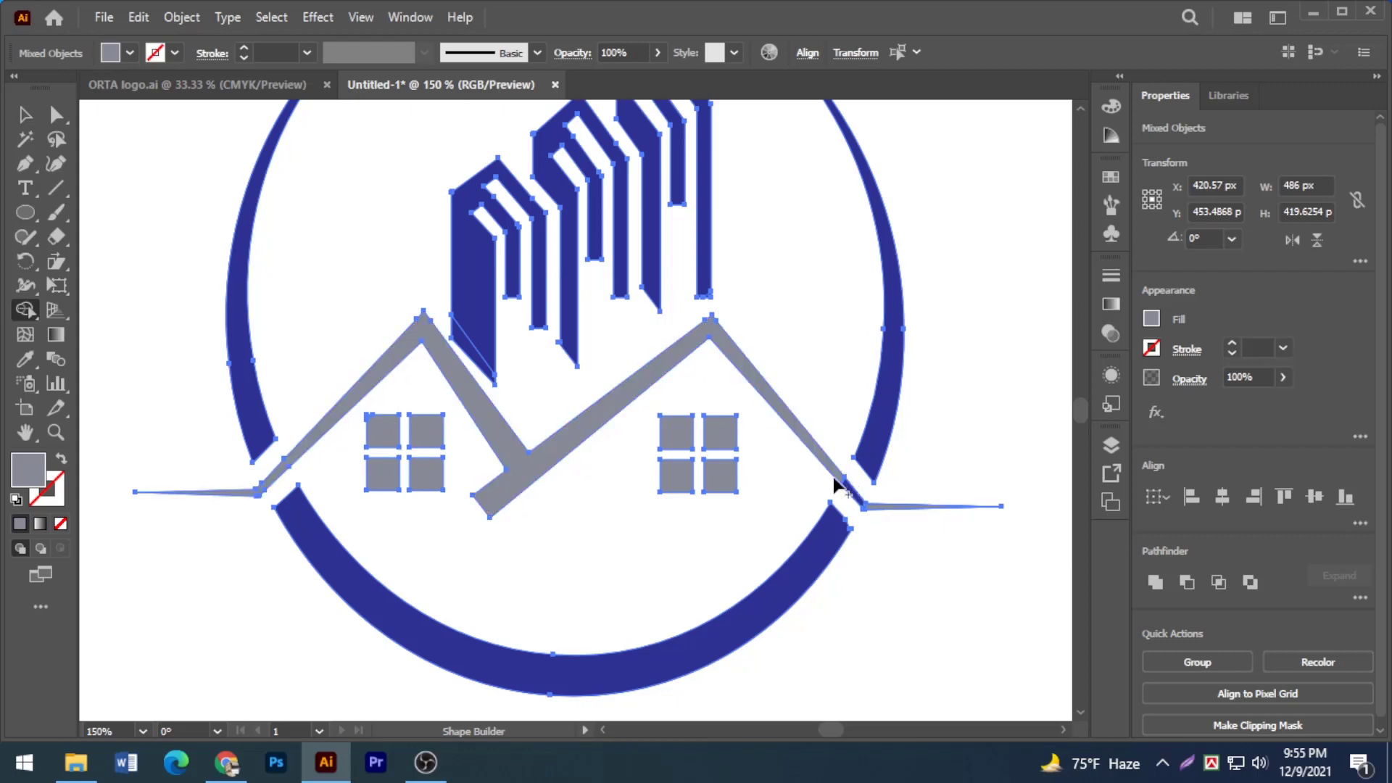
{"action": "left_click_drag", "start_coordinate": [833, 477], "coordinate": [890, 522]}
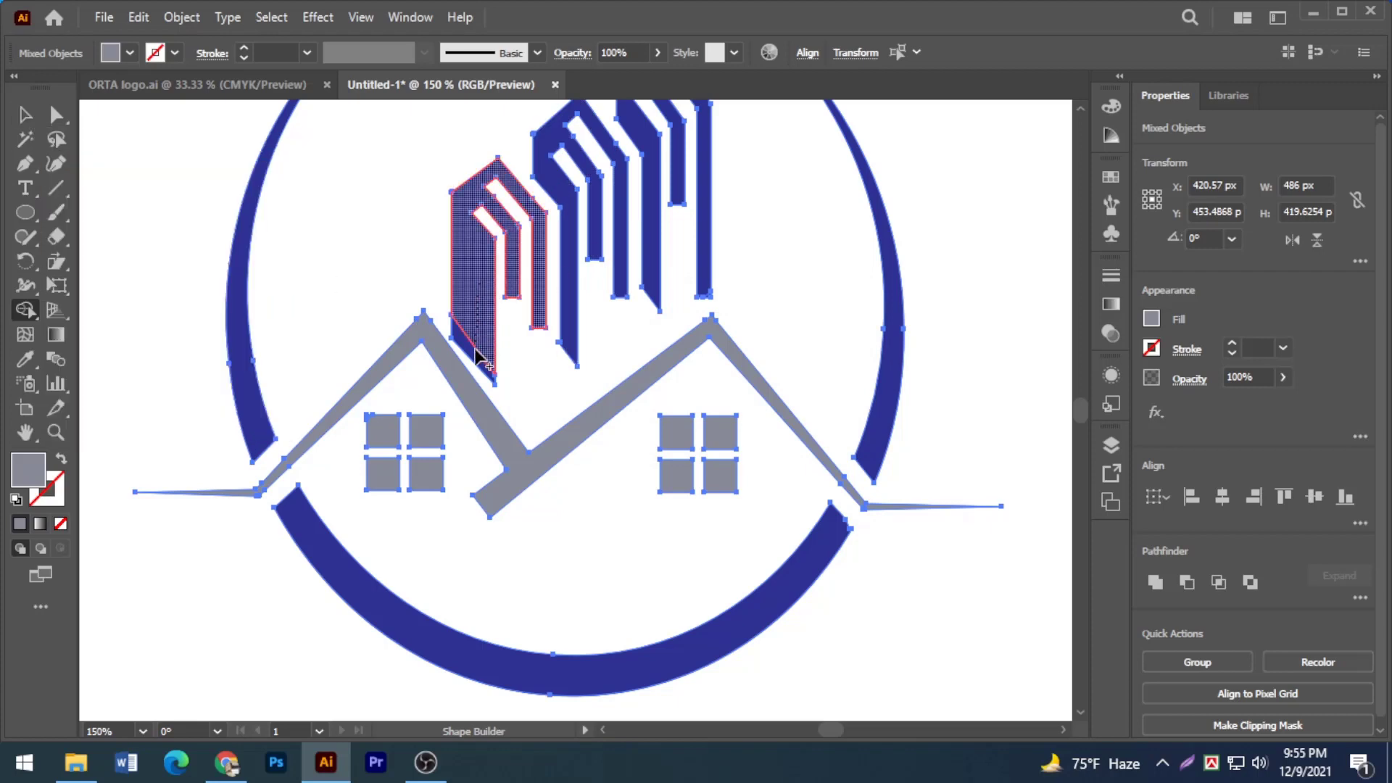
Step: Merge the leftmost building's split lower corner back into its body and deselect the artwork
{"action": "left_click", "coordinate": [476, 355]}
{"action": "key", "text": "v"}
{"action": "left_click", "coordinate": [113, 249]}
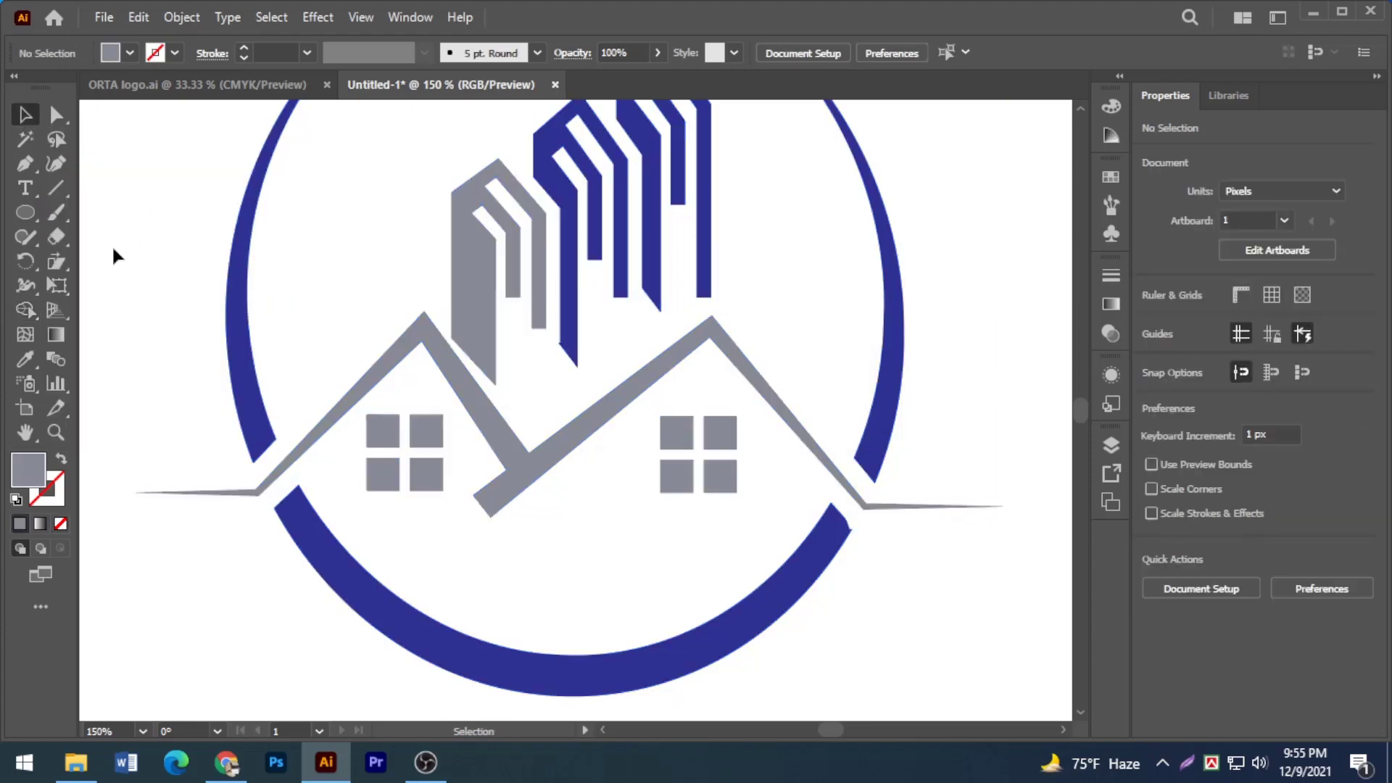
Step: Lower the bottom anchor point of the leftmost building to about Y 496 px and deselect it
{"action": "left_click", "coordinate": [58, 116]}
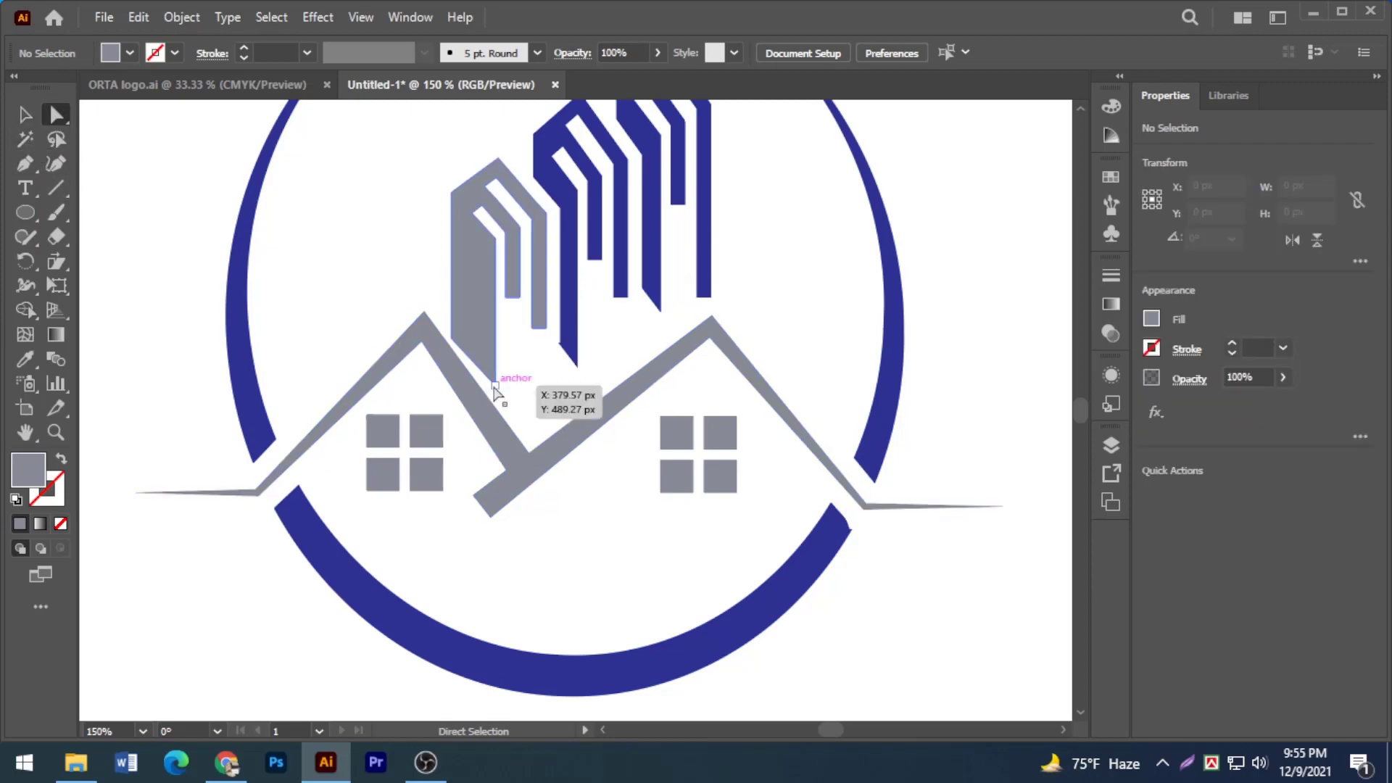
{"action": "left_click_drag", "start_coordinate": [494, 392], "coordinate": [498, 403]}
{"action": "key", "text": "v"}
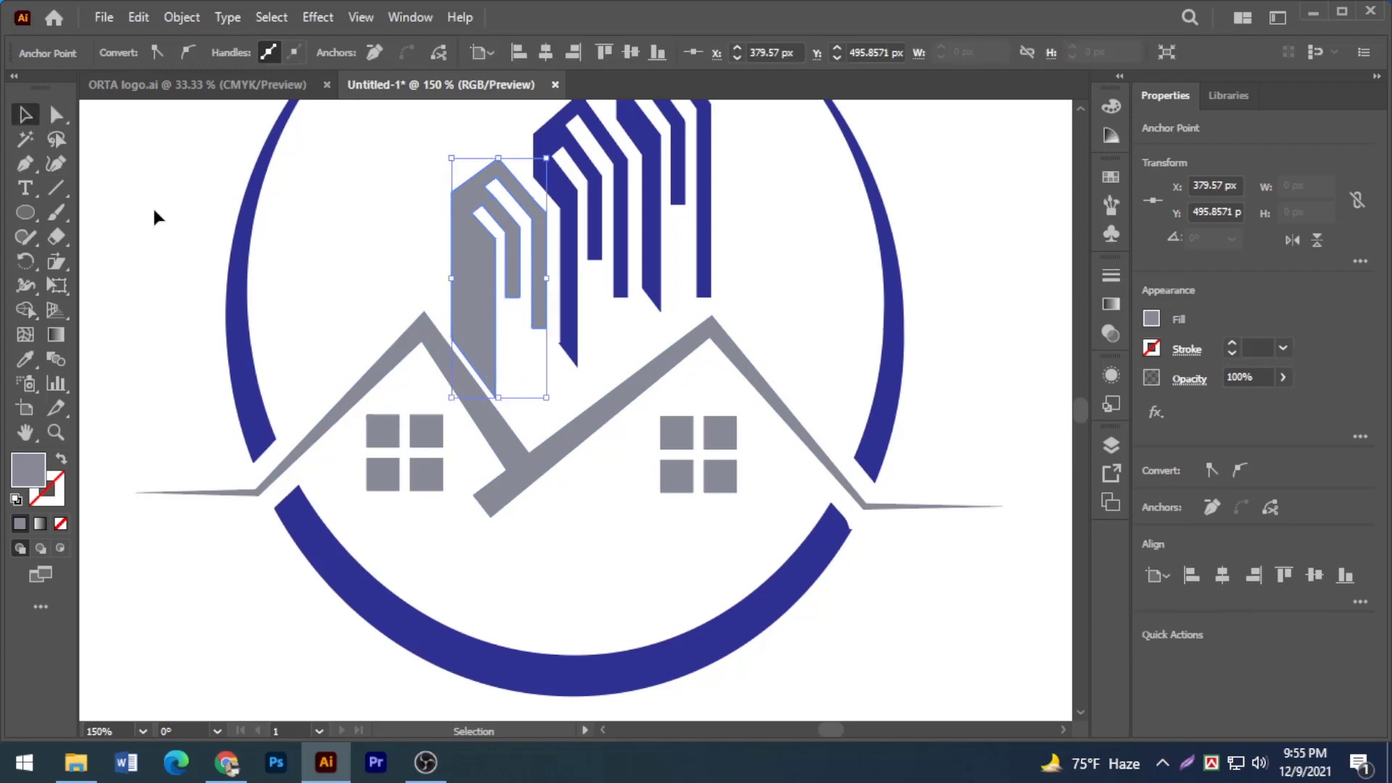
{"action": "left_click", "coordinate": [154, 210]}
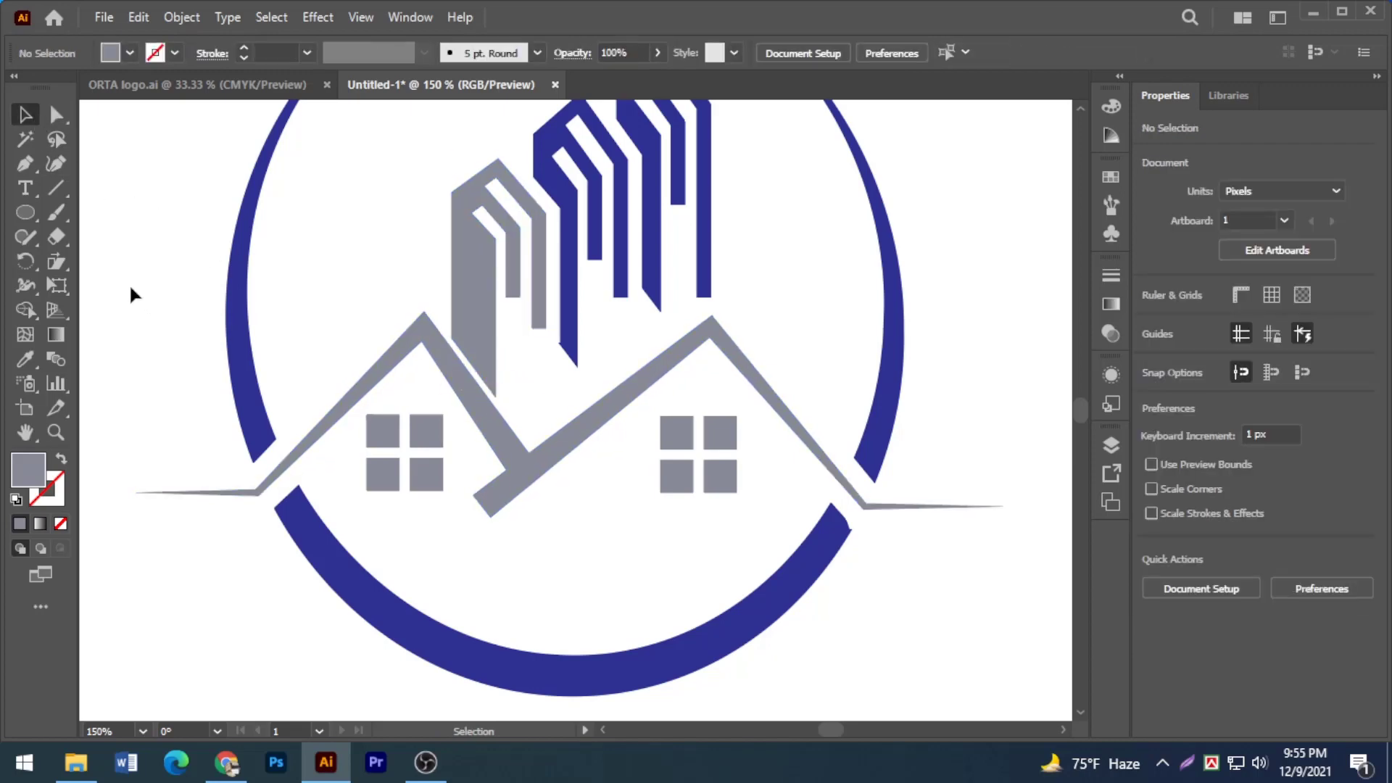
Step: Recolor the middle building with the green sampled from the swatch square beside the artboard
{"action": "key", "text": "ctrl+minus"}
{"action": "key", "text": "ctrl+minus"}
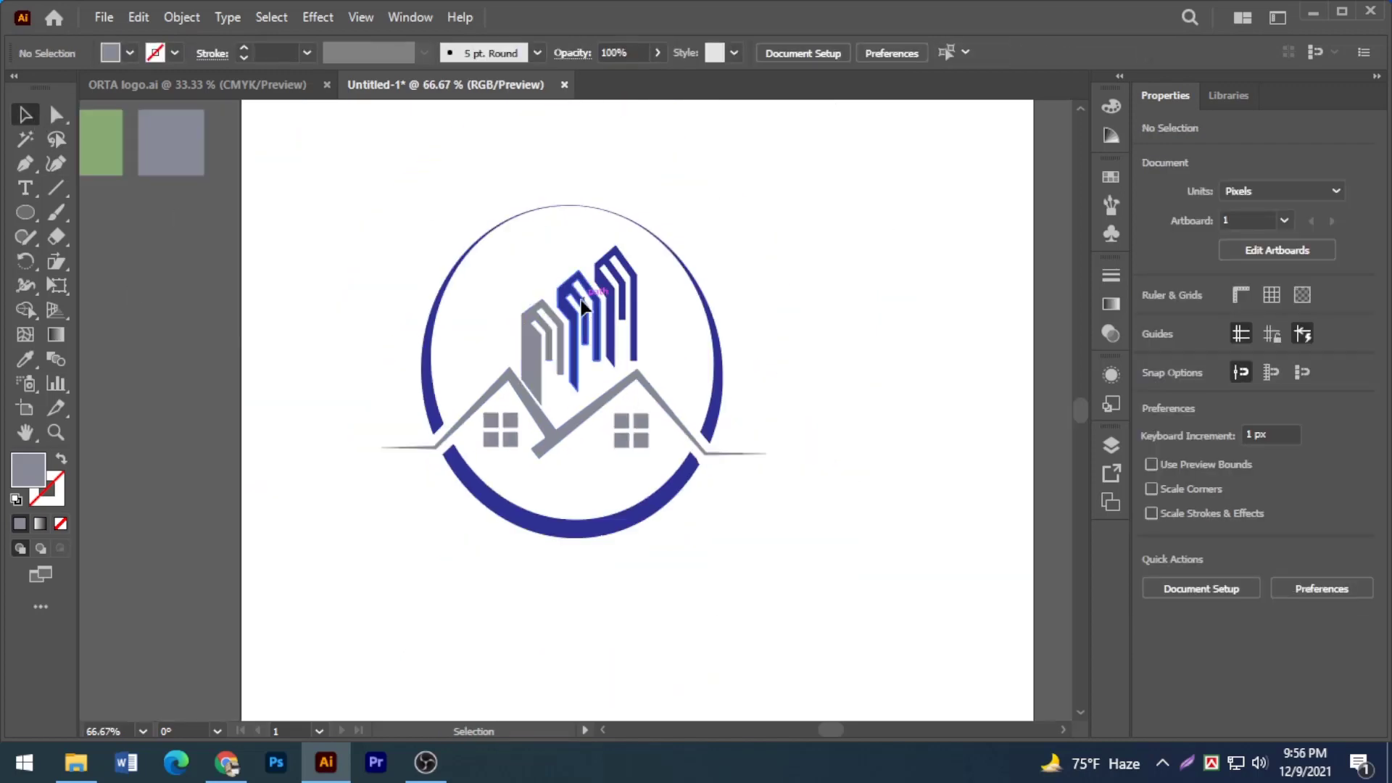
{"action": "left_click", "coordinate": [573, 319]}
{"action": "left_click_drag", "start_coordinate": [261, 246], "coordinate": [370, 313]}
{"action": "key", "text": "i"}
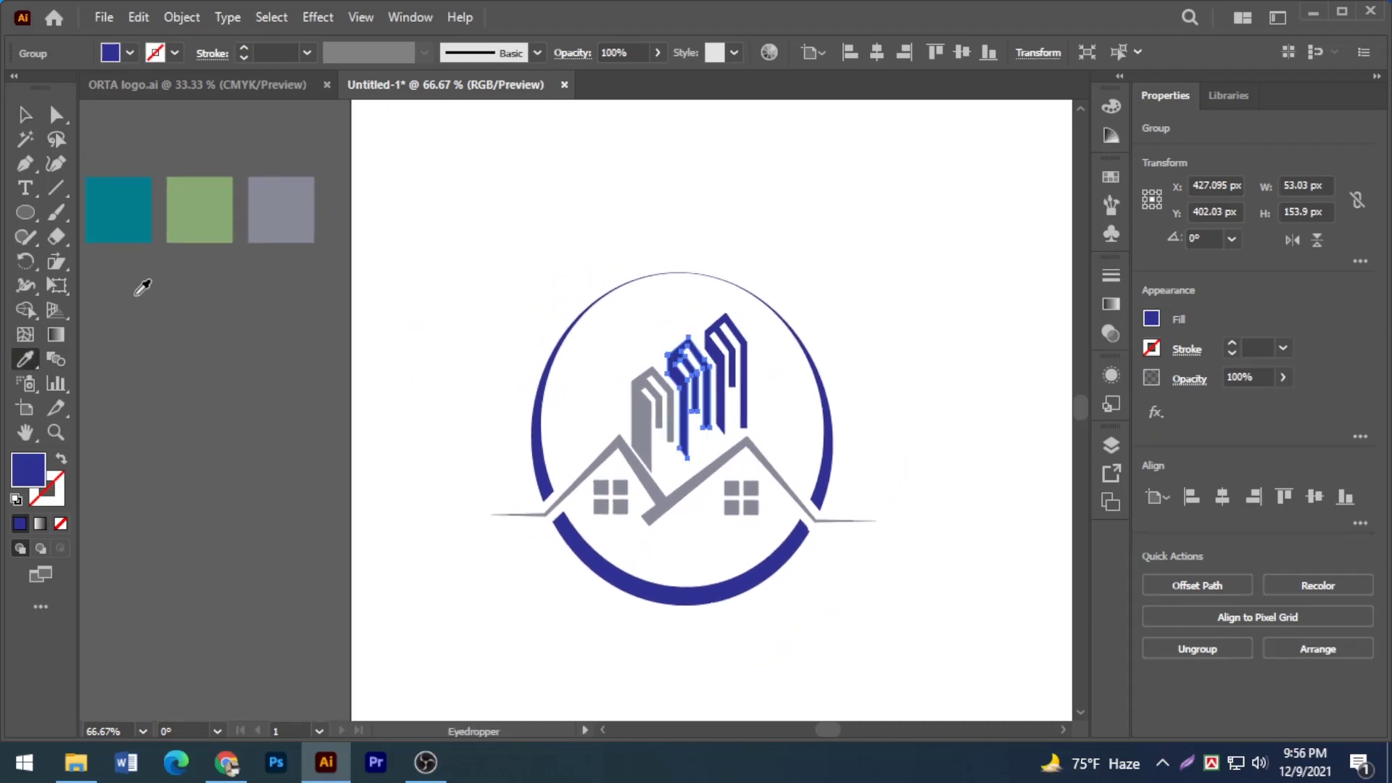
{"action": "left_click", "coordinate": [224, 218]}
{"action": "left_click", "coordinate": [16, 117]}
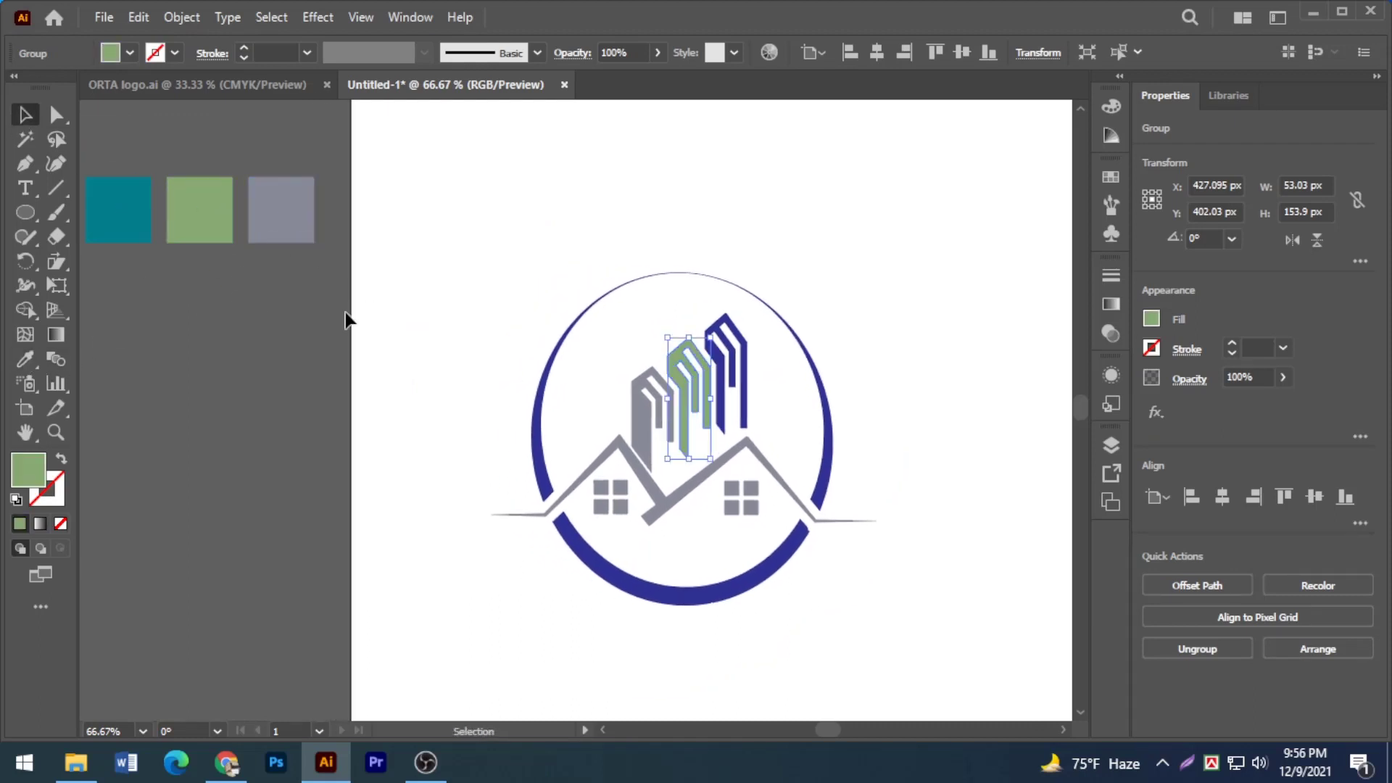
{"action": "left_click", "coordinate": [630, 404]}
{"action": "left_click", "coordinate": [637, 406]}
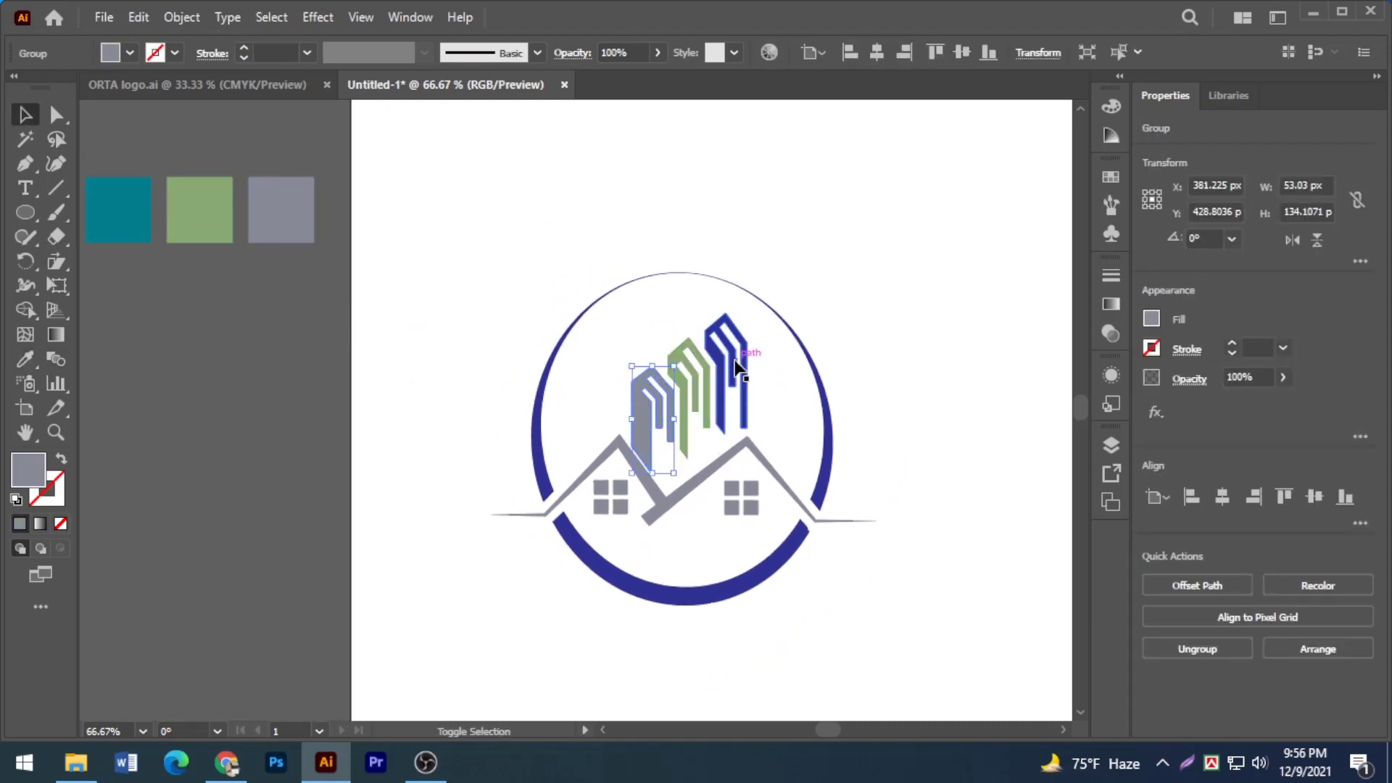
{"action": "left_click", "coordinate": [736, 366], "text": "shift"}
{"action": "left_click", "coordinate": [601, 579], "text": "shift"}
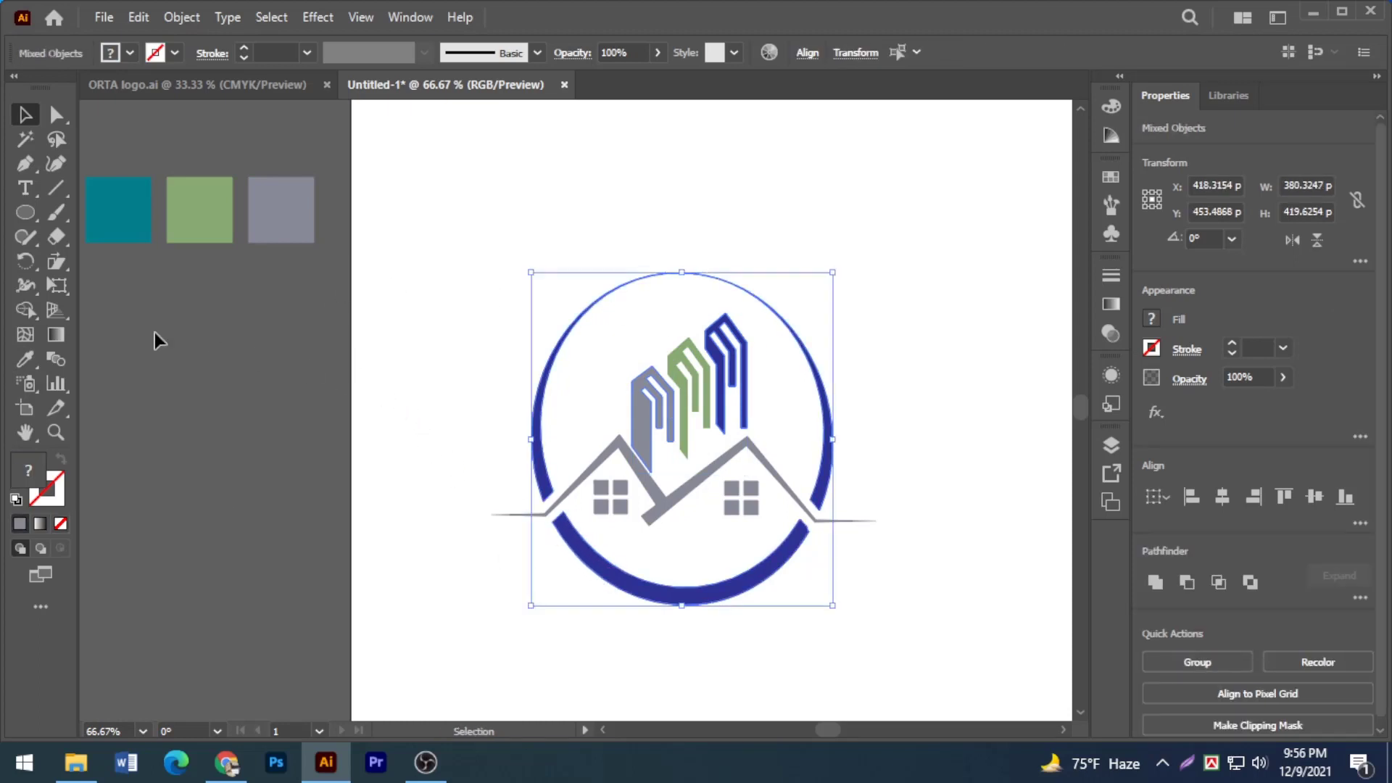
{"action": "left_click", "coordinate": [279, 413]}
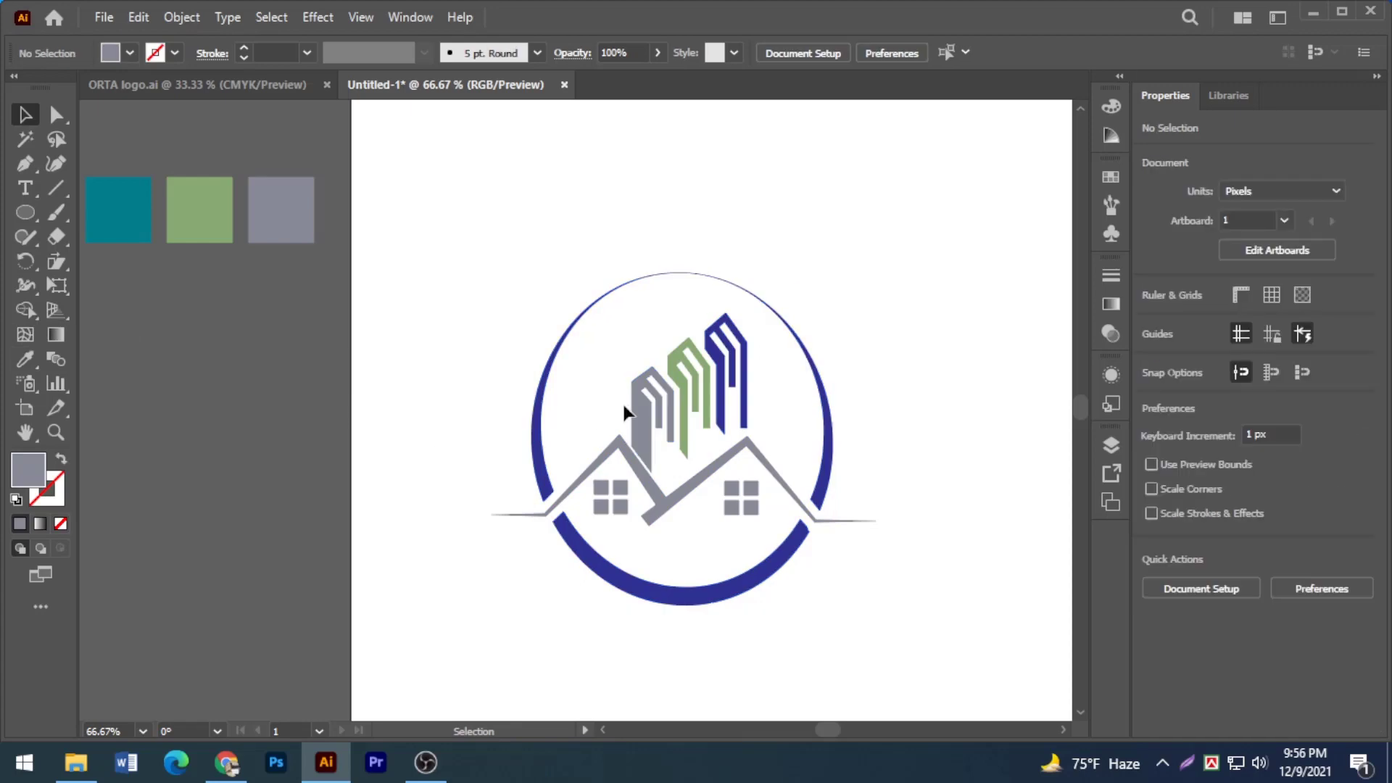
Step: Recolor the left and right buildings with the teal sampled from the swatch square
{"action": "left_click", "coordinate": [662, 393]}
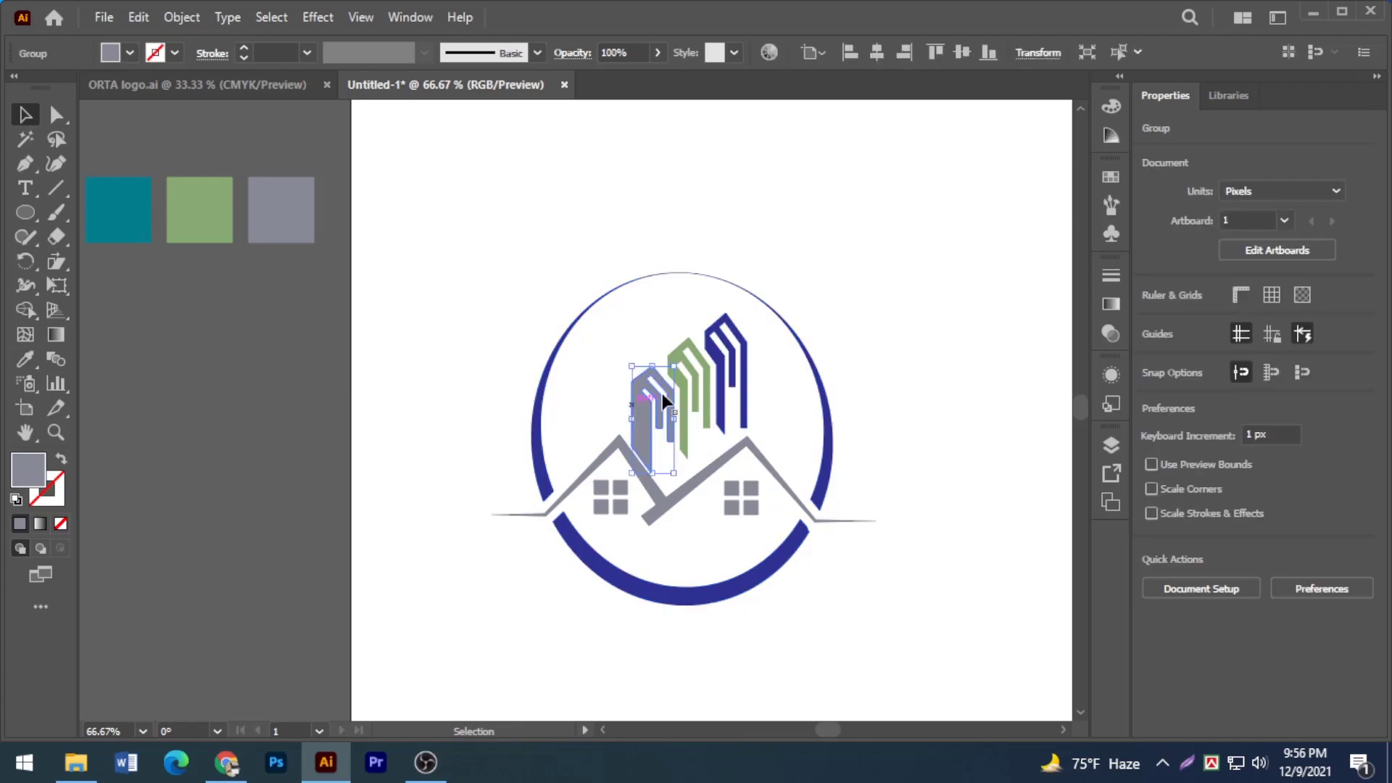
{"action": "left_click", "coordinate": [26, 359]}
{"action": "left_click", "coordinate": [118, 209]}
{"action": "left_click", "coordinate": [25, 115]}
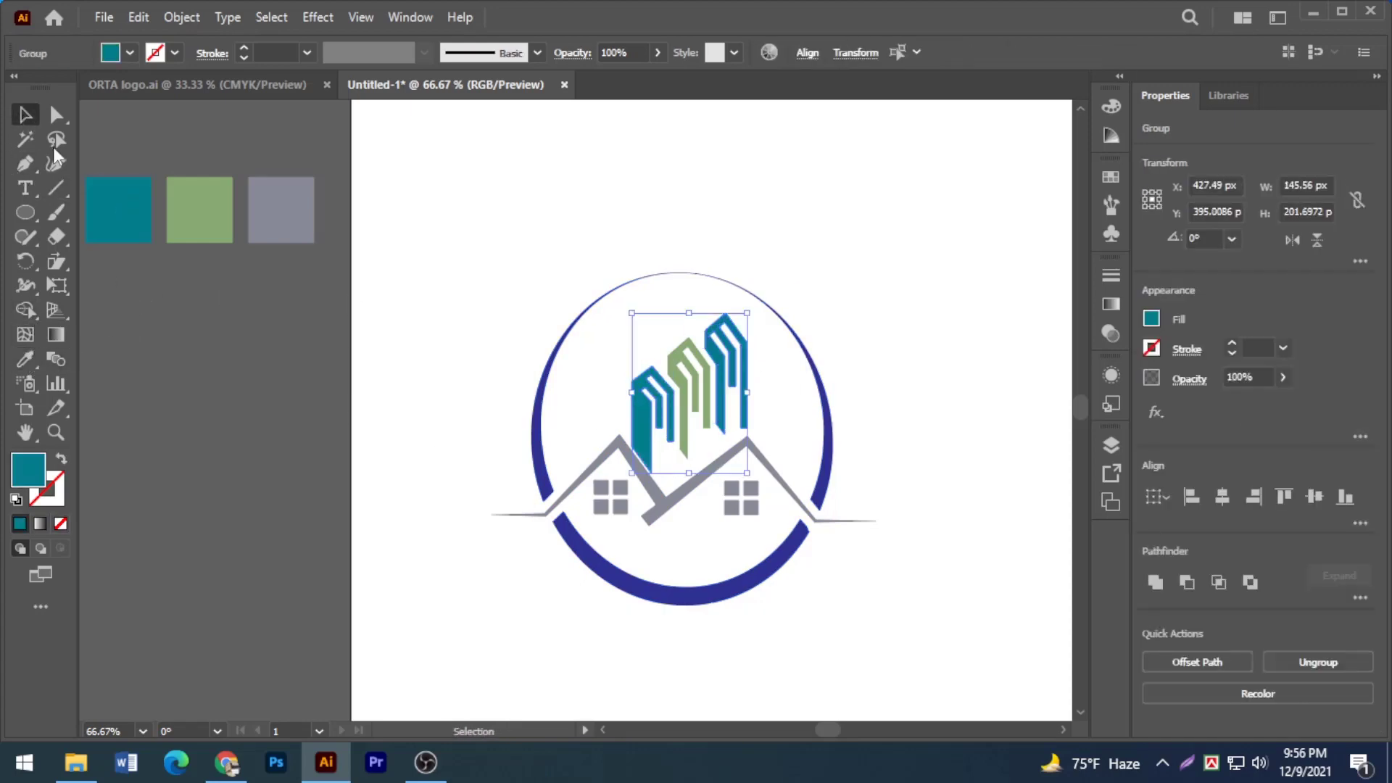
Step: Recolor the split enclosing ring with the green sampled from the swatch square and deselect it
{"action": "left_click", "coordinate": [516, 548]}
{"action": "left_click", "coordinate": [599, 576]}
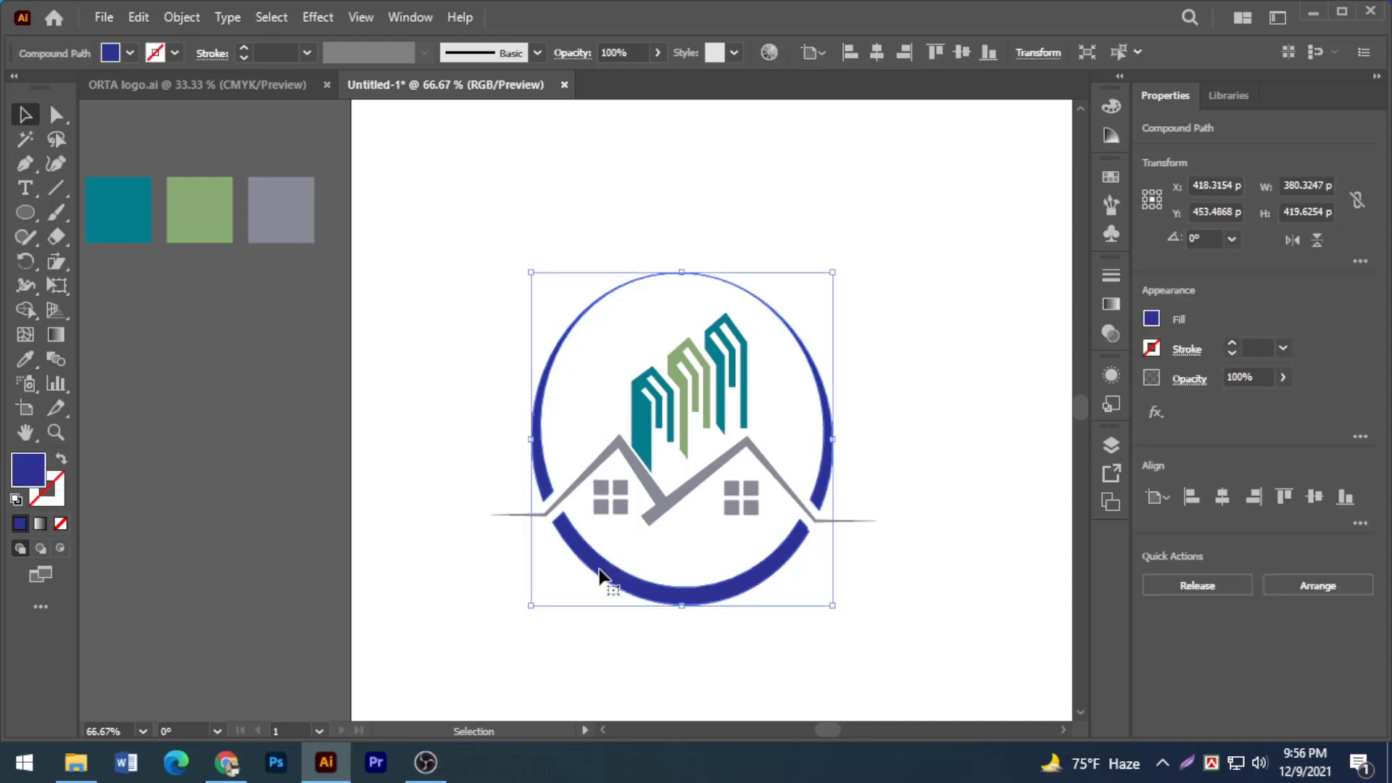
{"action": "left_click", "coordinate": [26, 359]}
{"action": "left_click", "coordinate": [193, 205]}
{"action": "left_click", "coordinate": [25, 115]}
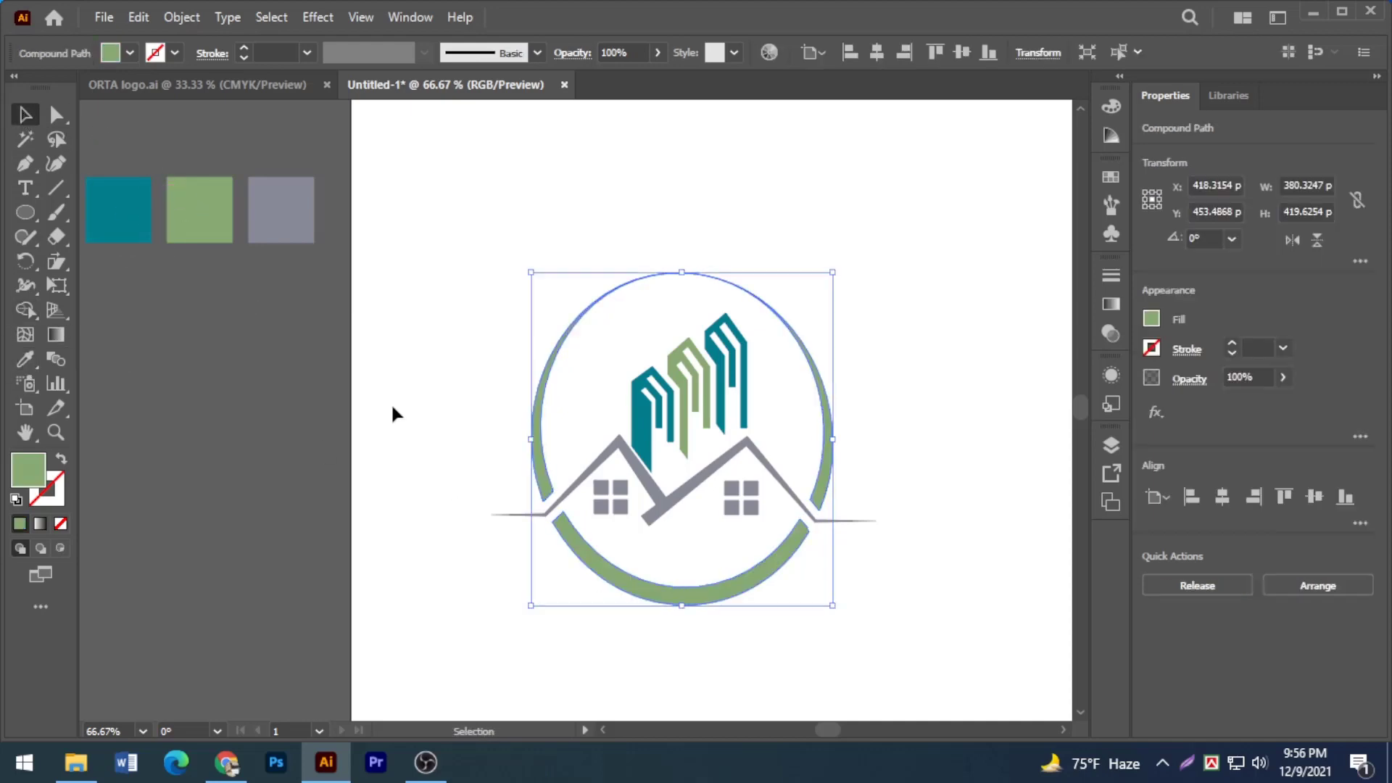
{"action": "left_click", "coordinate": [391, 408]}
Step: Add the text "OTRAS" beneath the lower left of the ring
{"action": "scroll", "coordinate": [392, 403], "scroll_direction": "down", "scroll_amount": 1}
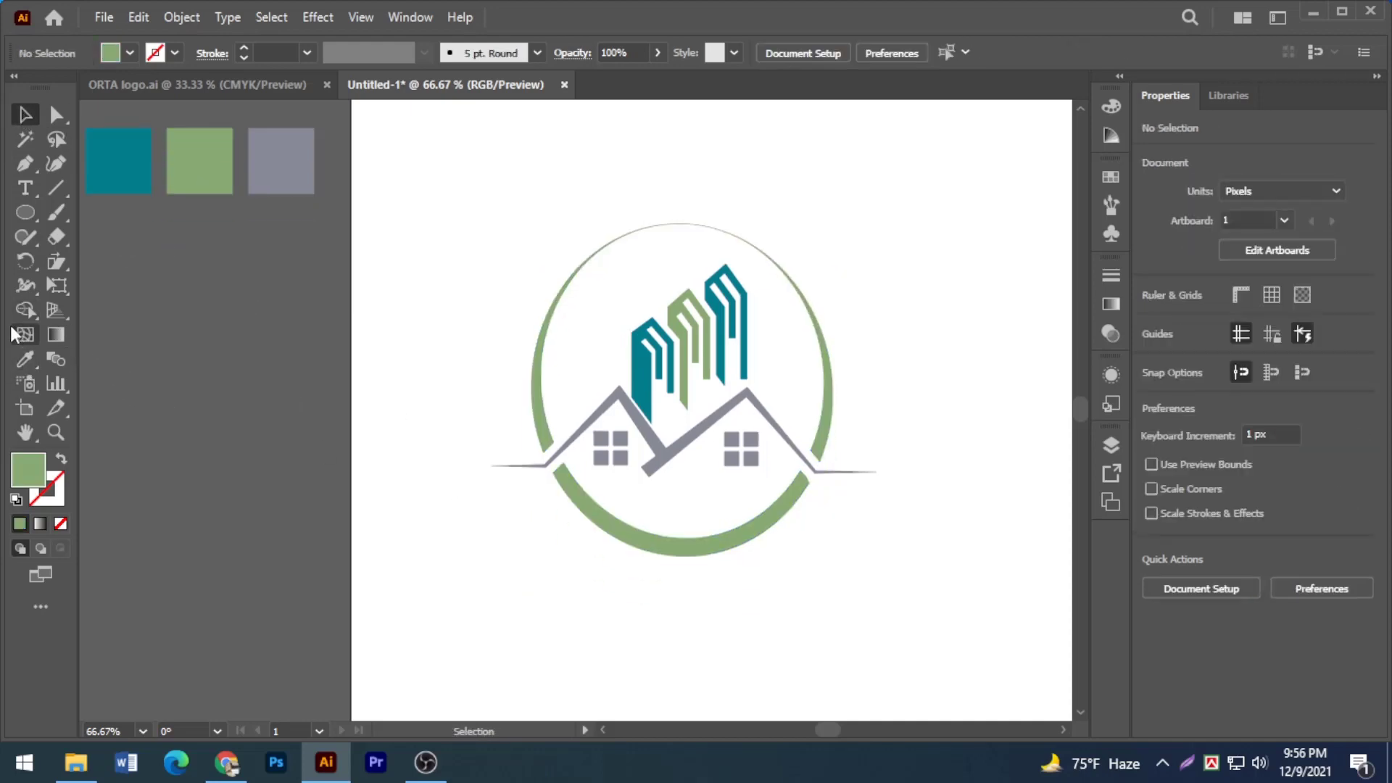
{"action": "left_click", "coordinate": [24, 189]}
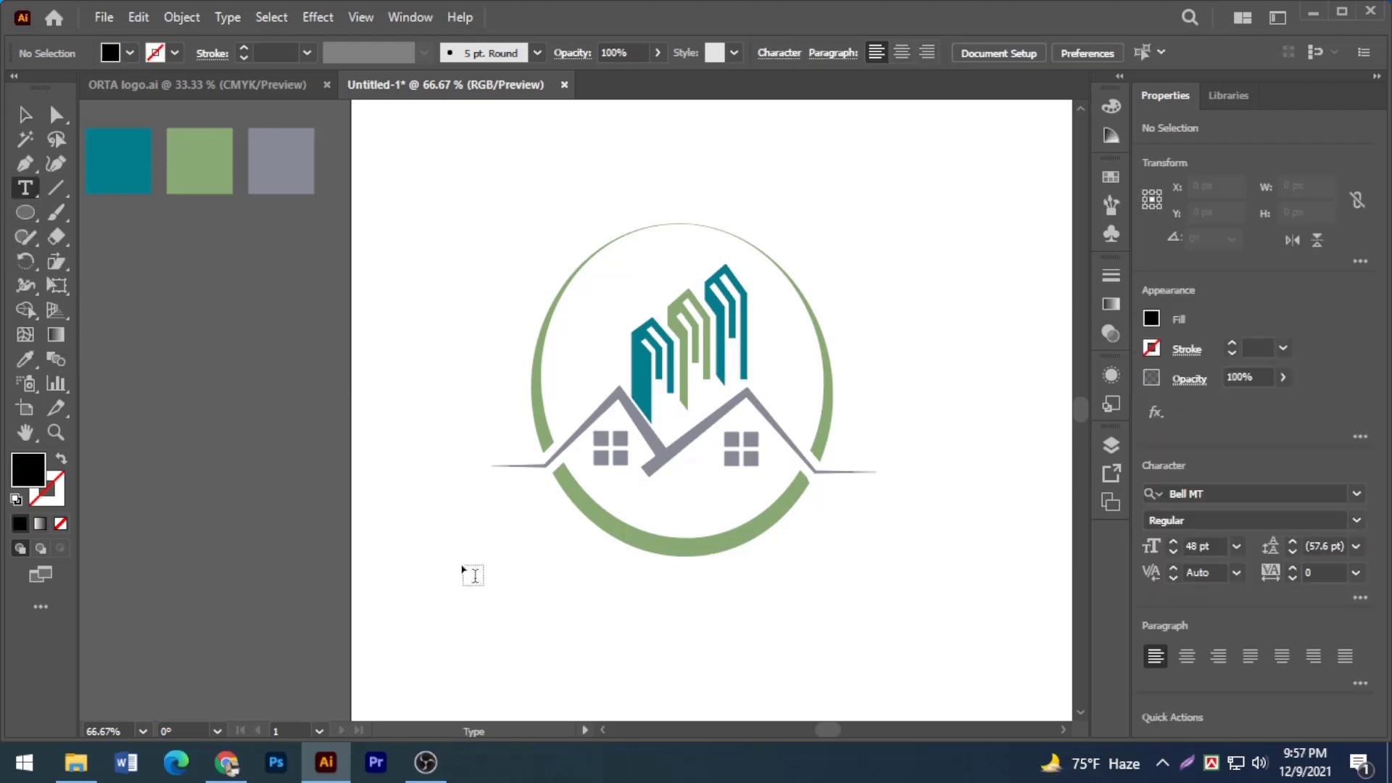
{"action": "left_click", "coordinate": [478, 599]}
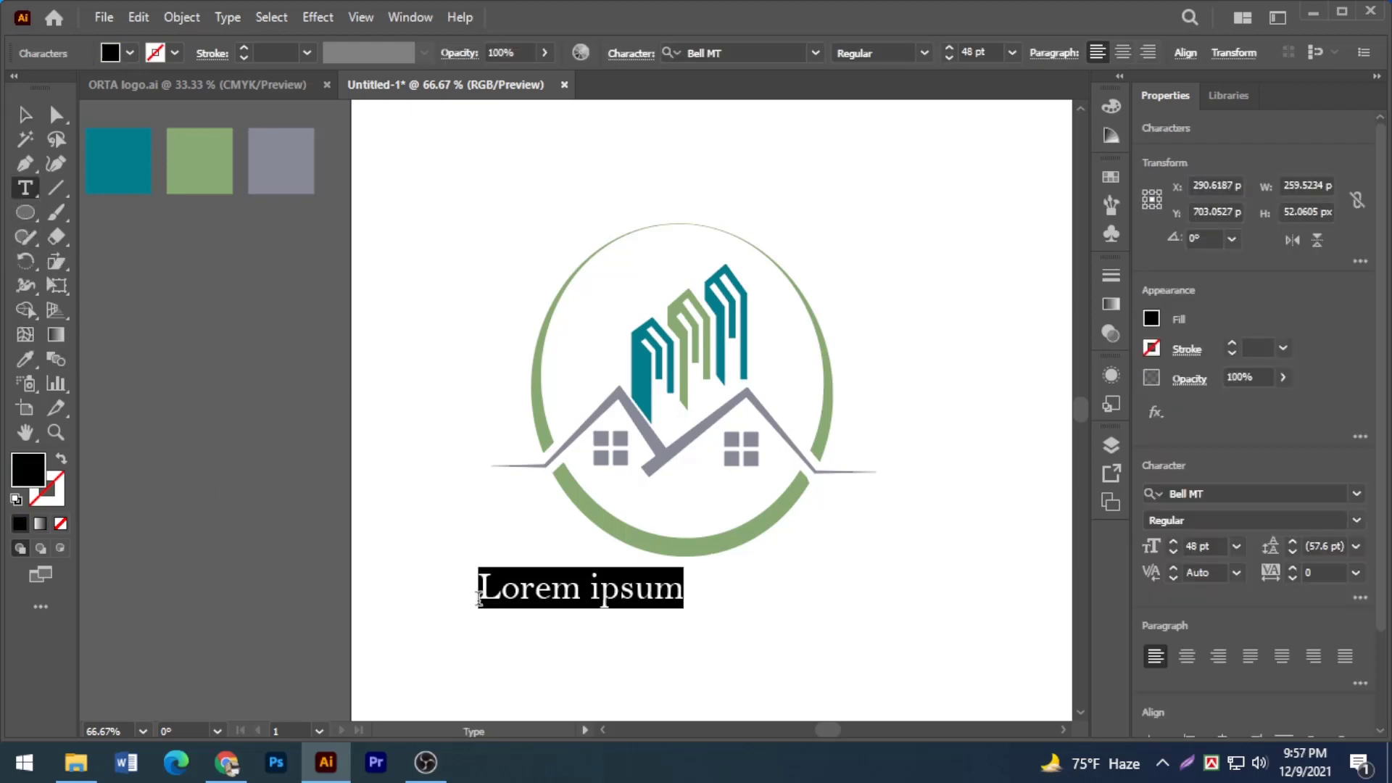
{"action": "type", "text": "OTRAS"}
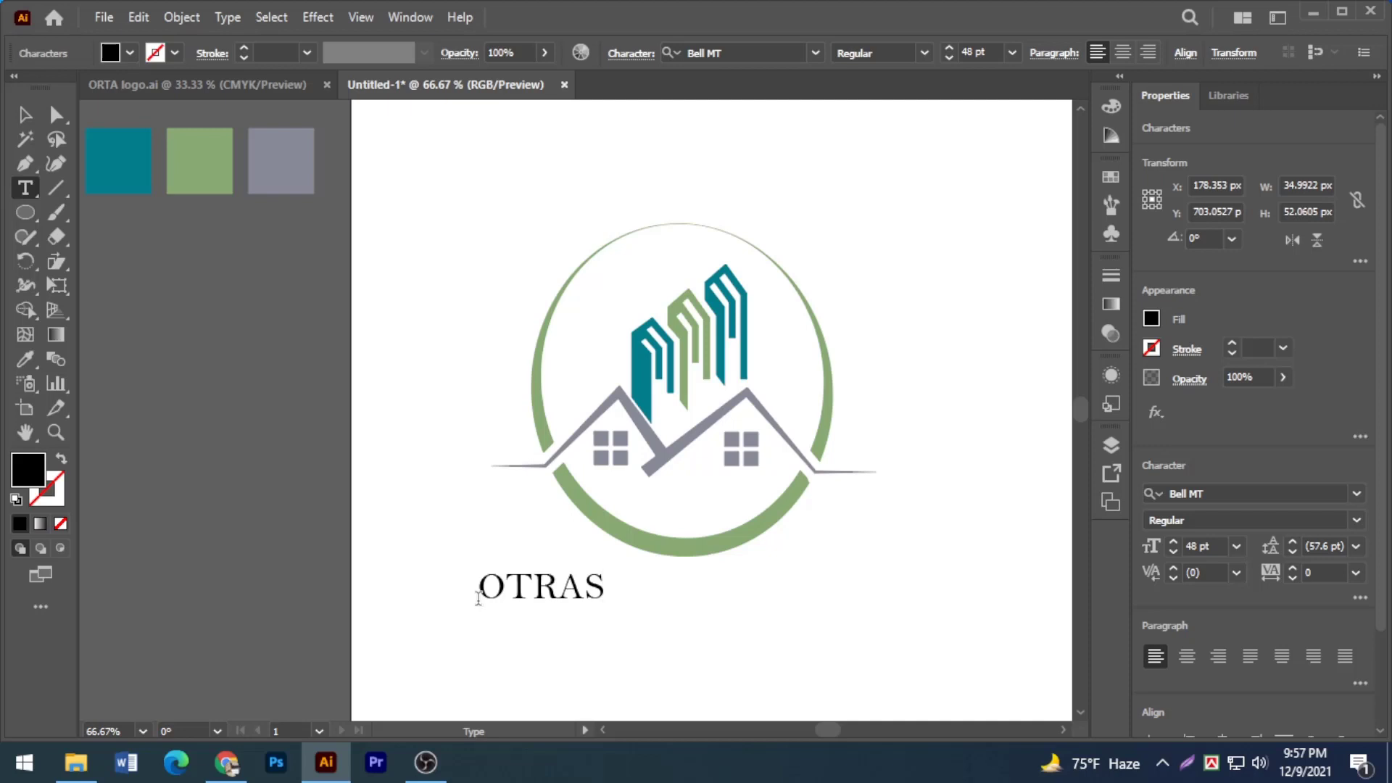
{"action": "key", "text": "Escape"}
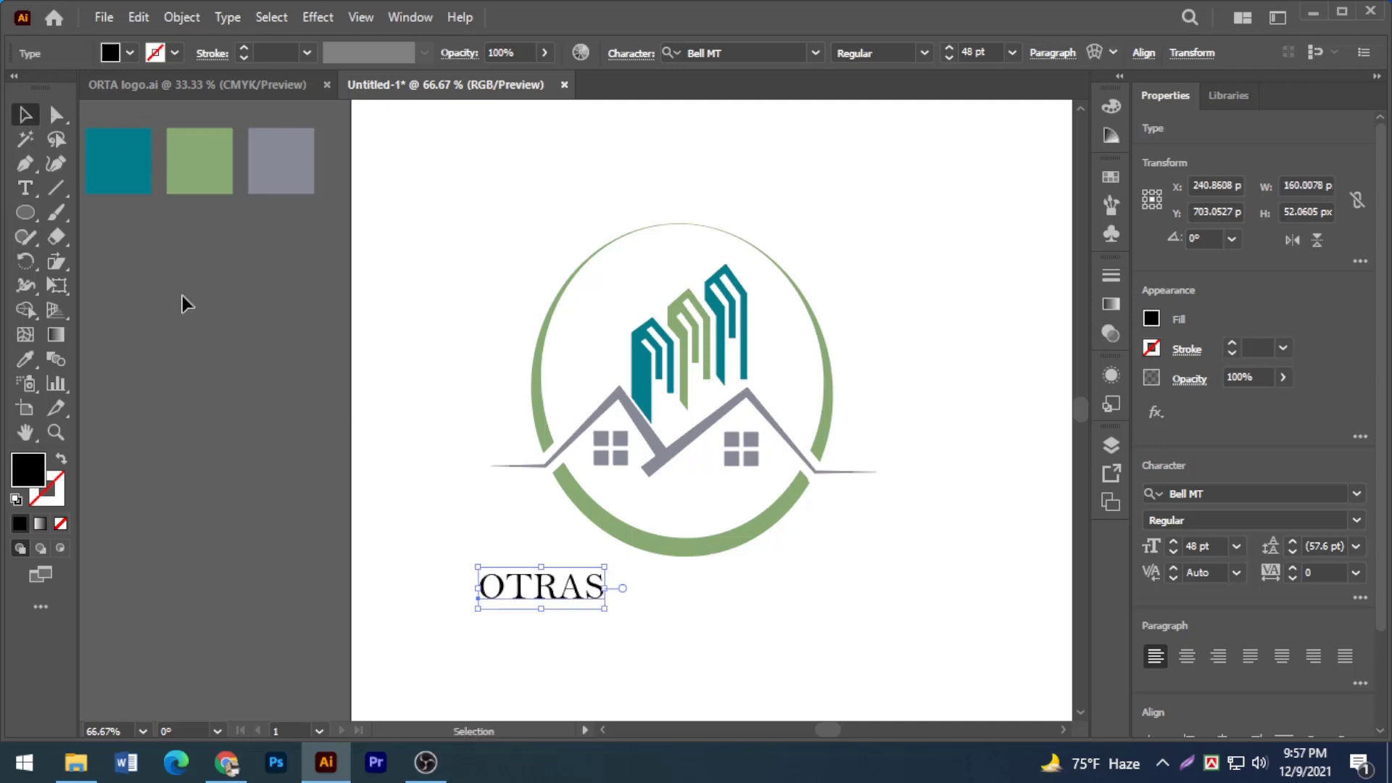
Step: Add the tagline text "PROPERTY BUSINESS" in the Nexa Bold font
{"action": "left_click", "coordinate": [21, 184]}
{"action": "left_click", "coordinate": [246, 498]}
{"action": "left_click", "coordinate": [746, 52]}
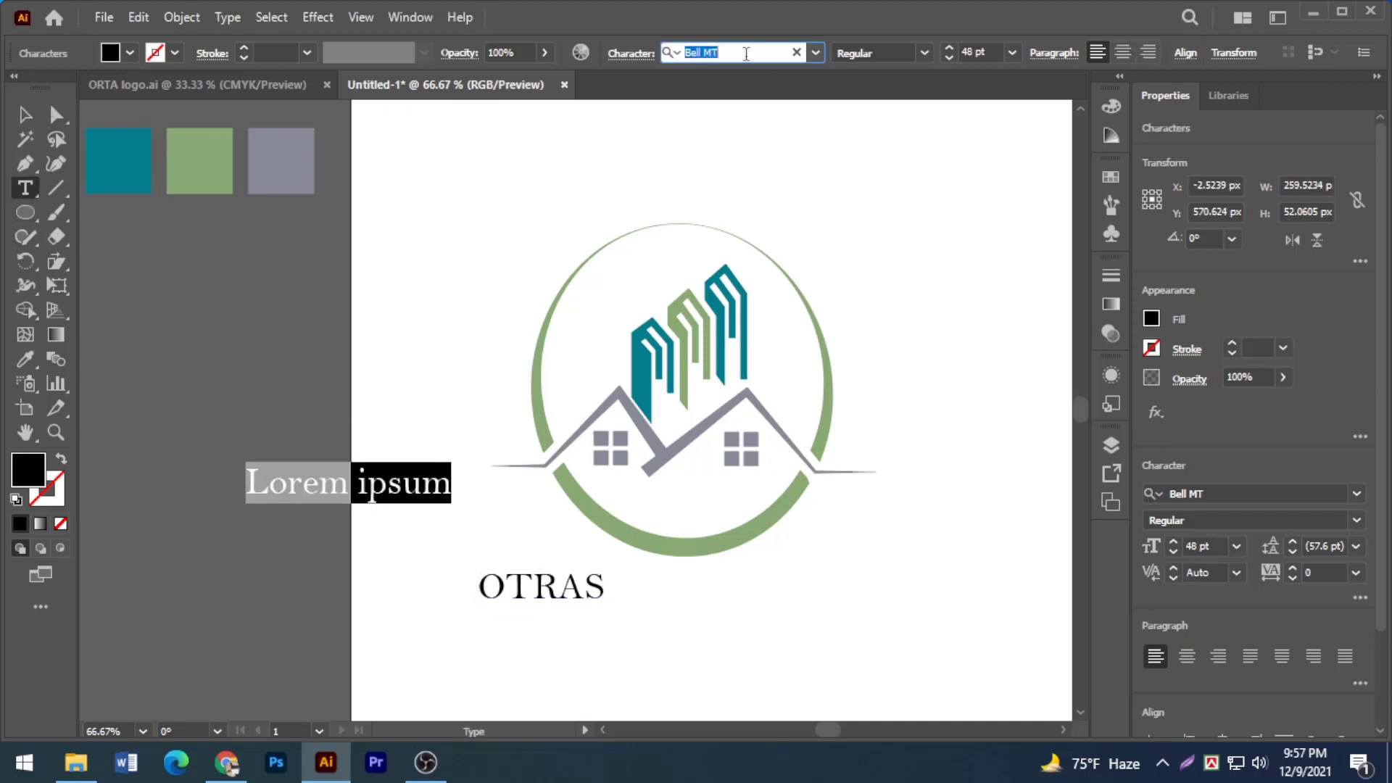
{"action": "type", "text": "NE"}
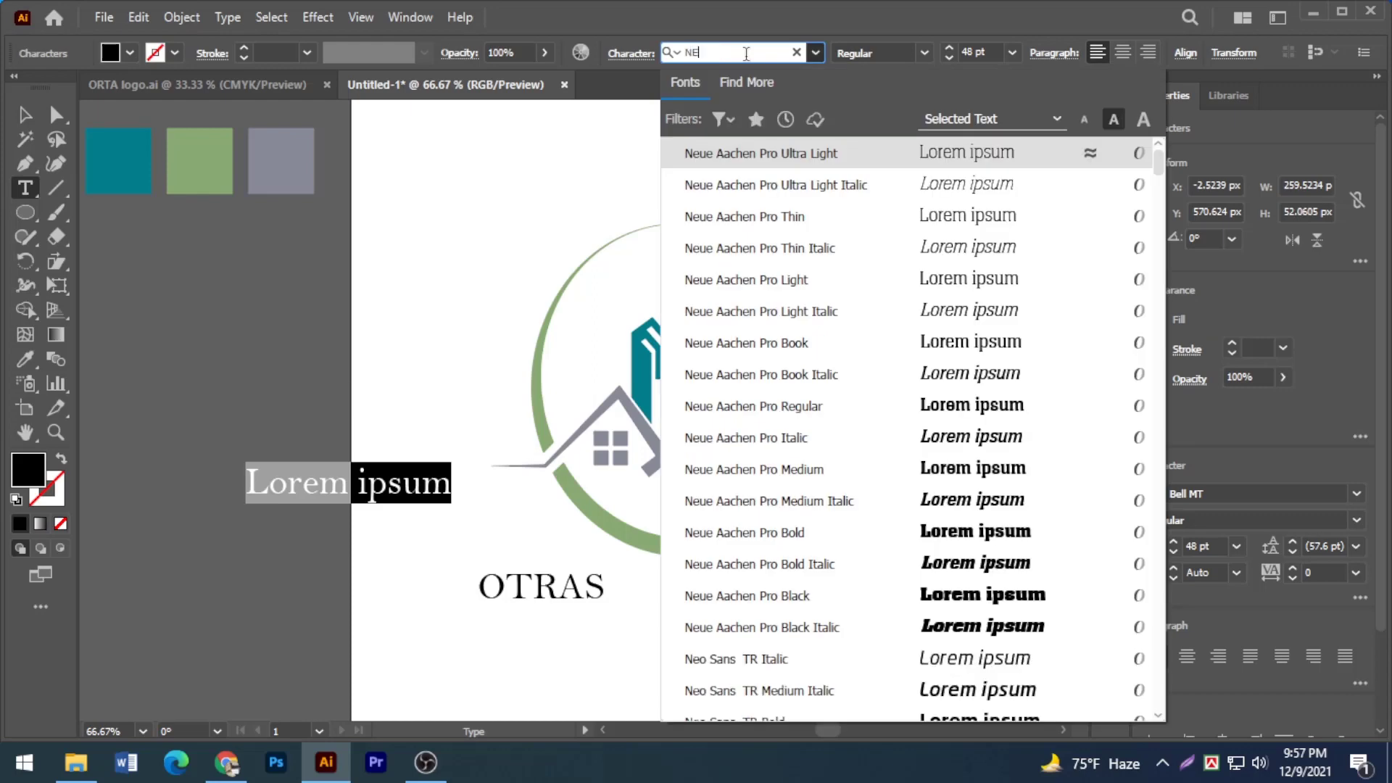
{"action": "type", "text": "XA"}
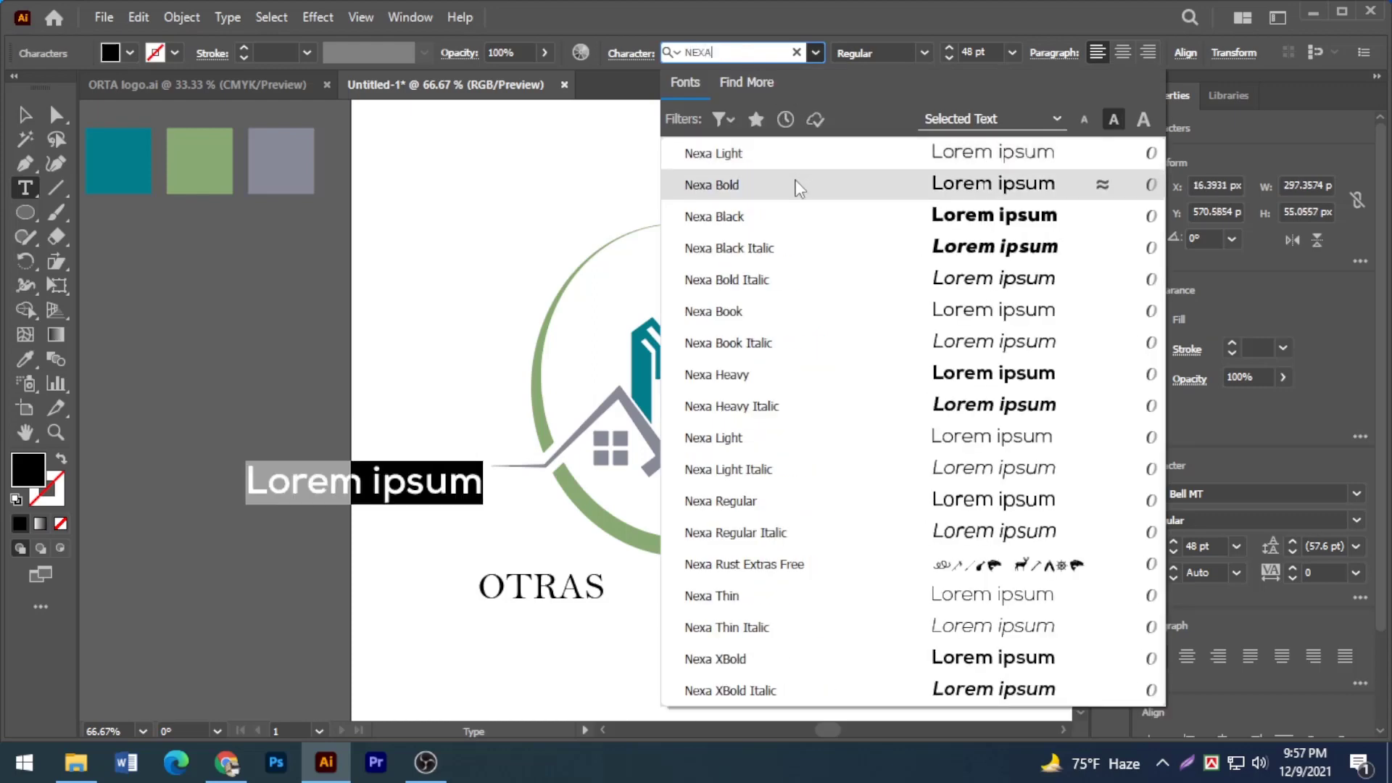
{"action": "left_click", "coordinate": [798, 187]}
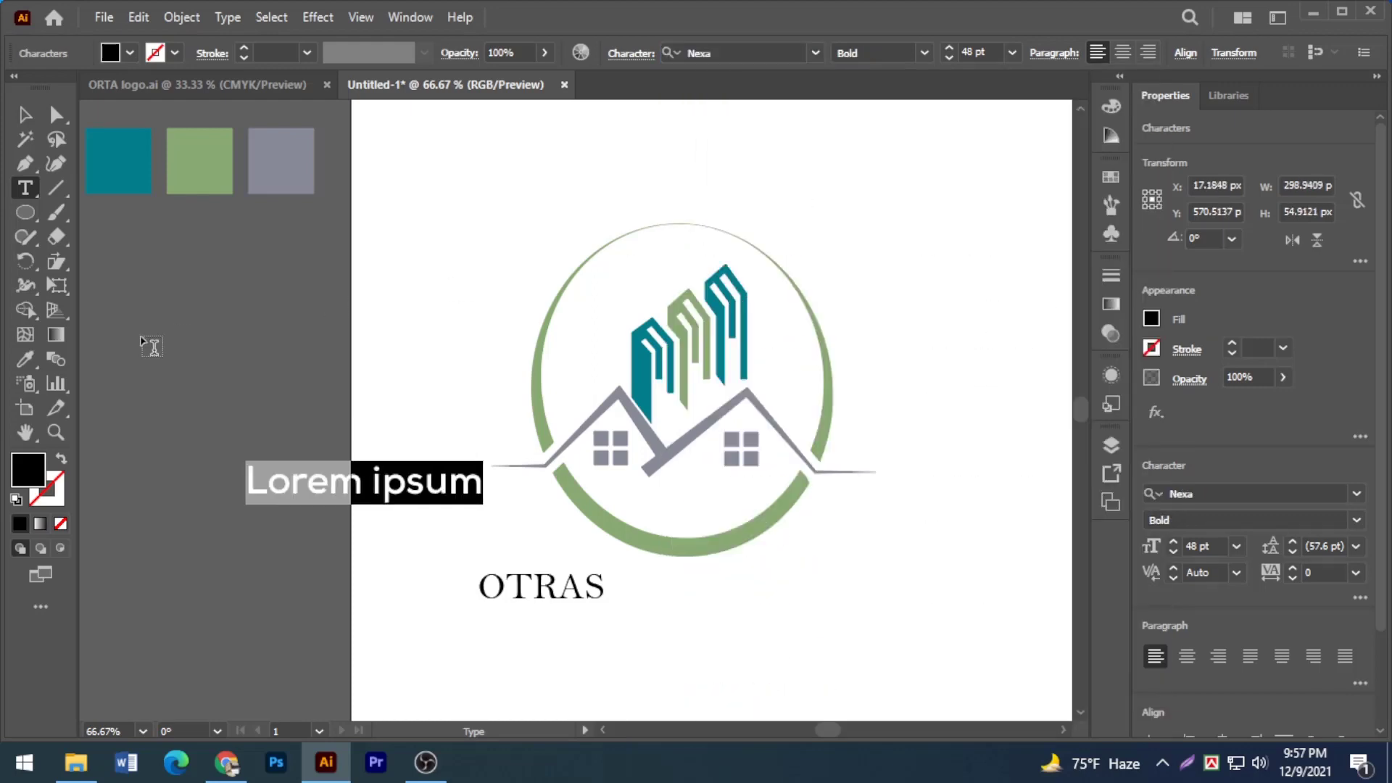
{"action": "type", "text": "PROE"}
{"action": "key", "text": "BackSpace"}
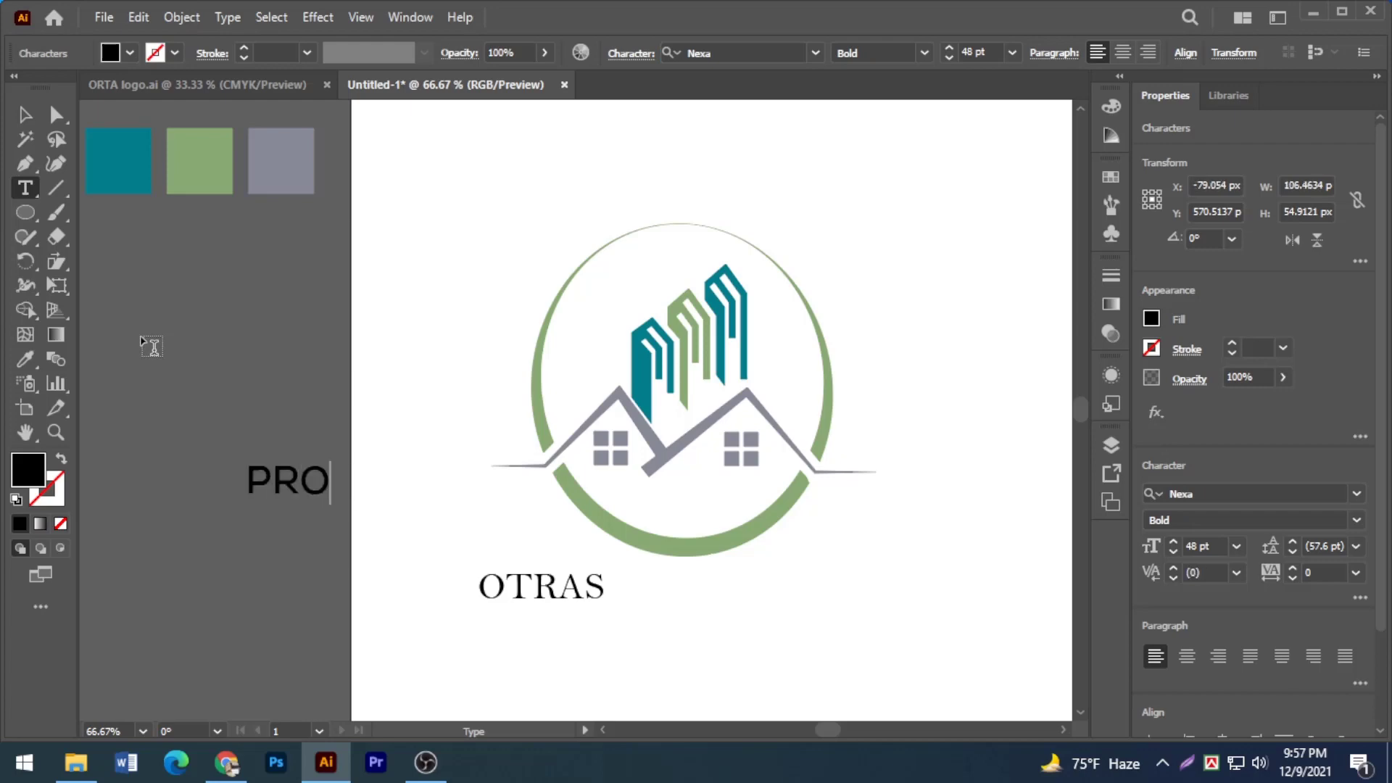
{"action": "type", "text": "PERTY"}
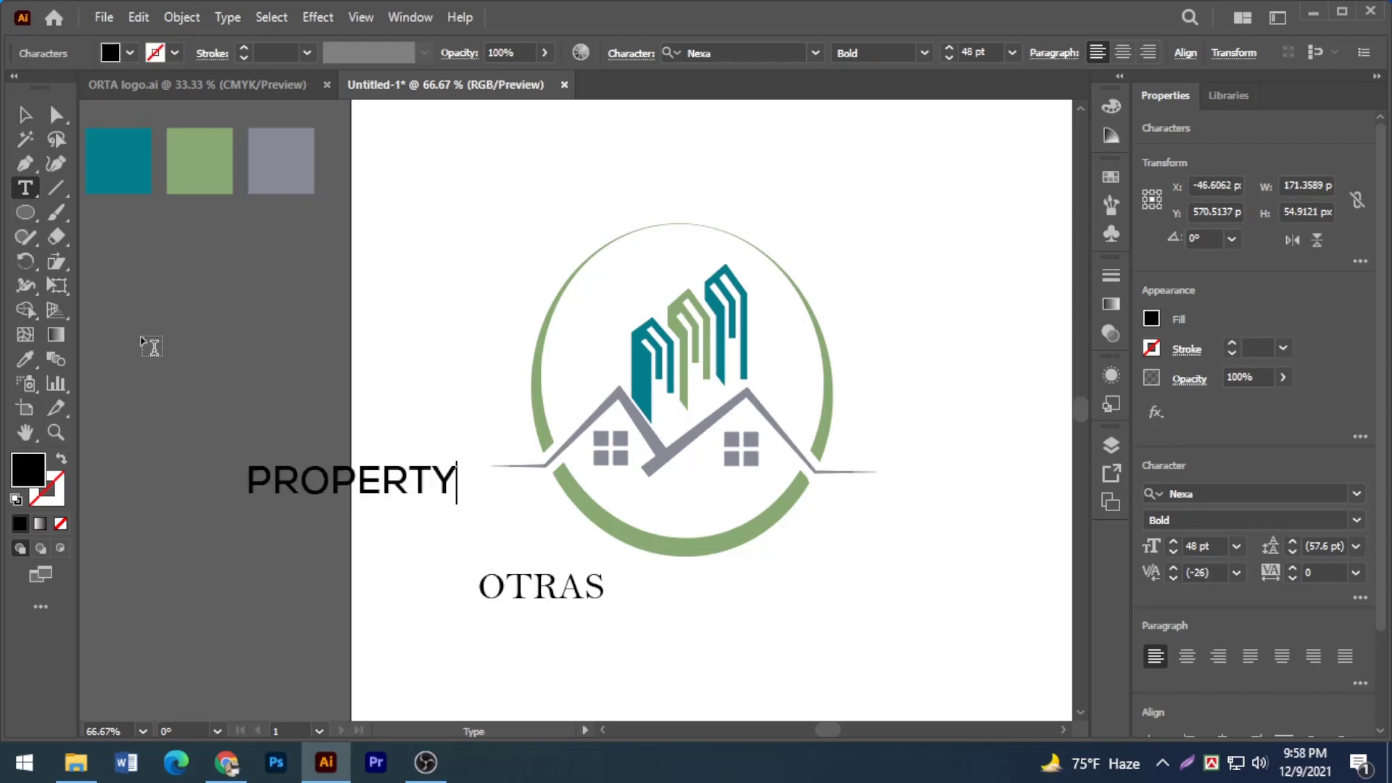
{"action": "type", "text": " BUSINESS"}
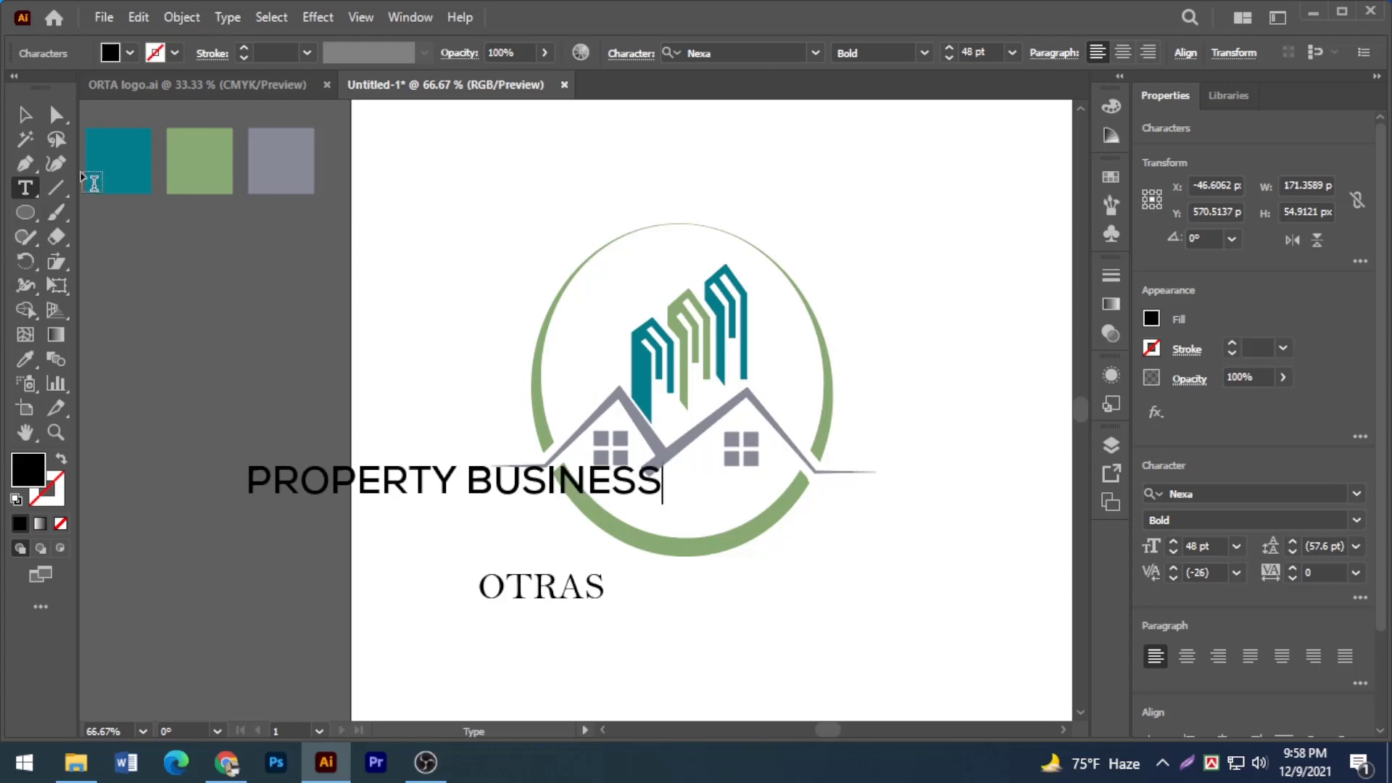
{"action": "left_click", "coordinate": [23, 115]}
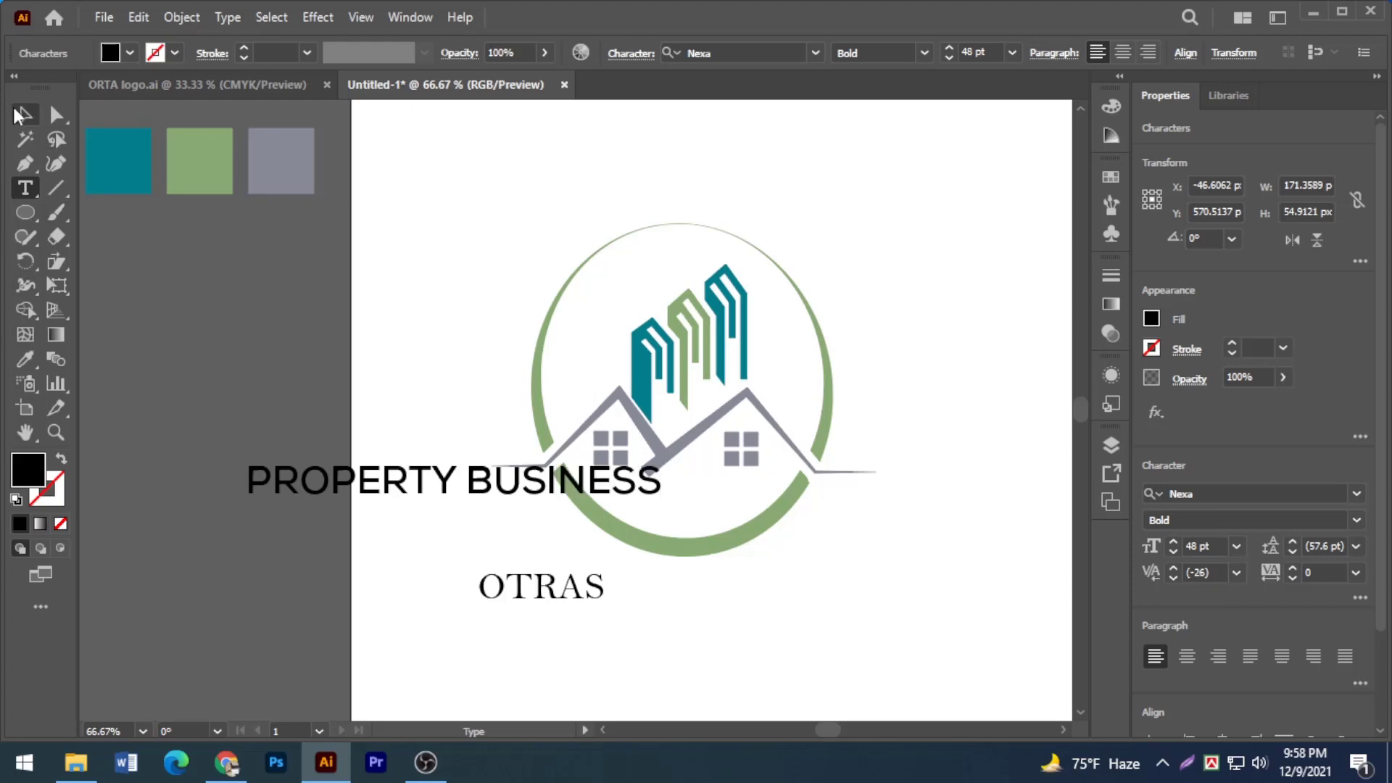
Step: Move the tagline below the OTRAS text and shift the house-and-ring emblem up toward the artboard's upper edge
{"action": "key", "text": "ctrl+minus"}
{"action": "left_click_drag", "start_coordinate": [786, 594], "coordinate": [501, 629]}
{"action": "left_click_drag", "start_coordinate": [345, 457], "coordinate": [503, 614]}
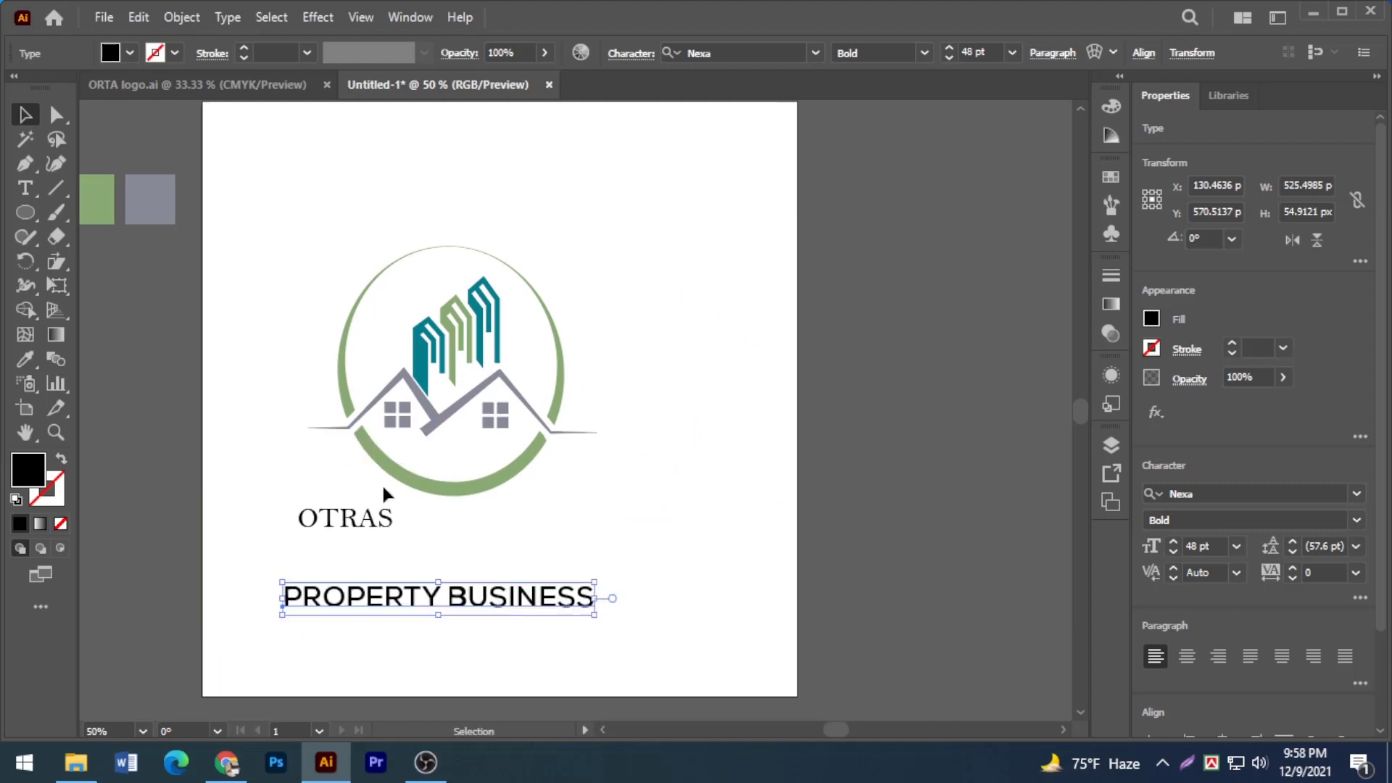
{"action": "left_click_drag", "start_coordinate": [470, 391], "coordinate": [571, 491]}
{"action": "left_click_drag", "start_coordinate": [468, 493], "coordinate": [506, 382]}
{"action": "left_click", "coordinate": [267, 609]}
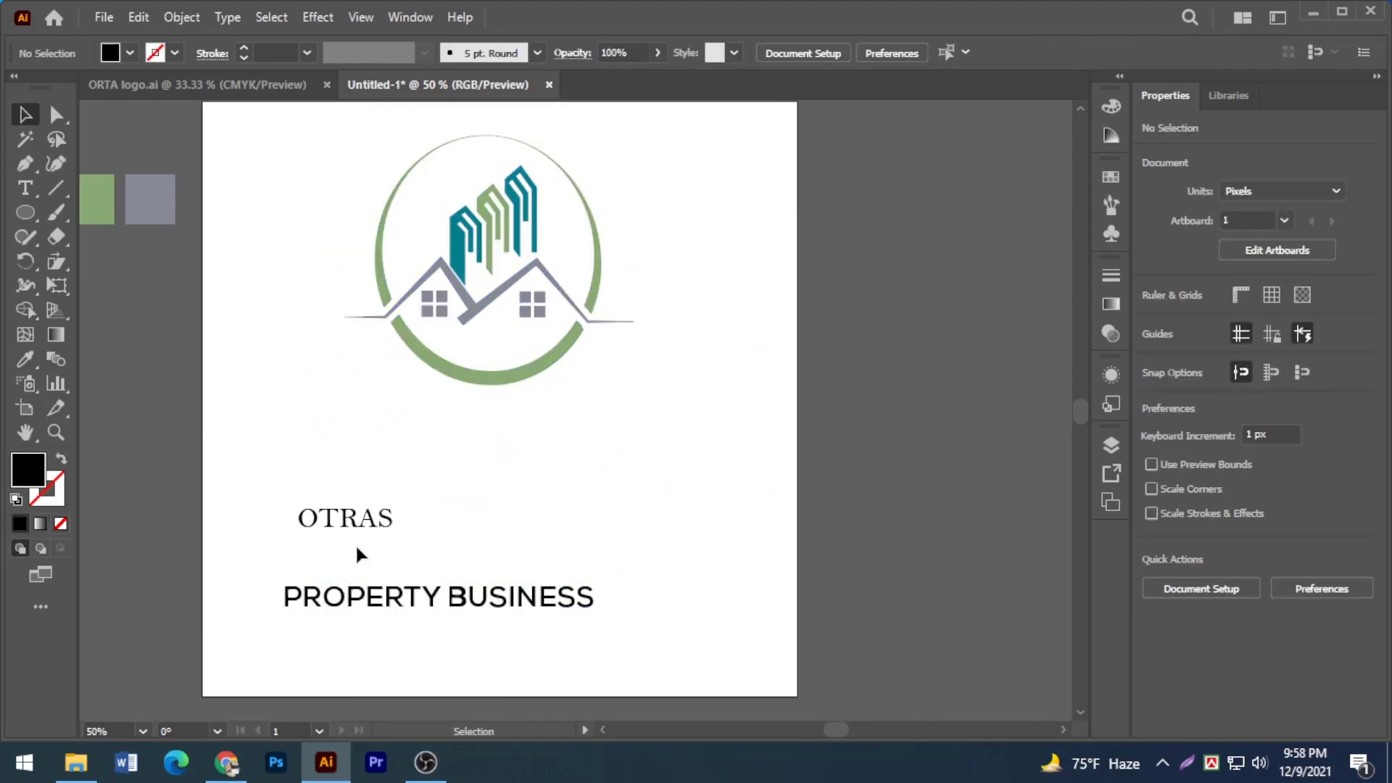
Step: Enlarge the OTRAS text to about 653 px wide and place it directly beneath the ring
{"action": "left_click_drag", "start_coordinate": [357, 523], "coordinate": [724, 534]}
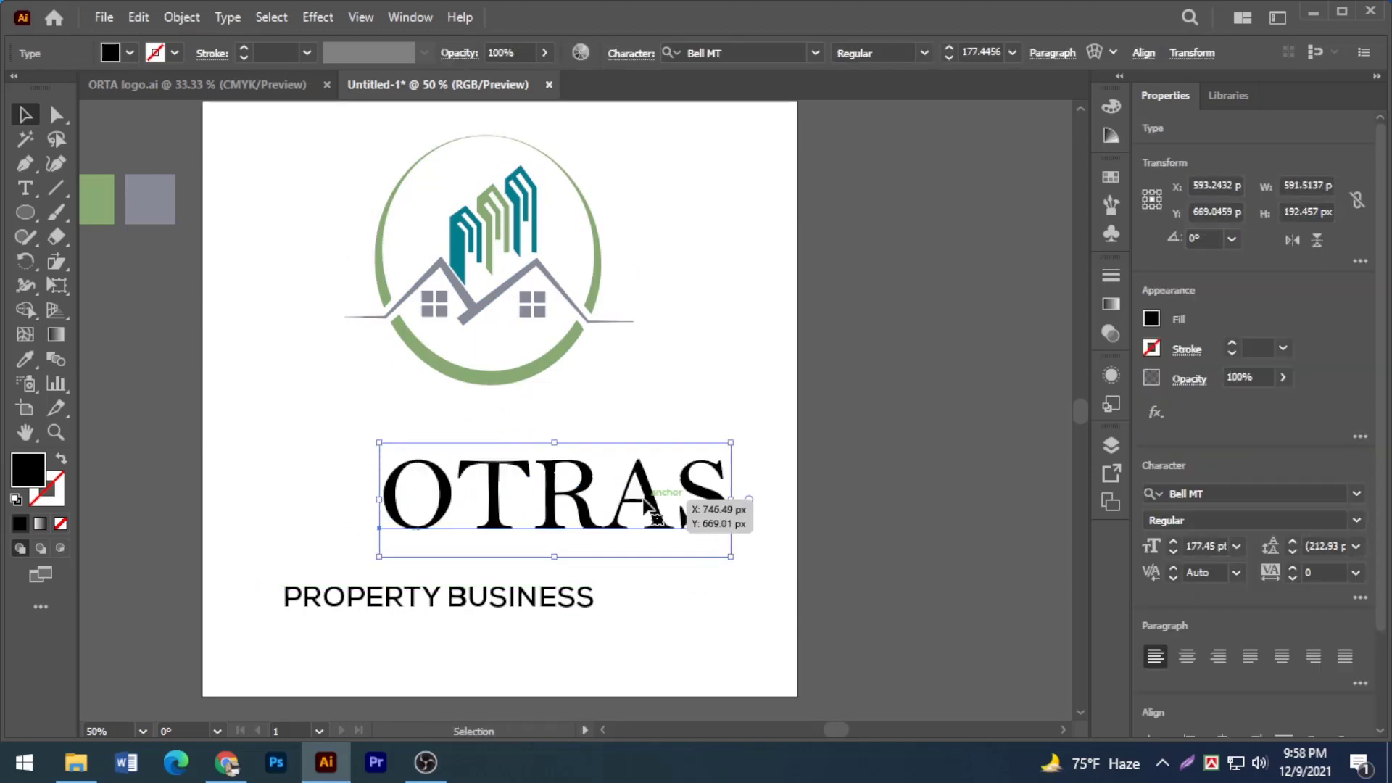
{"action": "left_click_drag", "start_coordinate": [623, 483], "coordinate": [700, 534]}
{"action": "left_click_drag", "start_coordinate": [614, 444], "coordinate": [591, 439]}
{"action": "left_click", "coordinate": [720, 422]}
{"action": "left_click_drag", "start_coordinate": [304, 152], "coordinate": [486, 282]}
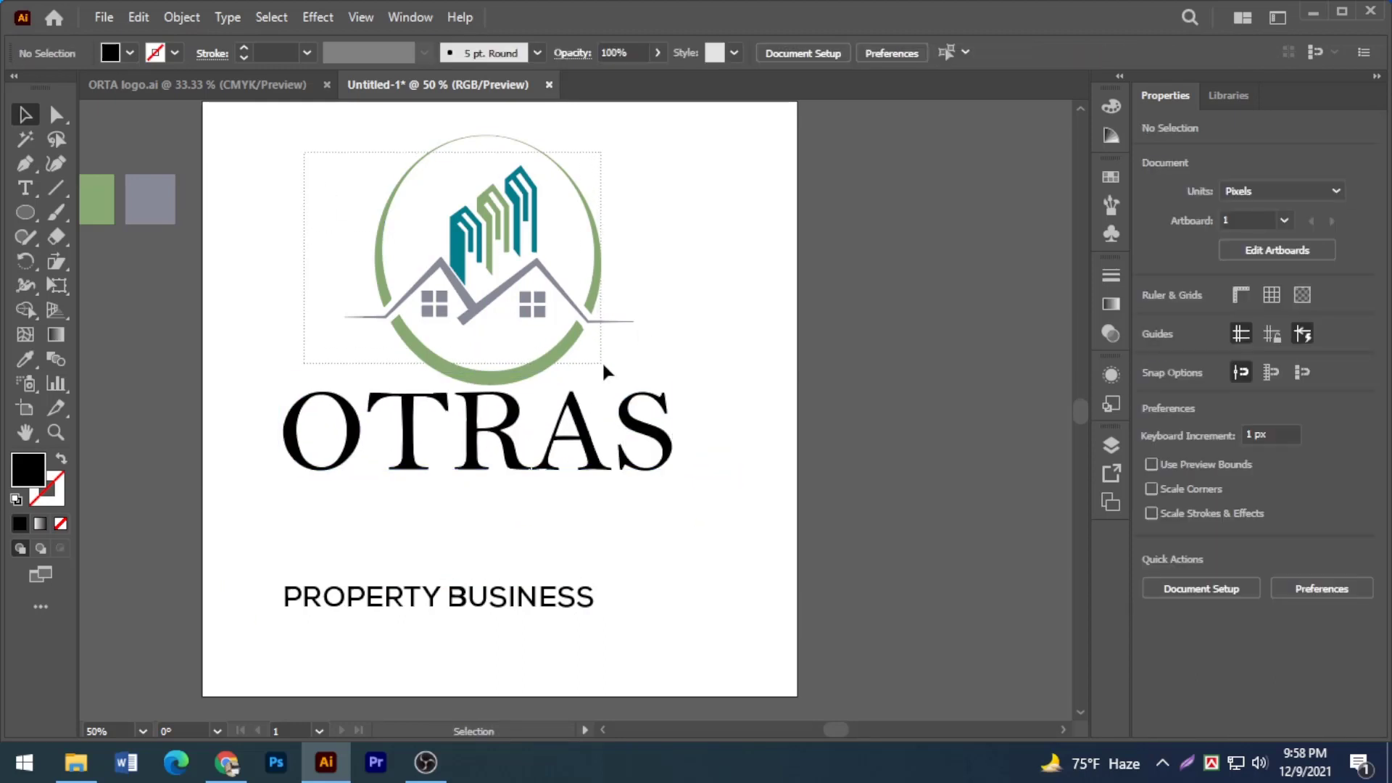
{"action": "left_click_drag", "start_coordinate": [603, 367], "coordinate": [604, 367]}
{"action": "left_click", "coordinate": [725, 382]}
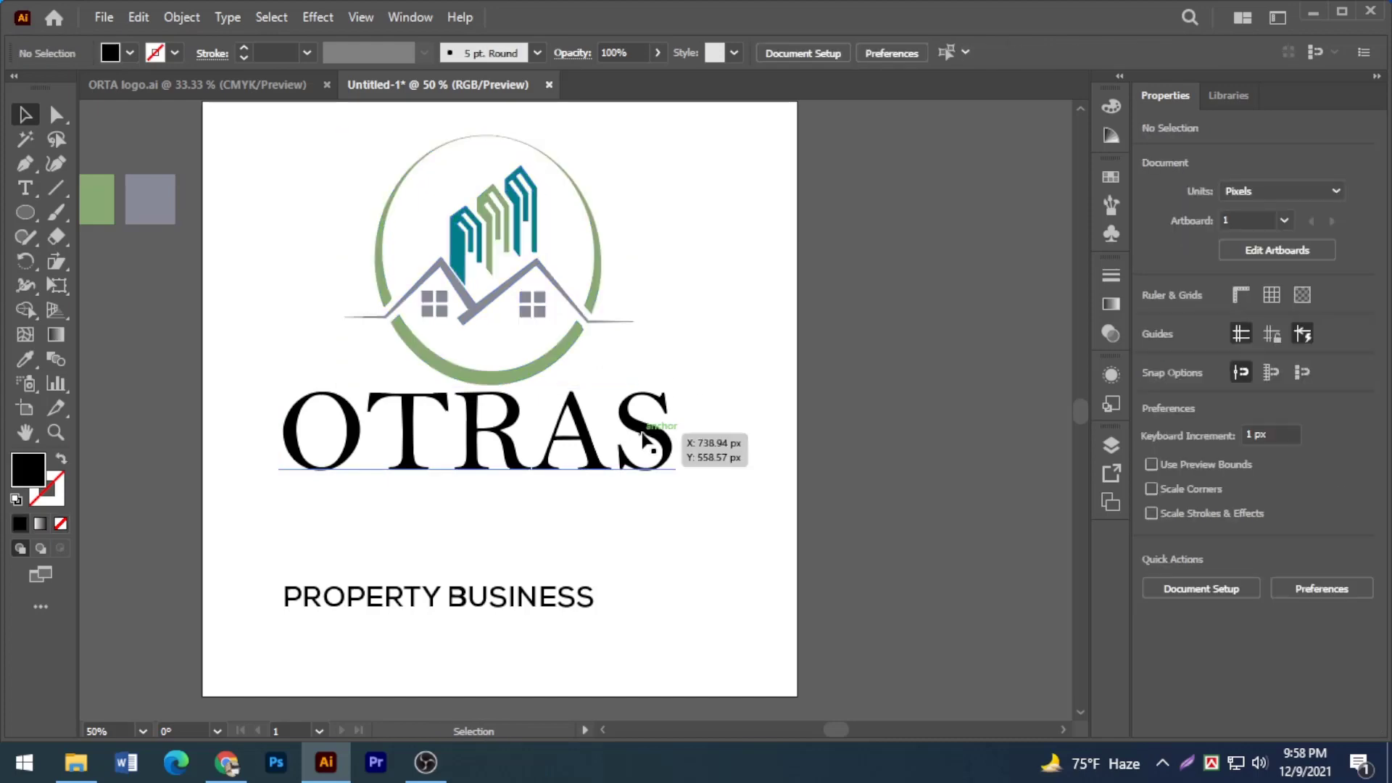
{"action": "left_click", "coordinate": [643, 438]}
{"action": "left_click", "coordinate": [612, 643]}
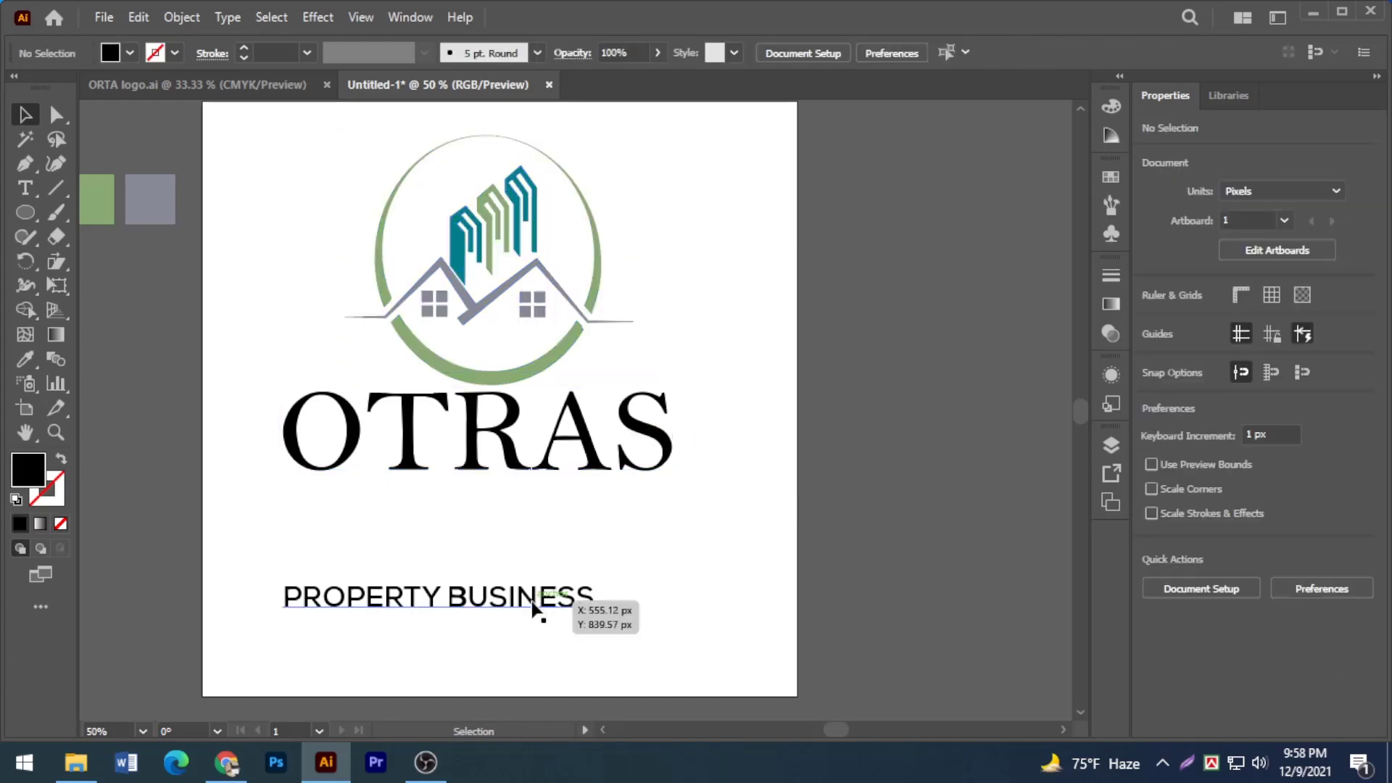
Step: Scale the PROPERTY BUSINESS tagline down to about 38.79 pt and place it just under OTRAS, flush with the S's outer edge
{"action": "left_click_drag", "start_coordinate": [537, 609], "coordinate": [624, 508]}
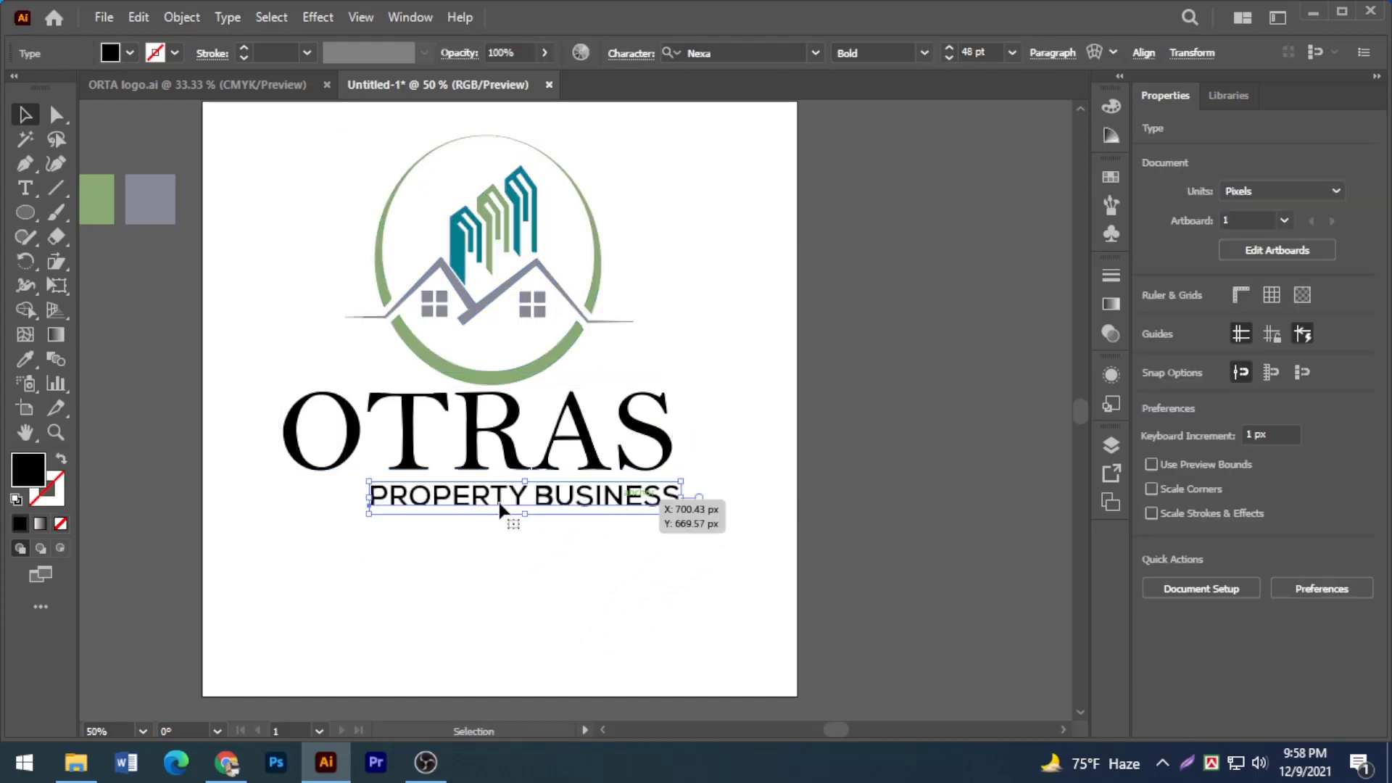
{"action": "left_click_drag", "start_coordinate": [370, 484], "coordinate": [428, 487]}
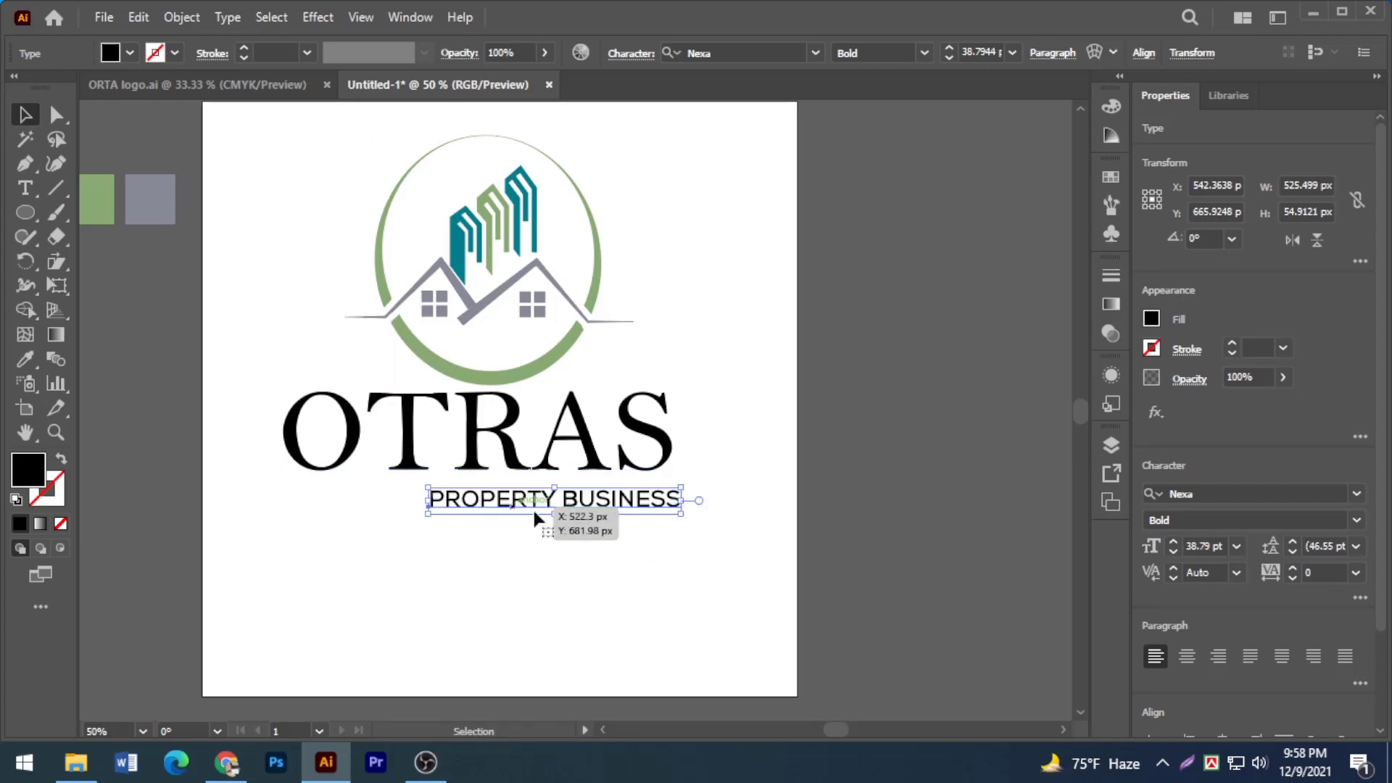
{"action": "left_click_drag", "start_coordinate": [580, 499], "coordinate": [573, 509]}
{"action": "left_click", "coordinate": [326, 542]}
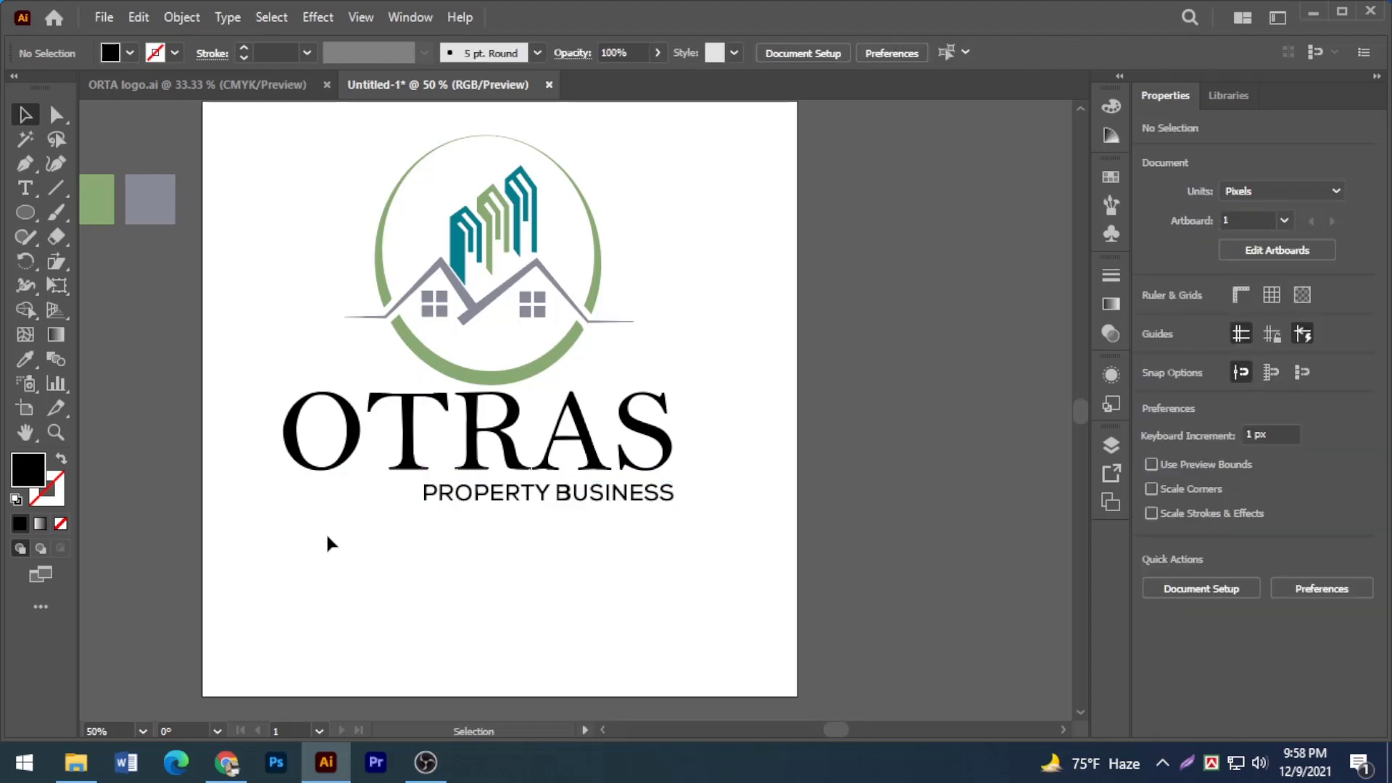
{"action": "left_click", "coordinate": [538, 500]}
{"action": "left_click", "coordinate": [923, 53]}
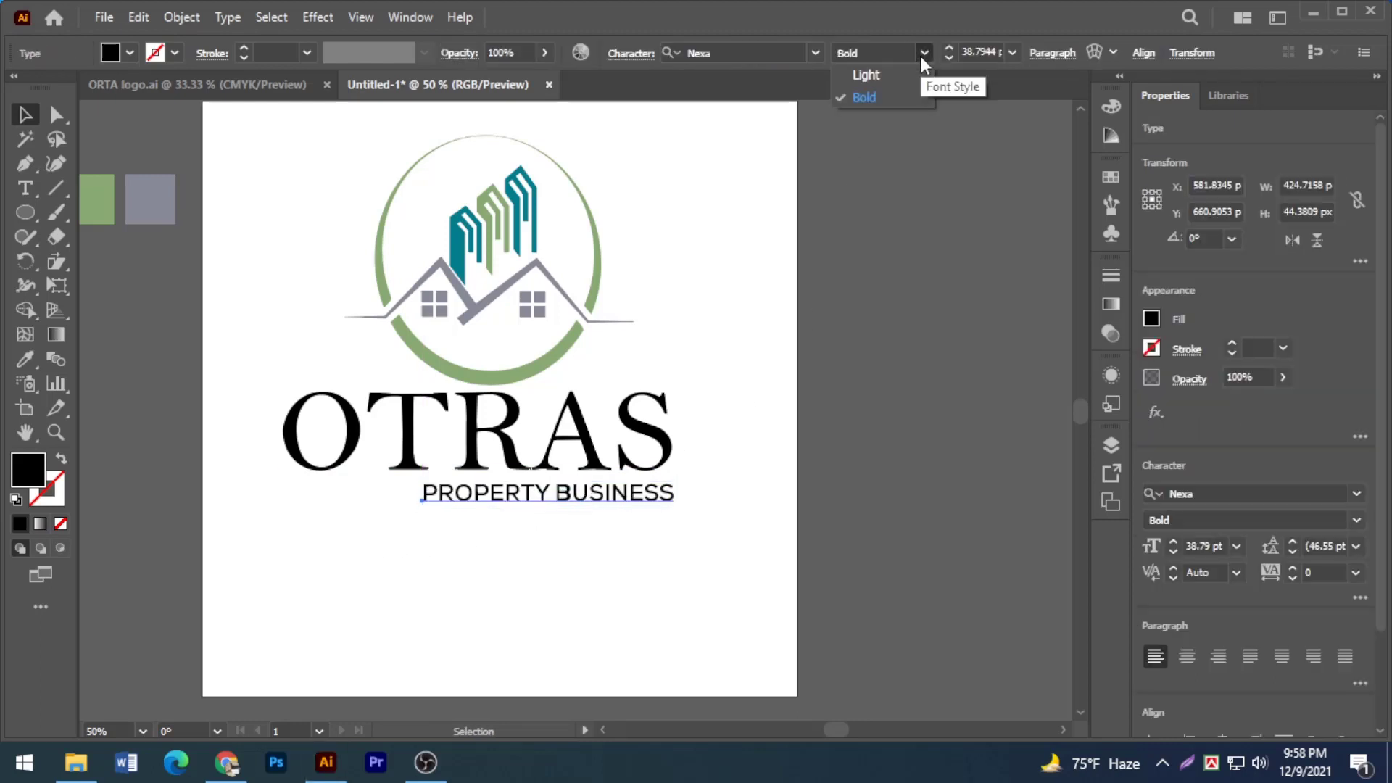
{"action": "left_click", "coordinate": [922, 54]}
{"action": "left_click", "coordinate": [439, 602]}
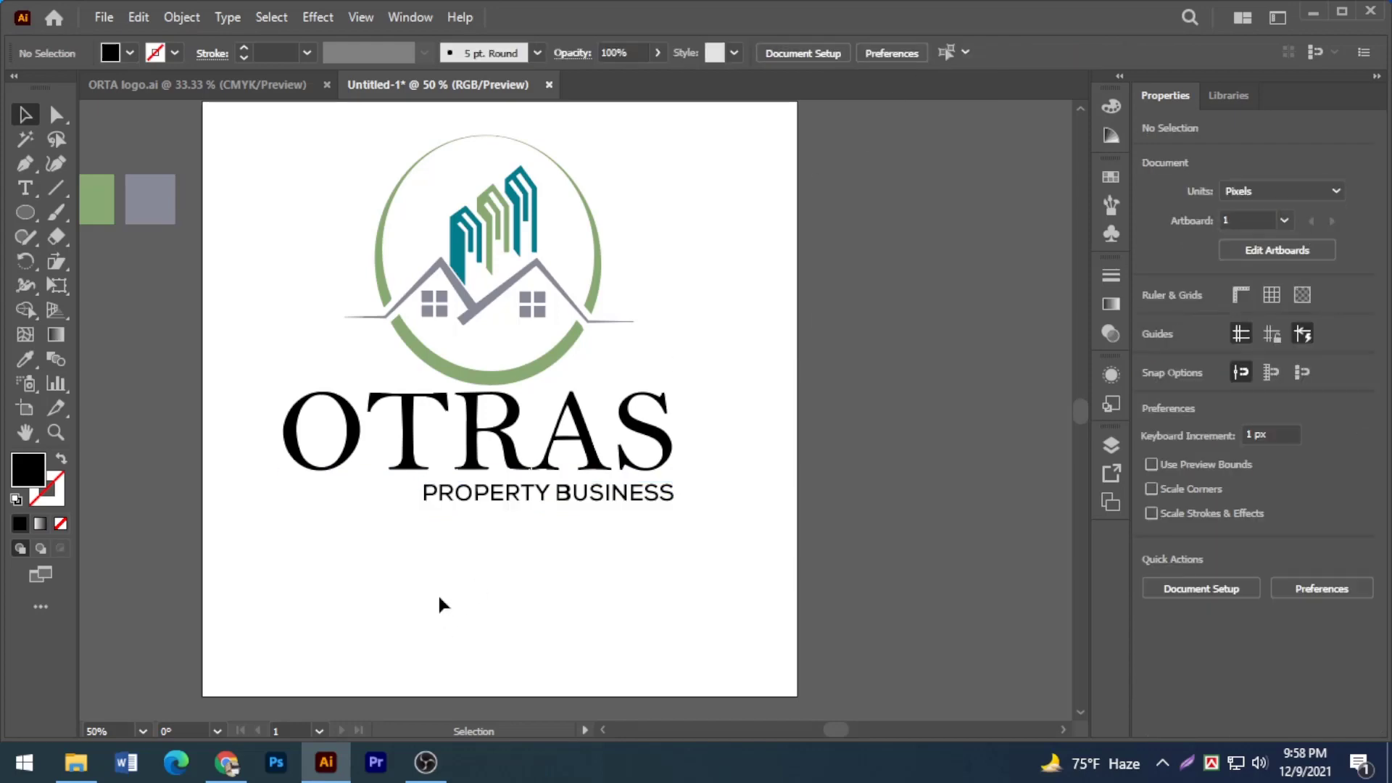
Step: Convert the OTRAS and PROPERTY BUSINESS texts to outlines and deselect them
{"action": "left_click_drag", "start_coordinate": [330, 536], "coordinate": [443, 497]}
{"action": "right_click", "coordinate": [629, 444]}
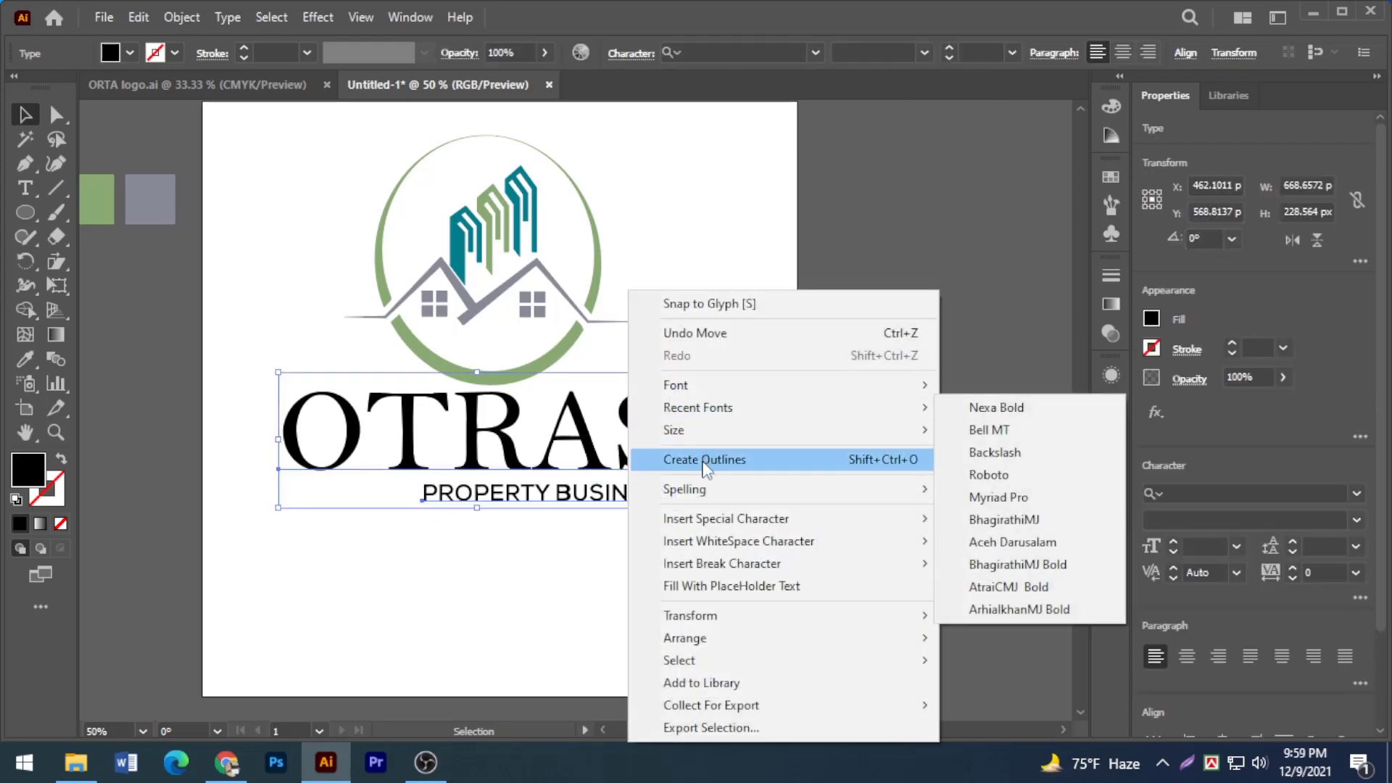
{"action": "left_click", "coordinate": [700, 459]}
{"action": "left_click", "coordinate": [697, 468]}
Step: Draw a horizontal line about 182 px long in front of the tagline and give it a 5 pt stroke
{"action": "left_click", "coordinate": [55, 188]}
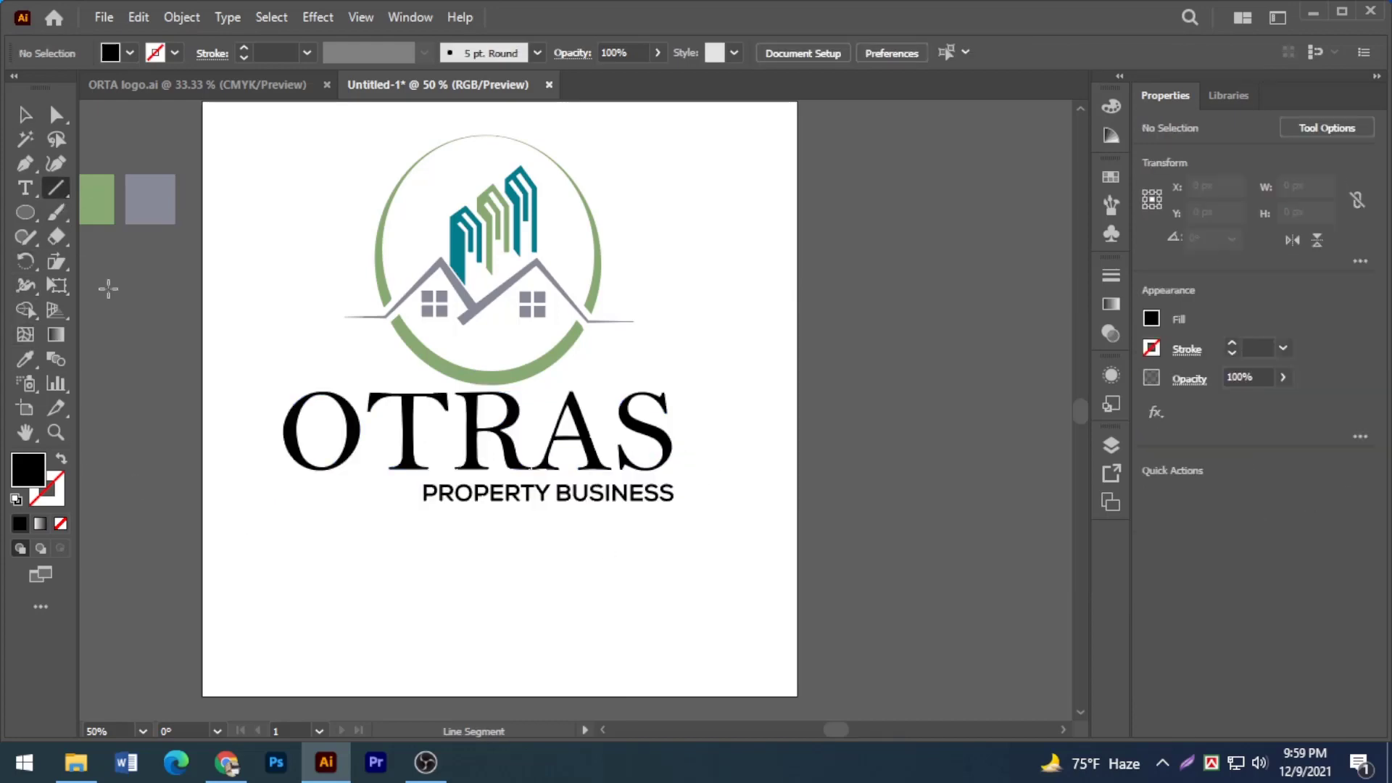
{"action": "left_click_drag", "start_coordinate": [308, 484], "coordinate": [417, 484]}
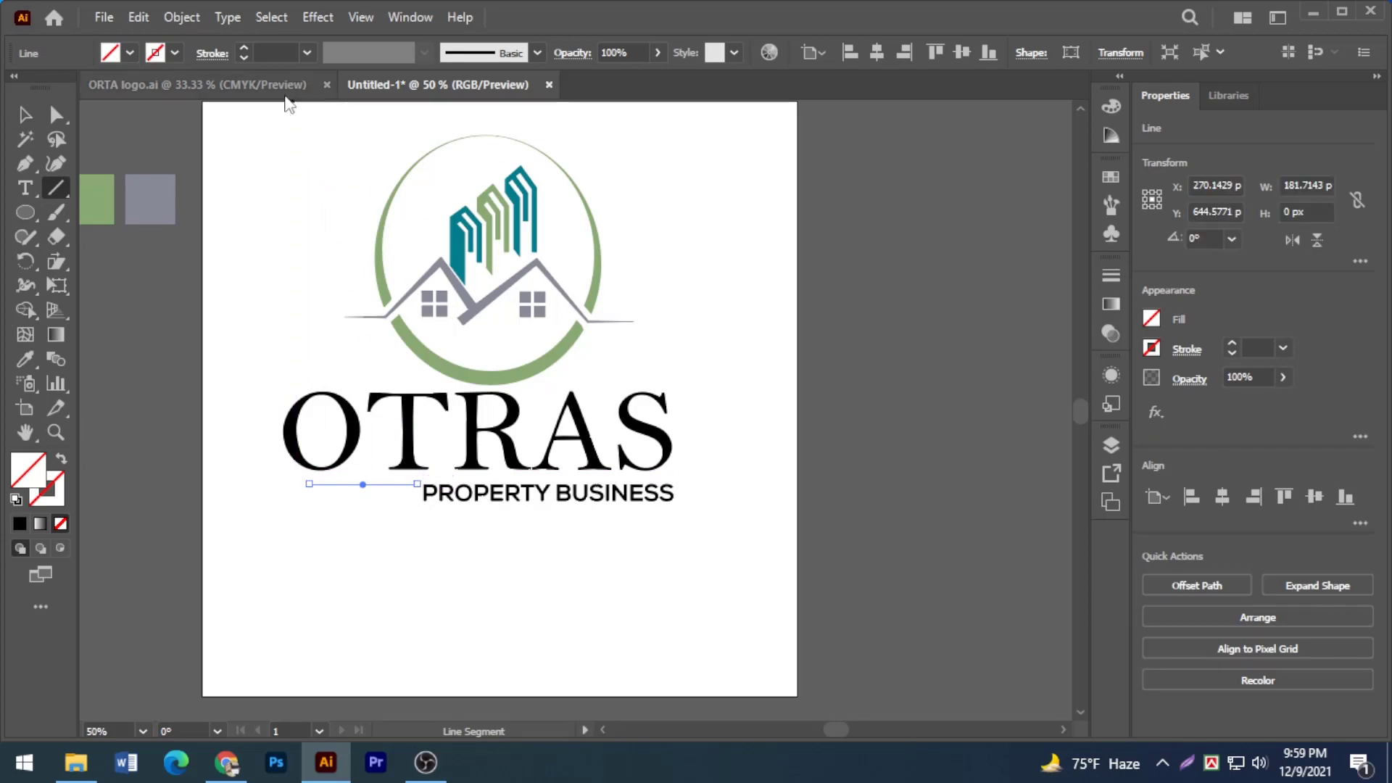
{"action": "left_click", "coordinate": [246, 44]}
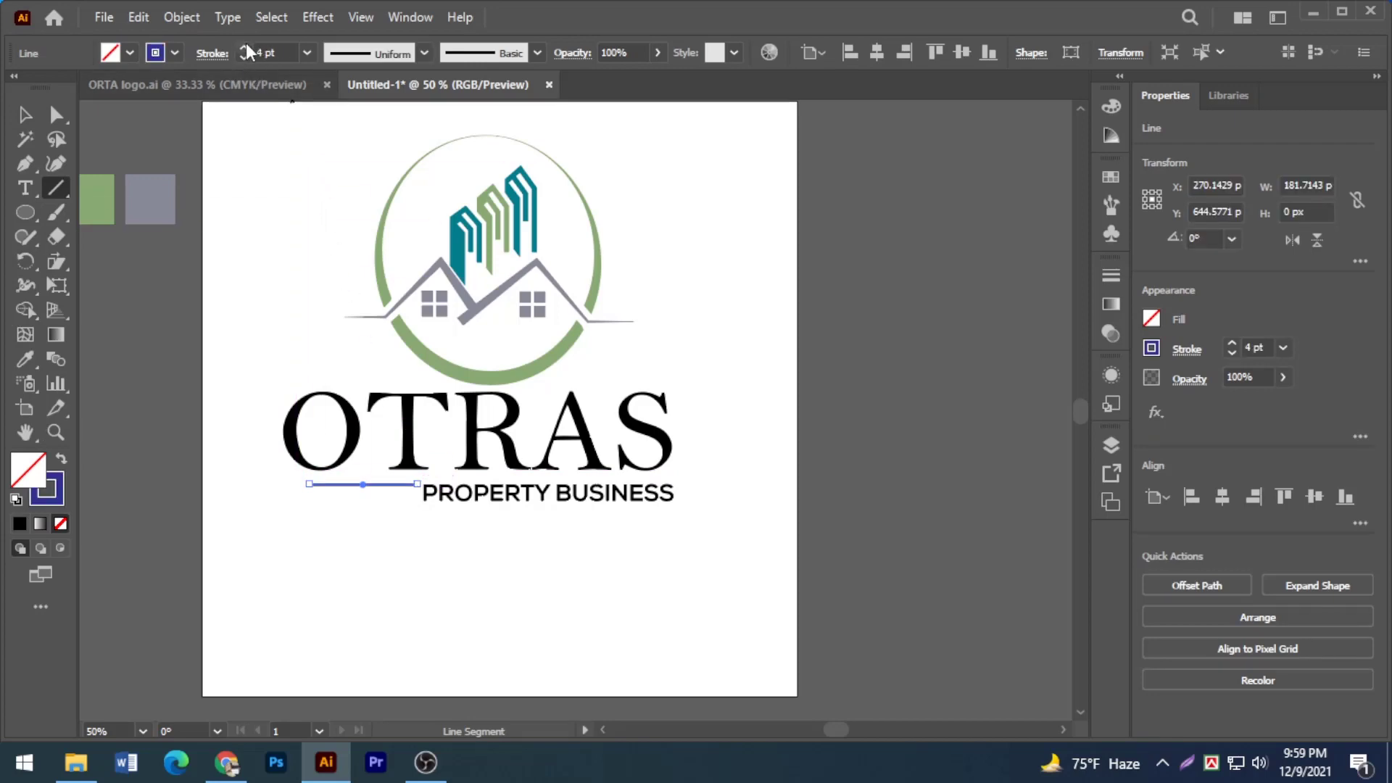
{"action": "left_click", "coordinate": [246, 45]}
Step: Duplicate the line twice downward to make three evenly spaced parallel lines spanning about 15 px in height
{"action": "key", "text": "ctrl+1"}
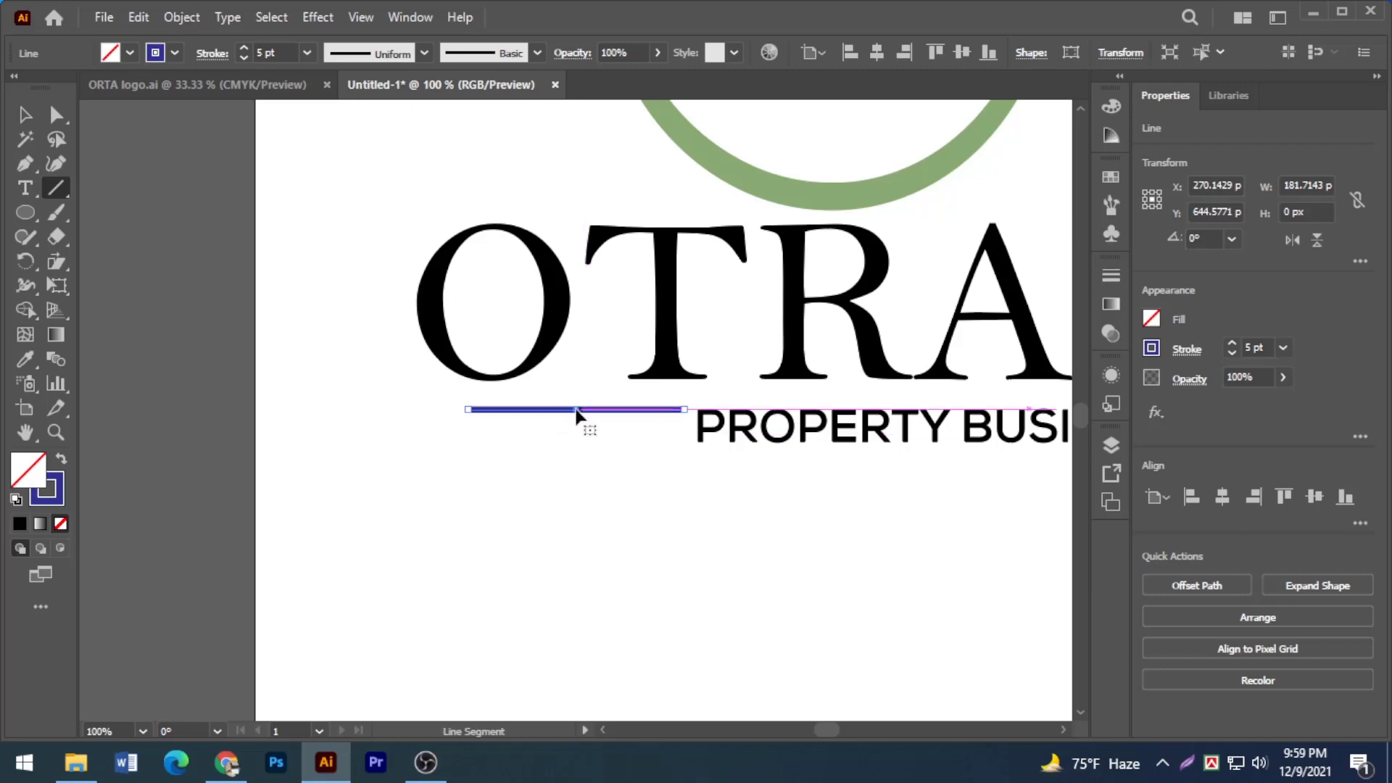
{"action": "left_click_drag", "start_coordinate": [576, 411], "coordinate": [576, 421]}
{"action": "key", "text": "ctrl+d"}
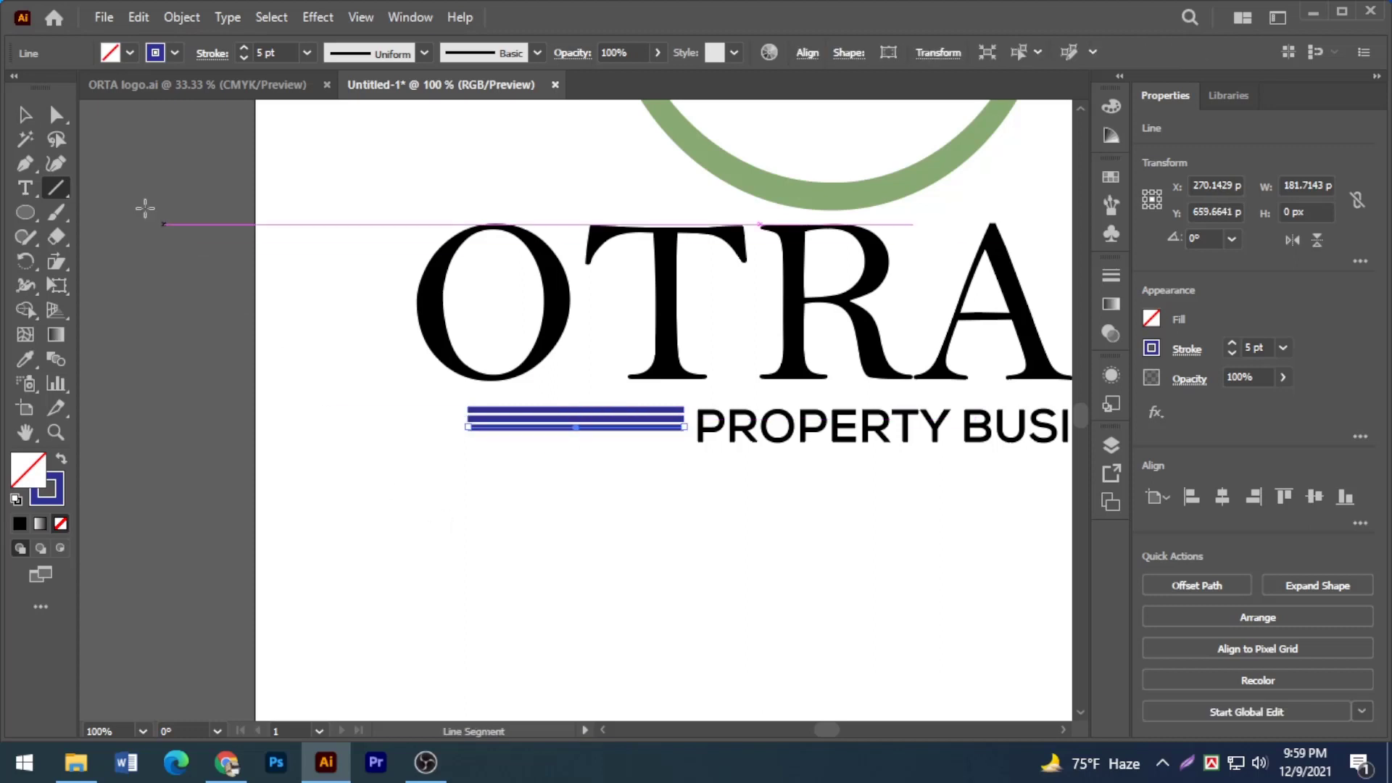
{"action": "key", "text": "v"}
{"action": "left_click", "coordinate": [455, 559]}
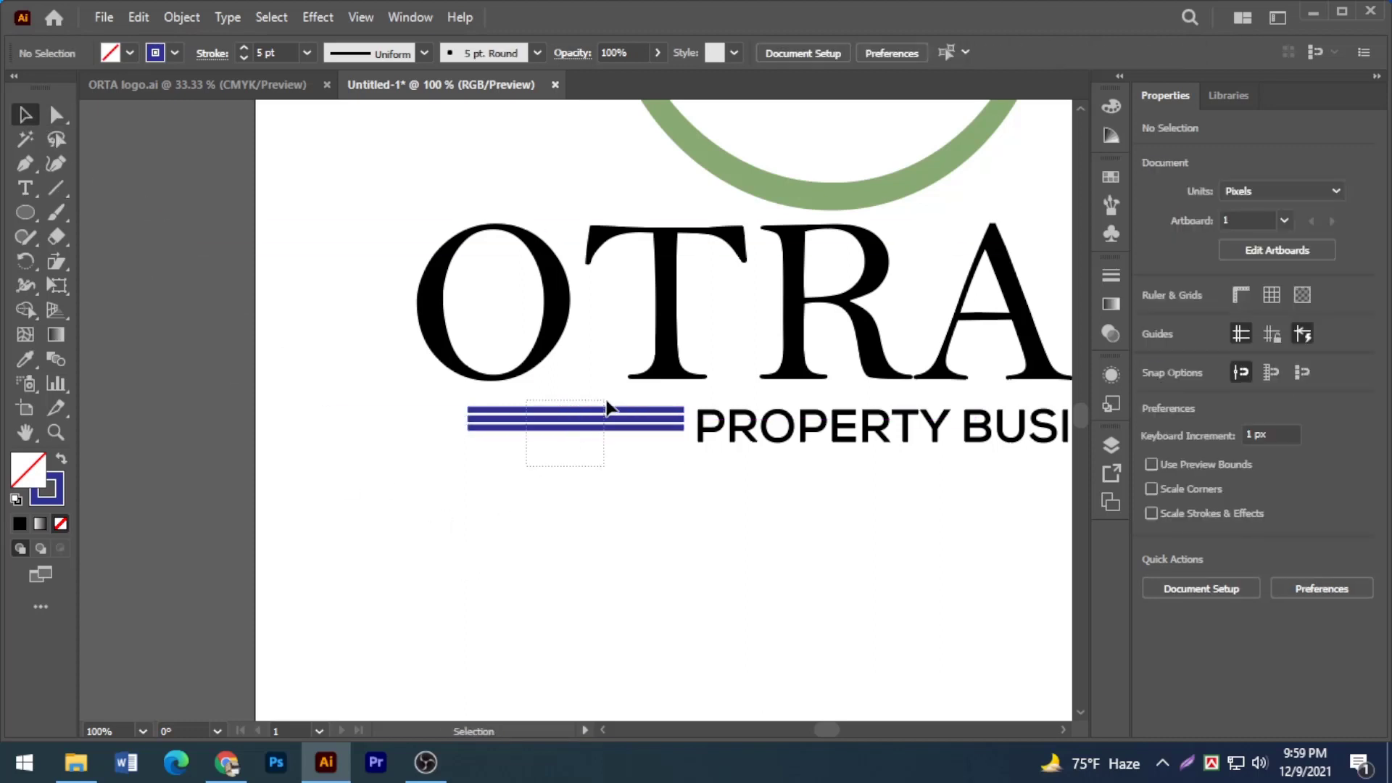
Step: Apply the tapered width profile to the three lines and flip it so they thicken toward the tagline
{"action": "left_click_drag", "start_coordinate": [607, 401], "coordinate": [613, 392]}
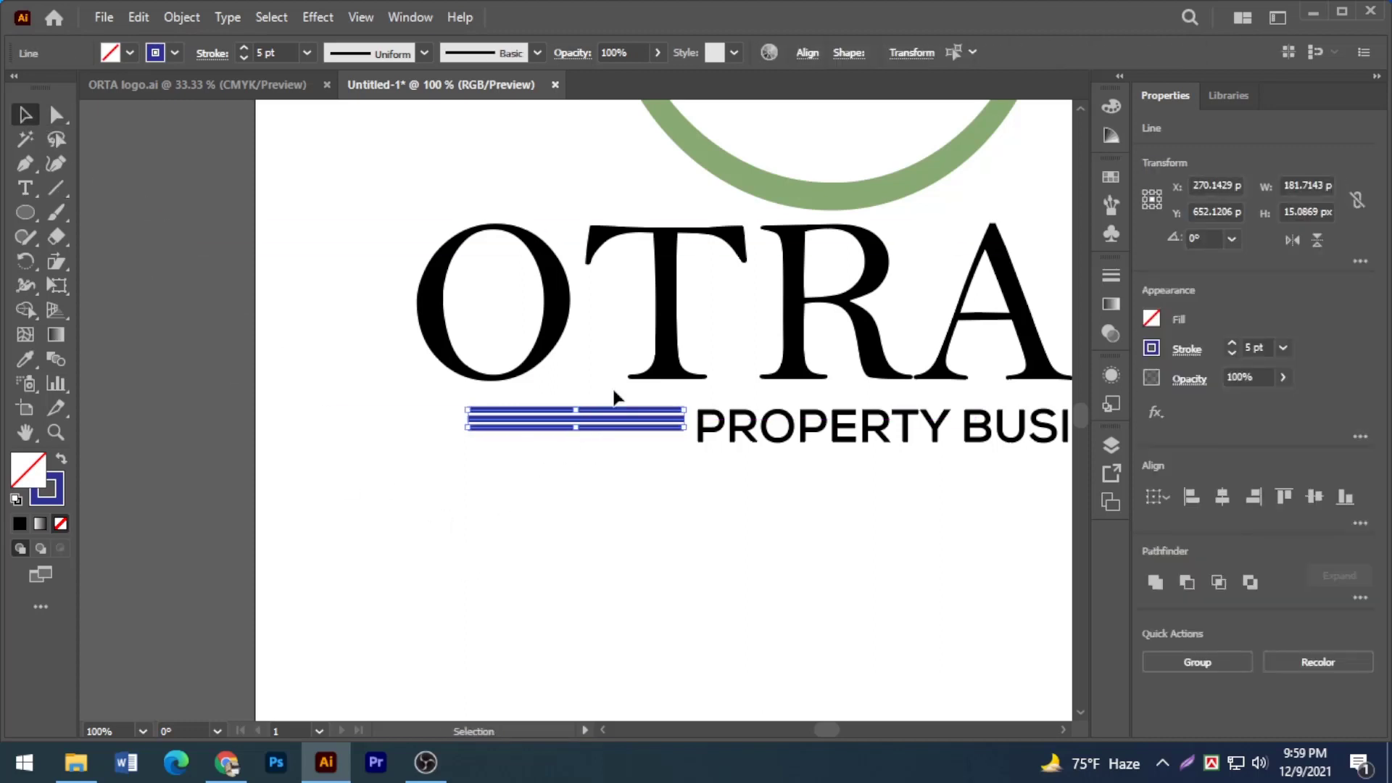
{"action": "left_click", "coordinate": [406, 58]}
{"action": "left_click", "coordinate": [362, 228]}
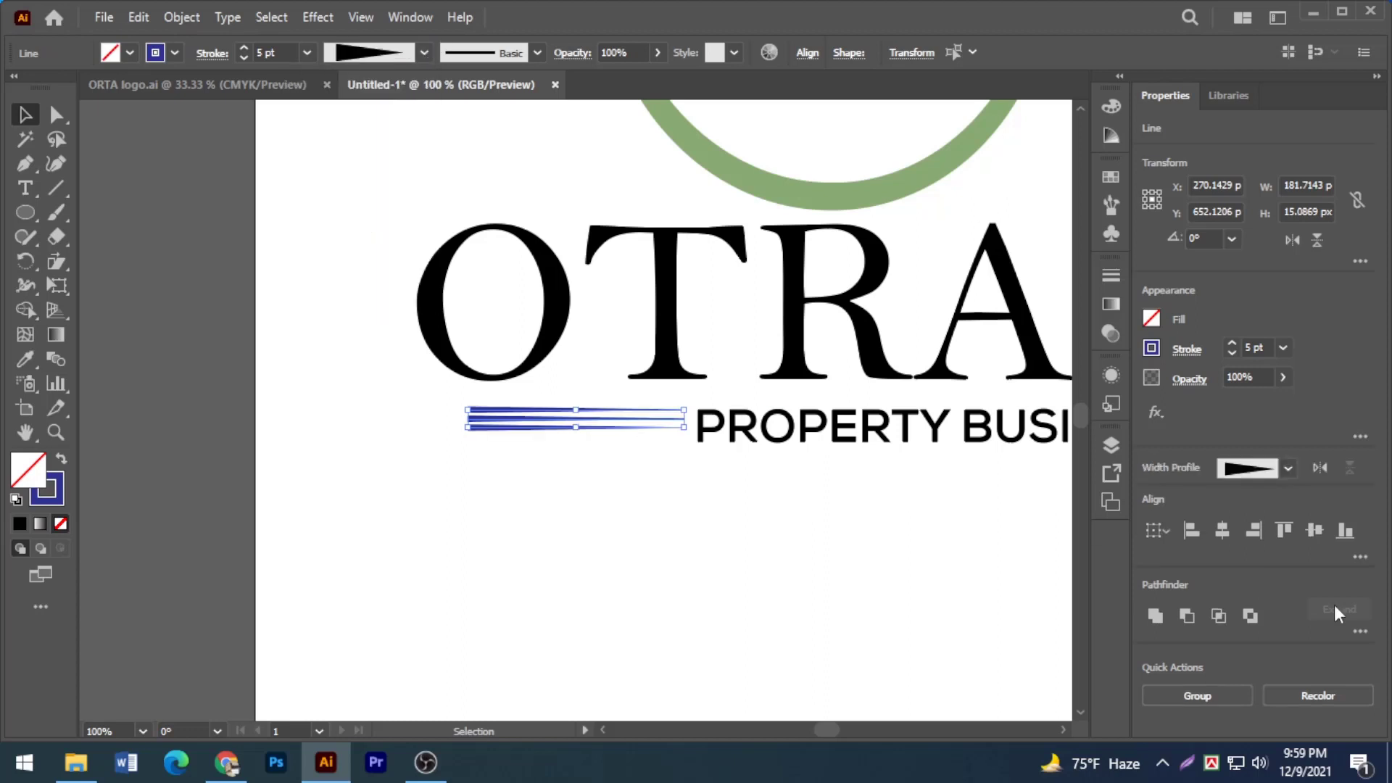
{"action": "left_click", "coordinate": [1319, 467]}
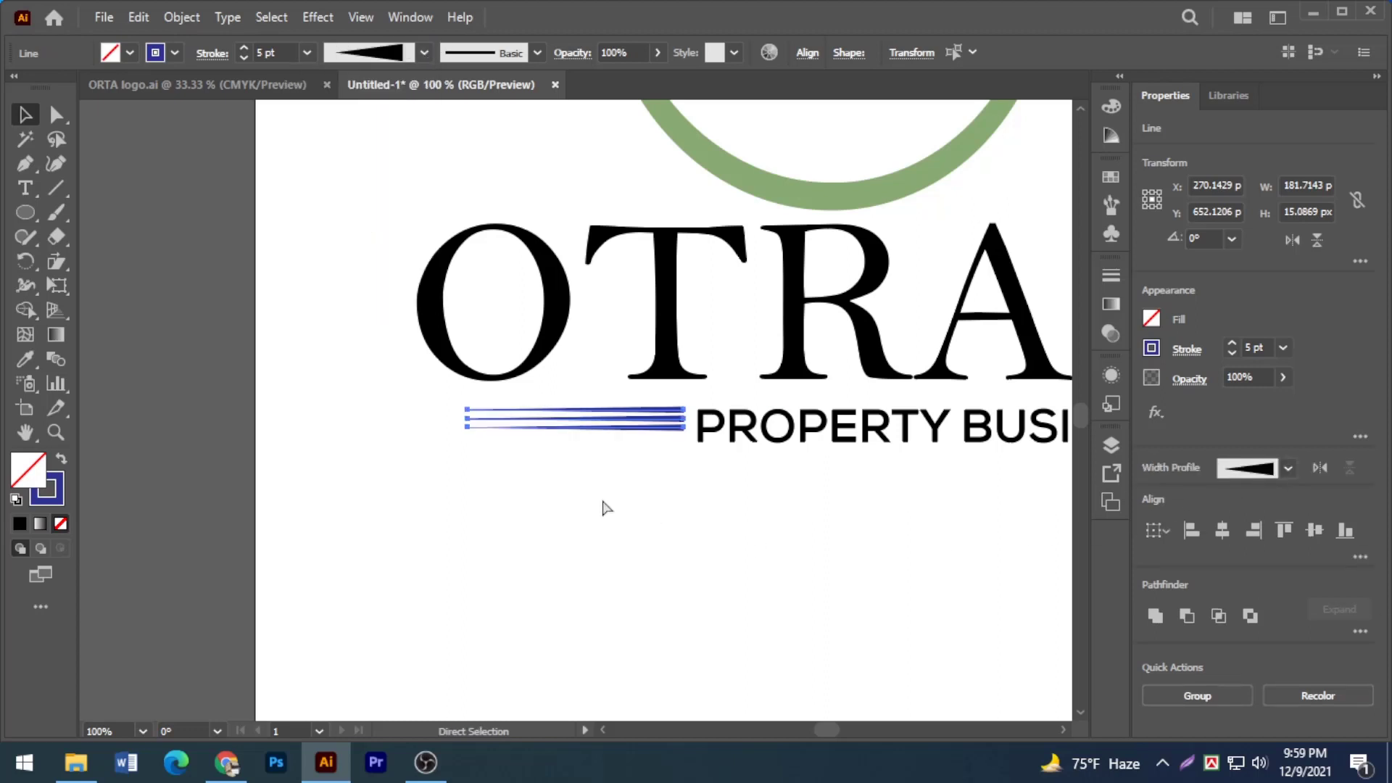
Step: Group the three tapered lines and align them vertically centered with the PROPERTY BUSINESS tagline
{"action": "left_click", "coordinate": [830, 429], "text": "shift"}
{"action": "left_click", "coordinate": [830, 430], "text": "shift"}
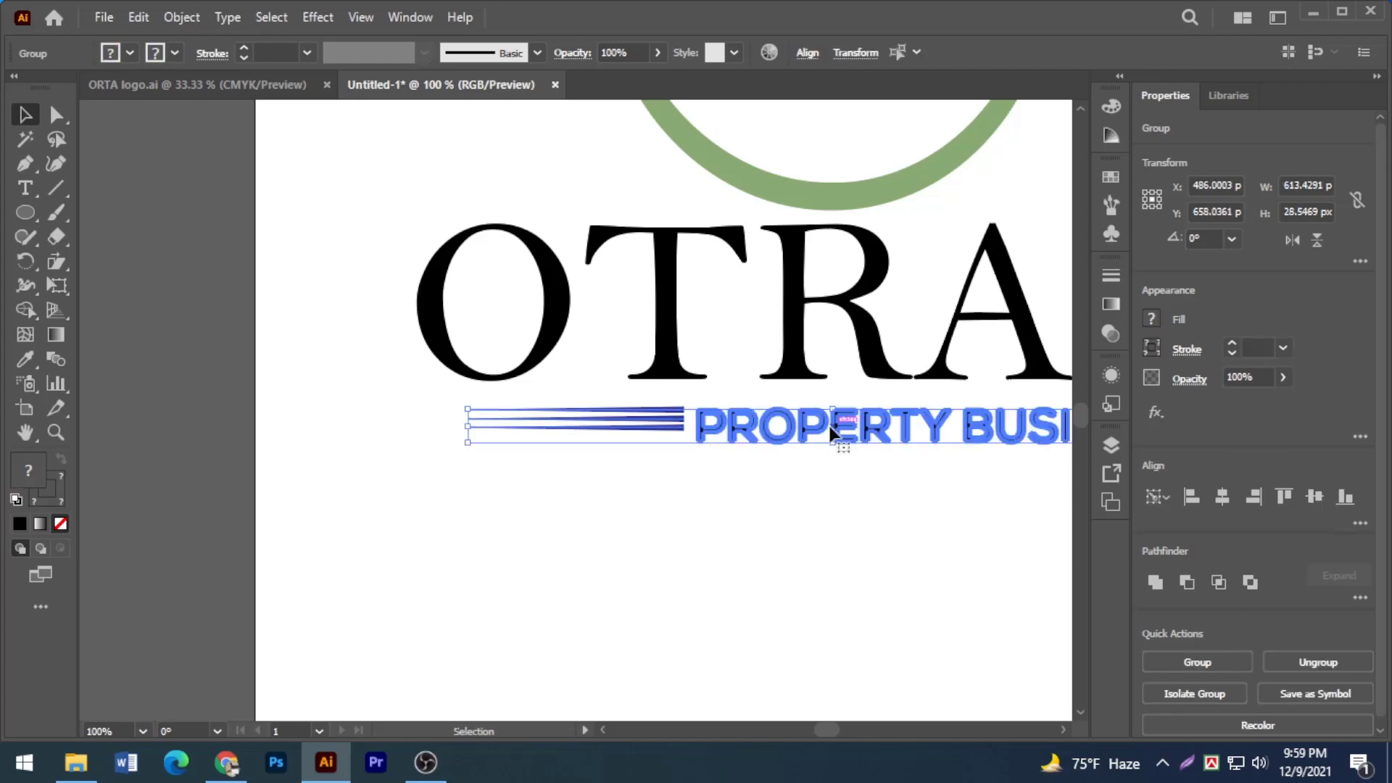
{"action": "left_click", "coordinate": [1314, 496]}
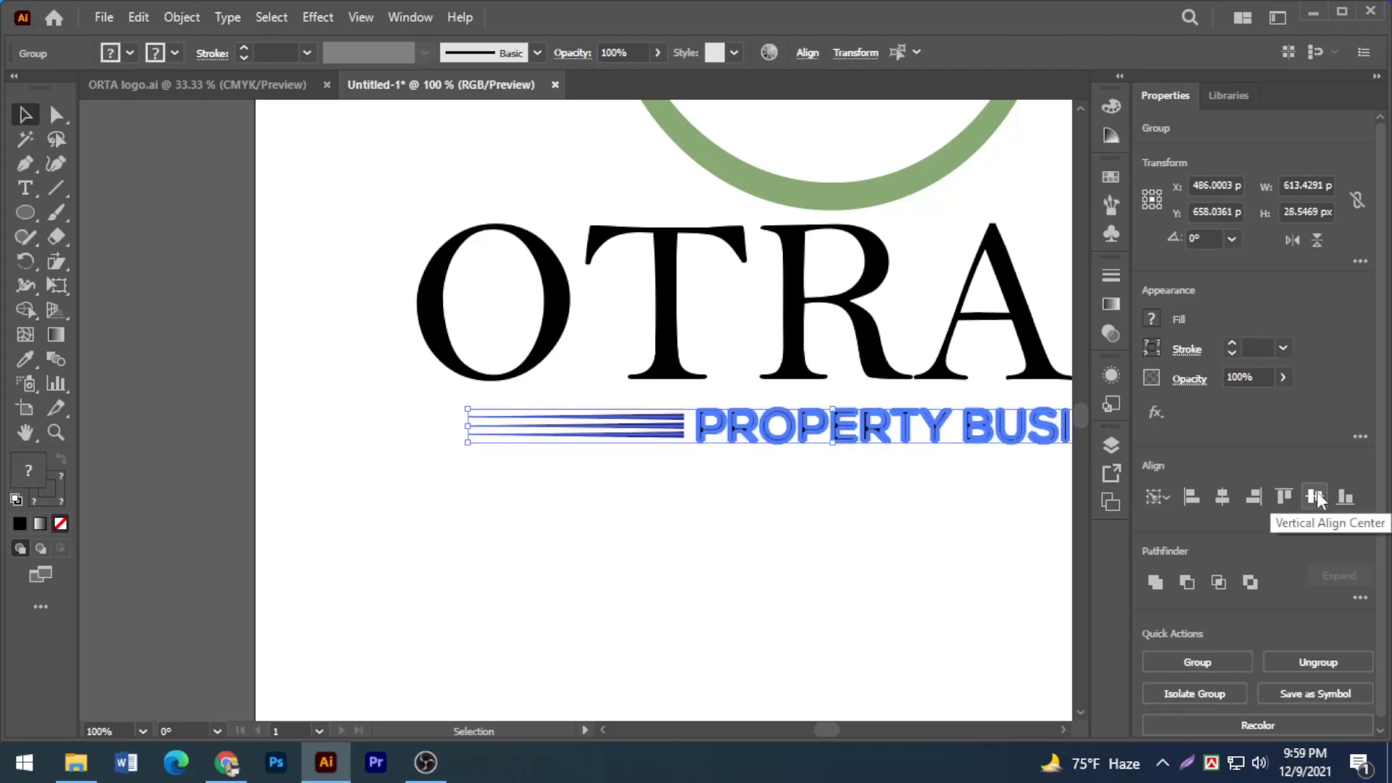
{"action": "left_click", "coordinate": [729, 572]}
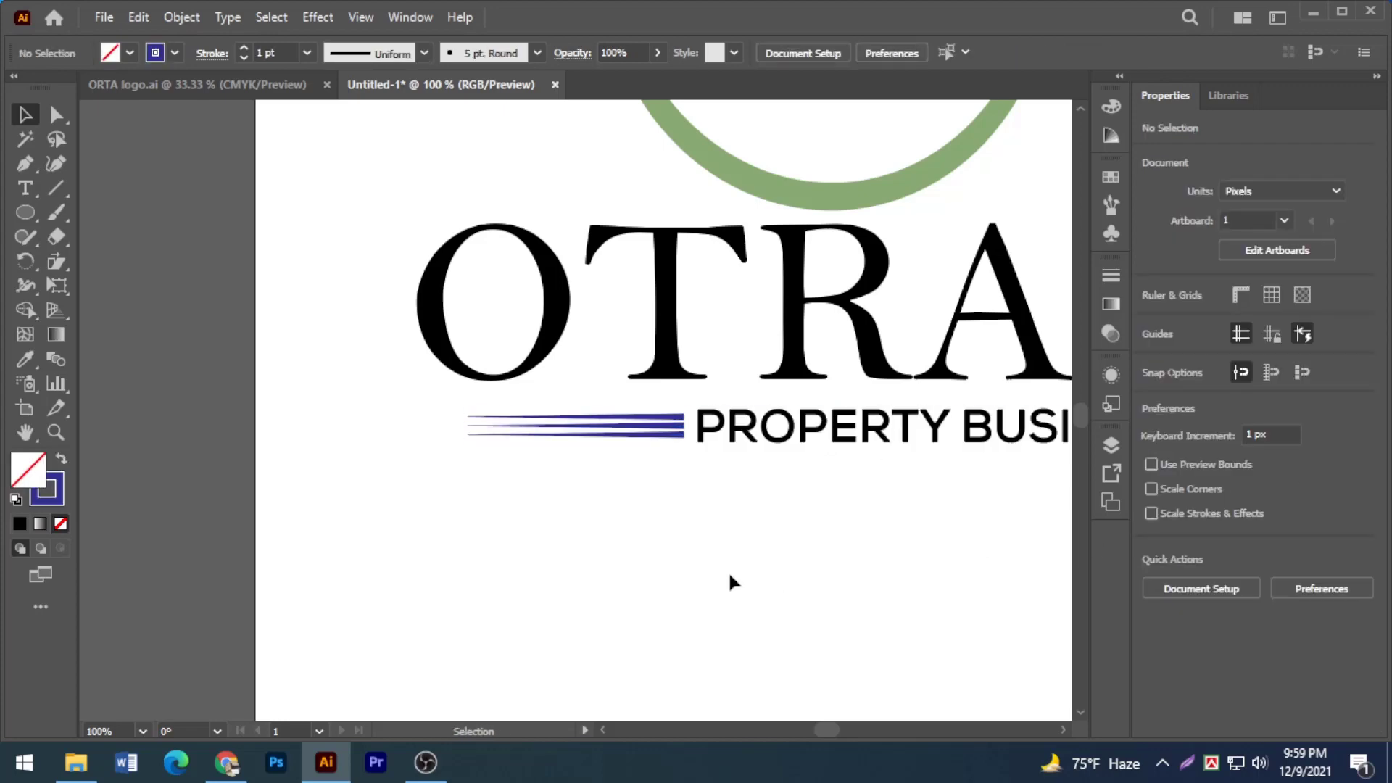
Step: Recolor the OTRAS lettering teal by sampling the teal swatch beside the artboard
{"action": "key", "text": "ctrl+minus"}
{"action": "left_click_drag", "start_coordinate": [730, 571], "coordinate": [490, 713]}
{"action": "key", "text": "ctrl+0"}
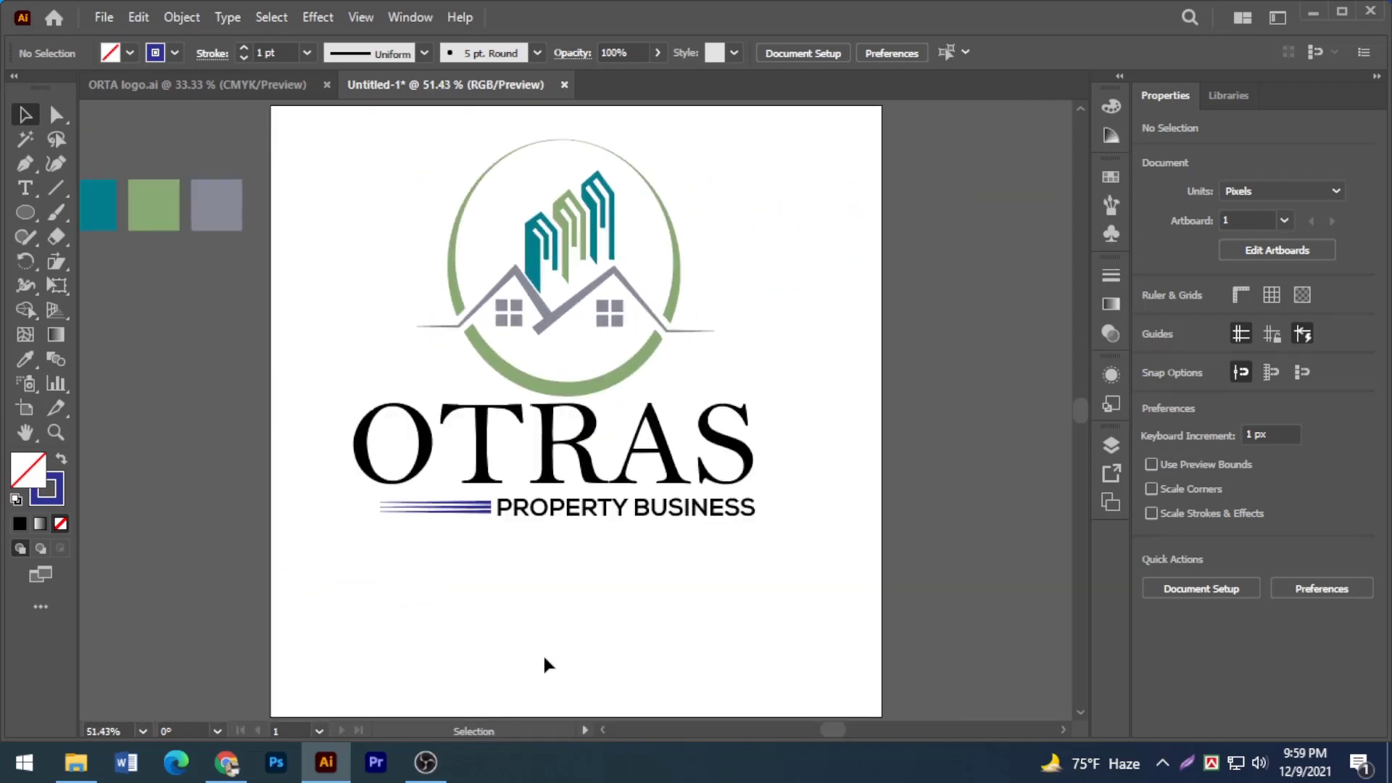
{"action": "left_click", "coordinate": [454, 433]}
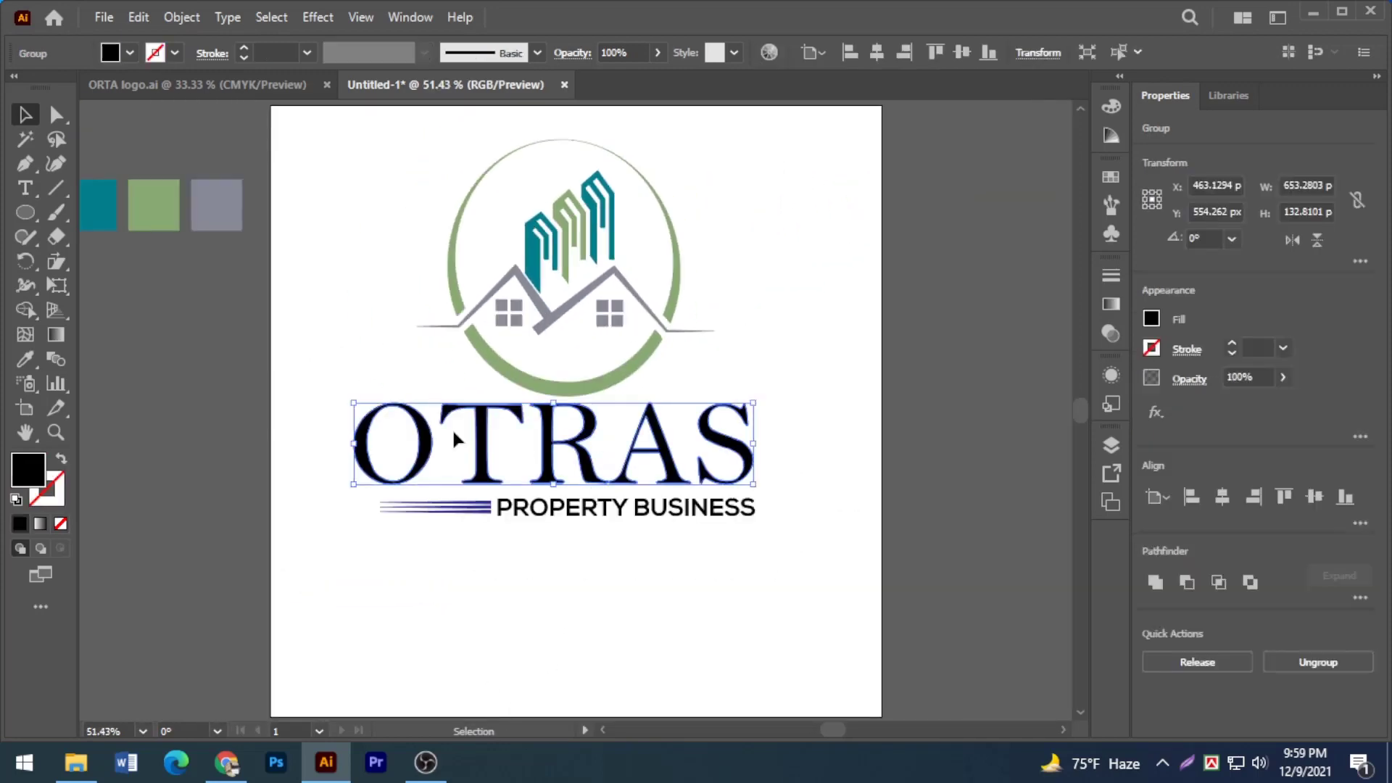
{"action": "left_click", "coordinate": [25, 358]}
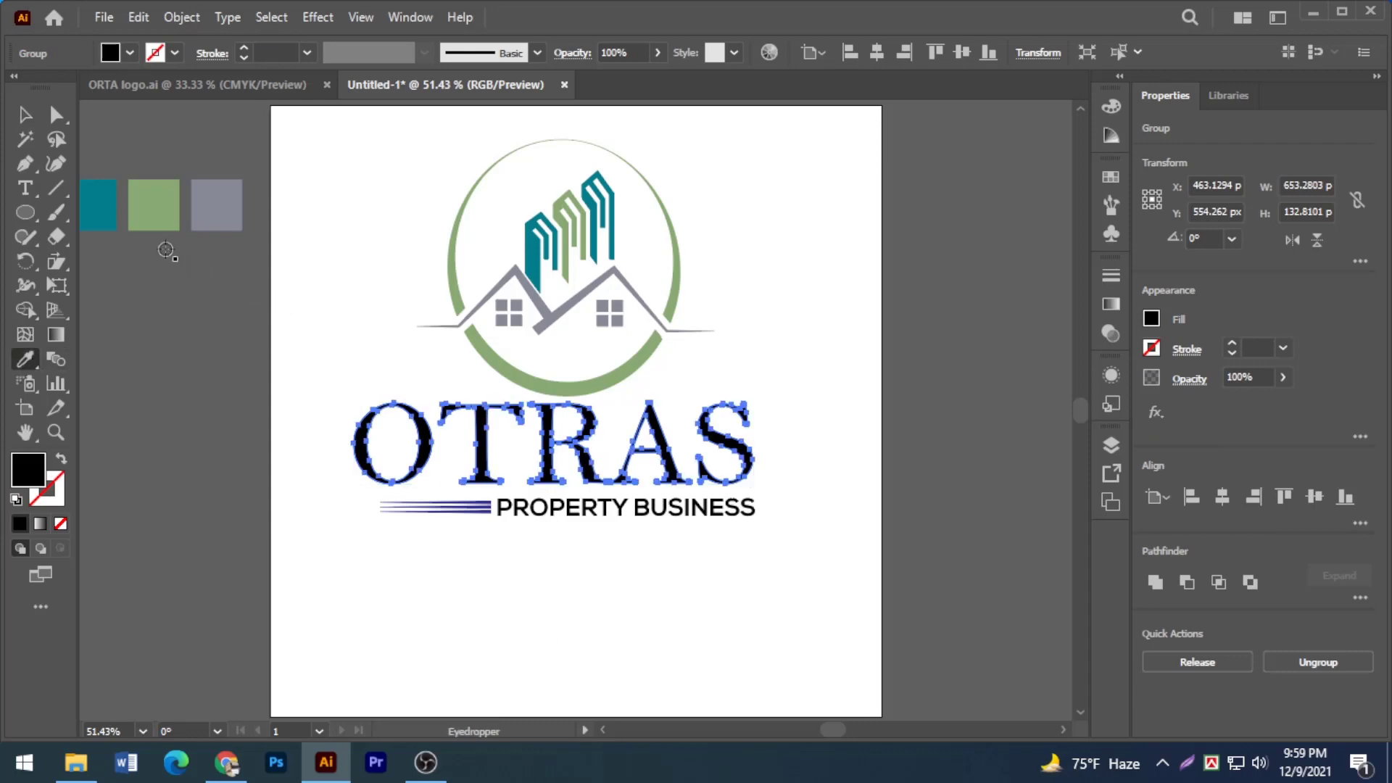
{"action": "left_click", "coordinate": [101, 210]}
{"action": "left_click", "coordinate": [25, 116]}
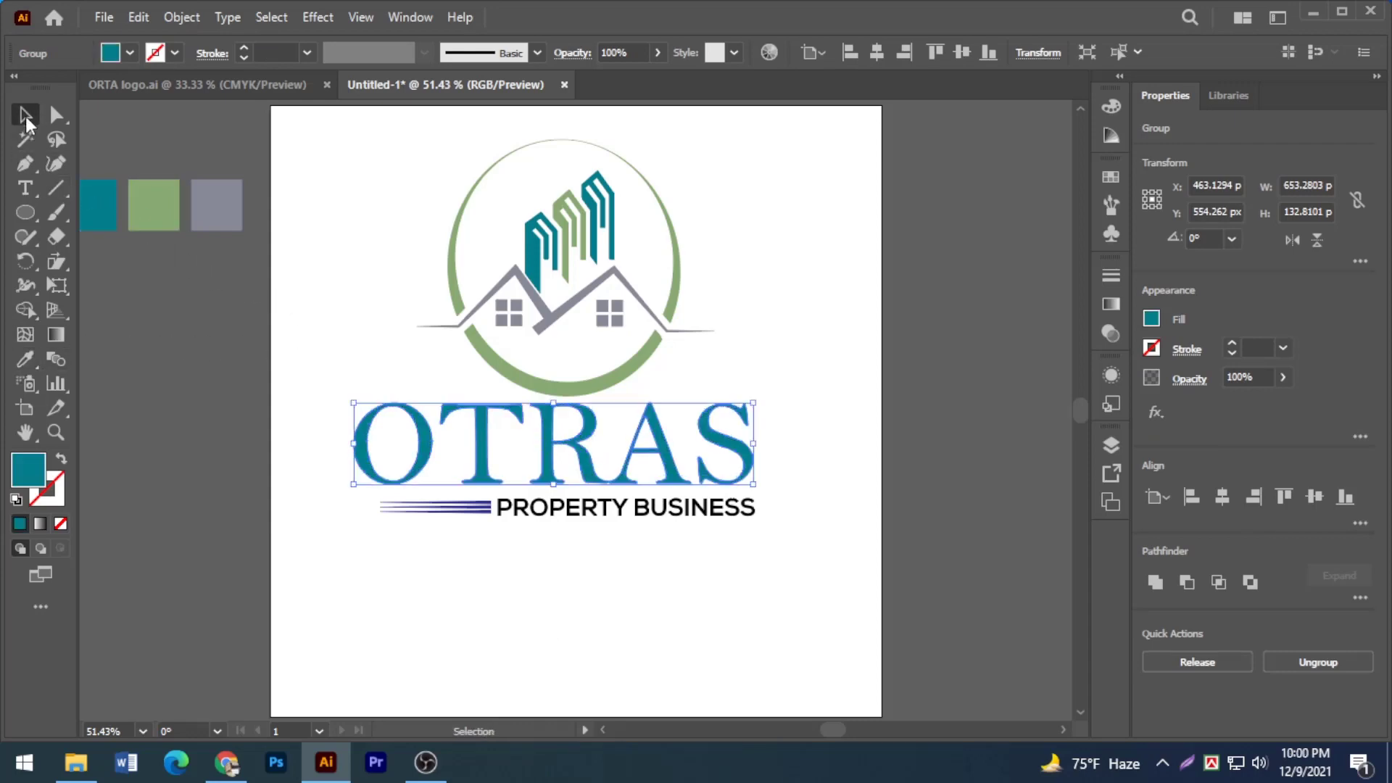
Step: Recolor the PROPERTY BUSINESS tagline and its three-line group by sampling the green swatch
{"action": "left_click", "coordinate": [422, 538]}
{"action": "left_click_drag", "start_coordinate": [548, 513], "coordinate": [549, 515]}
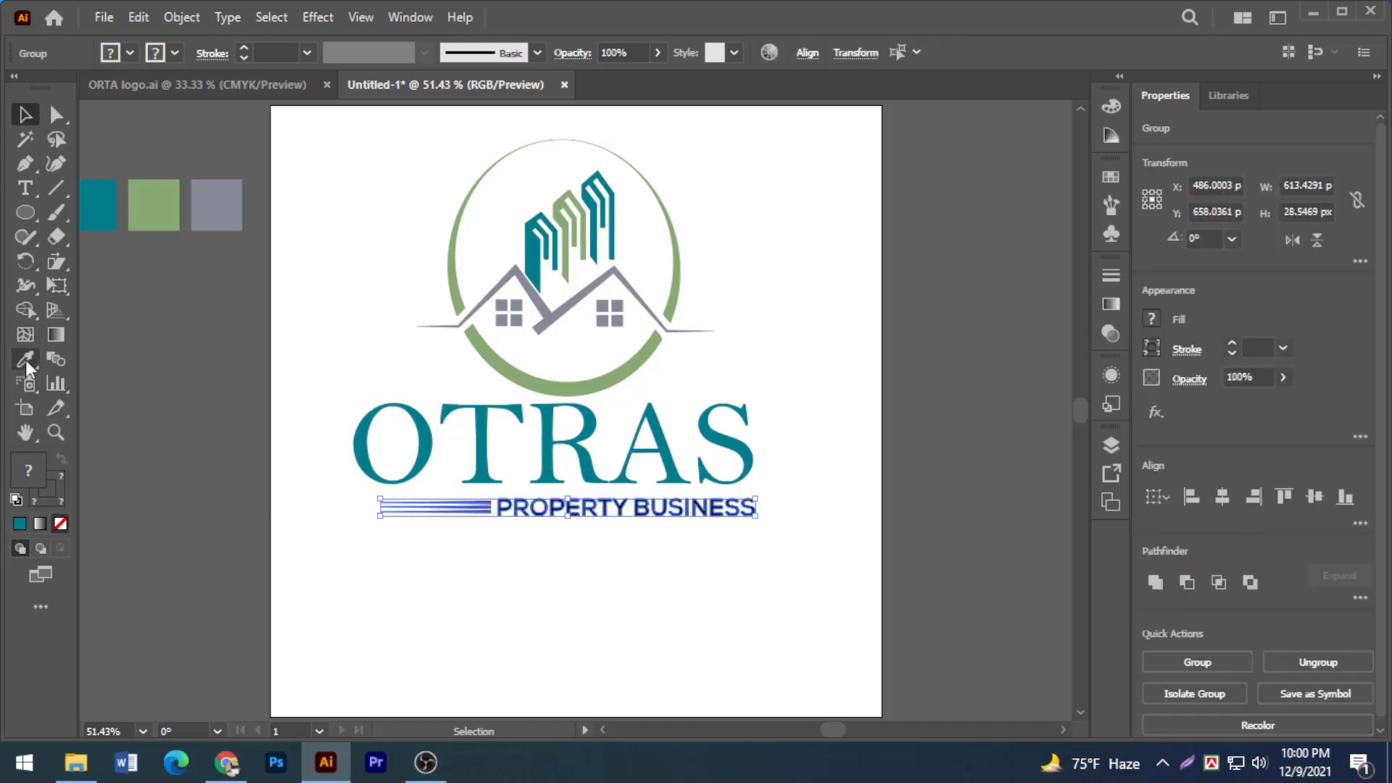
{"action": "left_click", "coordinate": [25, 359]}
{"action": "left_click", "coordinate": [154, 205]}
{"action": "left_click", "coordinate": [25, 115]}
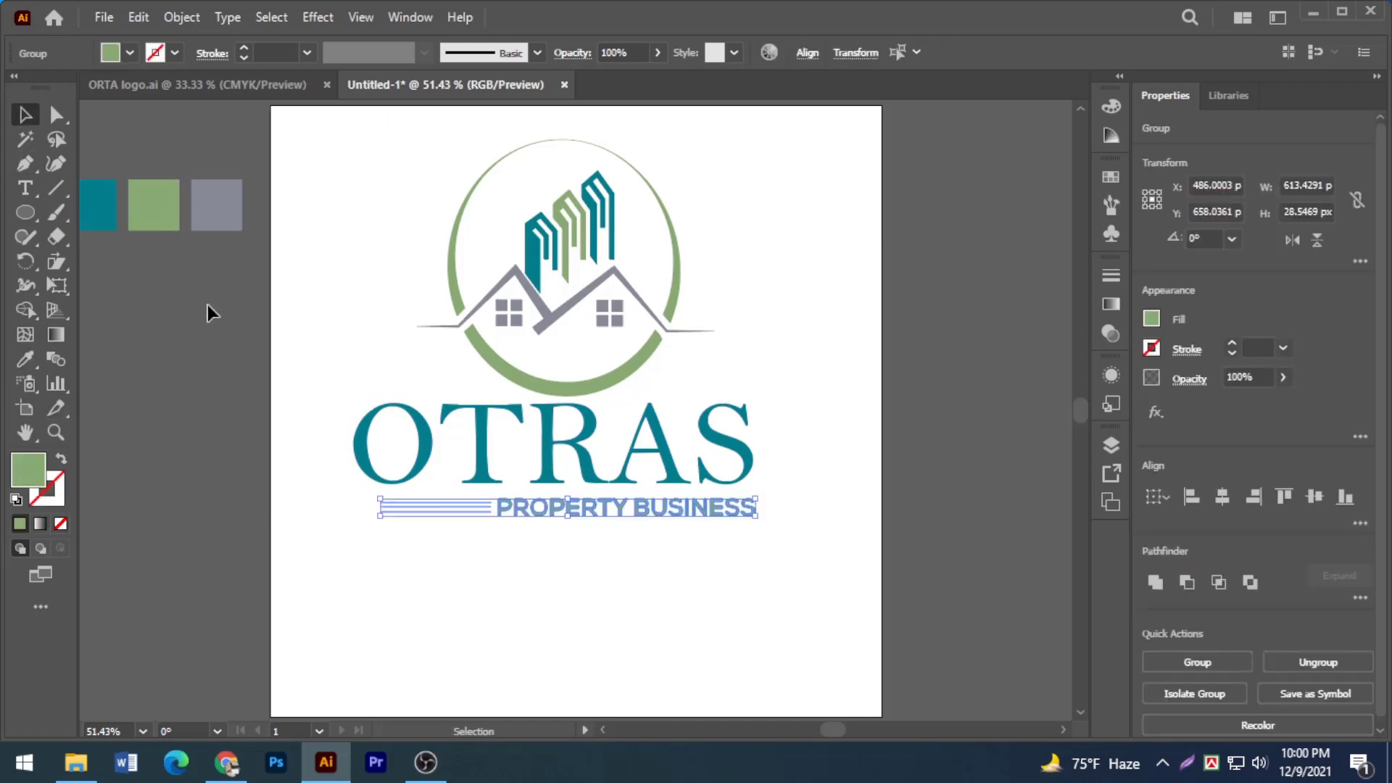
{"action": "left_click", "coordinate": [233, 555]}
Step: Give the three lines beside the tagline a 4 pt stroke with a tapered width profile, flipped to thicken toward the text
{"action": "left_click", "coordinate": [446, 516]}
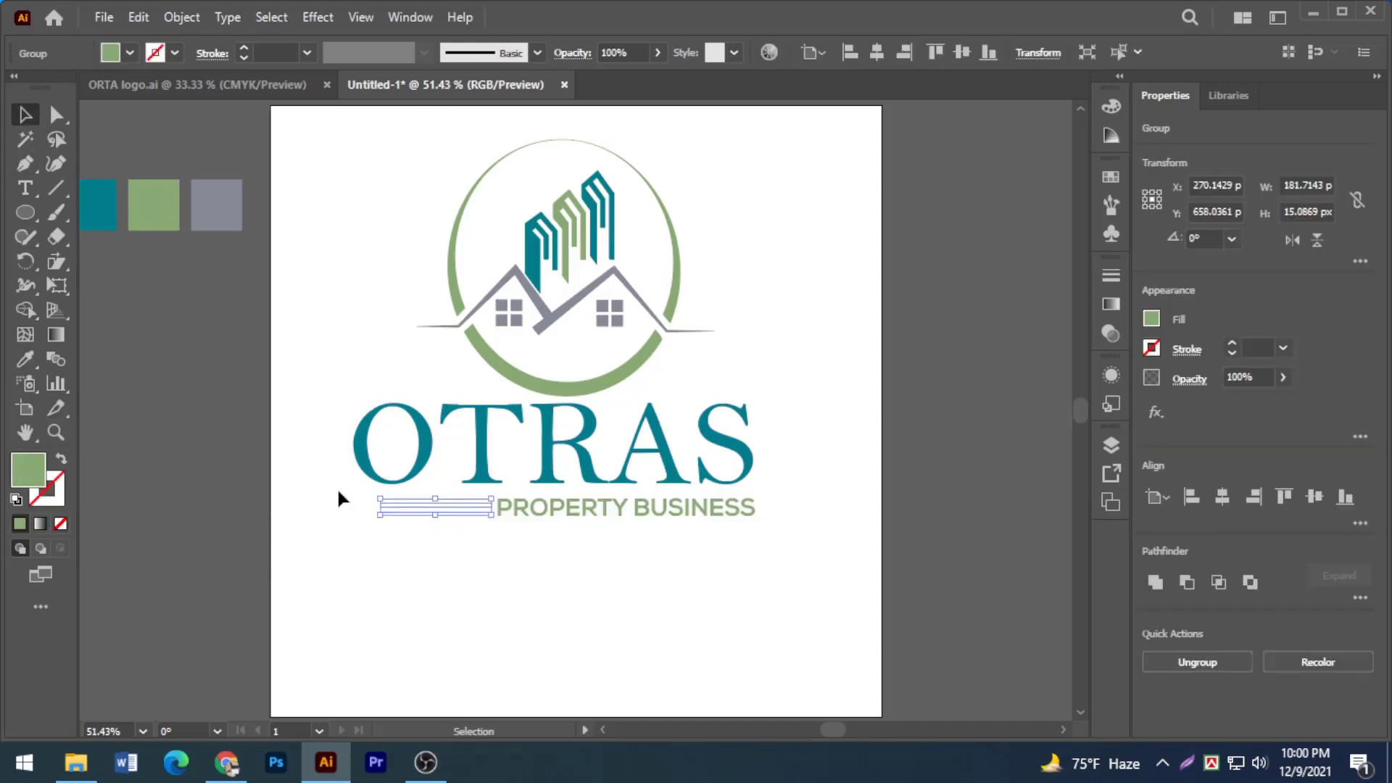
{"action": "left_click", "coordinate": [243, 49]}
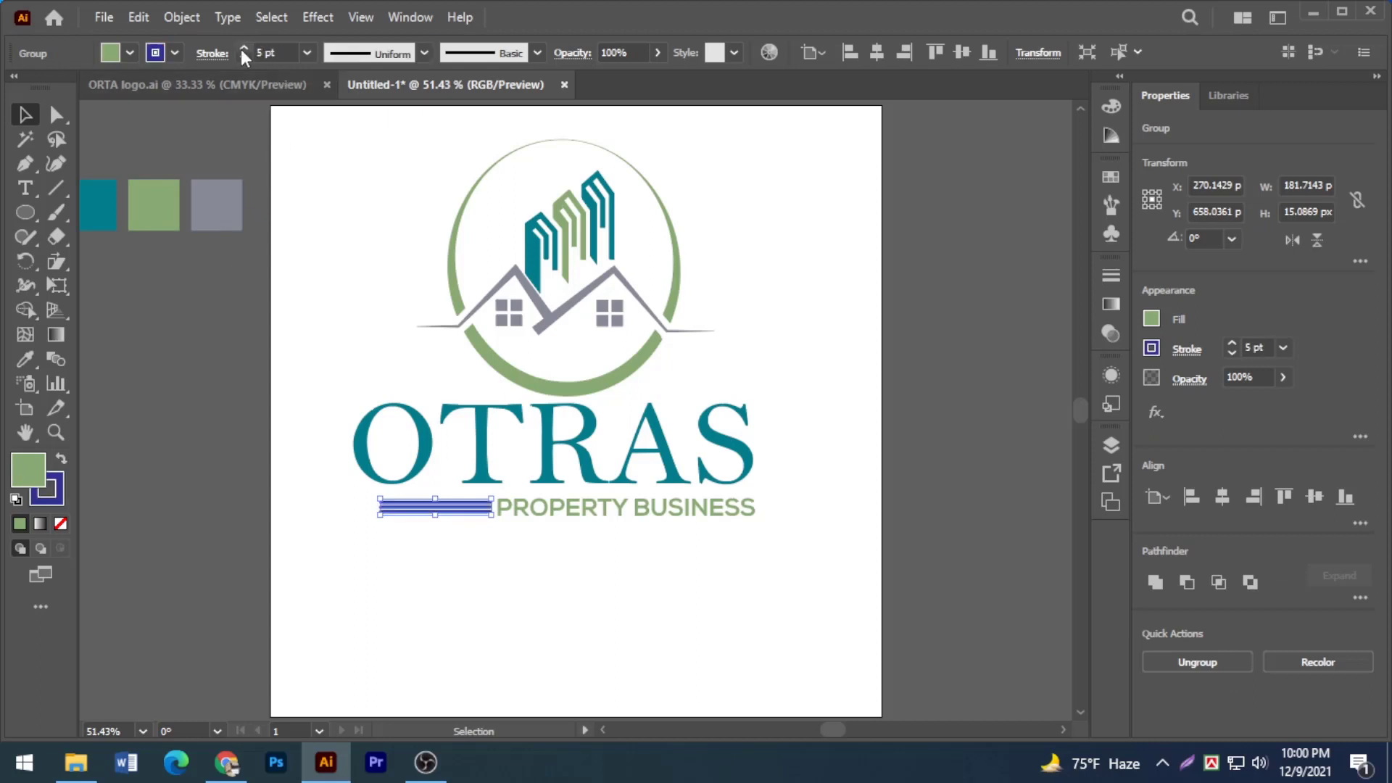
{"action": "left_click", "coordinate": [243, 58]}
{"action": "left_click", "coordinate": [424, 53]}
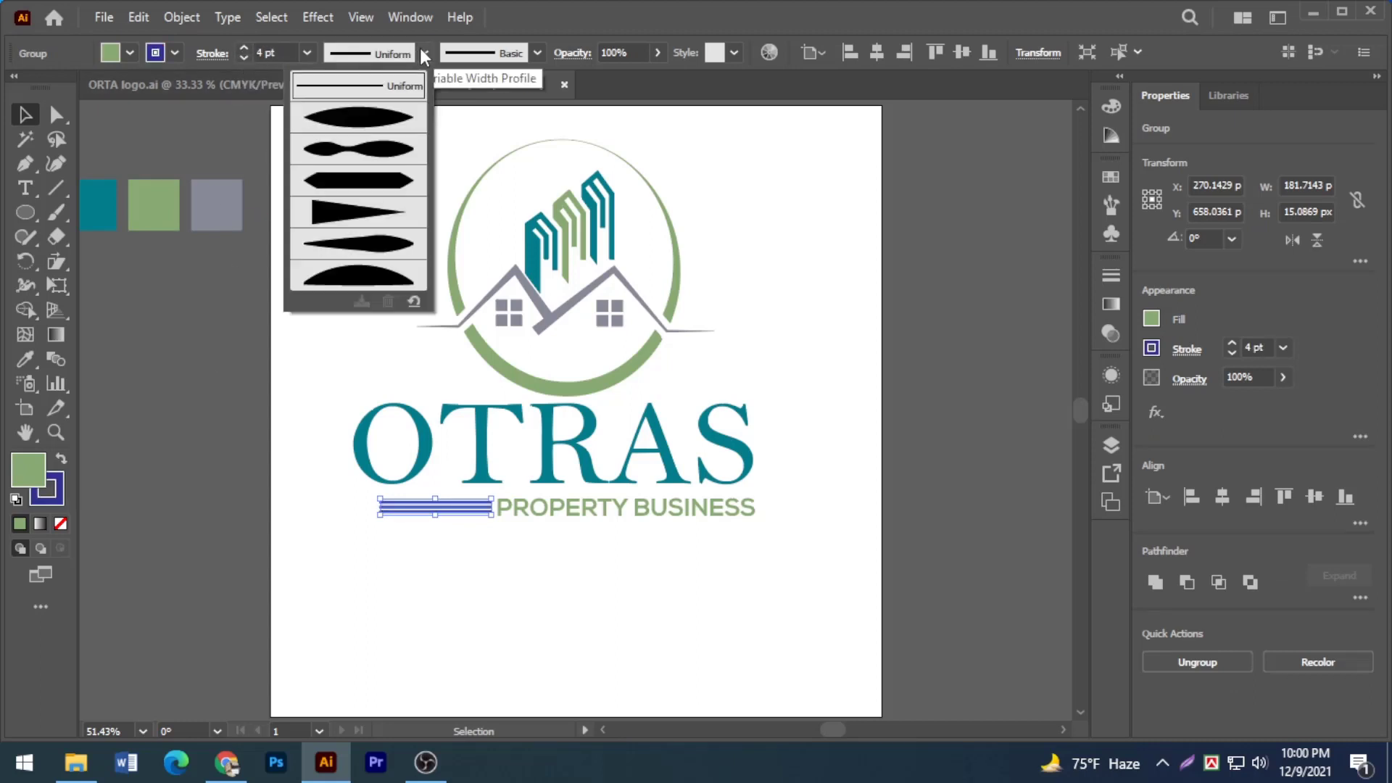
{"action": "left_click", "coordinate": [358, 210]}
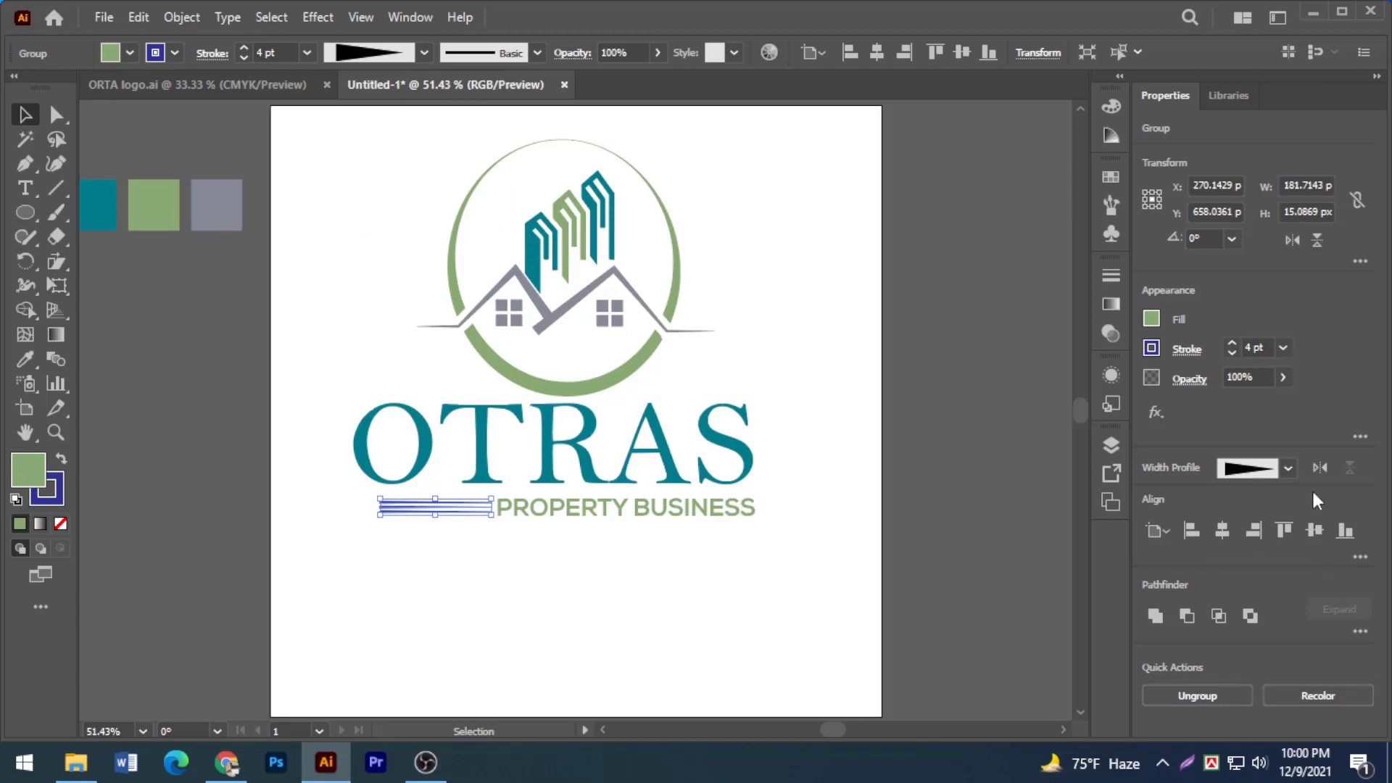
{"action": "left_click", "coordinate": [1028, 550]}
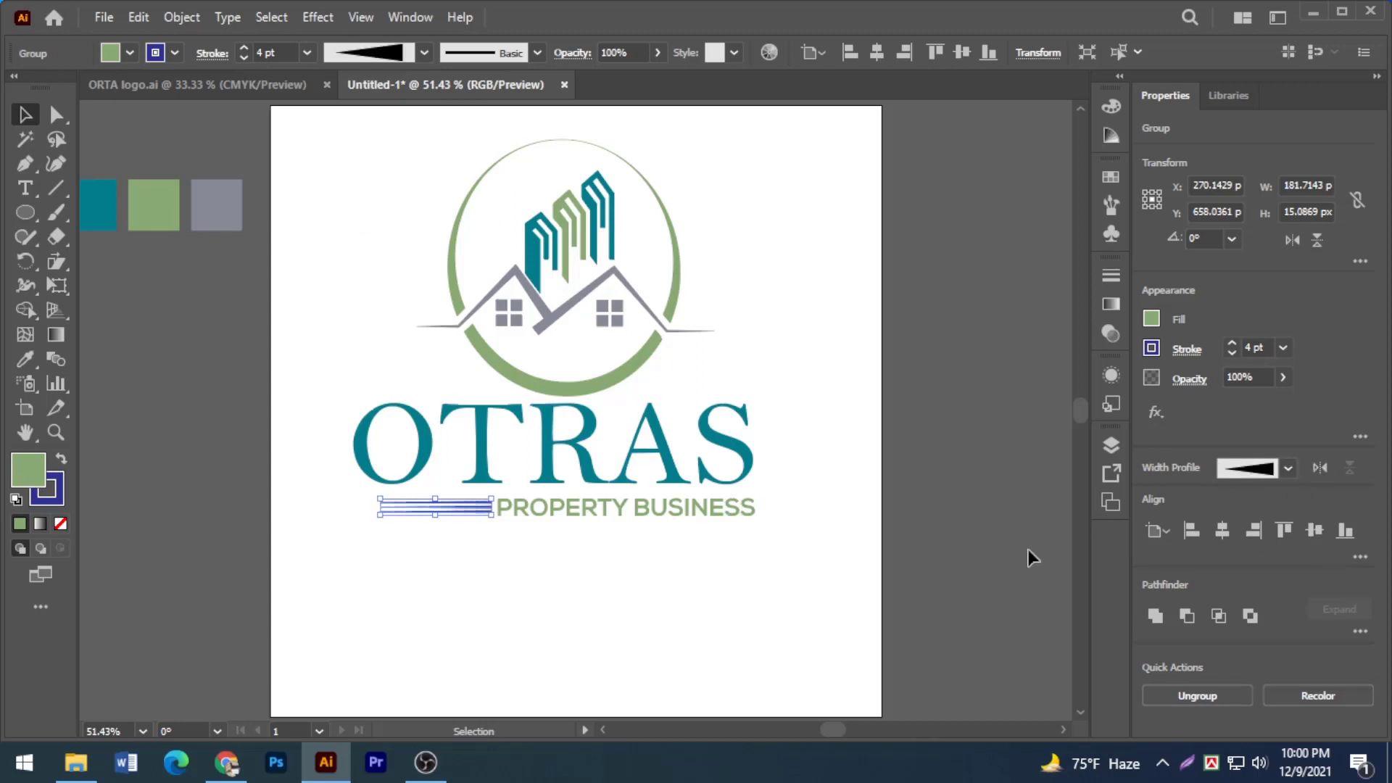
Step: Expand the appearance of the three tapered lines into filled shapes and deselect them
{"action": "left_click", "coordinate": [474, 510]}
{"action": "left_click", "coordinate": [182, 18]}
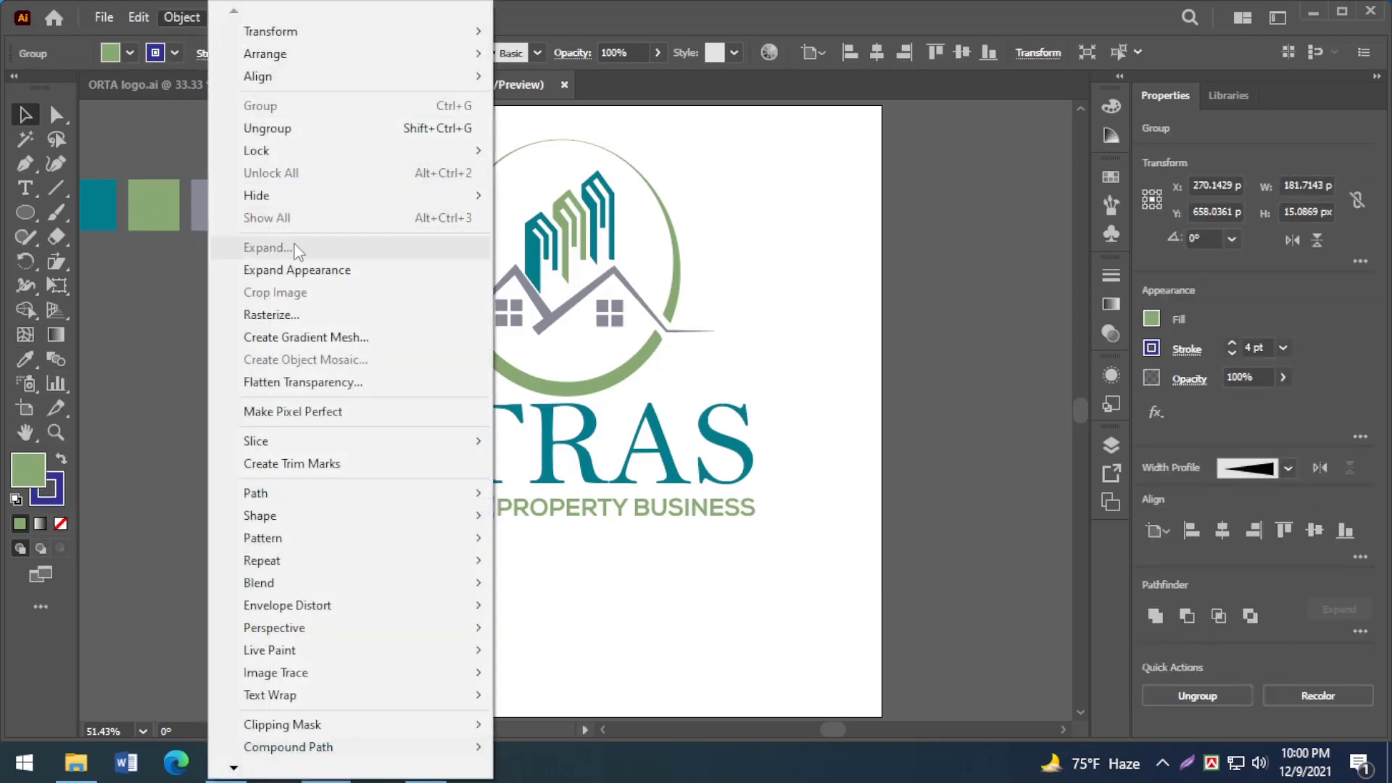
{"action": "left_click", "coordinate": [297, 270]}
{"action": "left_click", "coordinate": [301, 264]}
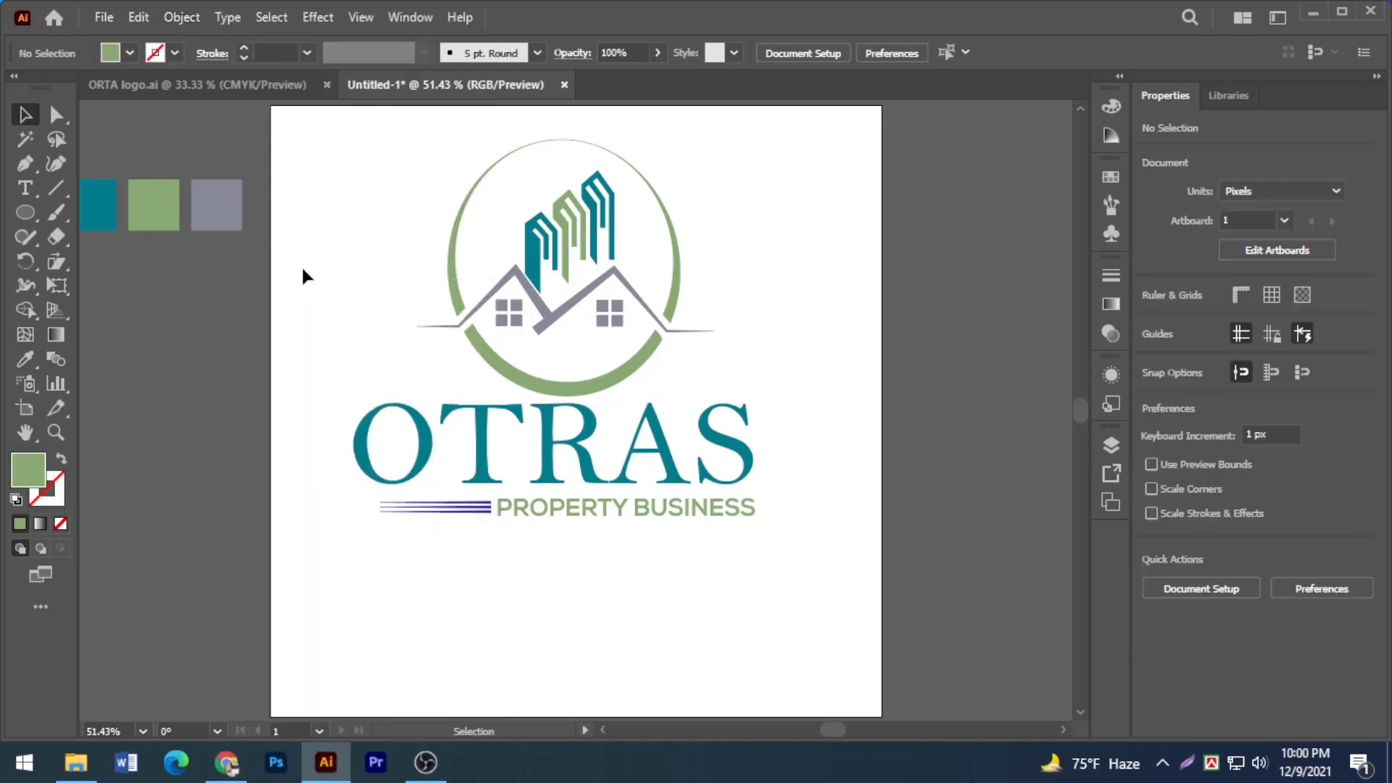
Step: Recolor the expanded tapered lines green by sampling the green swatch
{"action": "left_click", "coordinate": [454, 509]}
{"action": "left_click", "coordinate": [153, 205]}
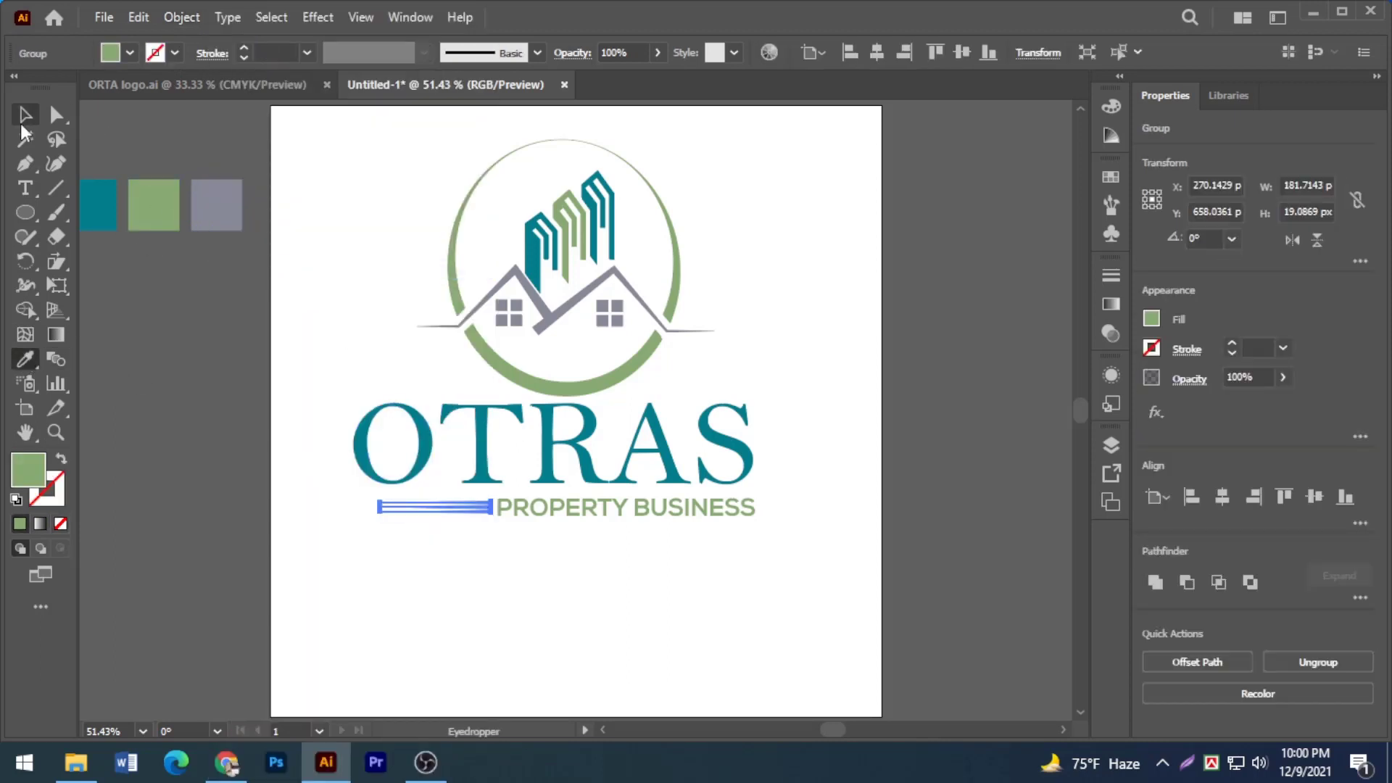
{"action": "key", "text": "v"}
{"action": "left_click", "coordinate": [251, 485]}
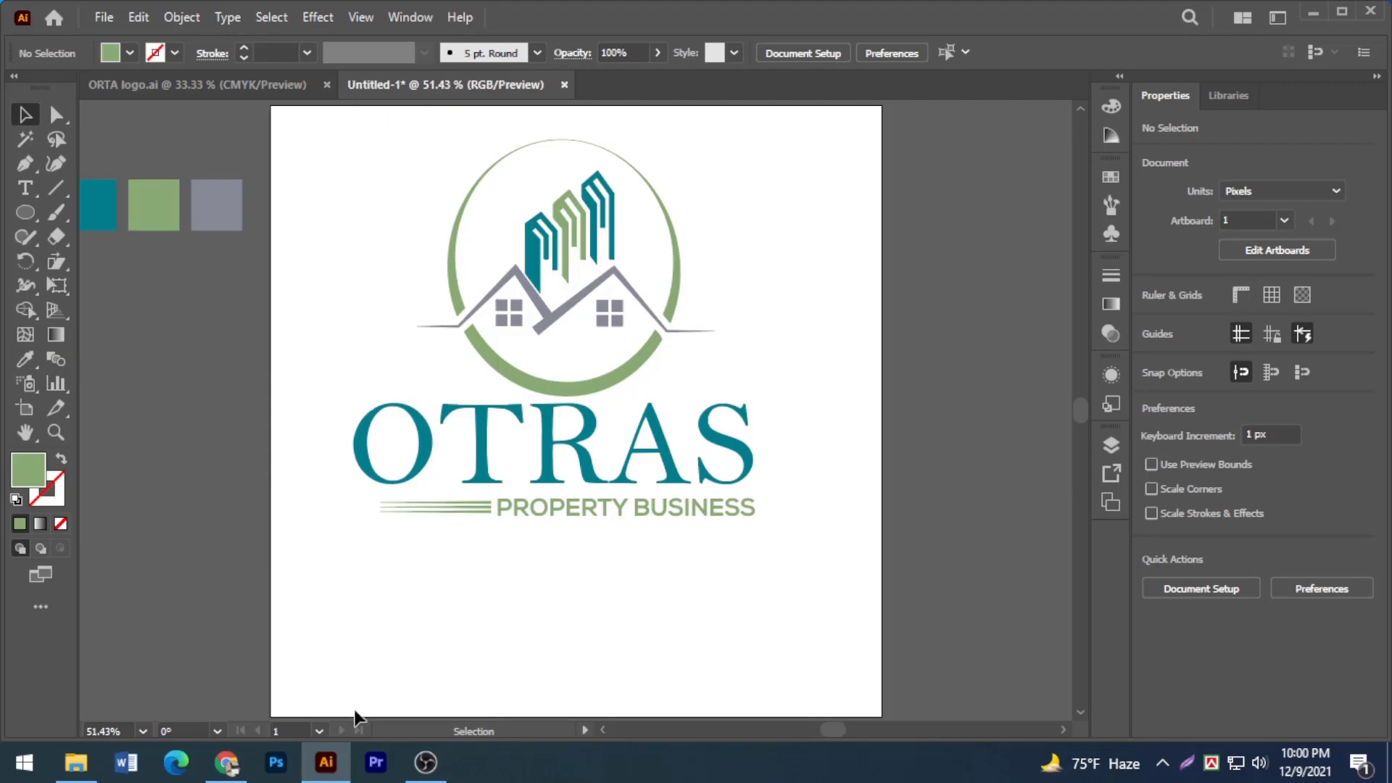
Step: Switch to File Explorer and open GI 15 3d glass window logo mockup from G.D File > Mock Up PSD file on drive G
{"action": "left_click", "coordinate": [73, 769]}
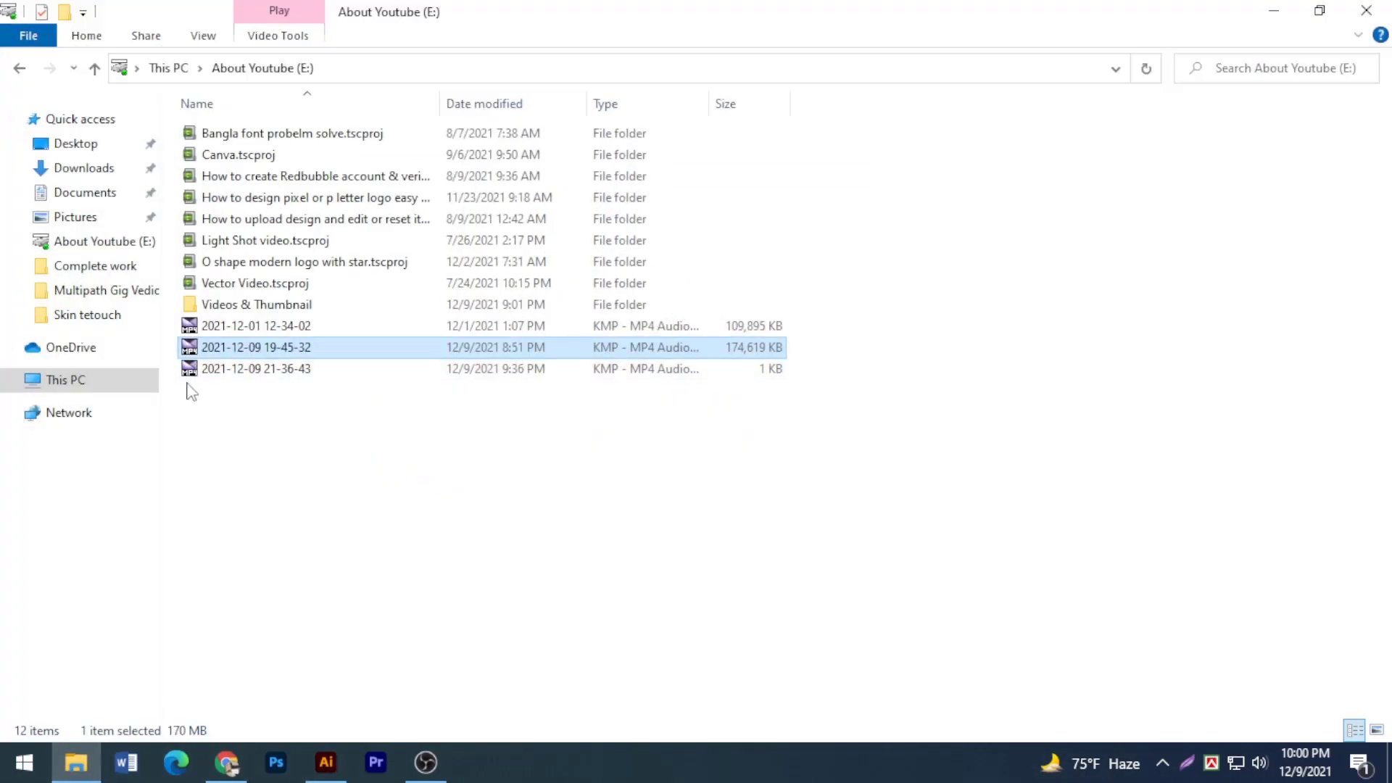
{"action": "left_click", "coordinate": [94, 69]}
{"action": "double_click", "coordinate": [312, 341]}
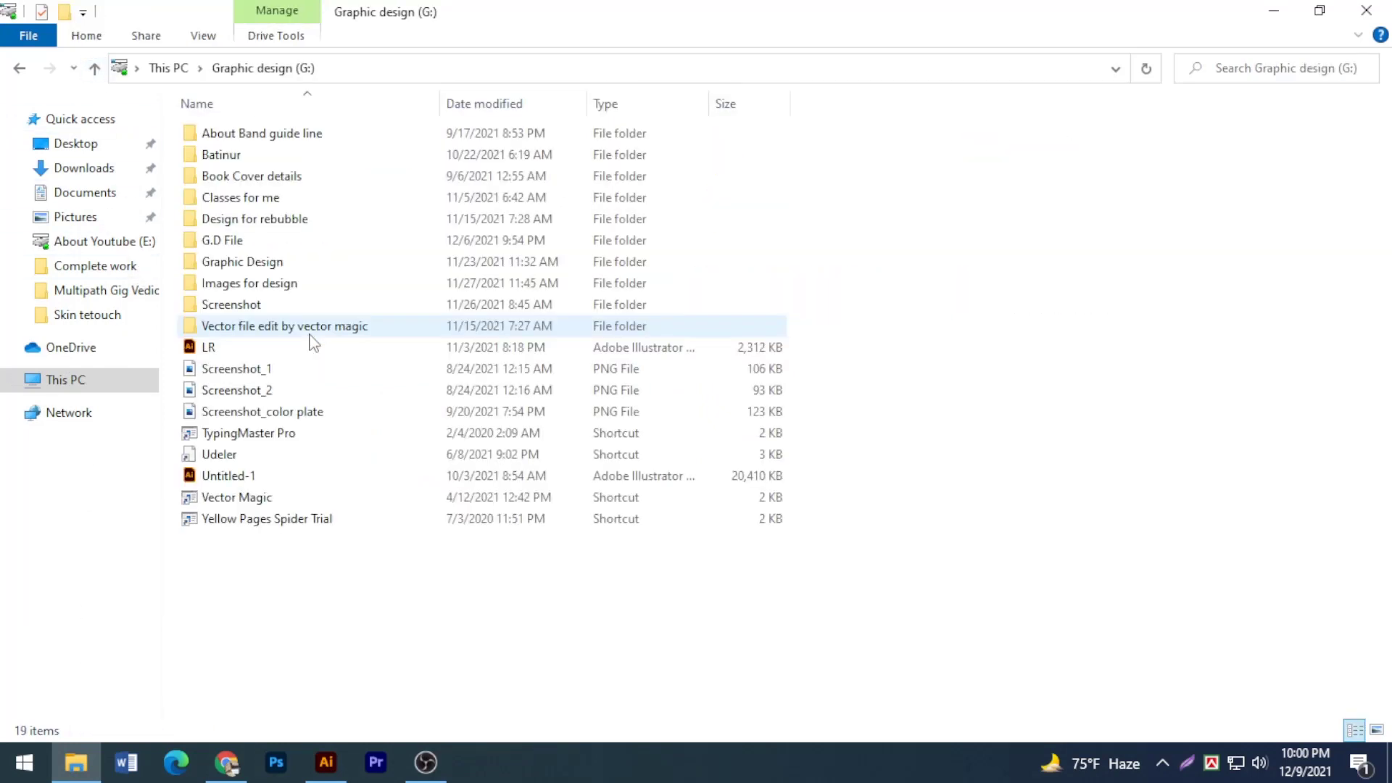
{"action": "double_click", "coordinate": [270, 238]}
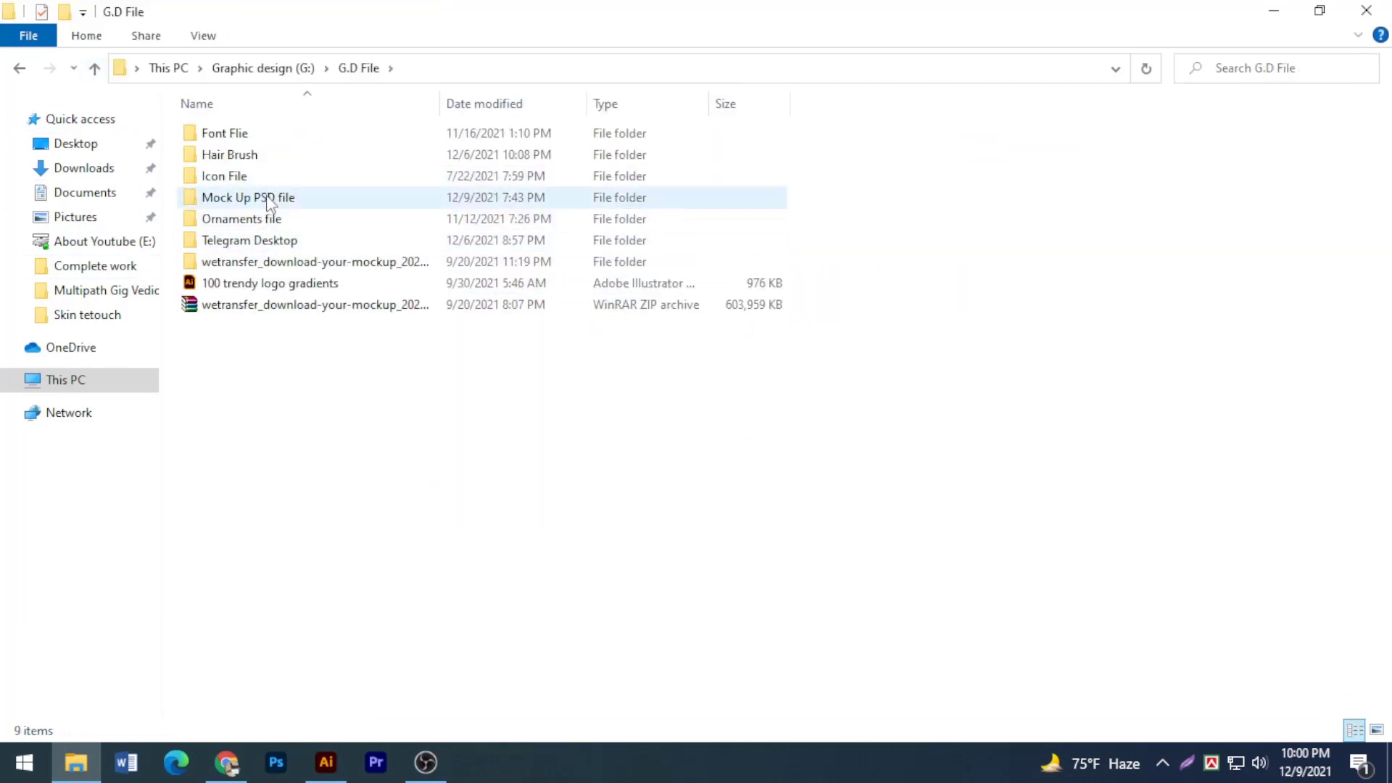
{"action": "double_click", "coordinate": [266, 194]}
{"action": "scroll", "coordinate": [340, 438], "scroll_direction": "down", "scroll_amount": 7}
{"action": "scroll", "coordinate": [341, 441], "scroll_direction": "down", "scroll_amount": 1}
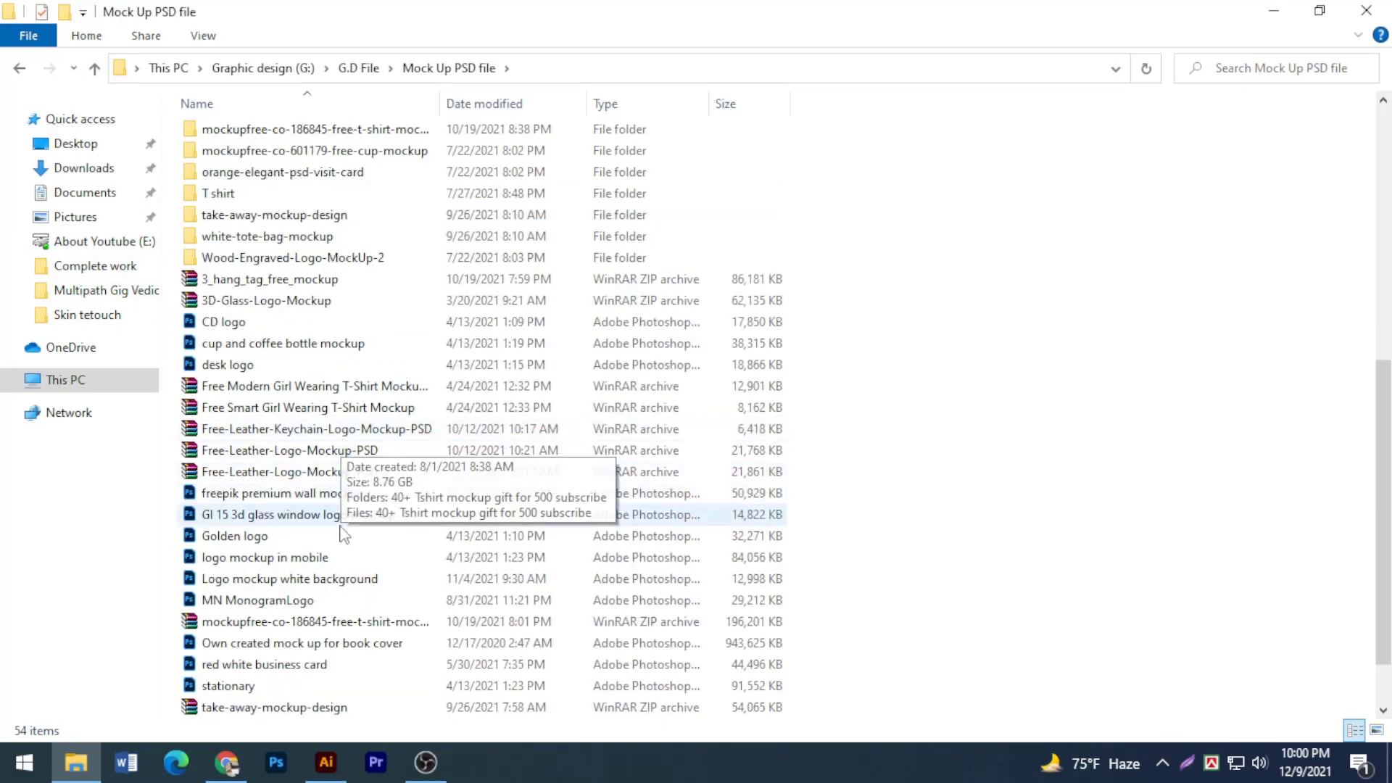
{"action": "left_click", "coordinate": [321, 516]}
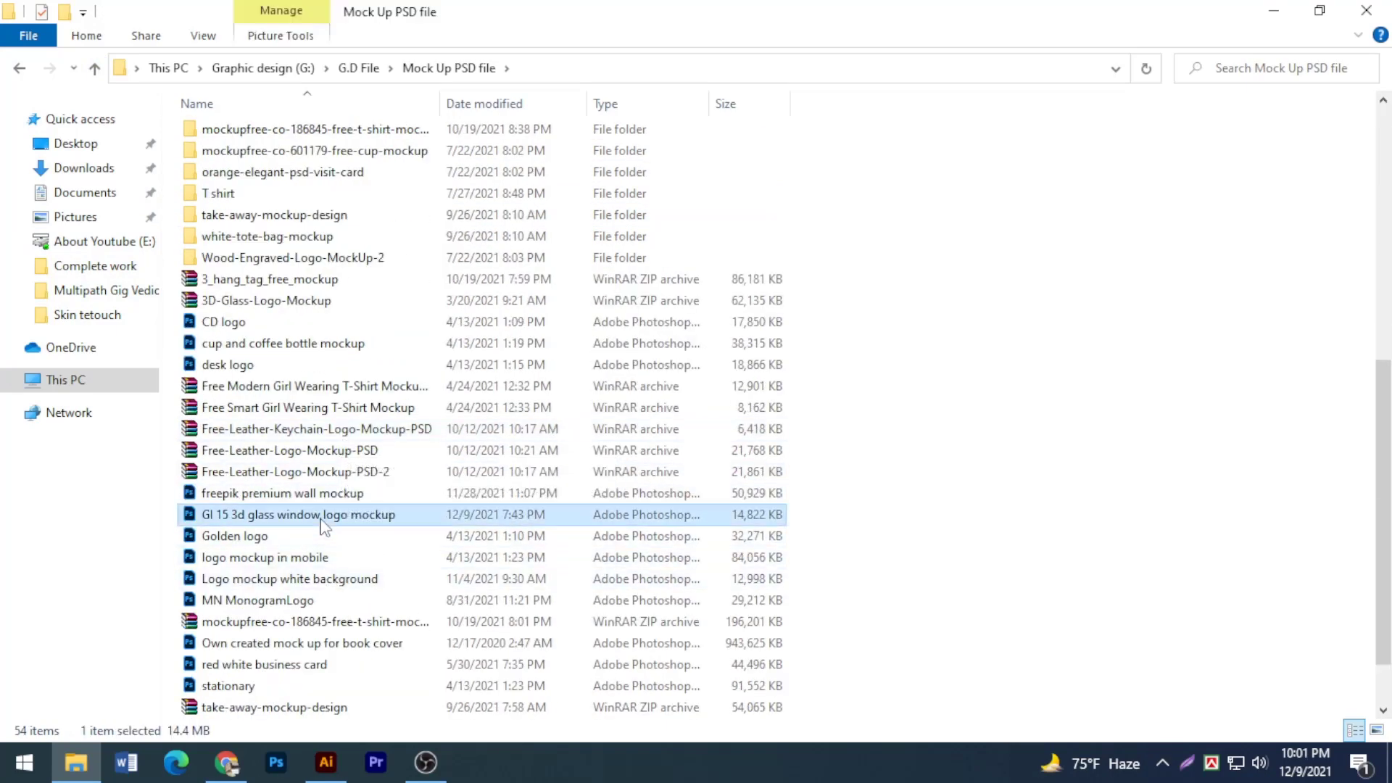
{"action": "double_click", "coordinate": [321, 517]}
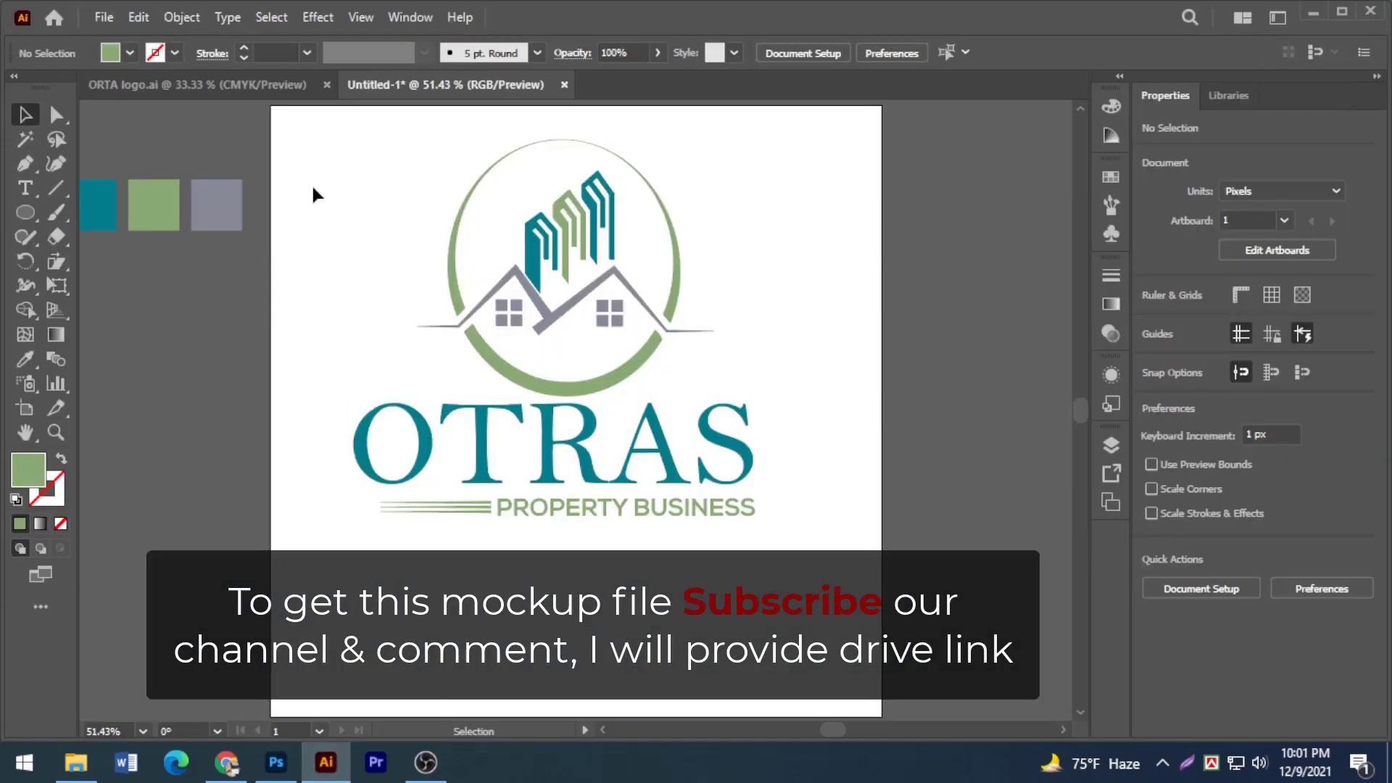
Step: Return to Illustrator and center the house-and-buildings emblem horizontally over the OTRAS name
{"action": "left_click_drag", "start_coordinate": [714, 710], "coordinate": [772, 661]}
{"action": "left_click", "coordinate": [790, 644]}
{"action": "left_click_drag", "start_coordinate": [395, 236], "coordinate": [544, 460]}
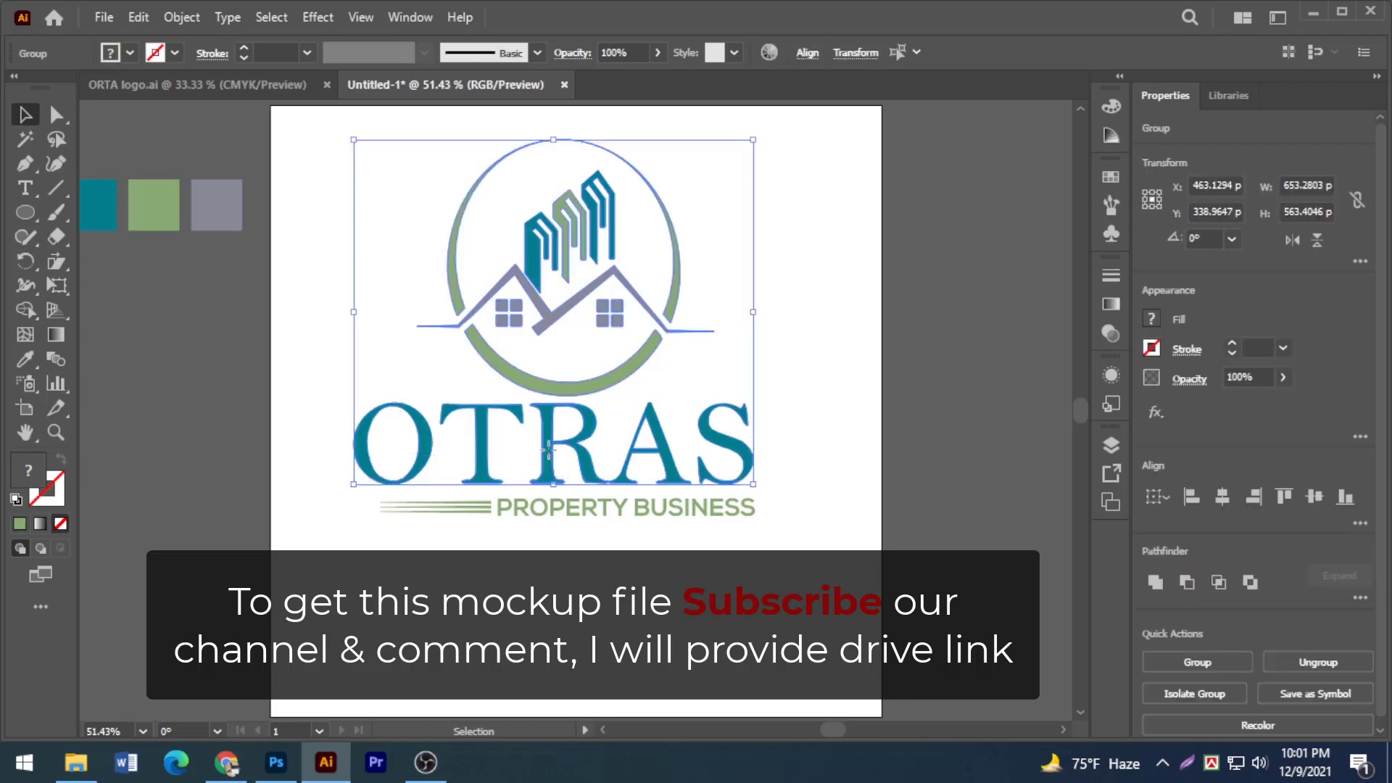
{"action": "left_click", "coordinate": [1230, 502]}
{"action": "left_click", "coordinate": [330, 321]}
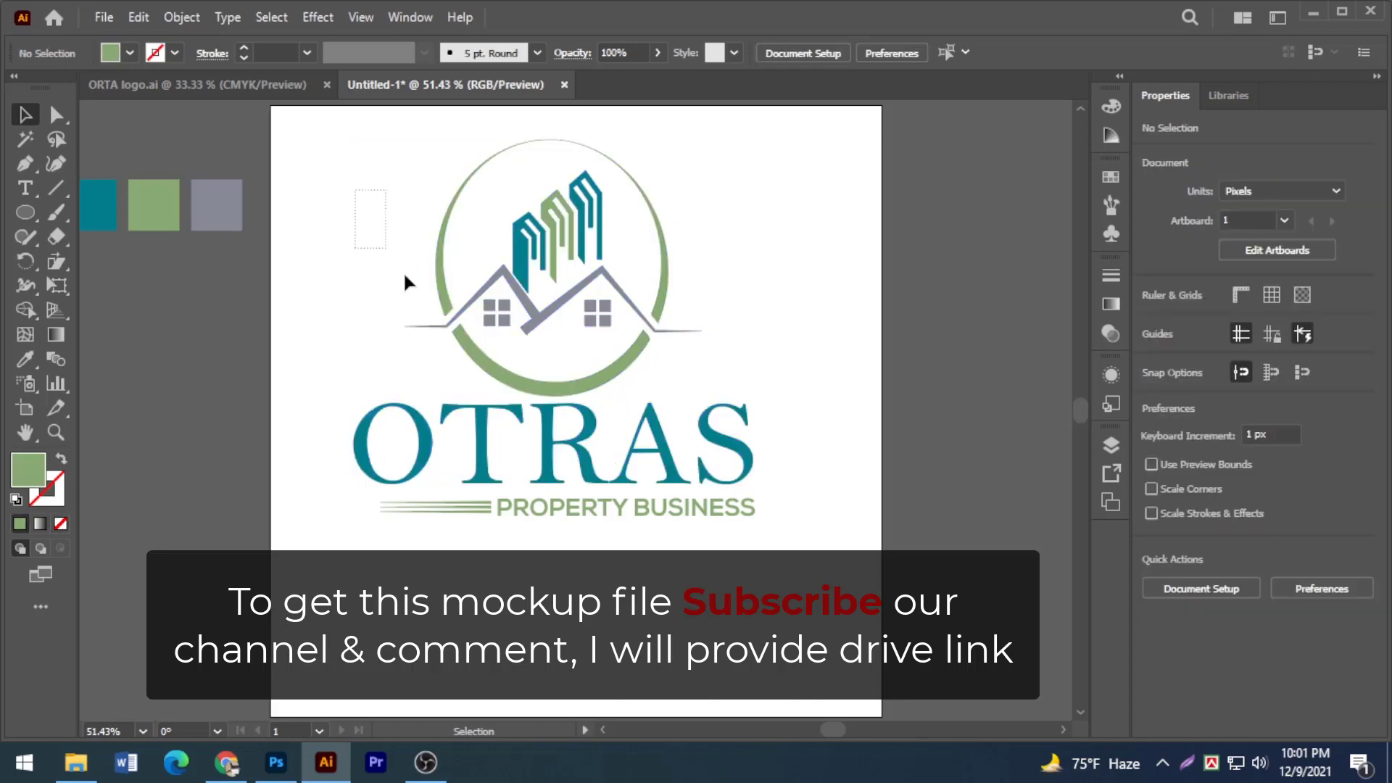
Step: Try to transfer the complete logo from Illustrator onto the mockup's Your Logo layer in Photoshop
{"action": "left_click", "coordinate": [585, 443]}
{"action": "left_click_drag", "start_coordinate": [575, 389], "coordinate": [532, 475]}
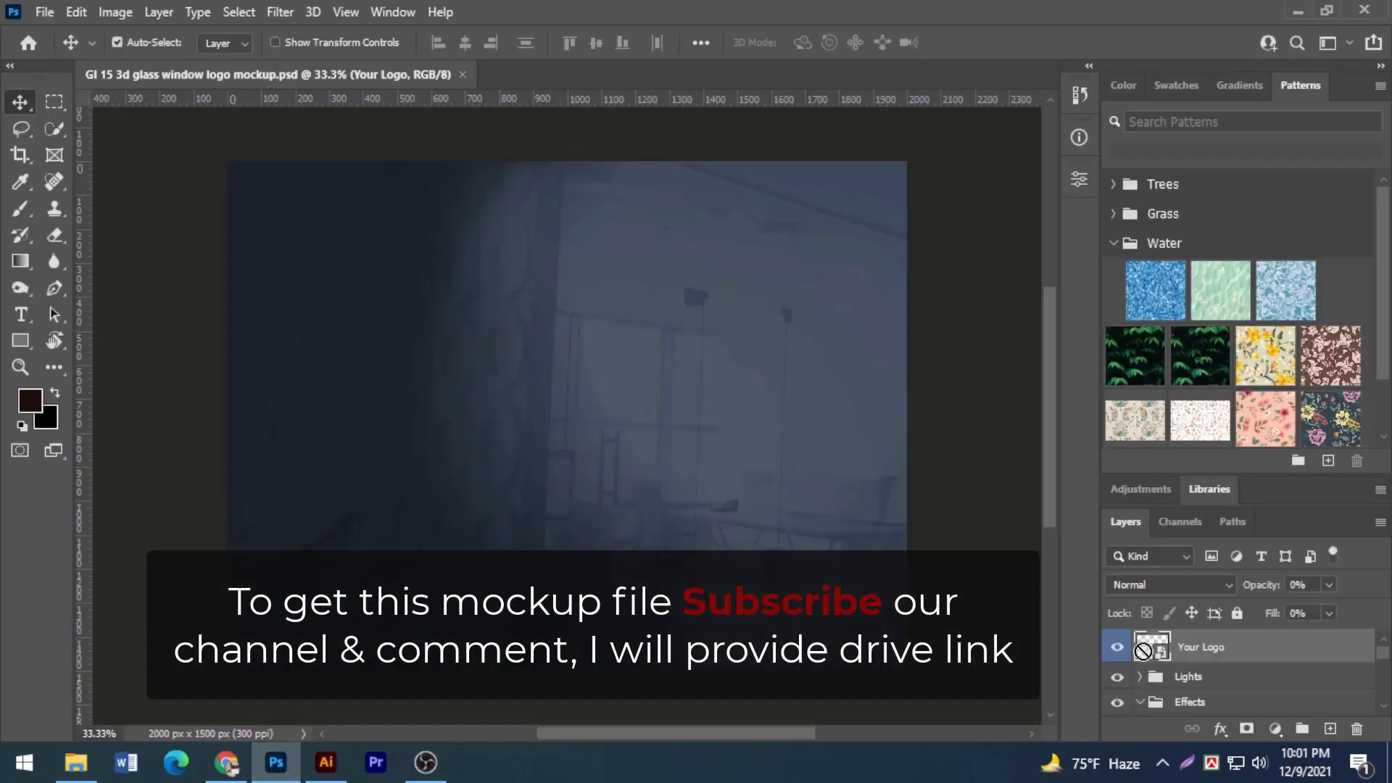
{"action": "left_click_drag", "start_coordinate": [454, 722], "coordinate": [399, 587]}
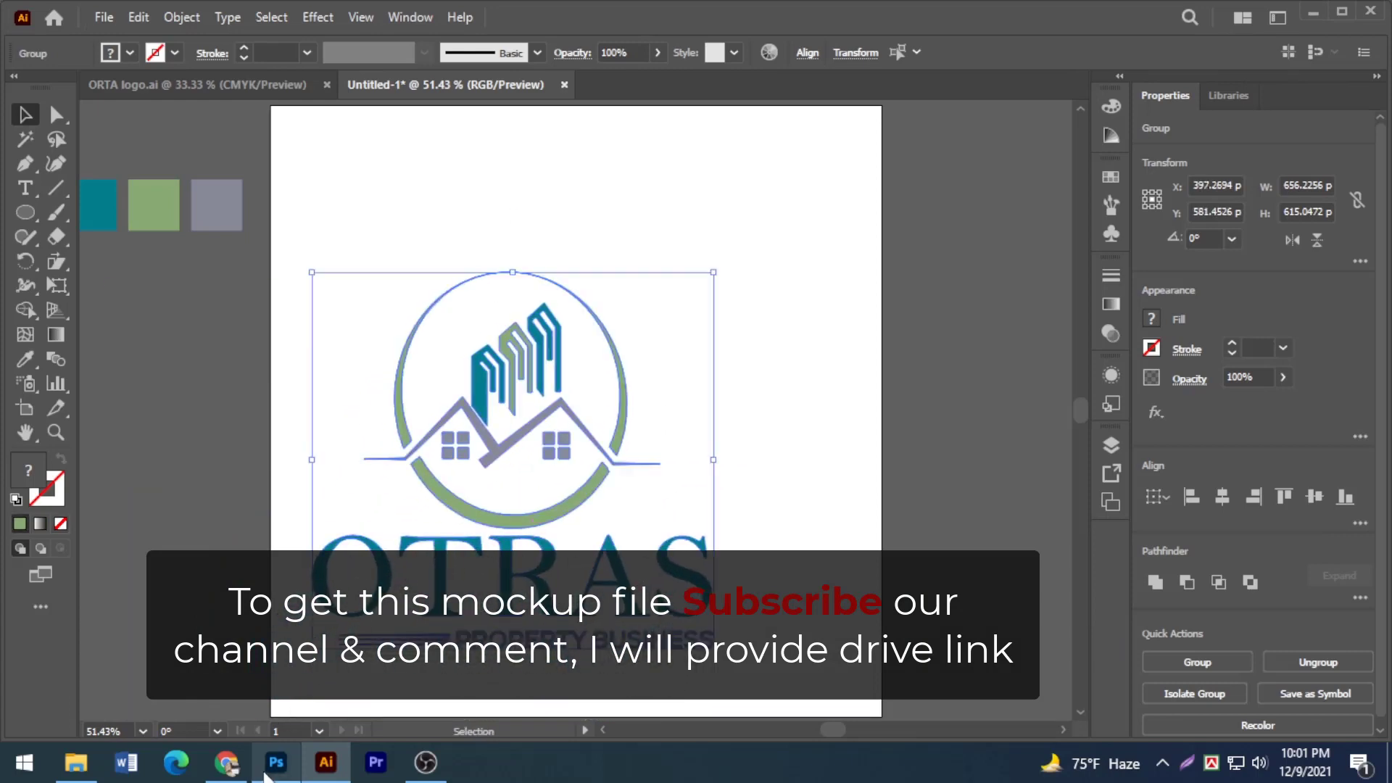
Step: Open the mockup's Your Logo smart object in Photoshop and place the complete Illustrator logo near the middle of its canvas
{"action": "left_click", "coordinate": [267, 762]}
{"action": "double_click", "coordinate": [1155, 657]}
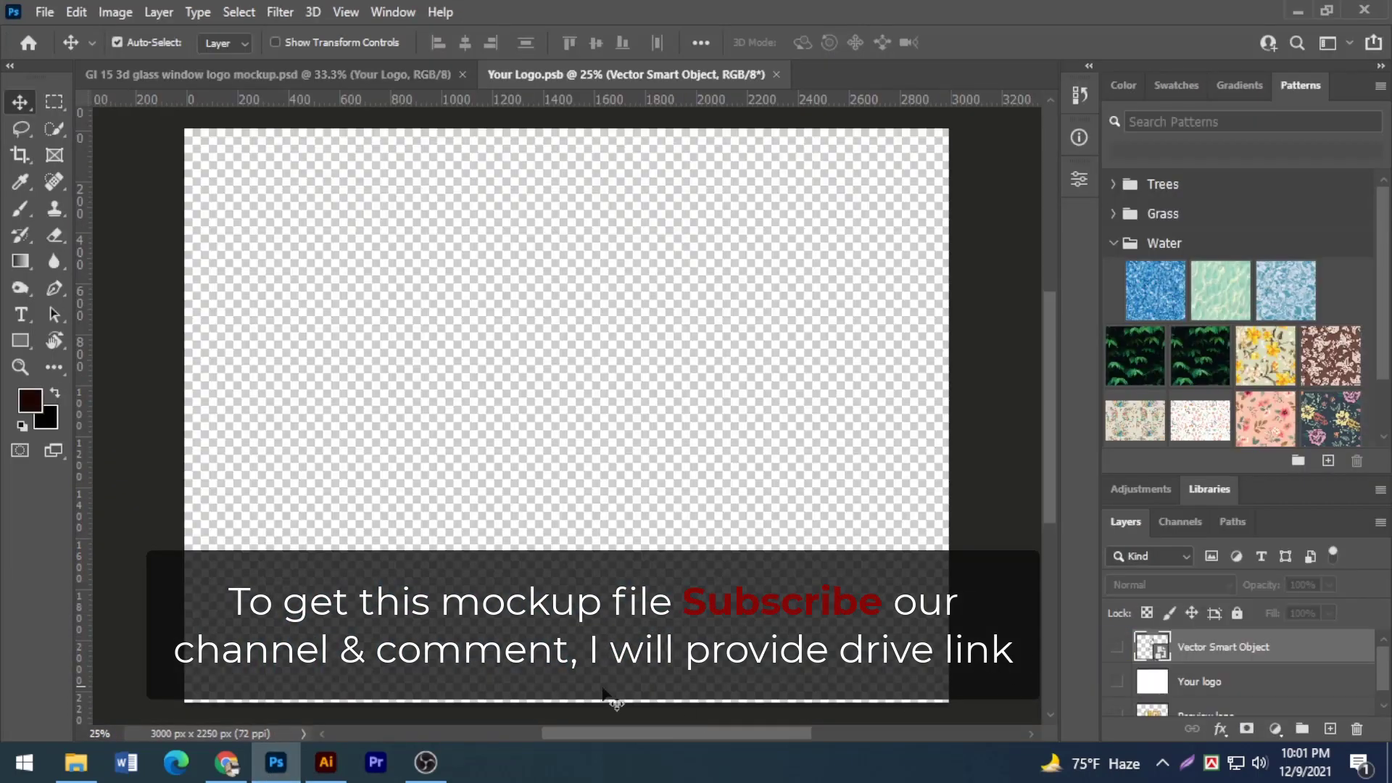
{"action": "left_click", "coordinate": [326, 762]}
{"action": "left_click_drag", "start_coordinate": [505, 529], "coordinate": [478, 591]}
{"action": "left_click_drag", "start_coordinate": [594, 393], "coordinate": [596, 391]}
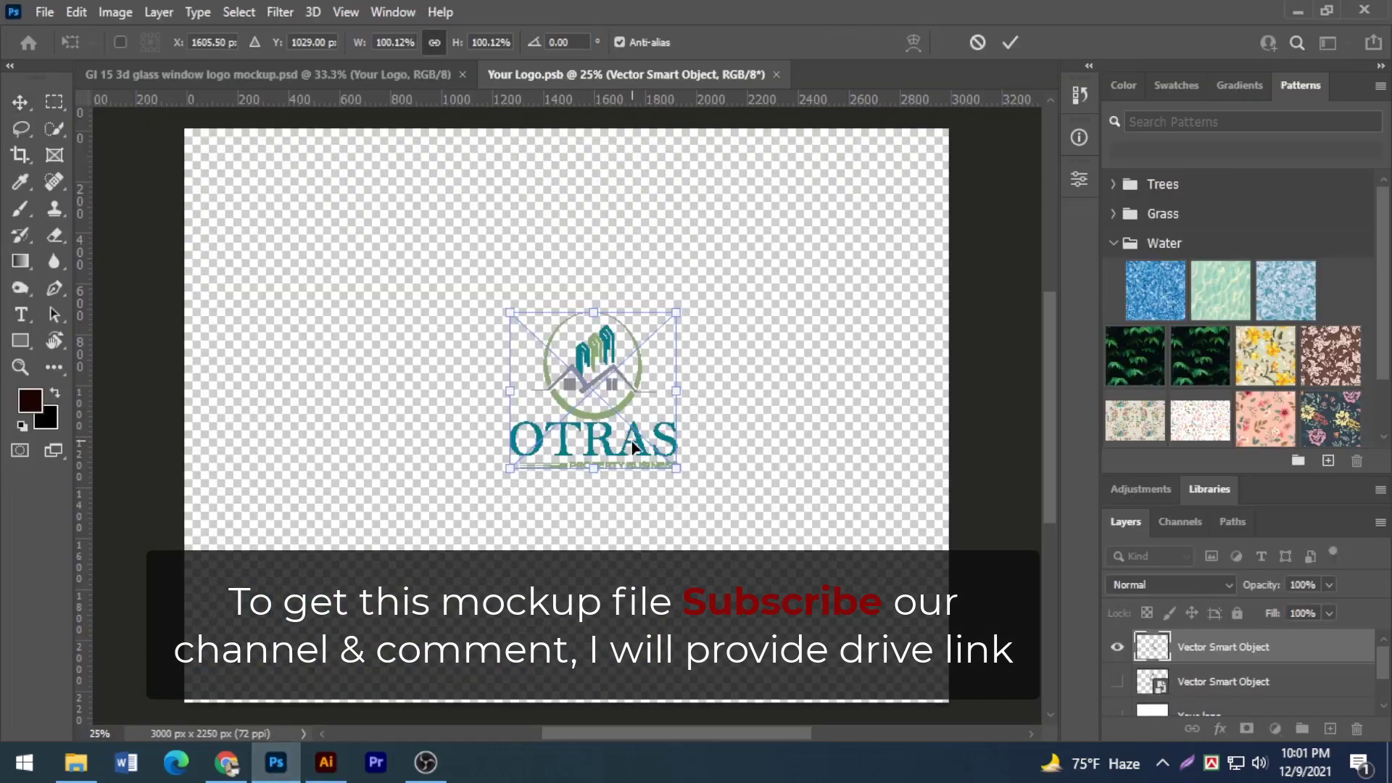